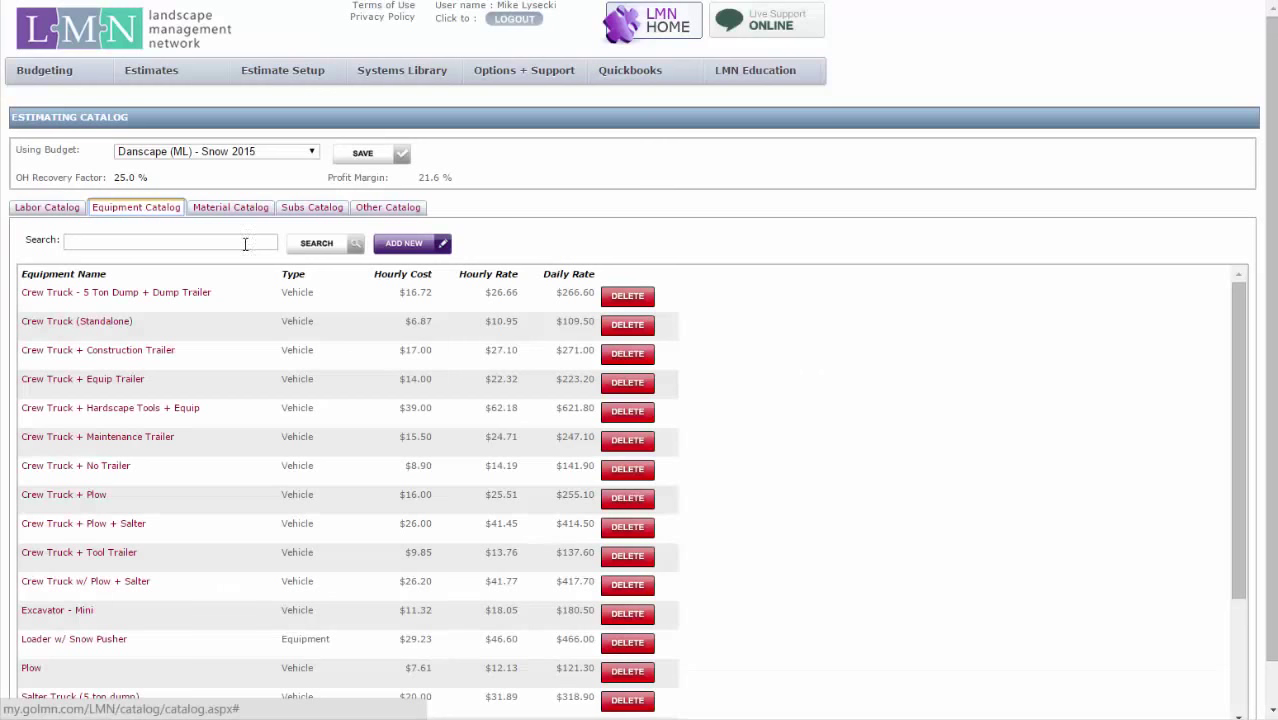
Open the cost calculator of the Crew Truck (Standalone) equipment item and examine its forecast billable hours per year
{"action": "left_click", "coordinate": [139, 321]}
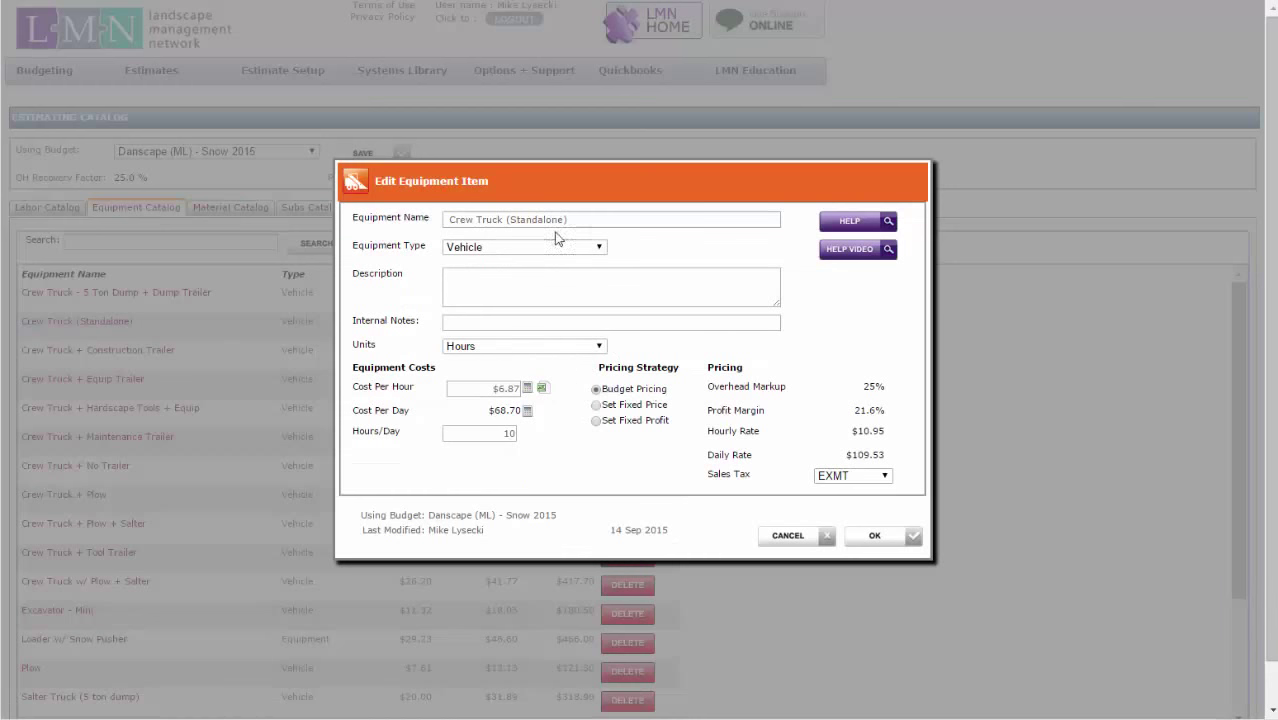
{"action": "left_click_drag", "start_coordinate": [585, 218], "coordinate": [442, 248]}
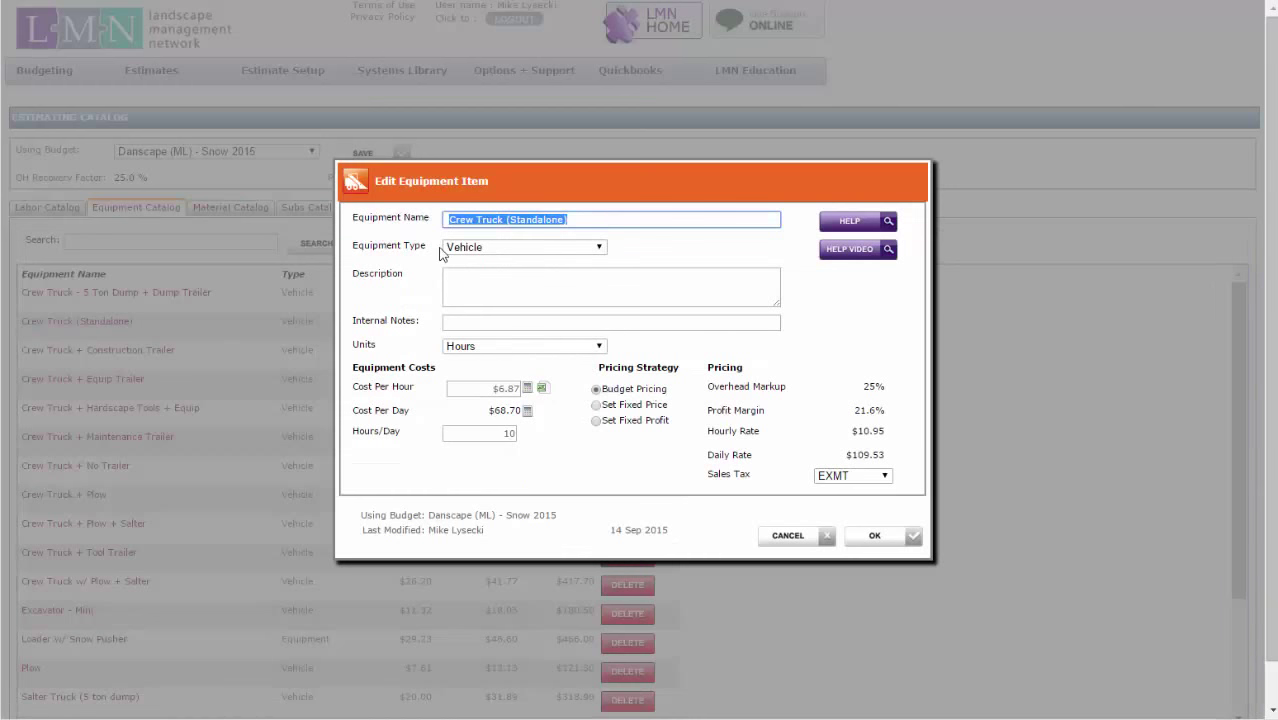
{"action": "left_click", "coordinate": [529, 388]}
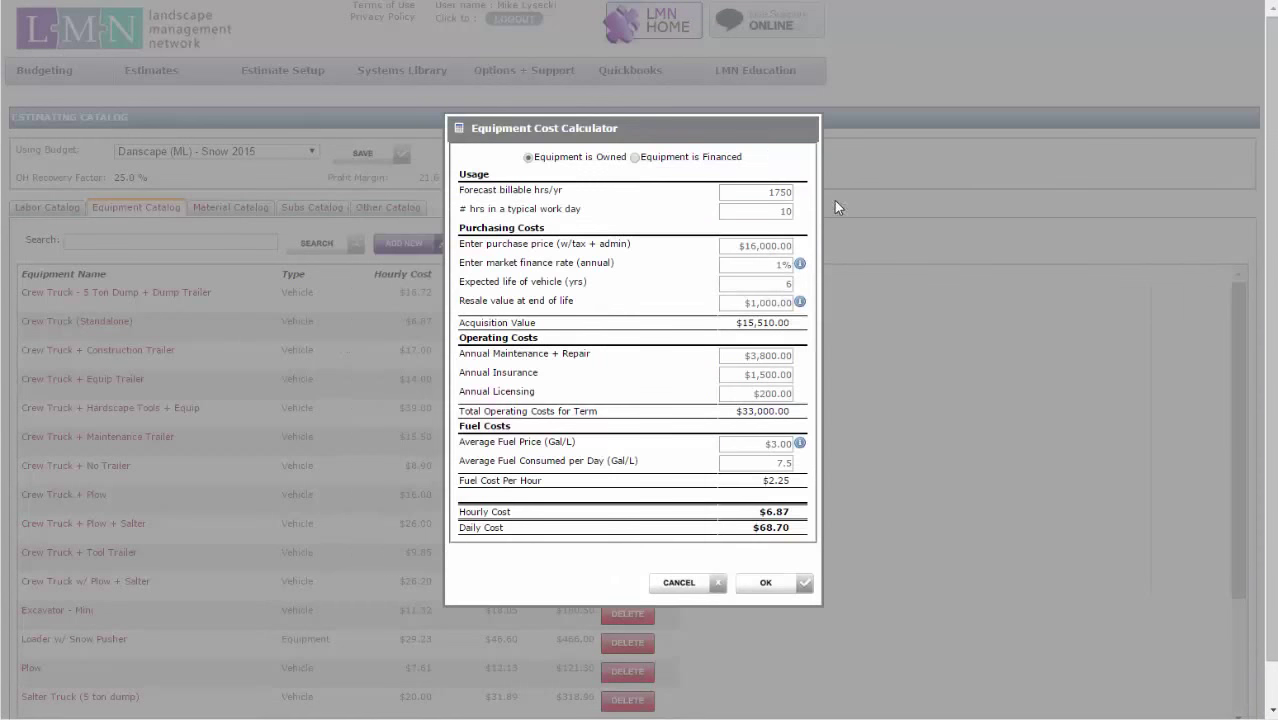
{"action": "double_click", "coordinate": [757, 199]}
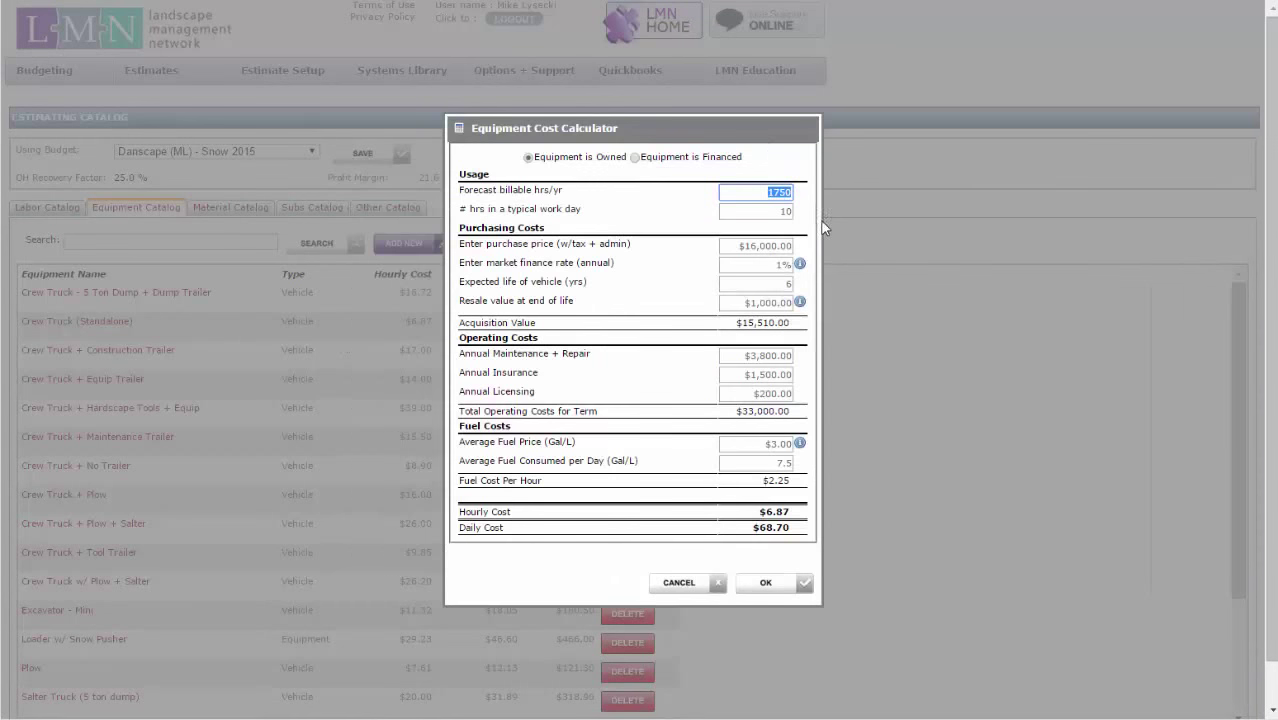
{"action": "left_click", "coordinate": [765, 195]}
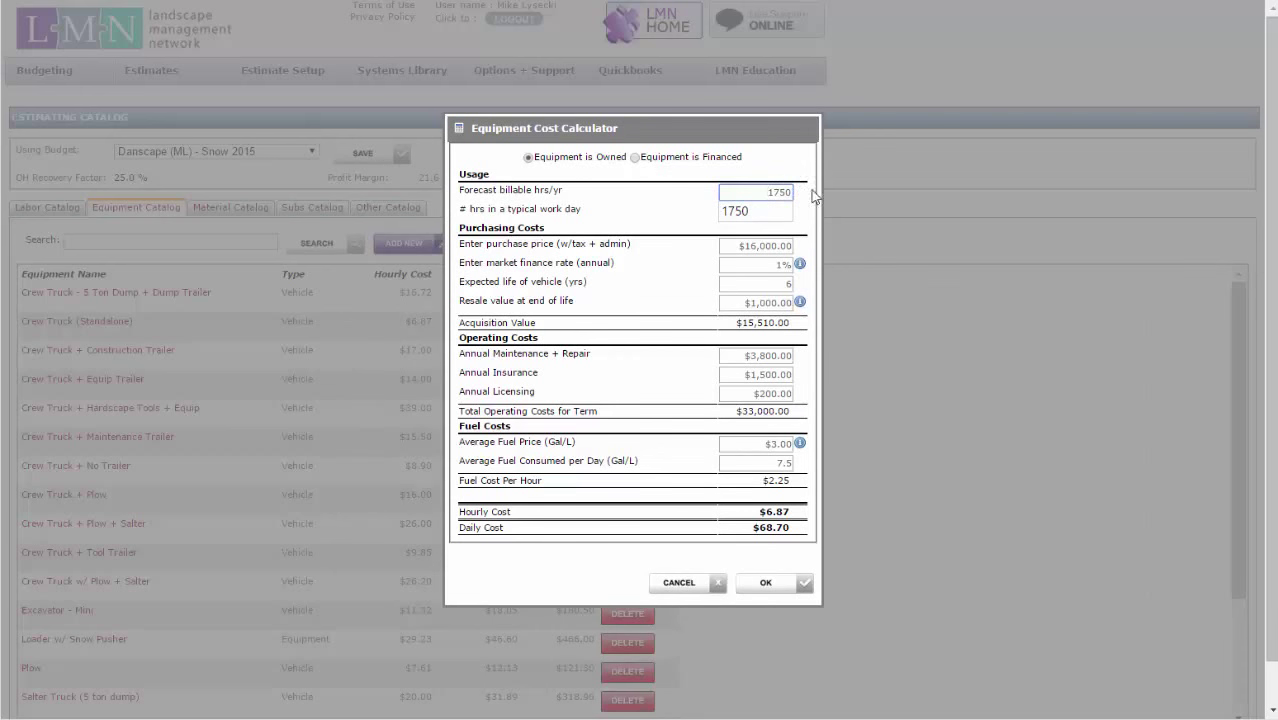
{"action": "left_click", "coordinate": [770, 160]}
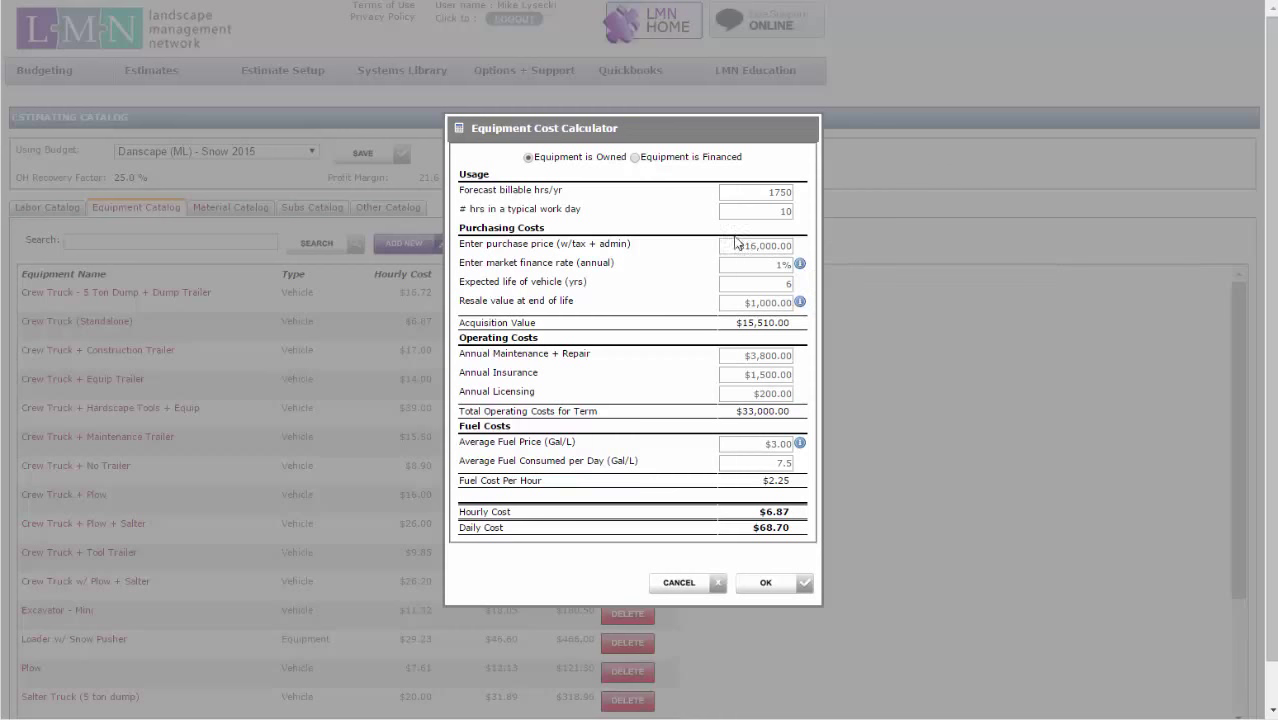
Review the standalone crew truck's purchase price, expected life, resale value, maintenance and hourly cost, and close the item
{"action": "left_click_drag", "start_coordinate": [734, 245], "coordinate": [808, 246]}
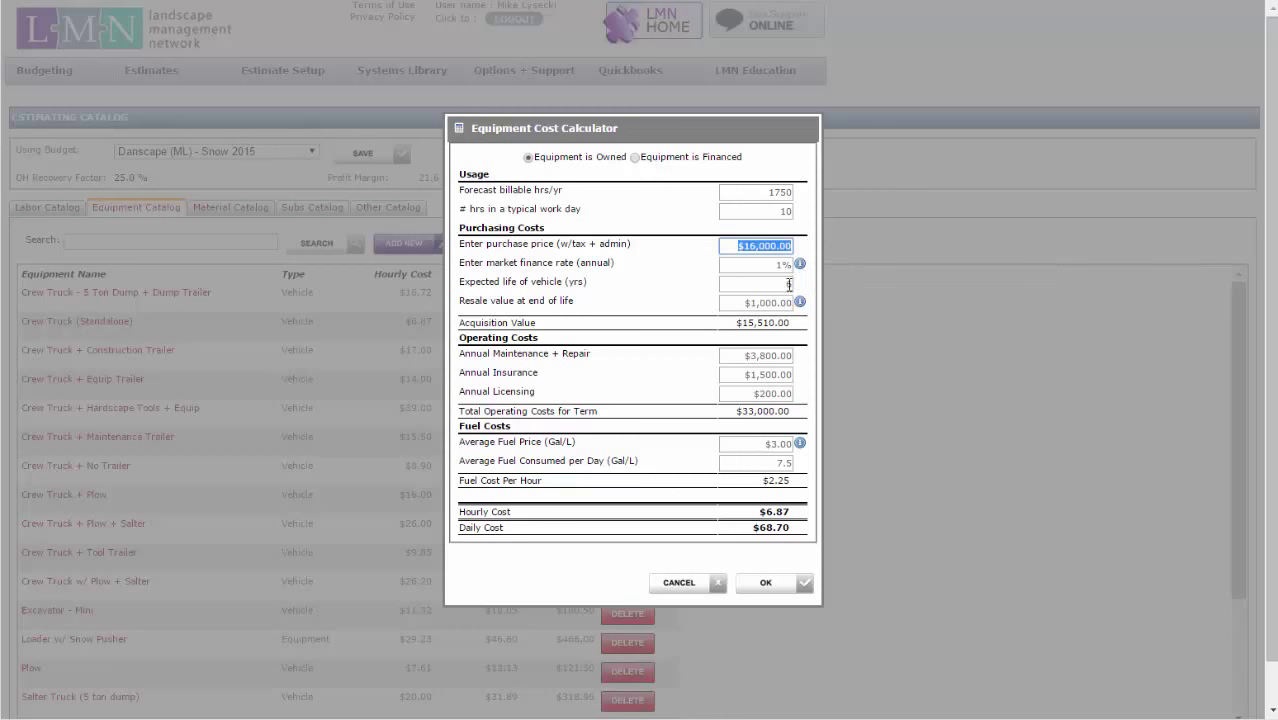
{"action": "left_click_drag", "start_coordinate": [772, 285], "coordinate": [806, 286]}
{"action": "left_click_drag", "start_coordinate": [736, 305], "coordinate": [815, 307]}
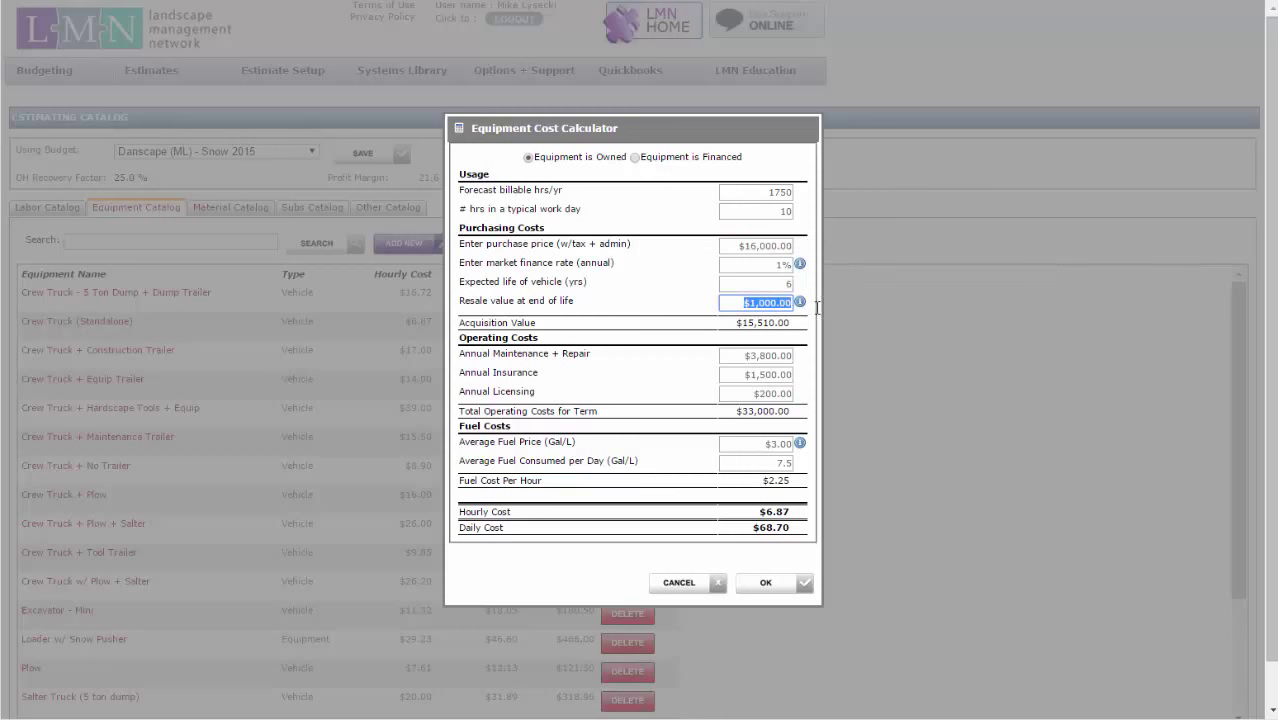
{"action": "left_click_drag", "start_coordinate": [736, 354], "coordinate": [790, 356]}
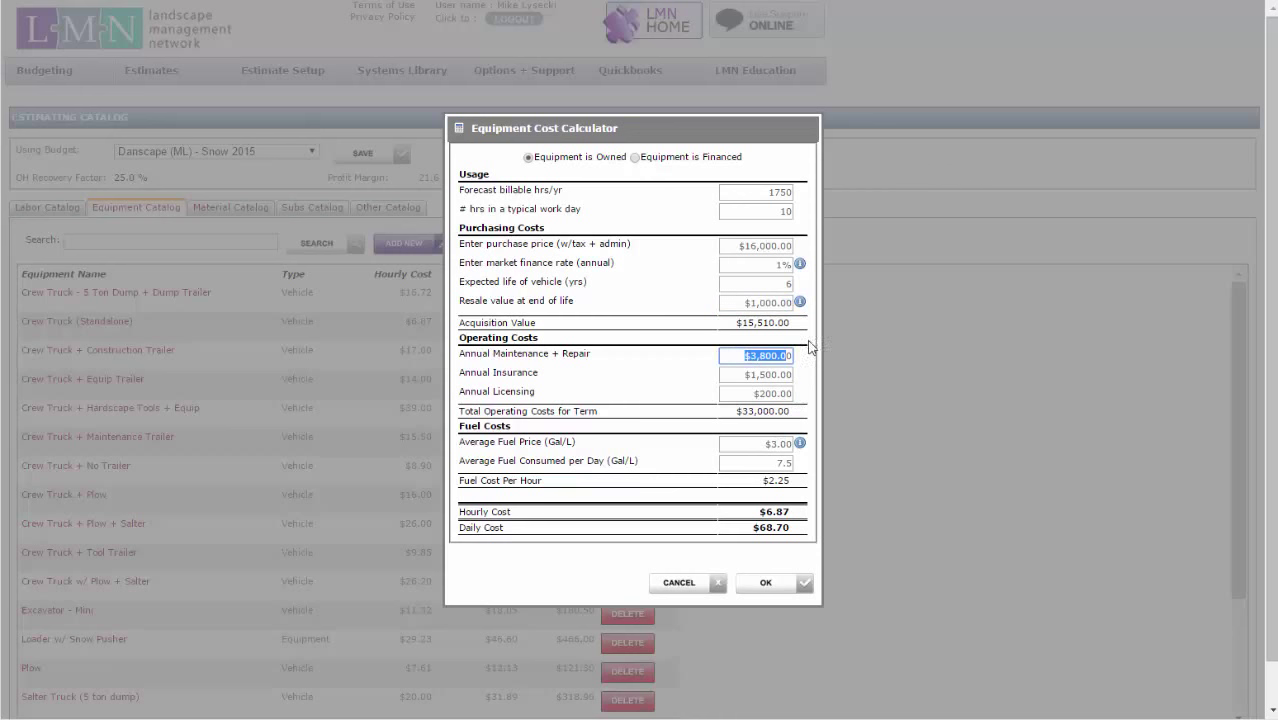
{"action": "left_click_drag", "start_coordinate": [765, 192], "coordinate": [786, 193]}
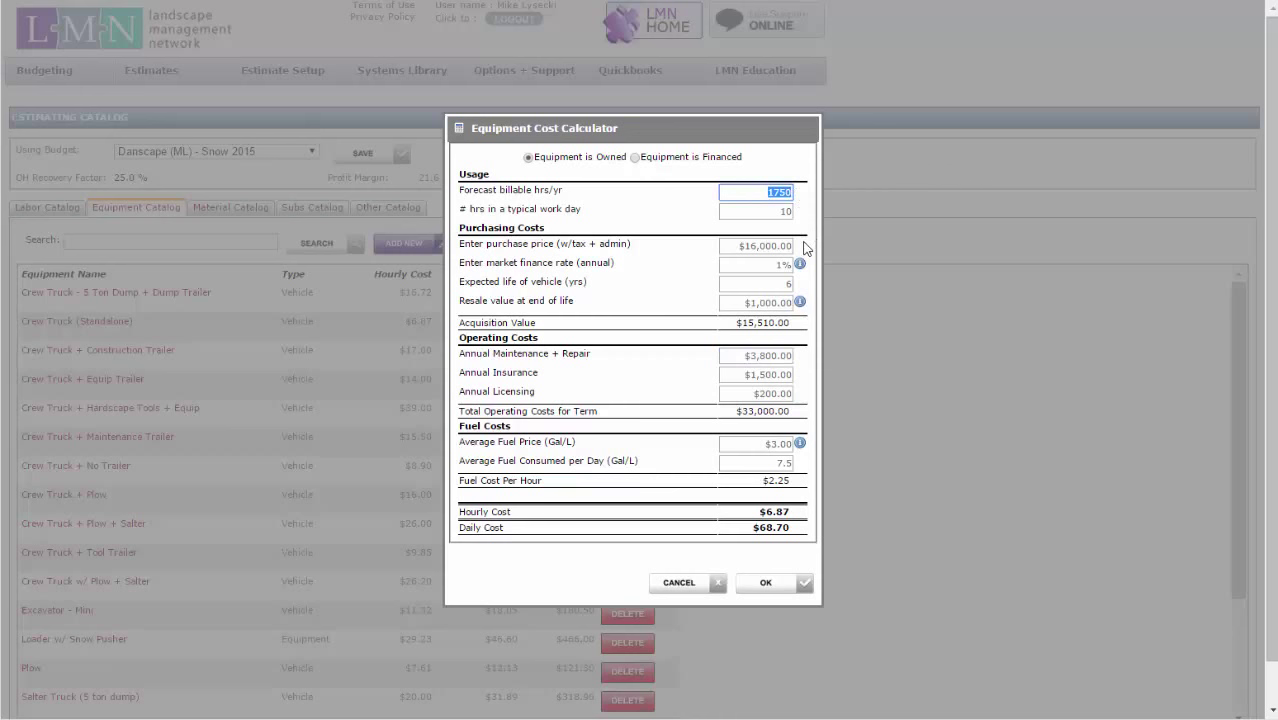
{"action": "left_click", "coordinate": [765, 512]}
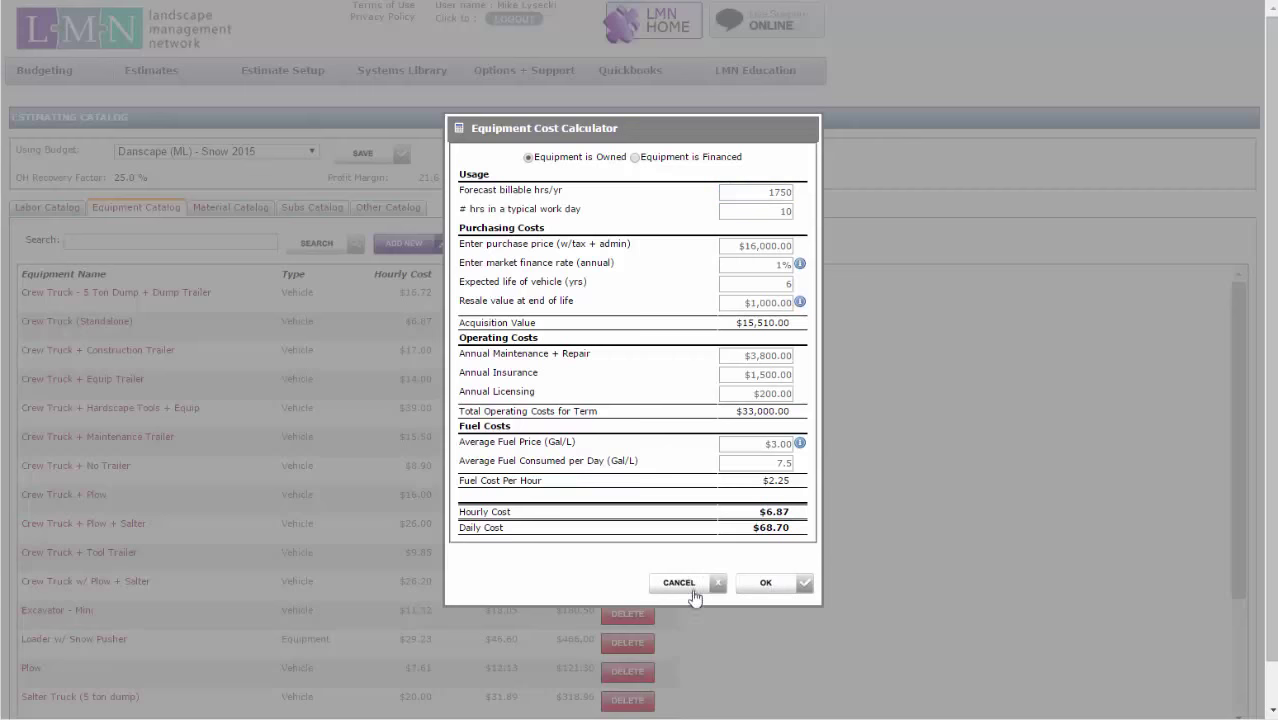
{"action": "left_click", "coordinate": [767, 584]}
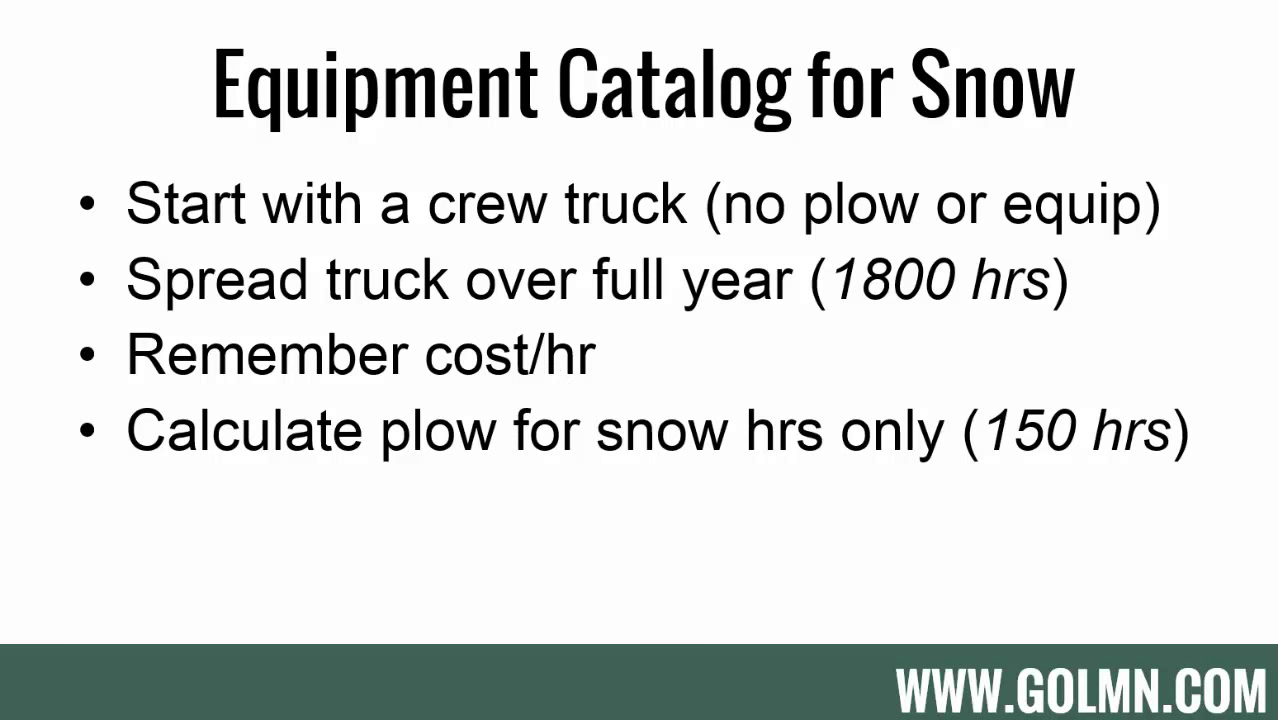
{"action": "left_click", "coordinate": [321, 648]}
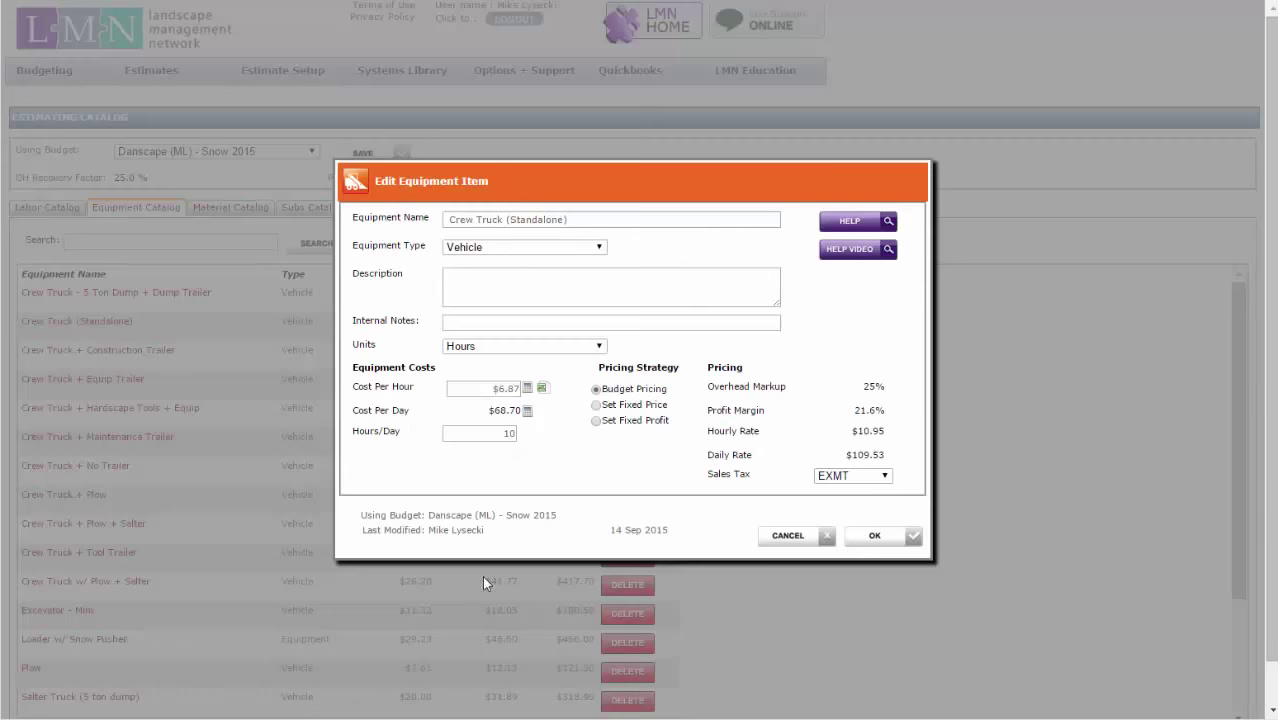
{"action": "left_click", "coordinate": [808, 537]}
Open the cost calculator of the Plow equipment item and examine its forecast billable hours per year
{"action": "scroll", "coordinate": [385, 400], "scroll_direction": "down", "scroll_amount": 5}
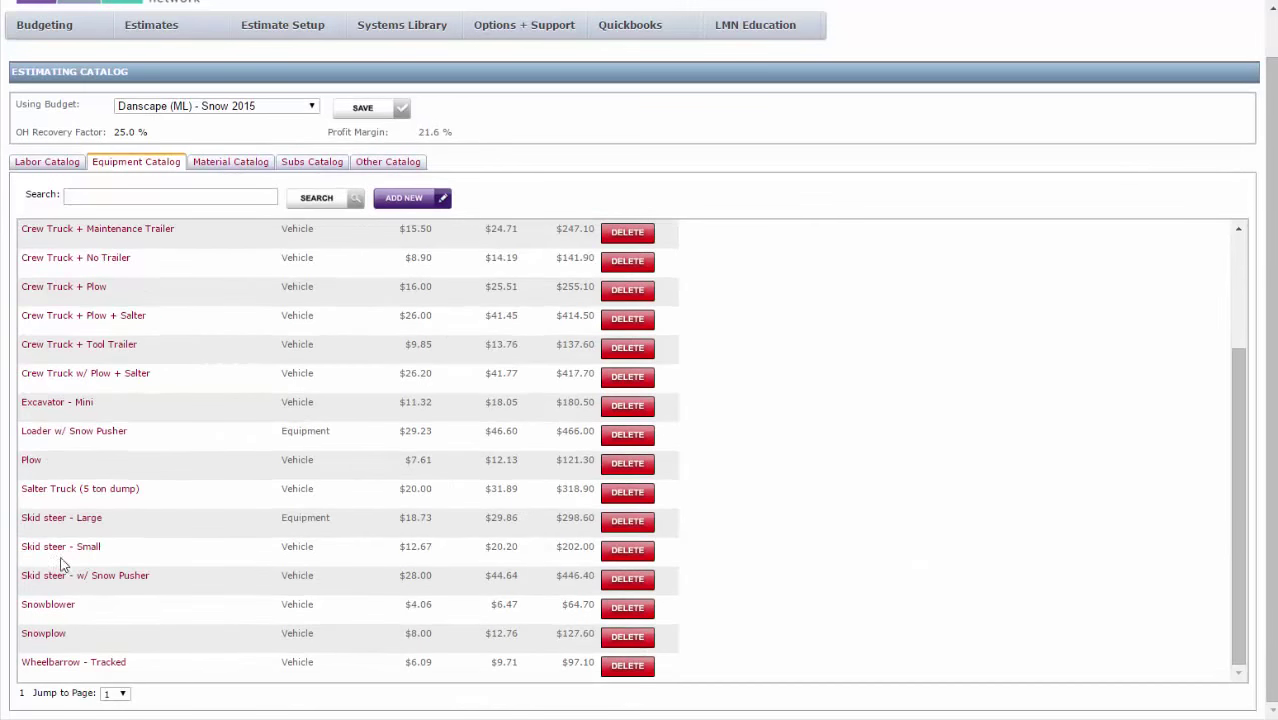
{"action": "left_click", "coordinate": [31, 460]}
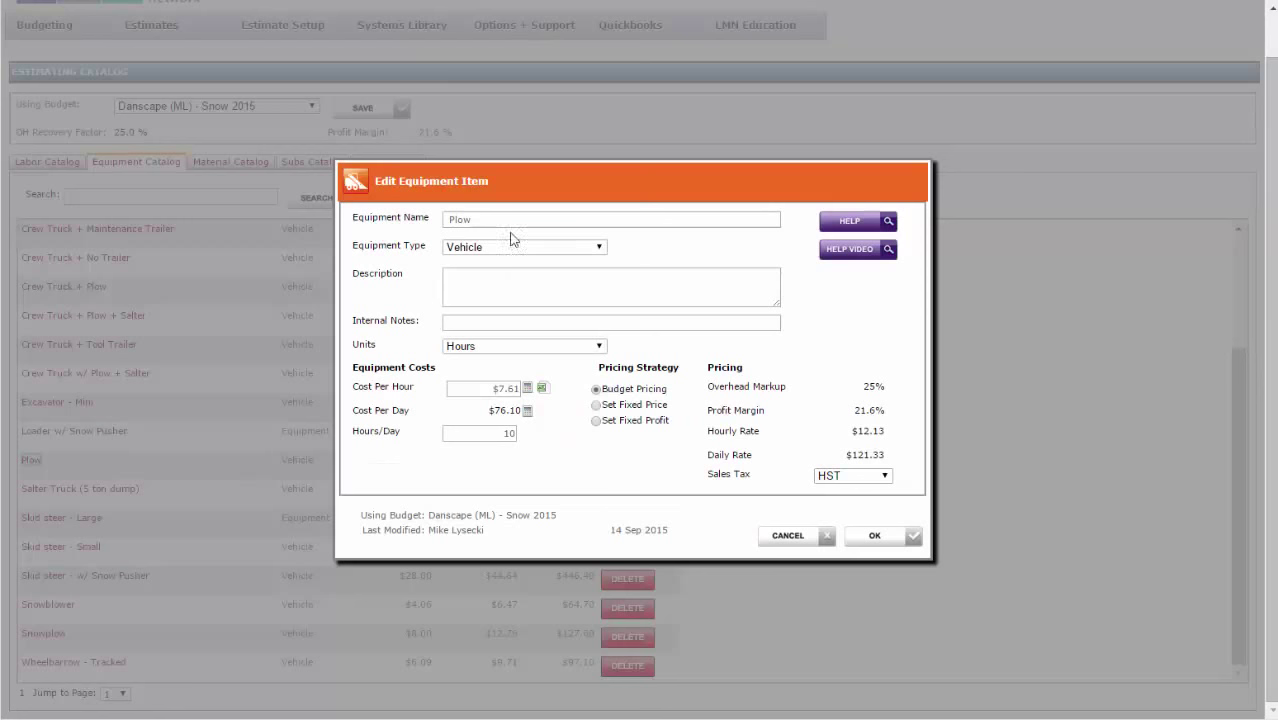
{"action": "left_click", "coordinate": [528, 392]}
{"action": "left_click_drag", "start_coordinate": [756, 191], "coordinate": [851, 197]}
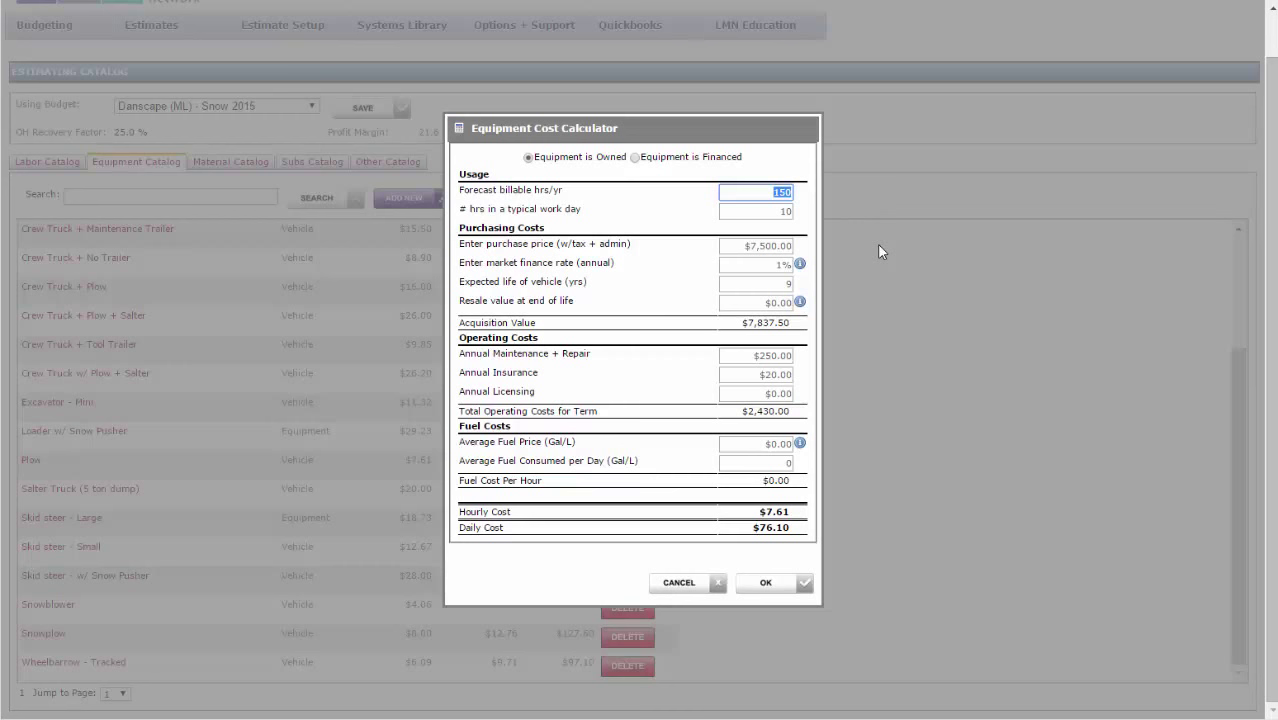
Review the plow's purchase price, expected life, resale value, maintenance and licensing costs, and close the item
{"action": "left_click_drag", "start_coordinate": [735, 246], "coordinate": [848, 237]}
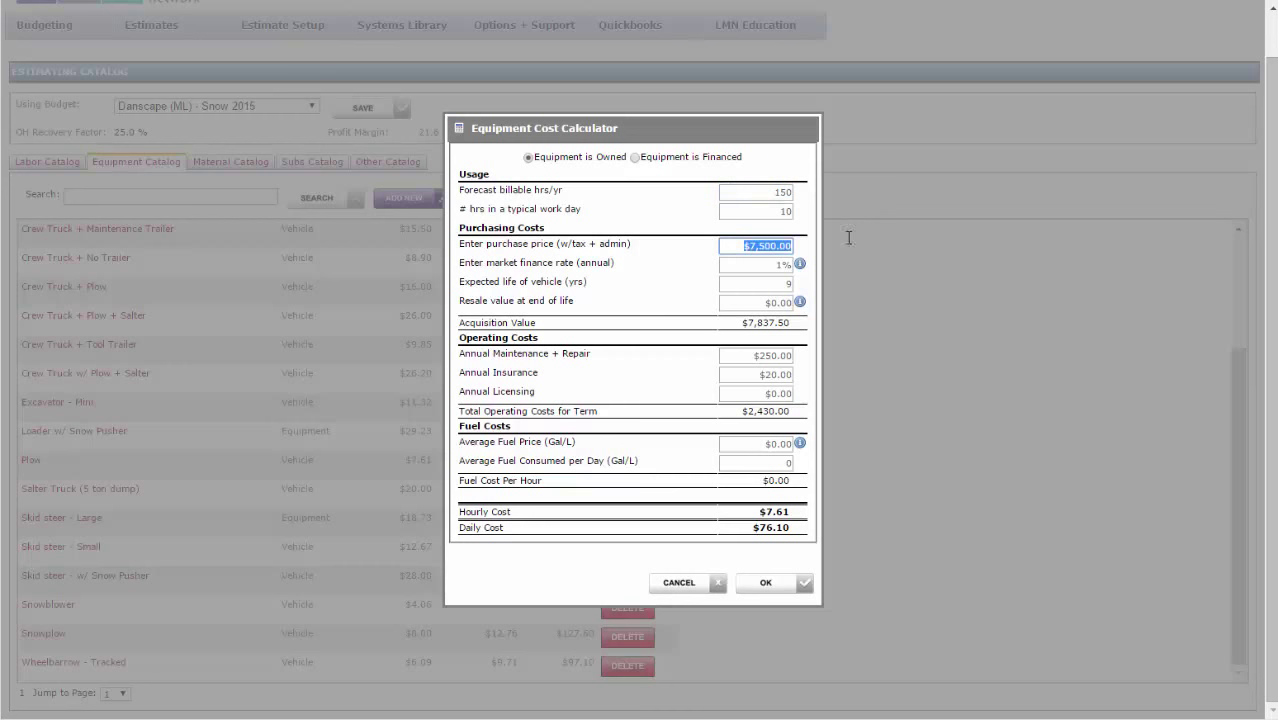
{"action": "left_click", "coordinate": [786, 286]}
{"action": "type", "text": "9"}
{"action": "left_click_drag", "start_coordinate": [746, 302], "coordinate": [815, 320]}
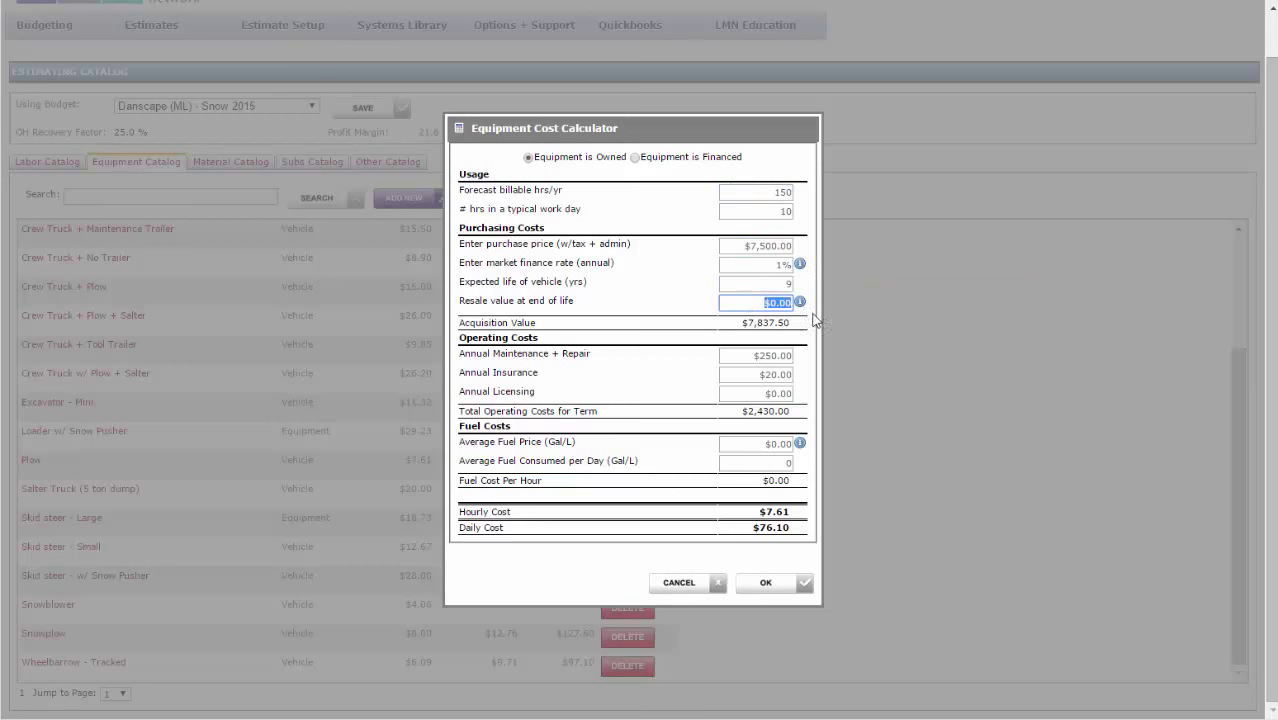
{"action": "left_click_drag", "start_coordinate": [755, 355], "coordinate": [820, 346]}
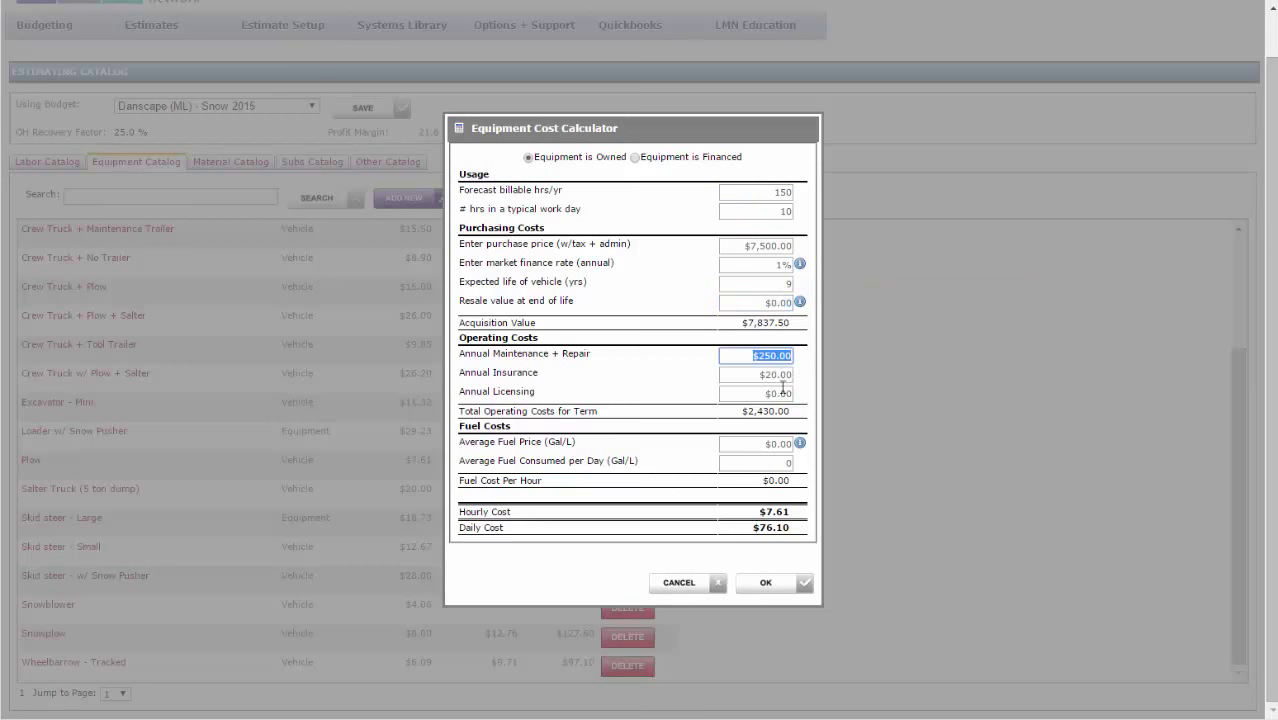
{"action": "left_click_drag", "start_coordinate": [747, 390], "coordinate": [805, 391]}
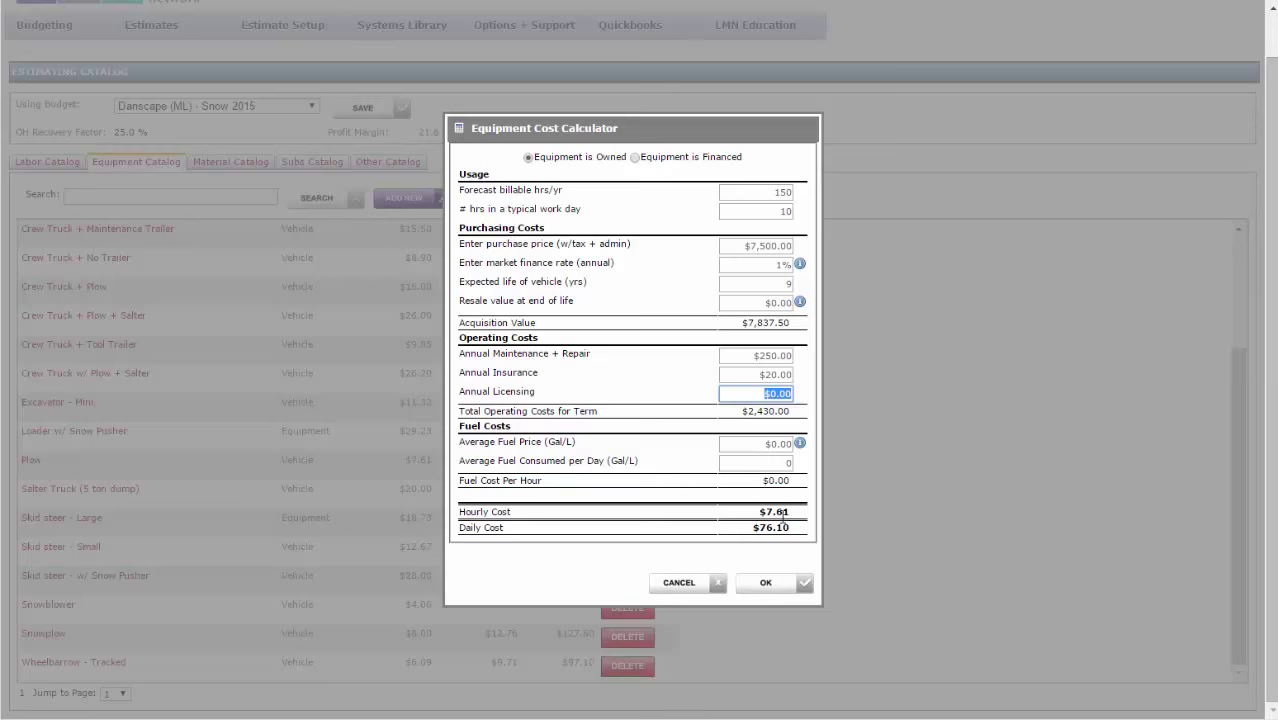
{"action": "left_click", "coordinate": [769, 590]}
{"action": "left_click", "coordinate": [866, 531]}
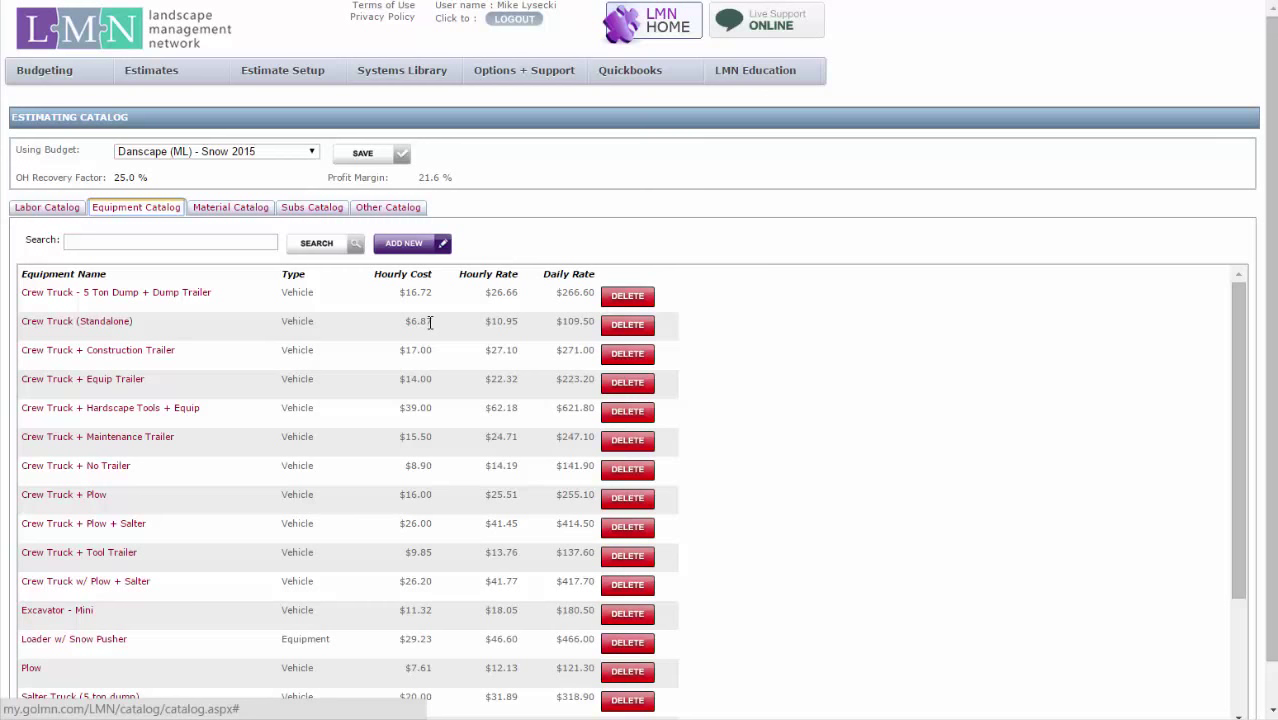
Start a new equipment item named "Crew Truck with Snowplow" in the equipment catalog
{"action": "left_click", "coordinate": [415, 247]}
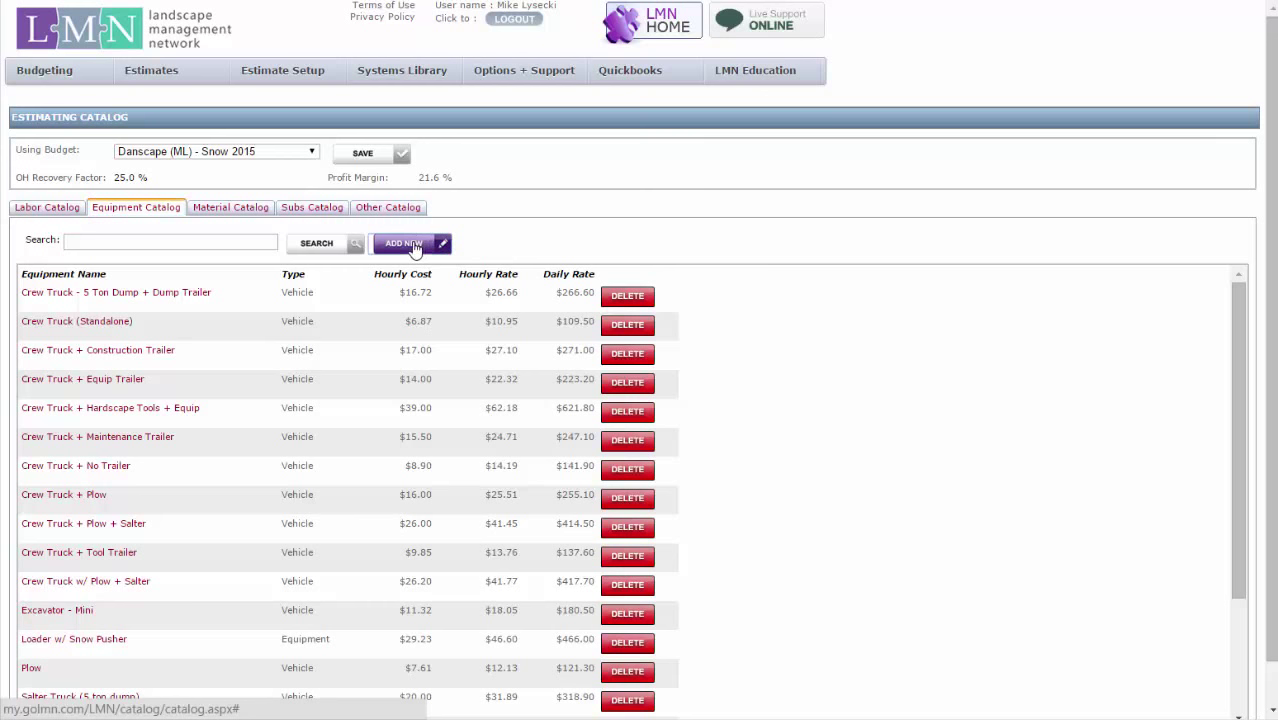
{"action": "left_click", "coordinate": [528, 217]}
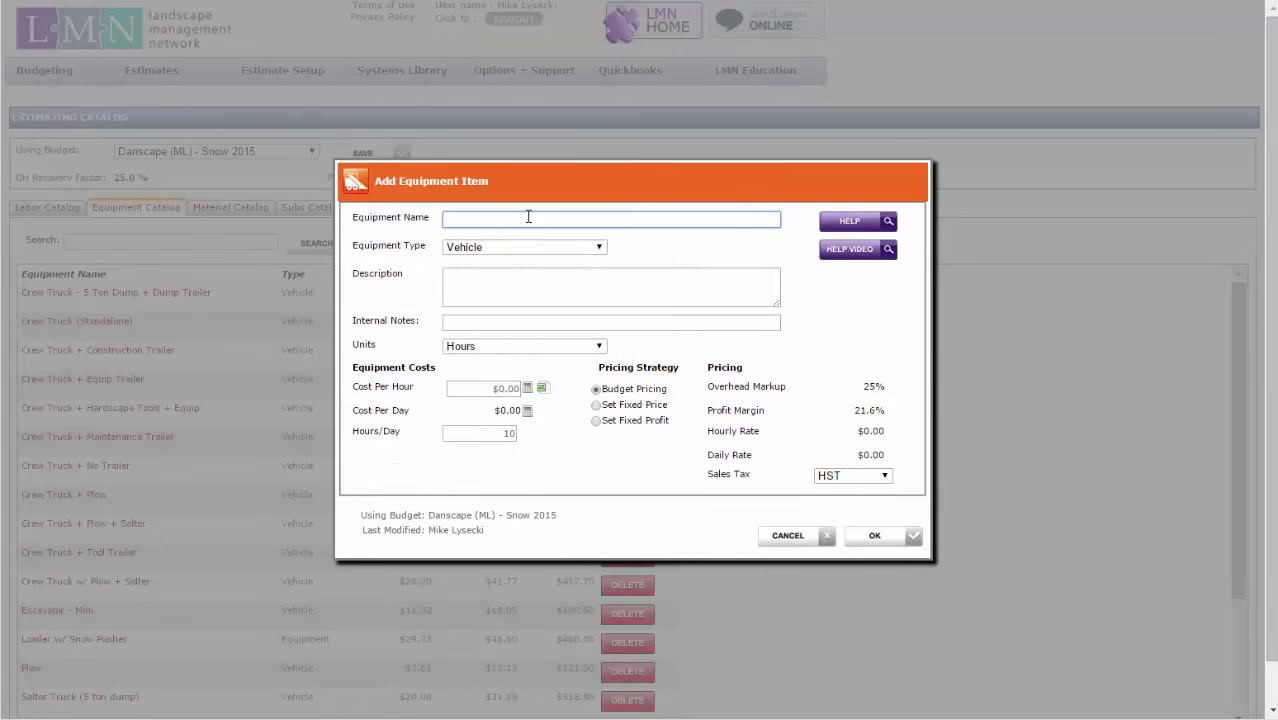
{"action": "type", "text": "Crew "}
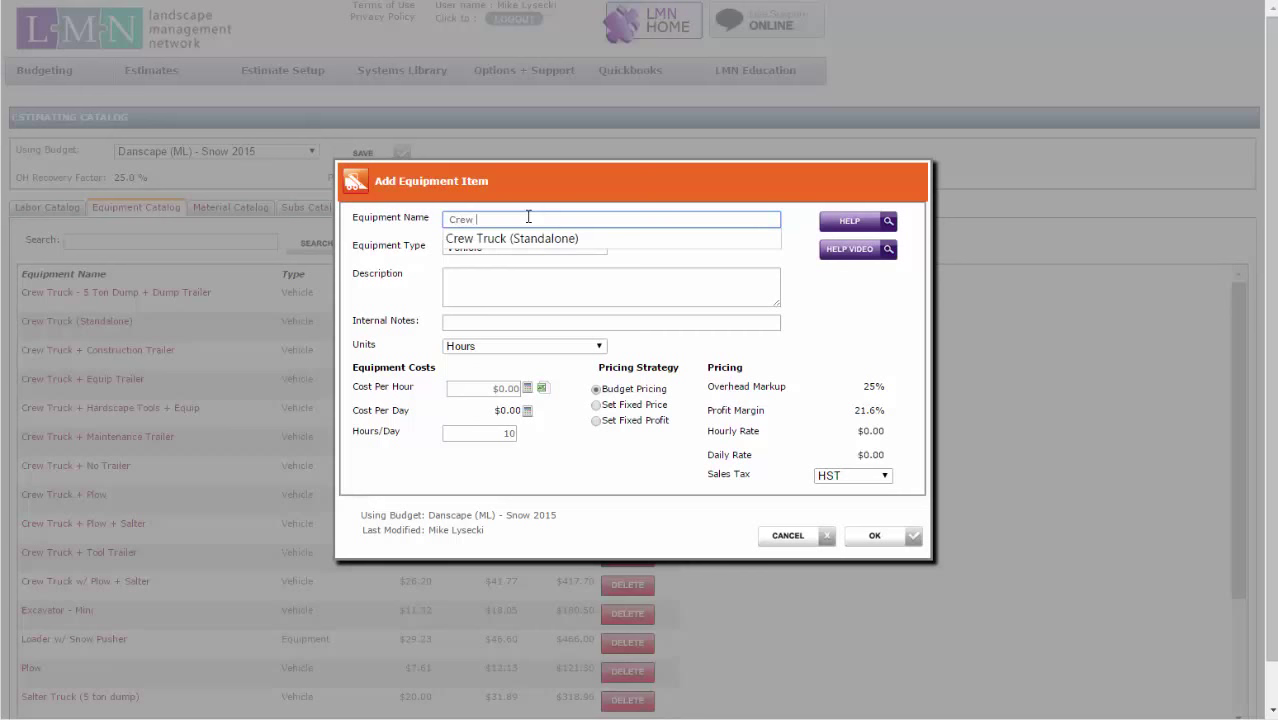
{"action": "type", "text": "Truck with Snow"}
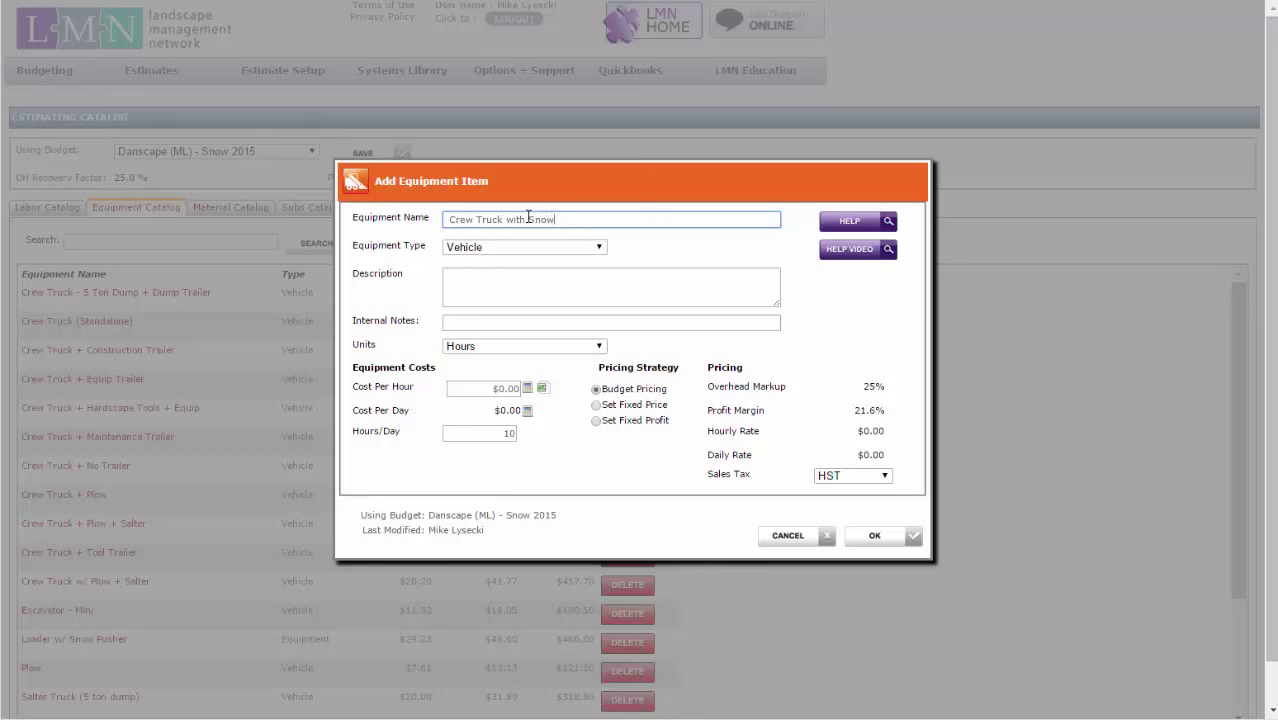
{"action": "type", "text": "plow"}
Switch to the Windows Calculator and add the truck and plow hourly costs, 6.87 + 7.41
{"action": "left_click", "coordinate": [498, 390]}
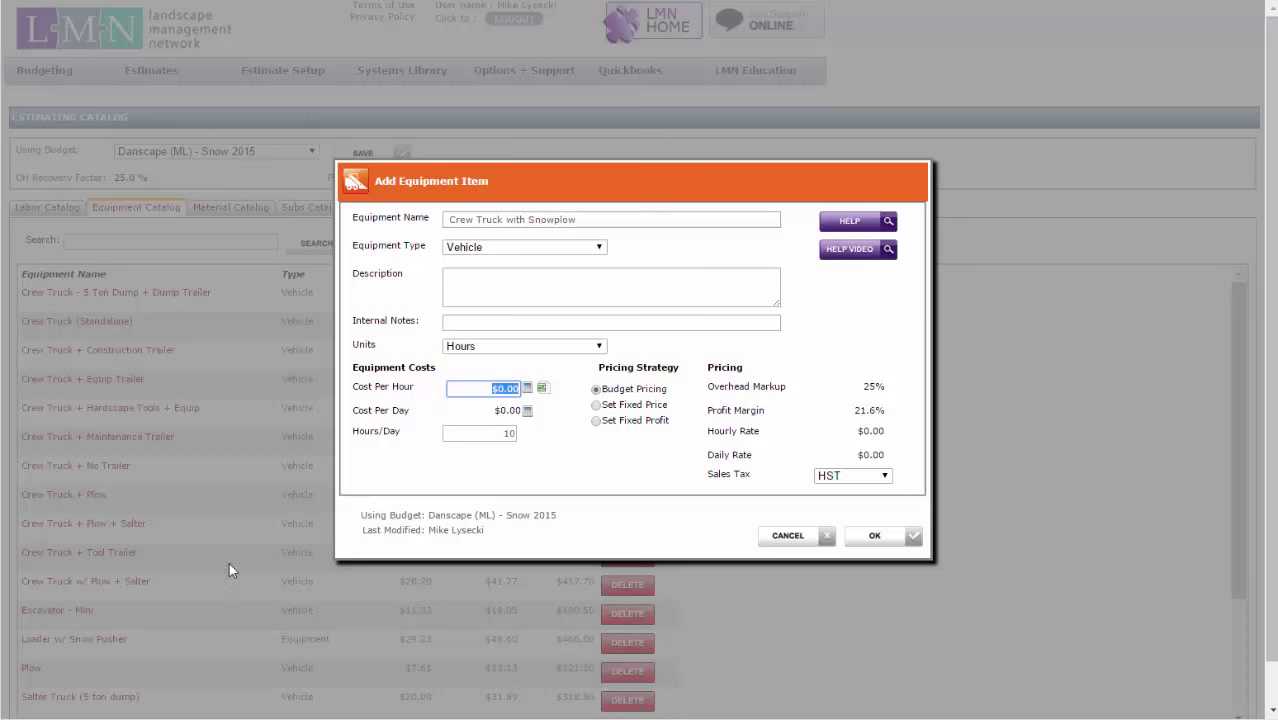
{"action": "key", "text": "super"}
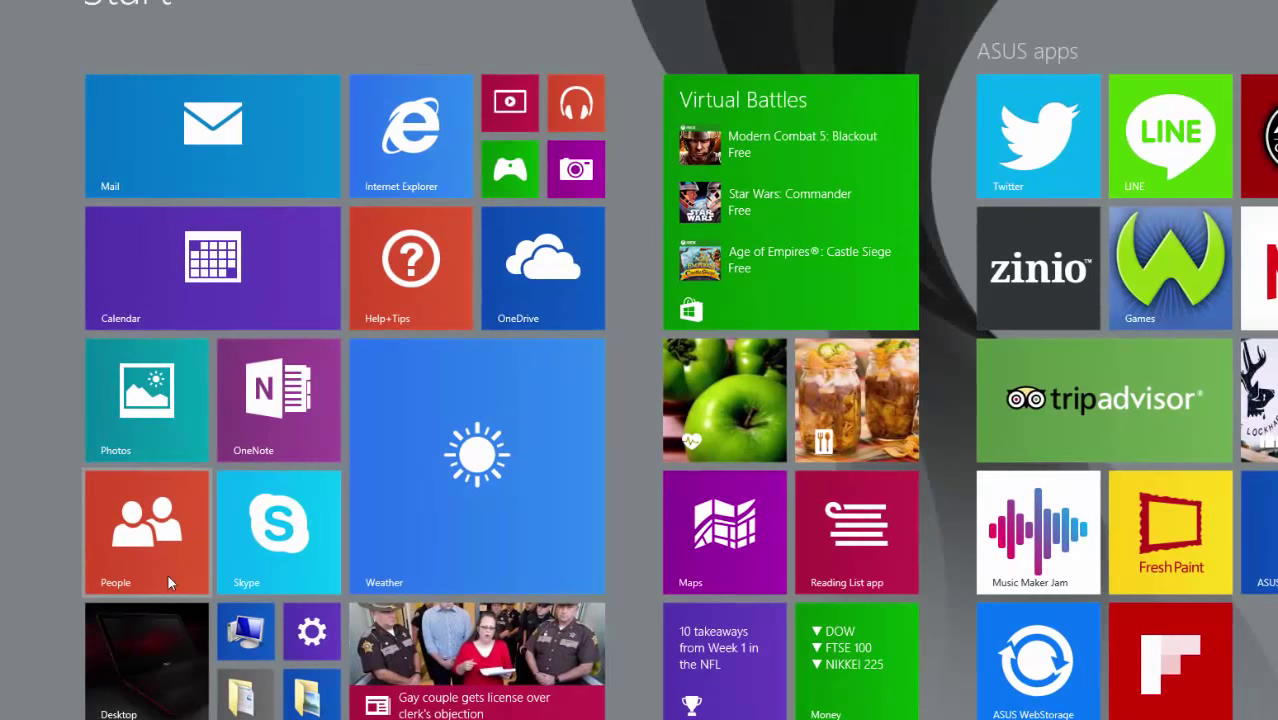
{"action": "type", "text": "calc"}
{"action": "key", "text": "Return"}
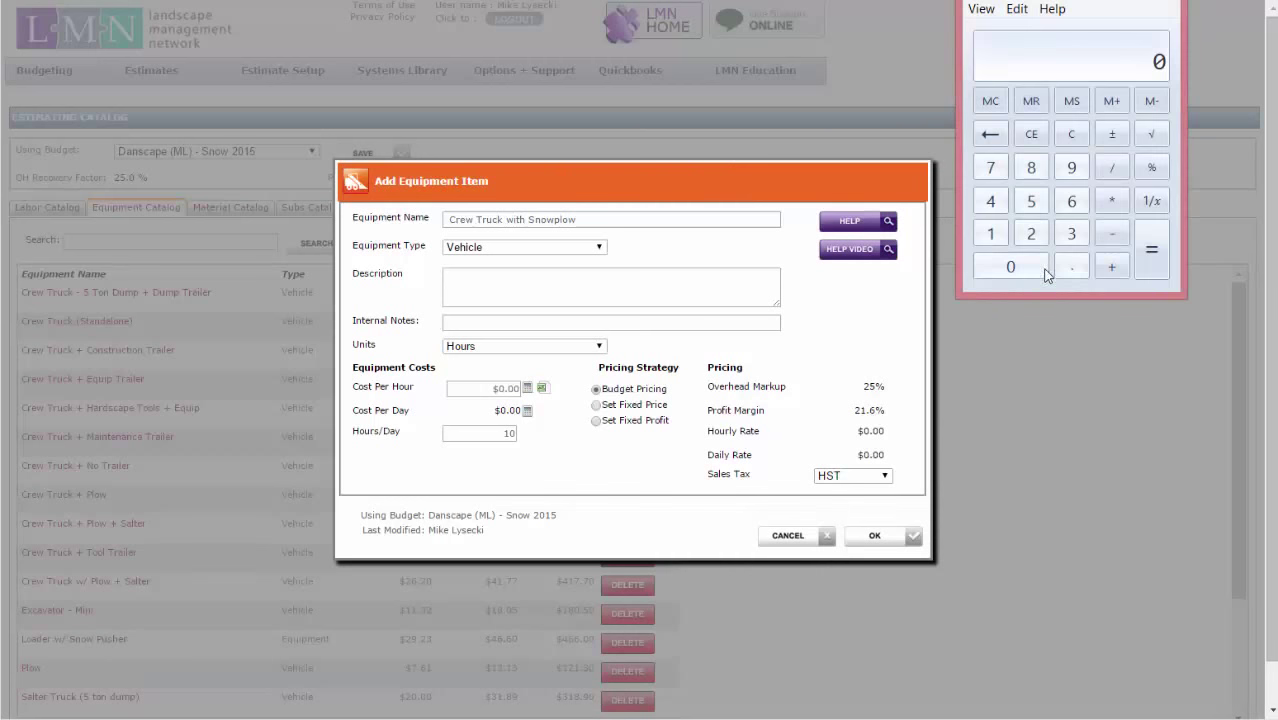
{"action": "left_click", "coordinate": [1071, 201]}
{"action": "left_click", "coordinate": [1071, 266]}
{"action": "left_click", "coordinate": [1031, 167]}
{"action": "left_click", "coordinate": [990, 167]}
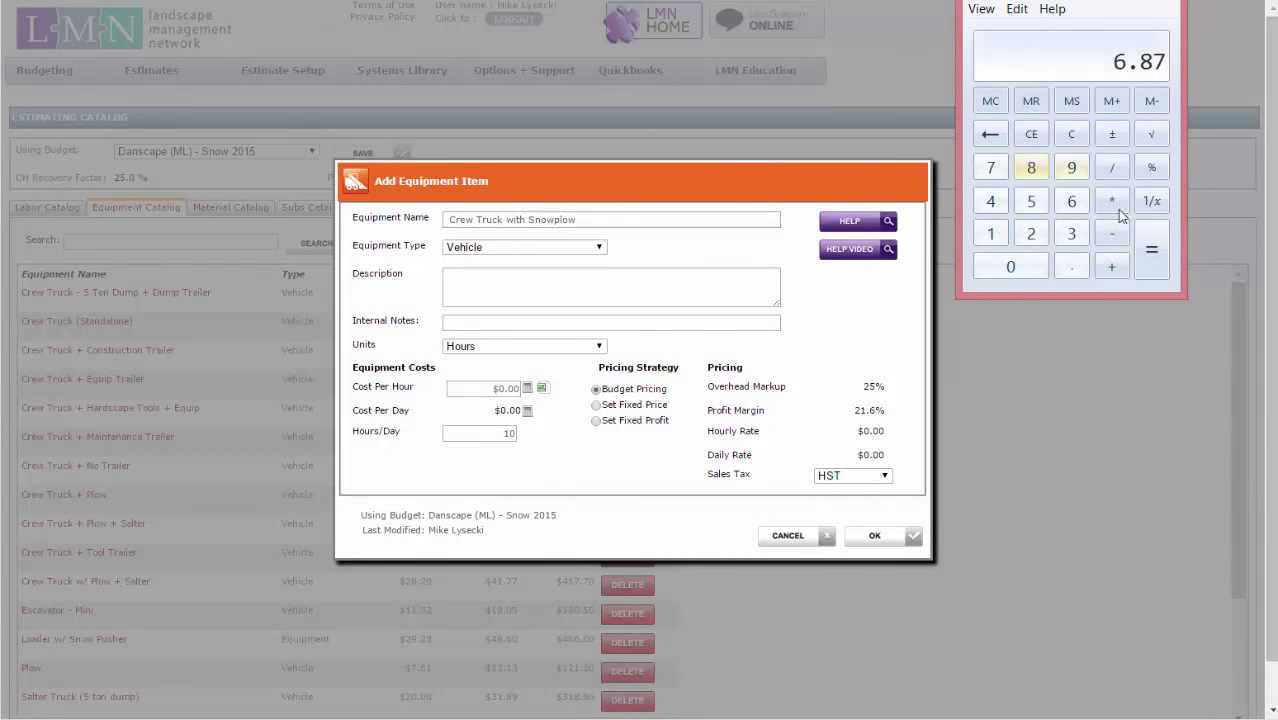
{"action": "left_click", "coordinate": [1113, 267]}
{"action": "left_click", "coordinate": [990, 167]}
{"action": "left_click", "coordinate": [1071, 266]}
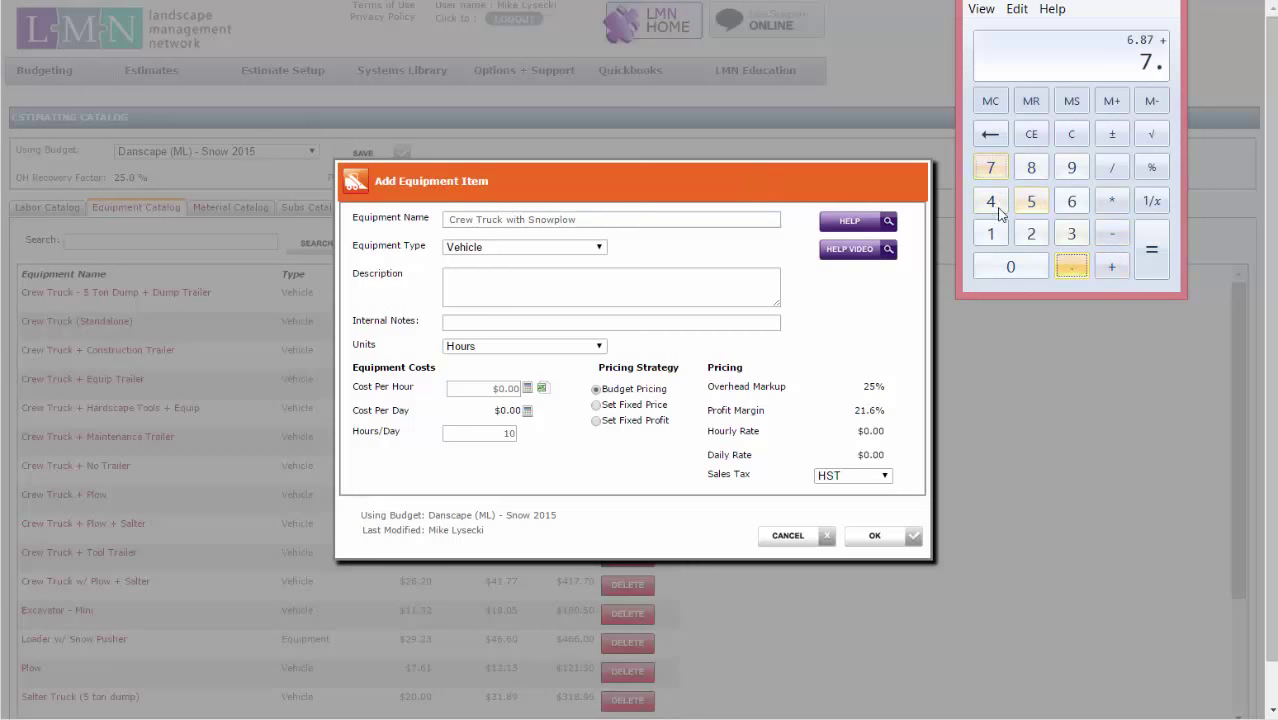
{"action": "left_click", "coordinate": [990, 201]}
{"action": "left_click", "coordinate": [993, 235]}
{"action": "left_click", "coordinate": [1152, 251]}
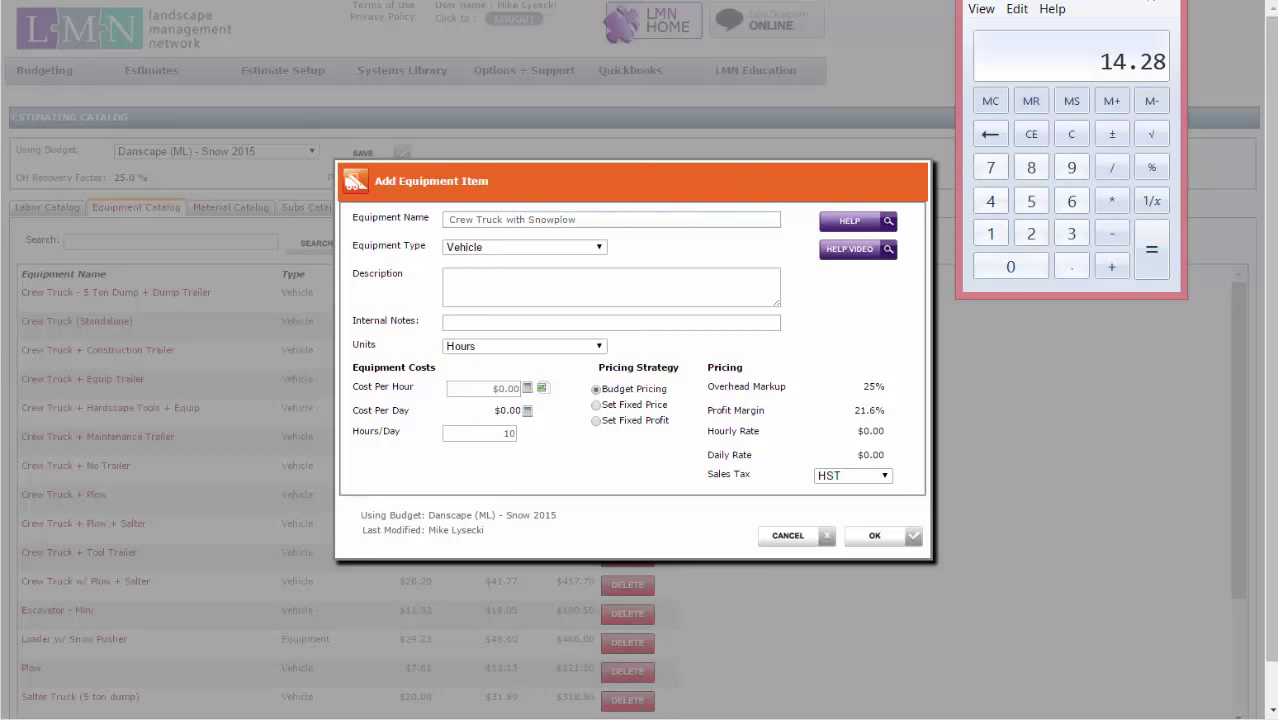
Set the new equipment item's cost per hour to $14.28 and discard the item without saving
{"action": "left_click", "coordinate": [585, 448]}
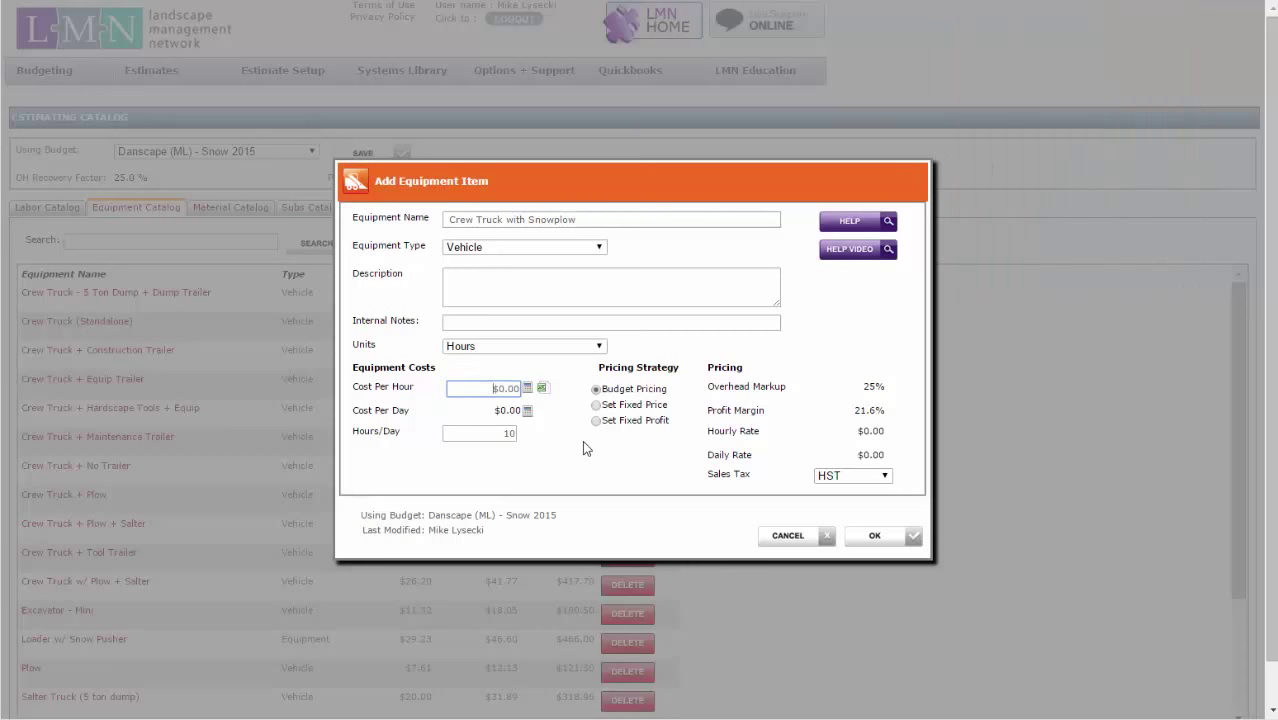
{"action": "left_click_drag", "start_coordinate": [474, 390], "coordinate": [514, 390]}
{"action": "type", "text": "14.28"}
{"action": "left_click", "coordinate": [578, 455]}
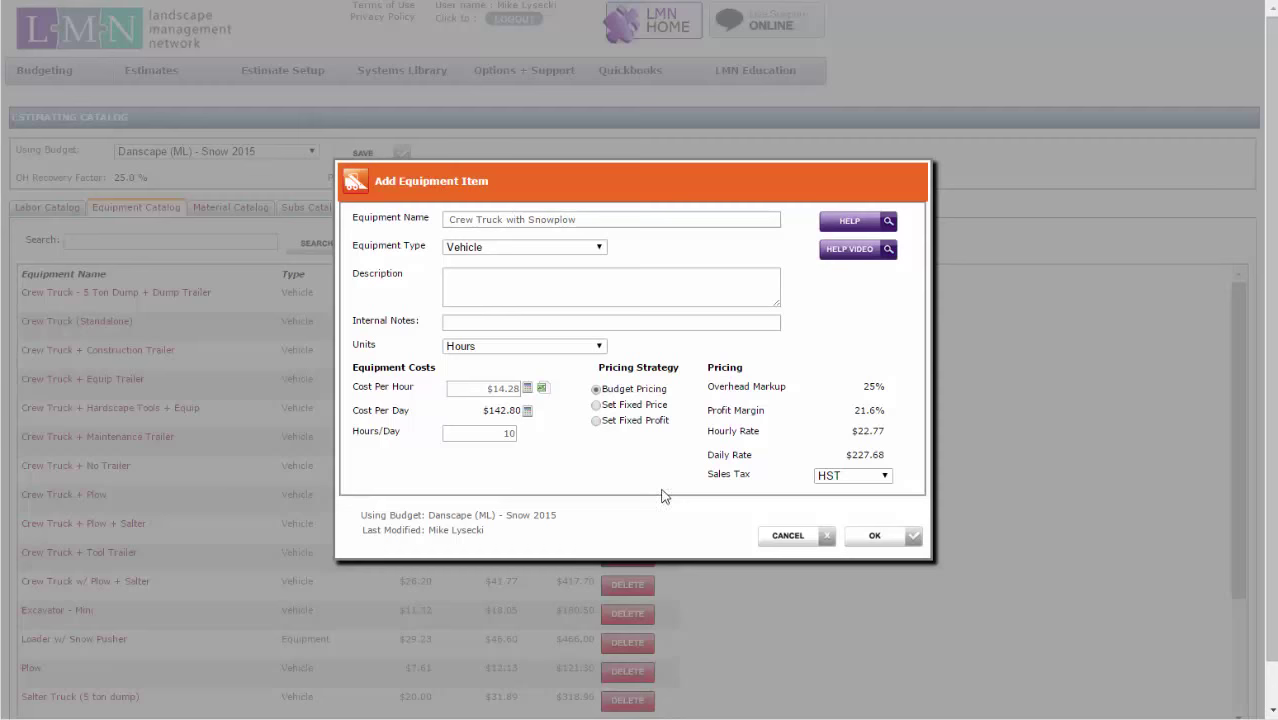
{"action": "left_click", "coordinate": [789, 537]}
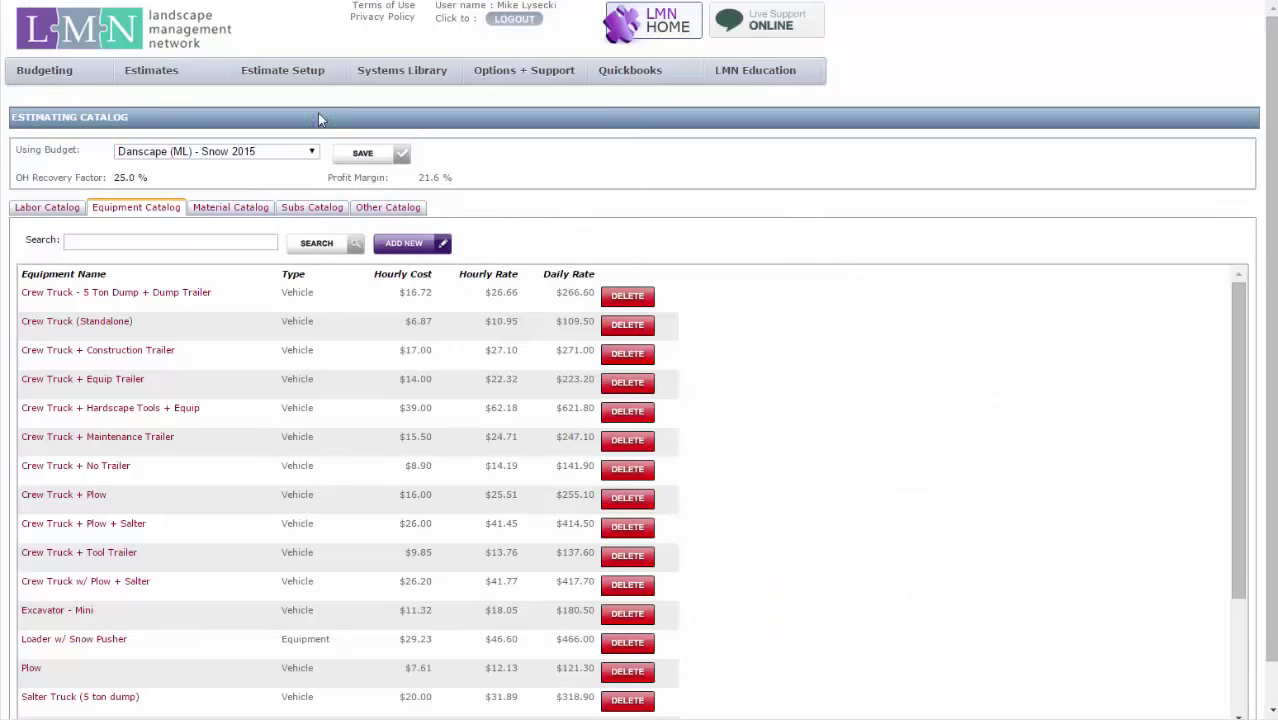
Go to the work area templates and open Snowplow Template [Average Lot]
{"action": "mouse_move", "coordinate": [268, 84]}
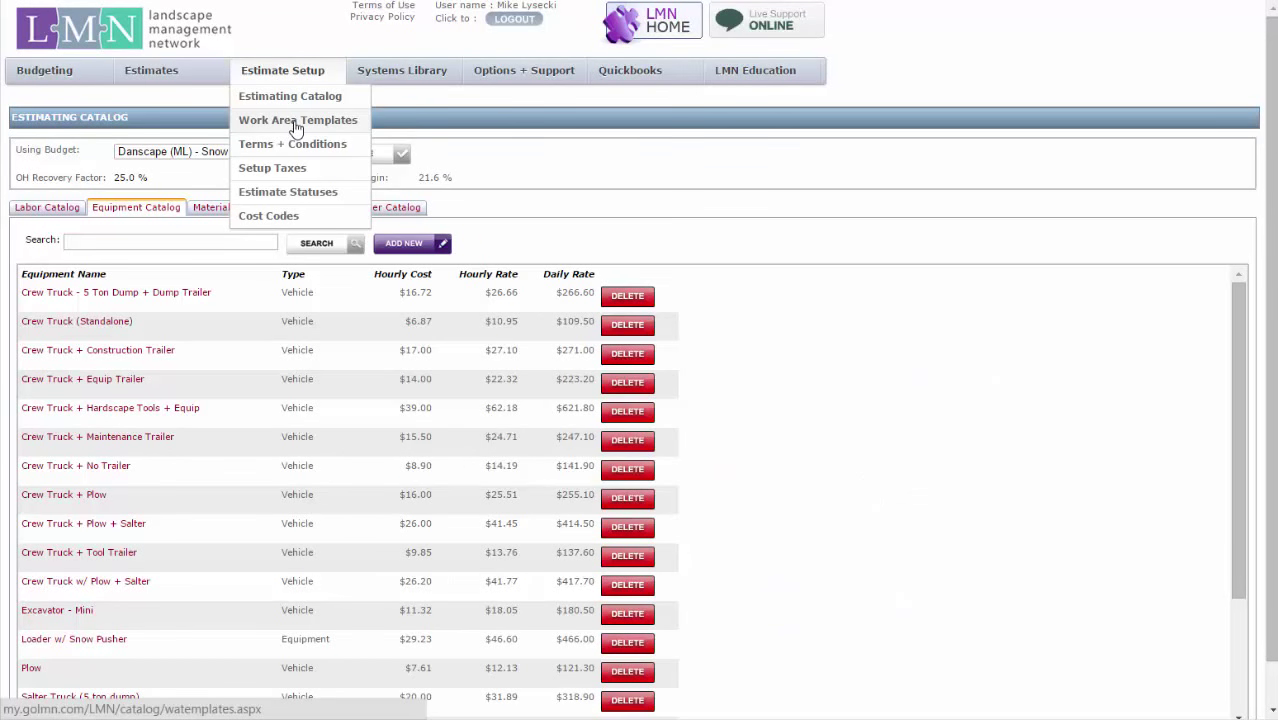
{"action": "left_click", "coordinate": [298, 121]}
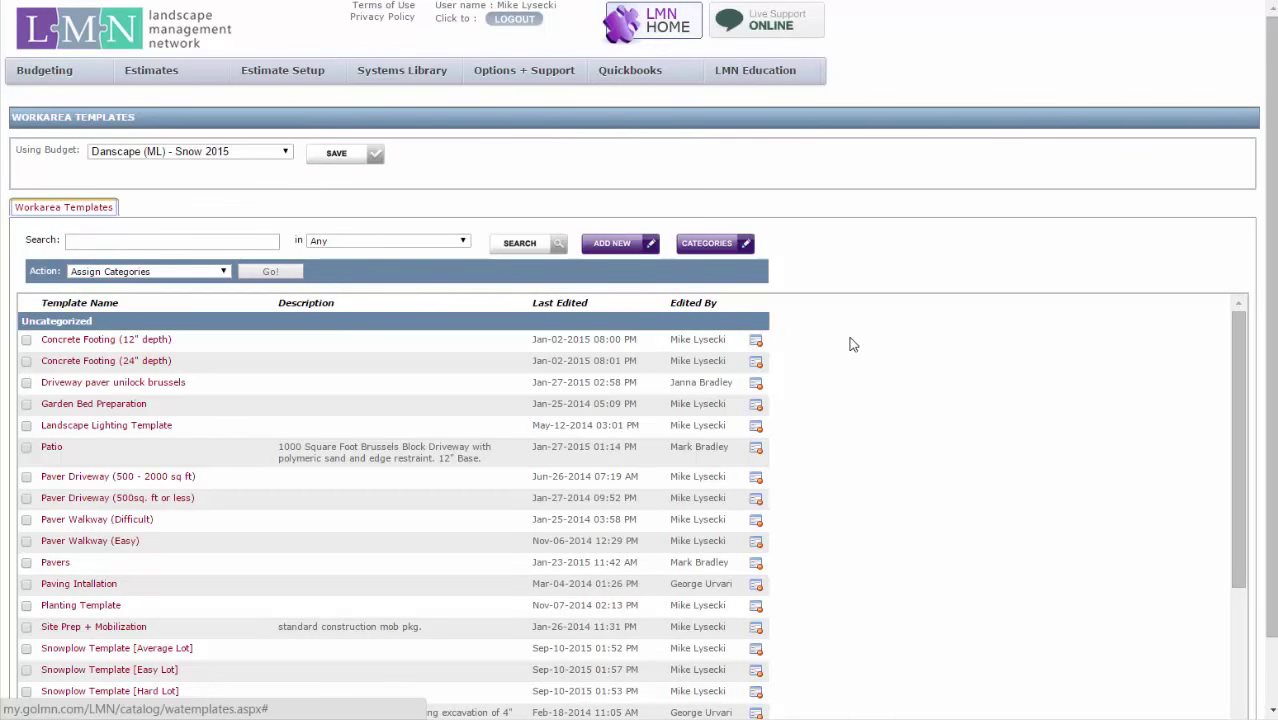
{"action": "scroll", "coordinate": [846, 355], "scroll_direction": "down", "scroll_amount": 3}
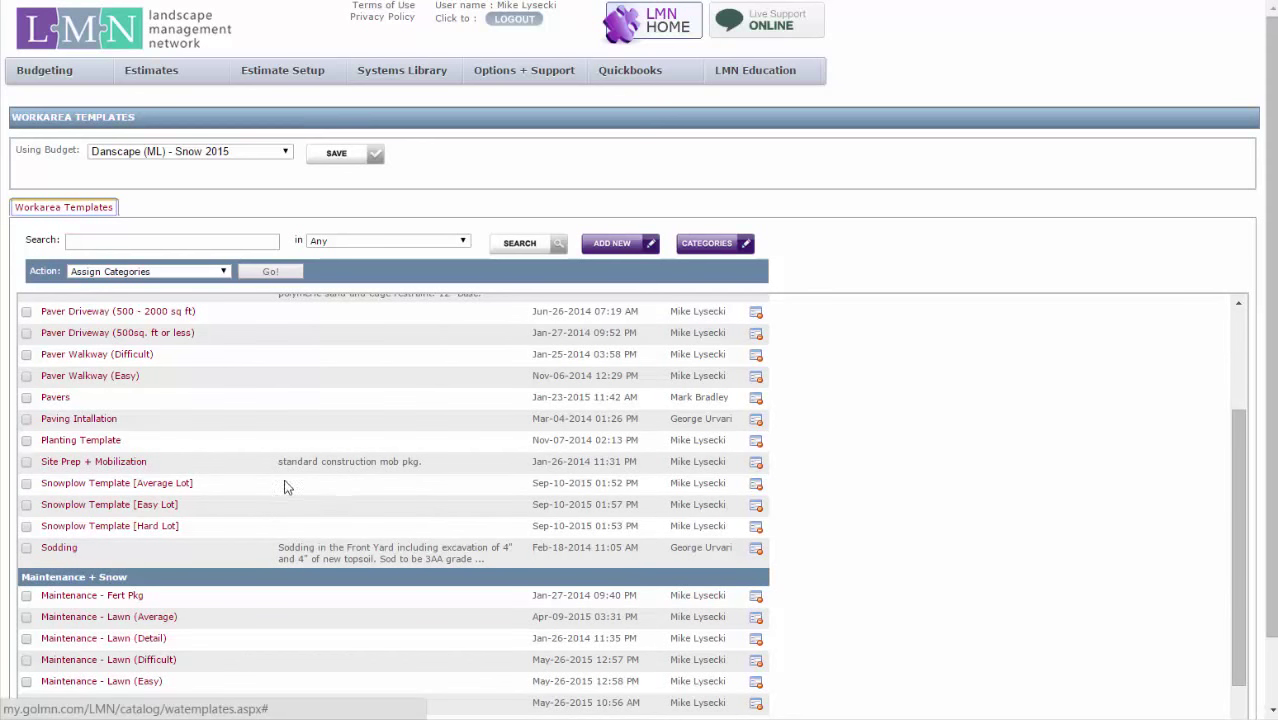
{"action": "left_click", "coordinate": [156, 488]}
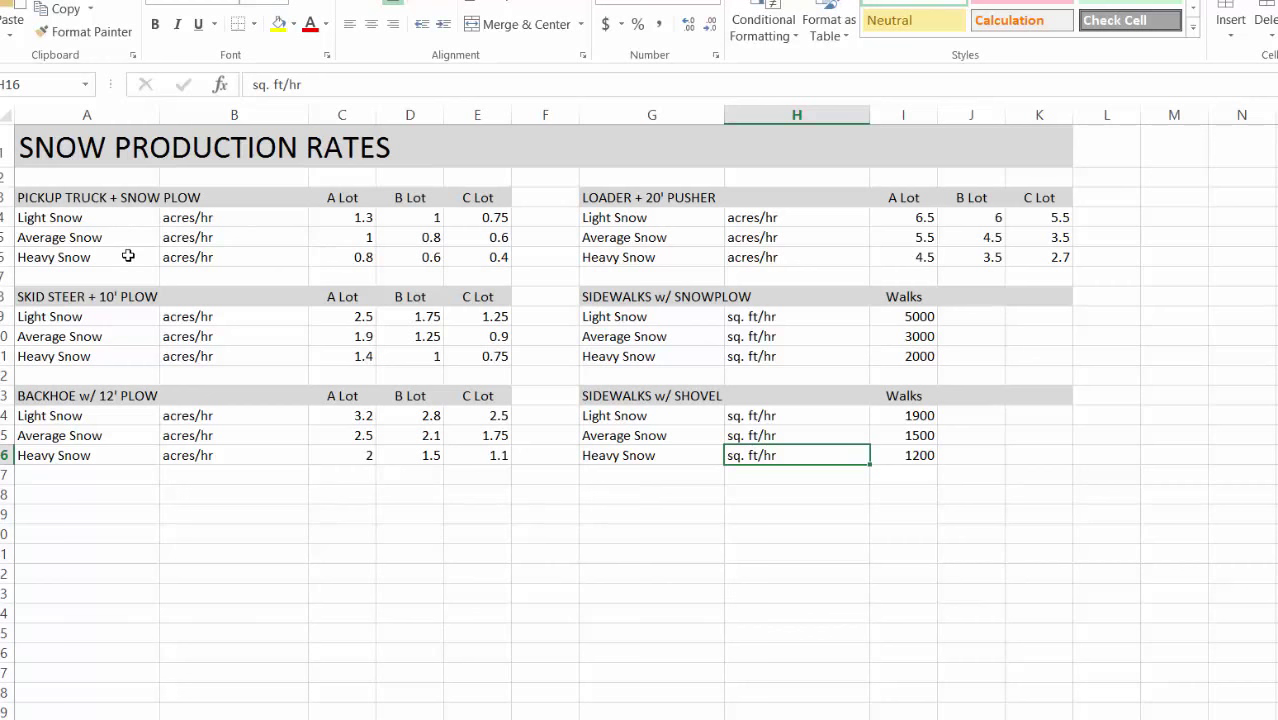
Switch to the Snow Production Rates workbook in Excel and examine the pickup truck with snow plow rates by snow type and lot class
{"action": "left_click", "coordinate": [118, 197]}
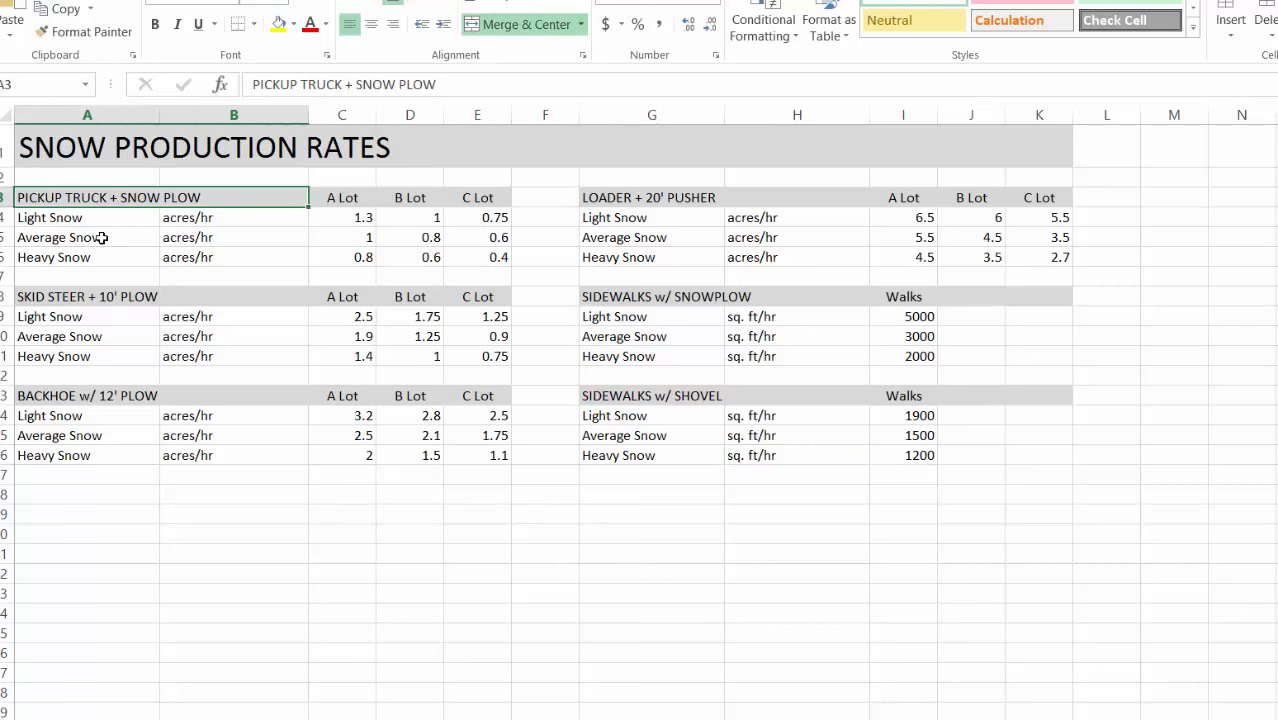
{"action": "left_click_drag", "start_coordinate": [100, 237], "coordinate": [270, 231]}
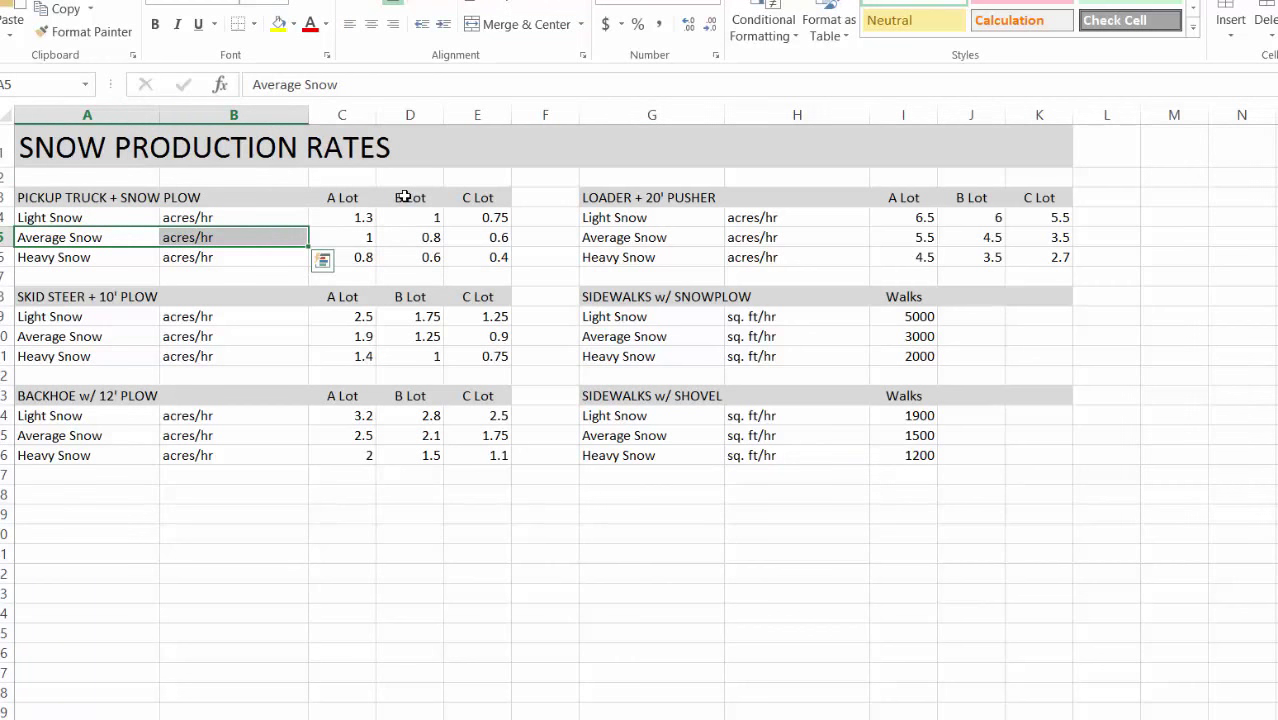
{"action": "left_click_drag", "start_coordinate": [404, 195], "coordinate": [412, 237]}
{"action": "left_click", "coordinate": [412, 237]}
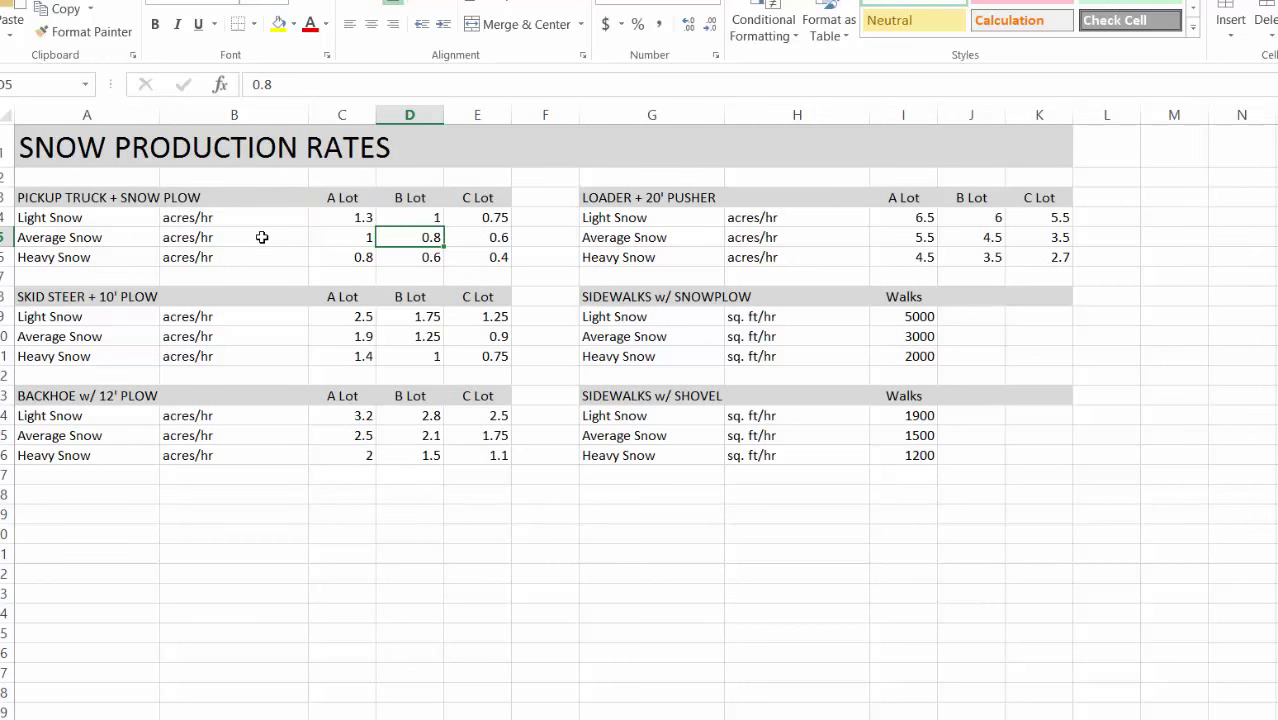
{"action": "left_click", "coordinate": [352, 216]}
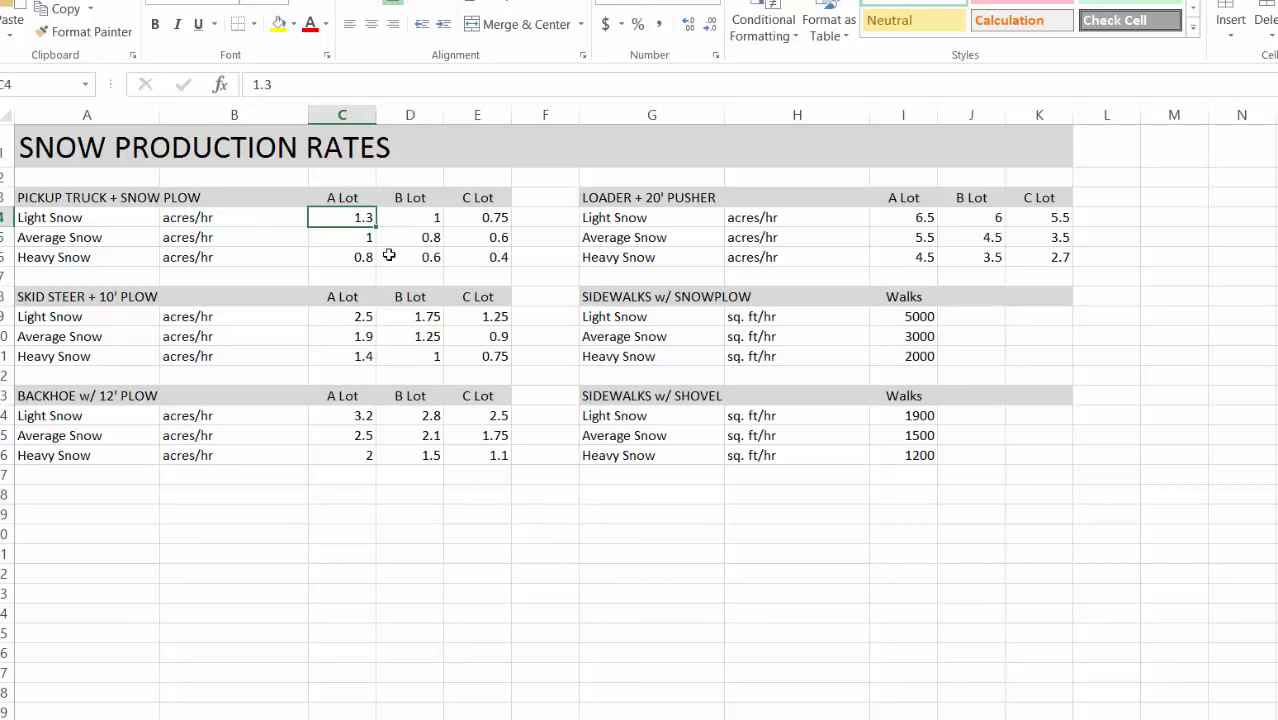
{"action": "left_click", "coordinate": [500, 257]}
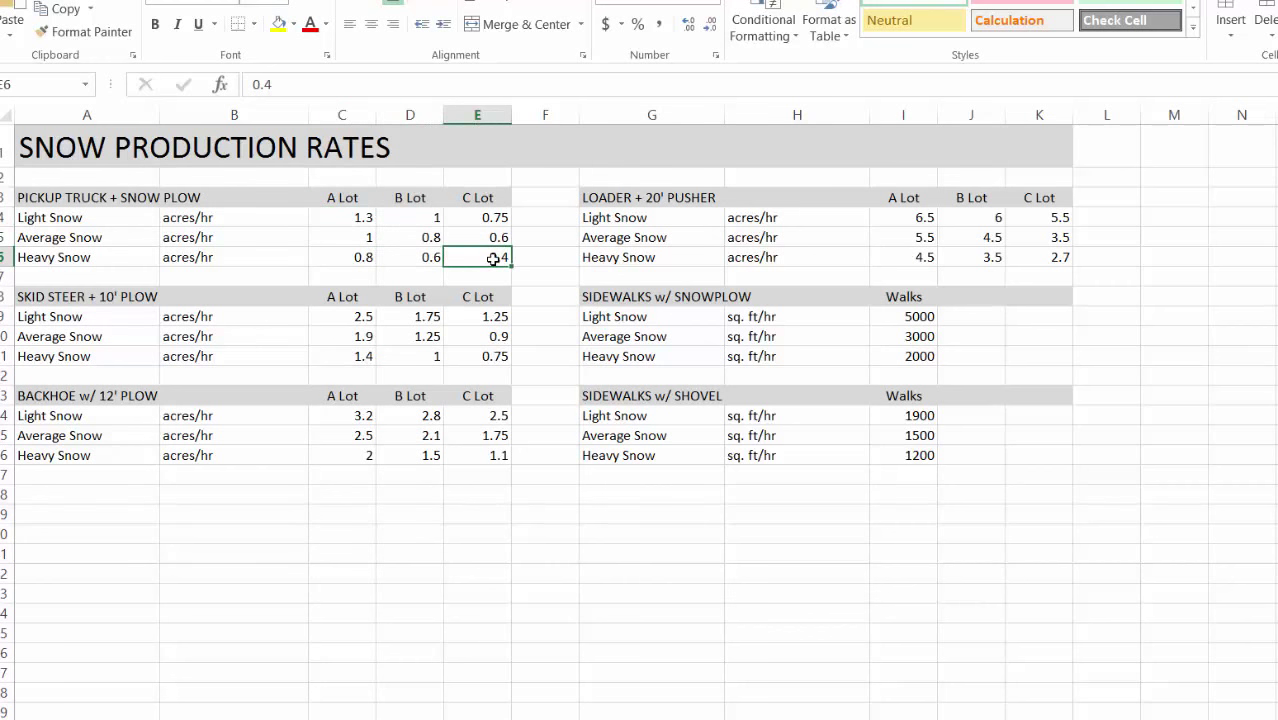
{"action": "left_click", "coordinate": [353, 199]}
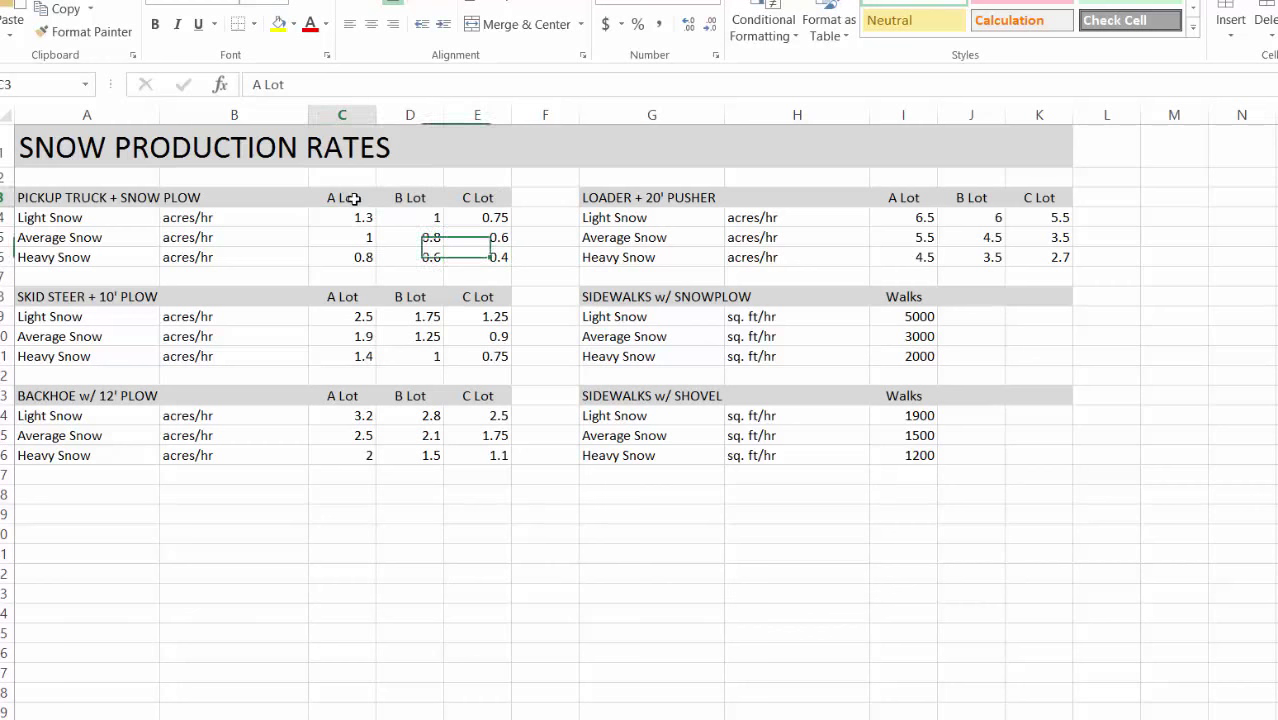
{"action": "left_click", "coordinate": [416, 195]}
{"action": "left_click", "coordinate": [483, 196]}
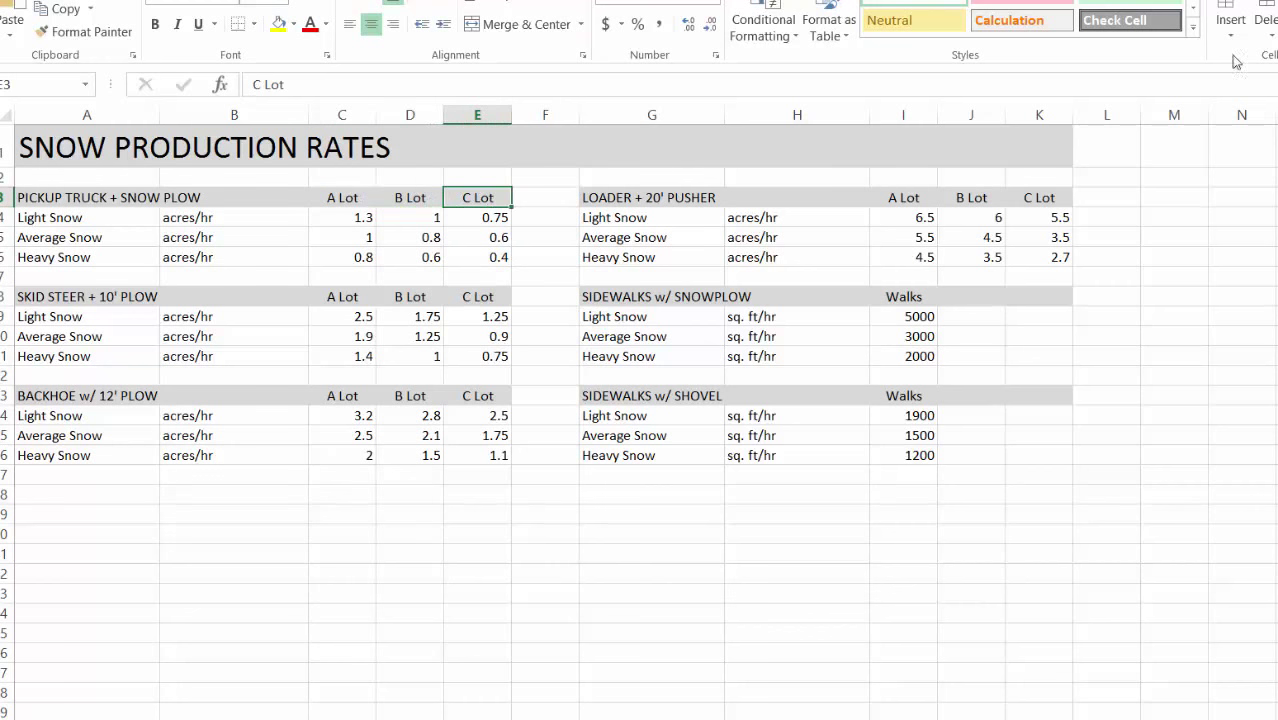
Compare the production rate tables for the pickup, skid steer, backhoe, loader with pusher and sidewalks with snowplow
{"action": "left_click", "coordinate": [68, 197]}
{"action": "left_click", "coordinate": [103, 296]}
{"action": "left_click", "coordinate": [131, 396]}
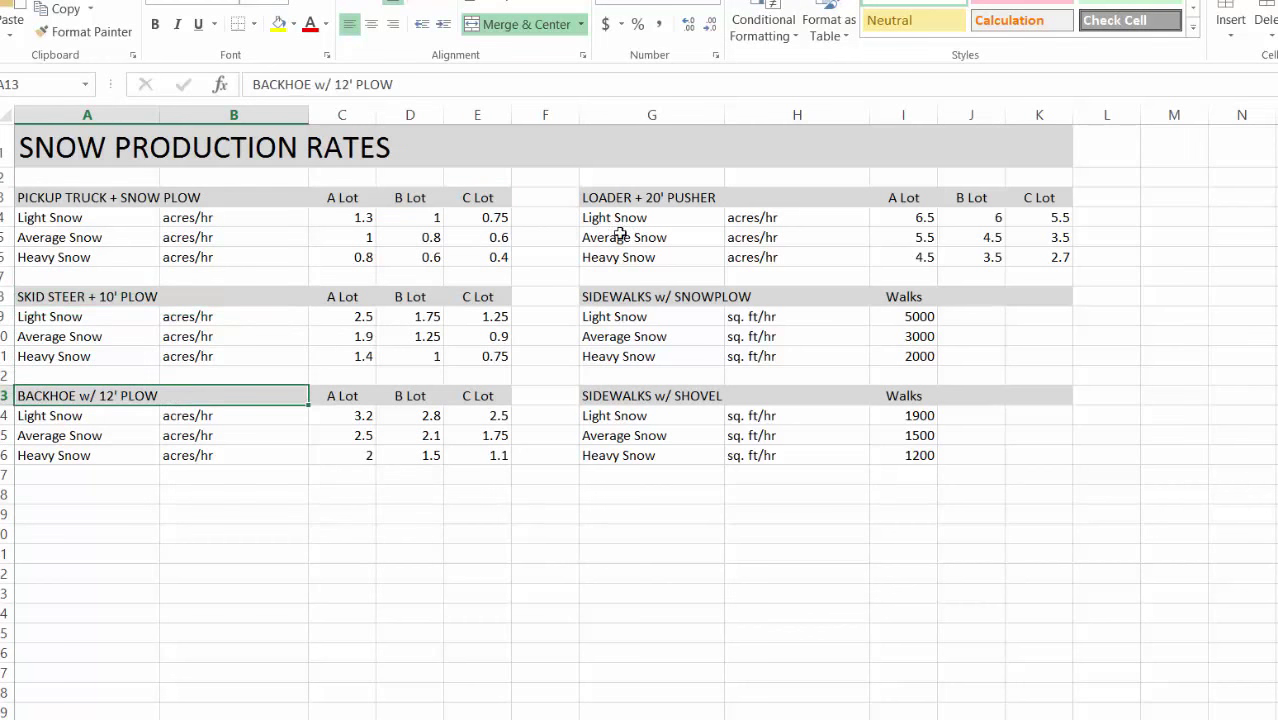
{"action": "left_click", "coordinate": [620, 196]}
{"action": "left_click", "coordinate": [652, 296]}
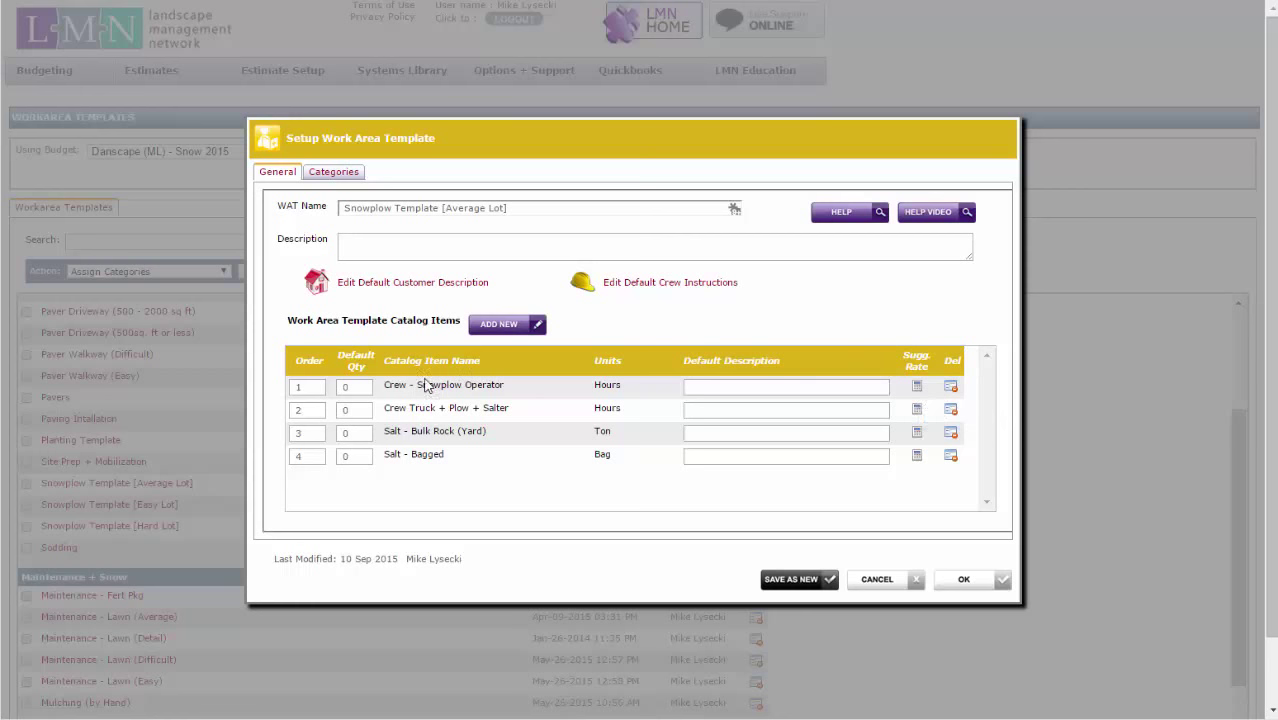
Back in the LMN template, review the suggested installation rate of Crew - Snowplow Operator and close it without changes
{"action": "left_click", "coordinate": [916, 386]}
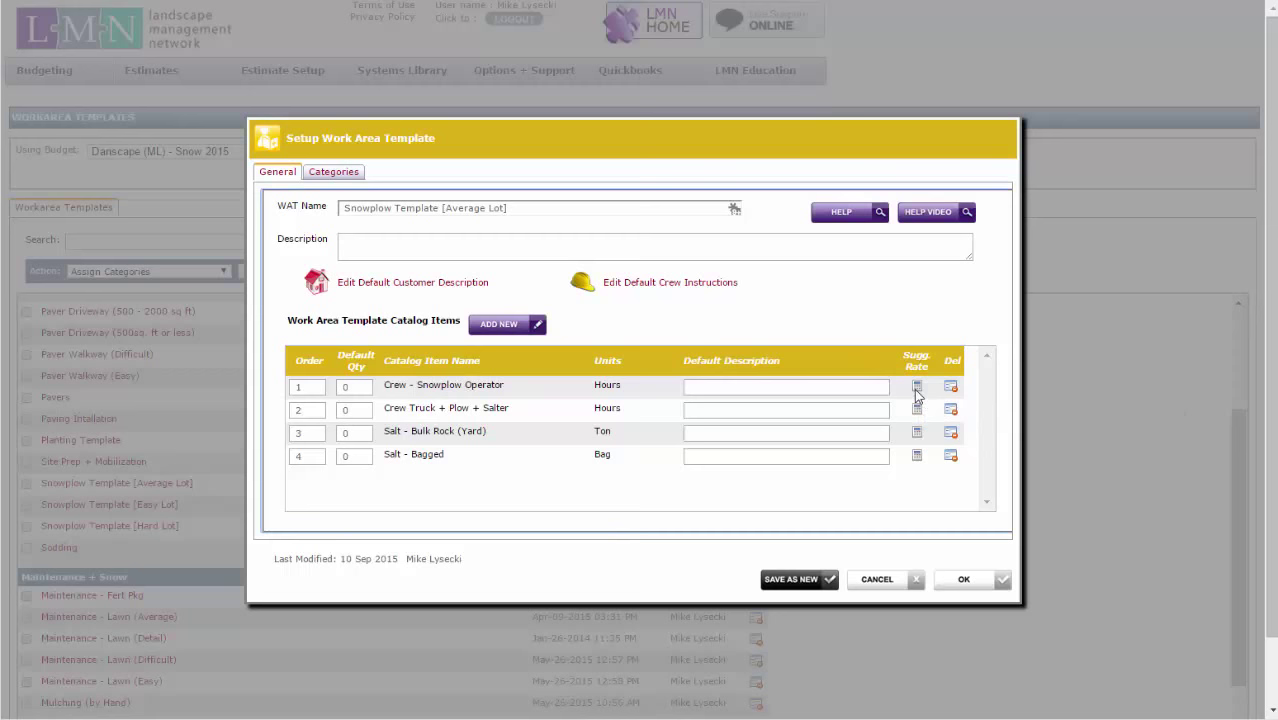
{"action": "left_click", "coordinate": [483, 345]}
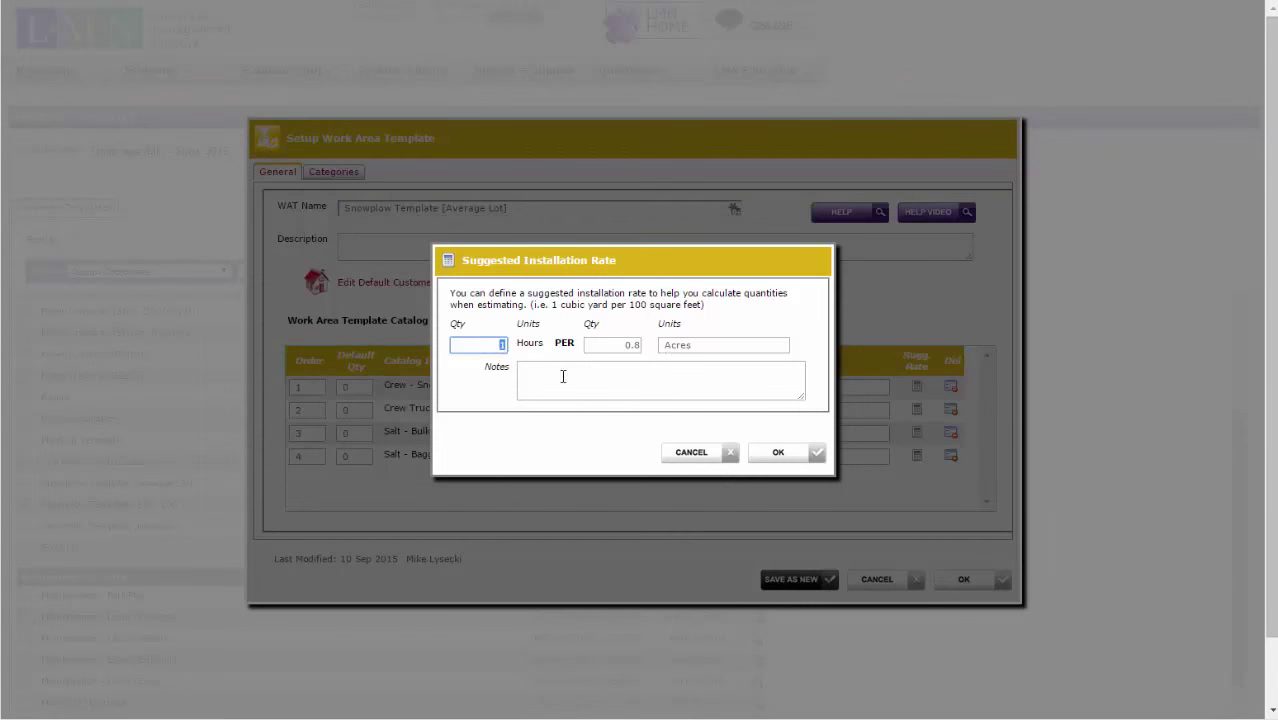
{"action": "left_click", "coordinate": [615, 346]}
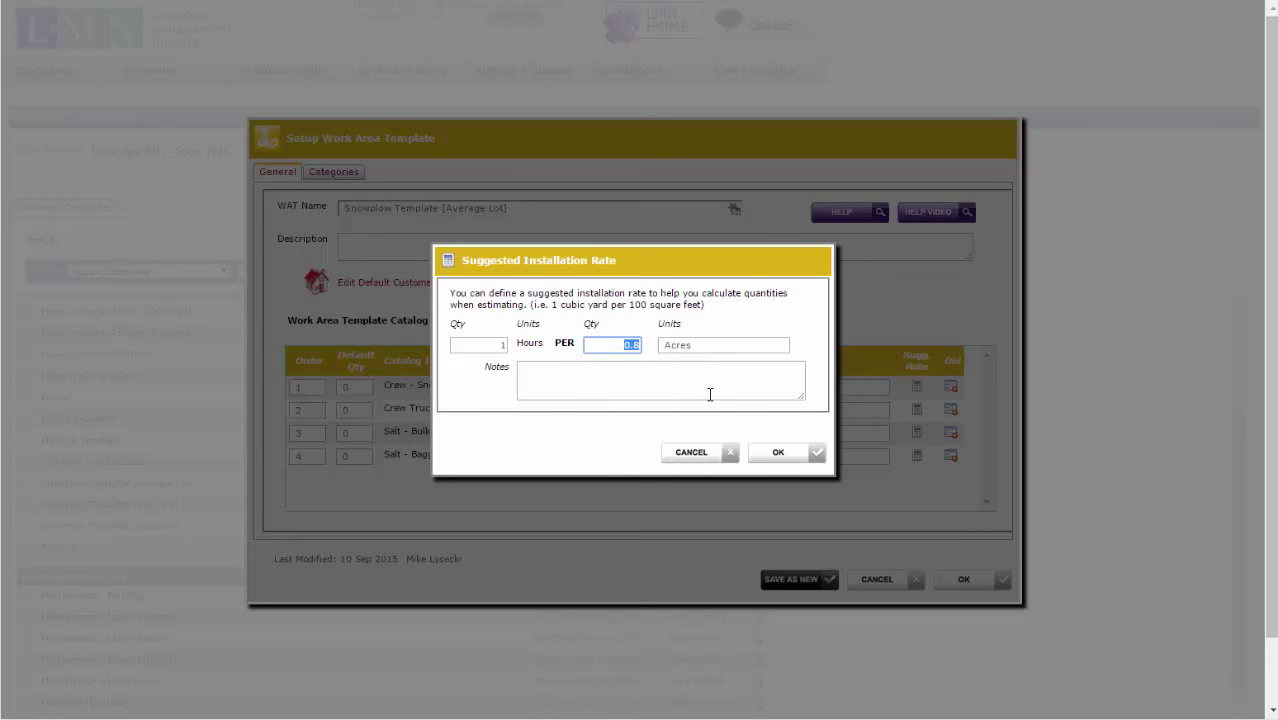
{"action": "left_click", "coordinate": [691, 453]}
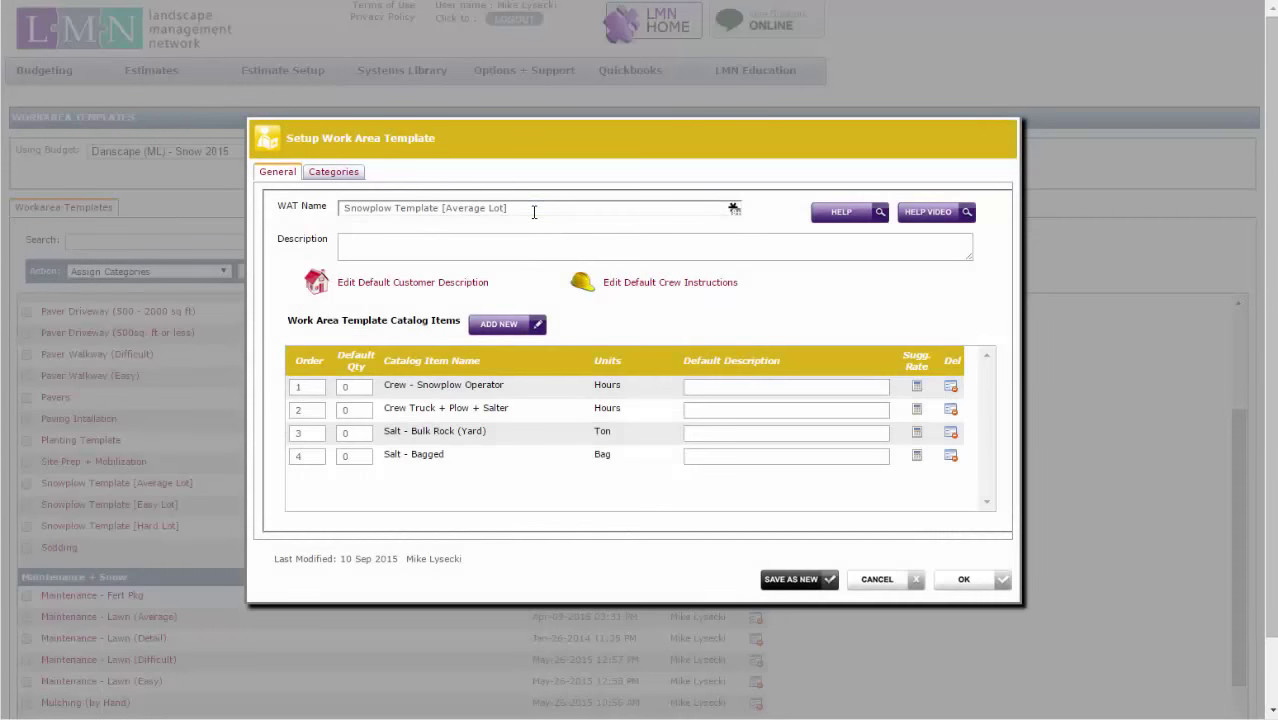
Set the suggested installation rate of Crew Truck + Plow + Salter to 1 hour per .8 acres
{"action": "left_click", "coordinate": [916, 412]}
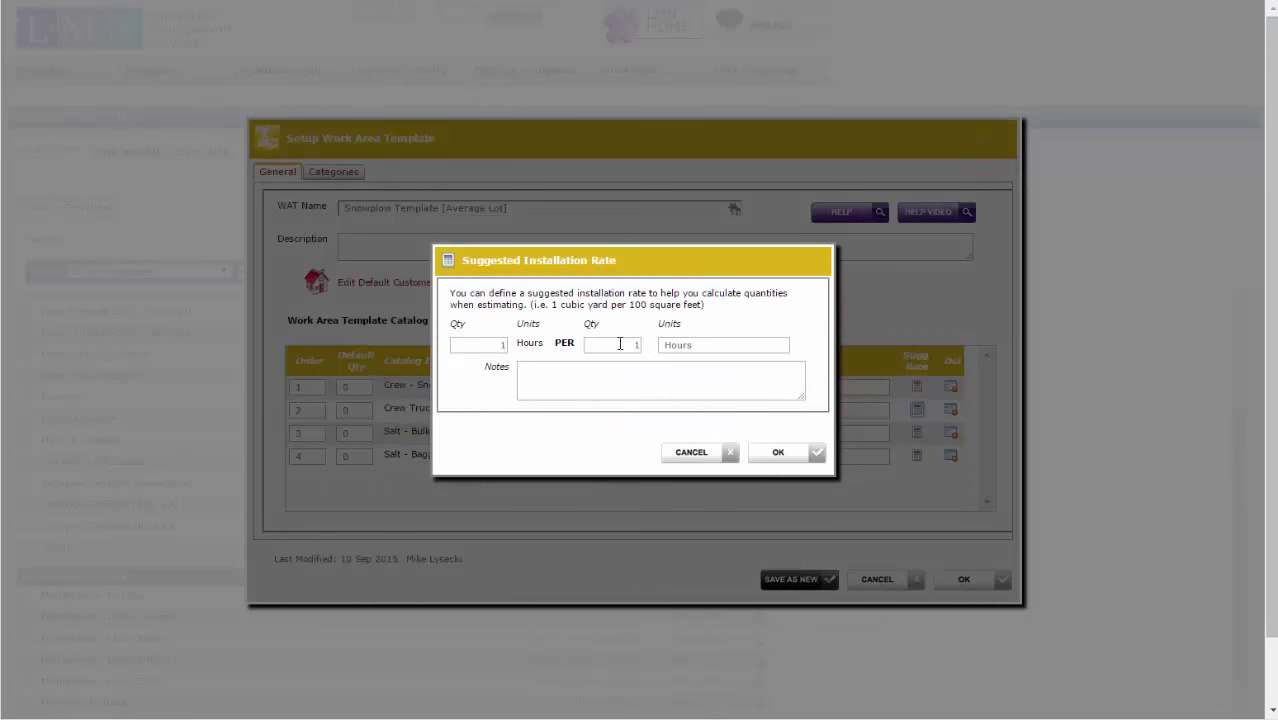
{"action": "left_click", "coordinate": [738, 344]}
{"action": "left_click", "coordinate": [761, 342]}
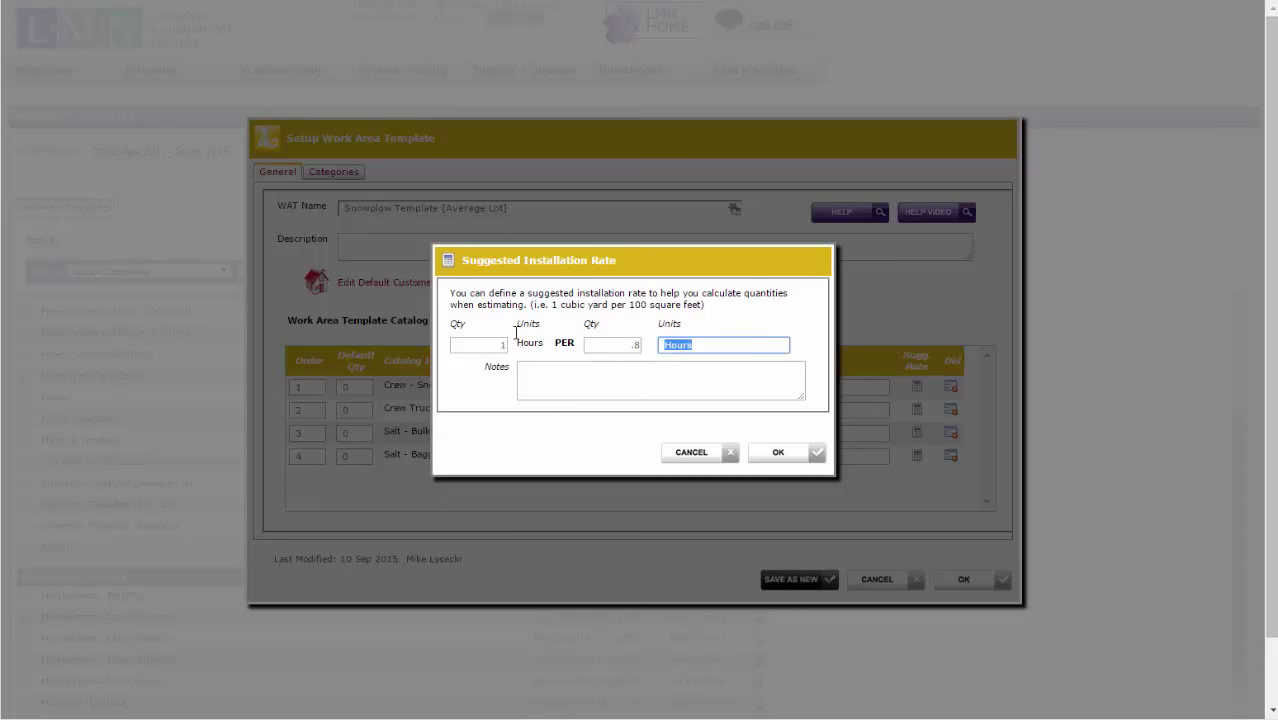
{"action": "type", "text": "Acrews"}
{"action": "left_click", "coordinate": [796, 459]}
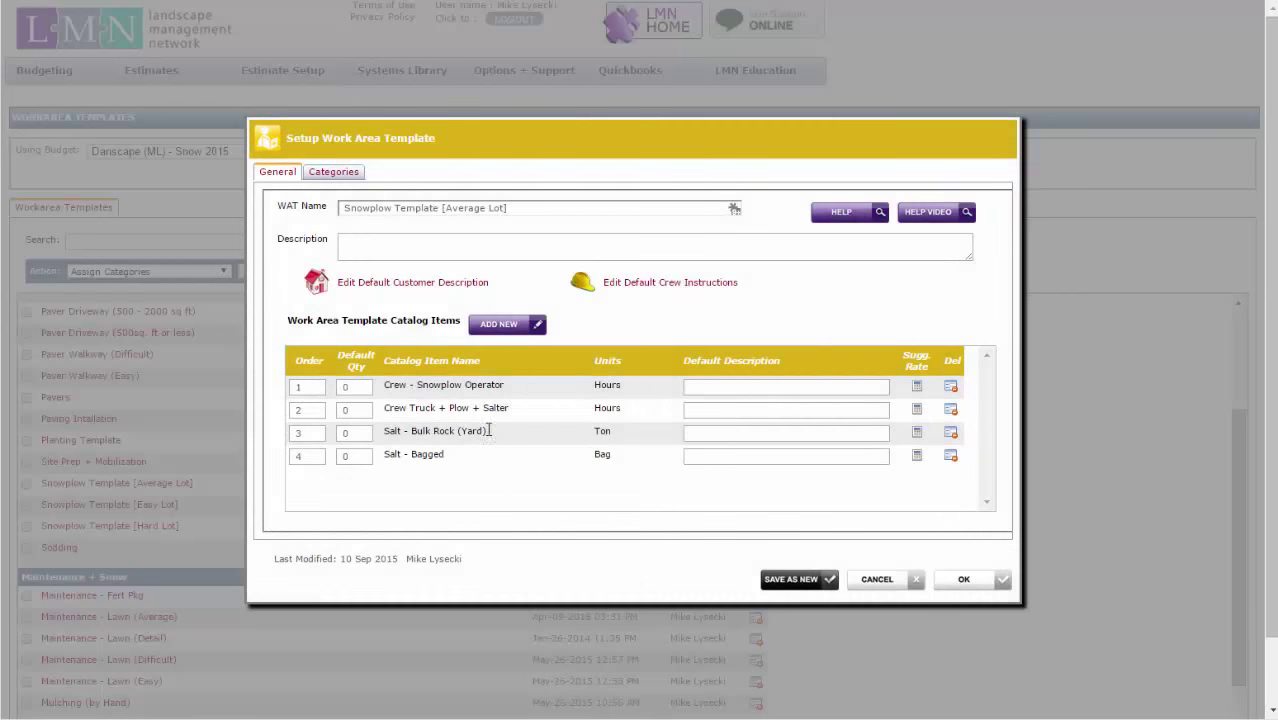
Set the suggested installation rate of Salt - Bulk Rock (Yard) to 1 ton per 2 Acres
{"action": "left_click", "coordinate": [917, 433]}
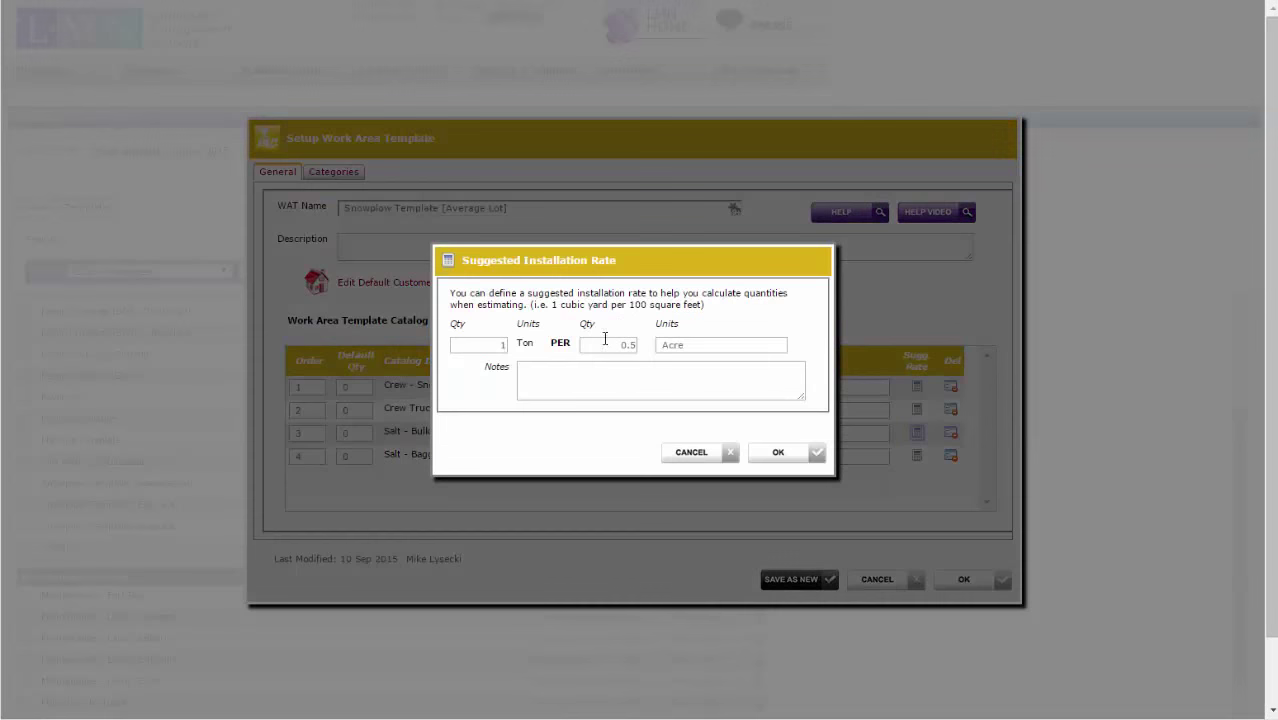
{"action": "left_click", "coordinate": [603, 345]}
{"action": "type", "text": "2"}
{"action": "key", "text": "Tab"}
{"action": "left_click", "coordinate": [707, 344]}
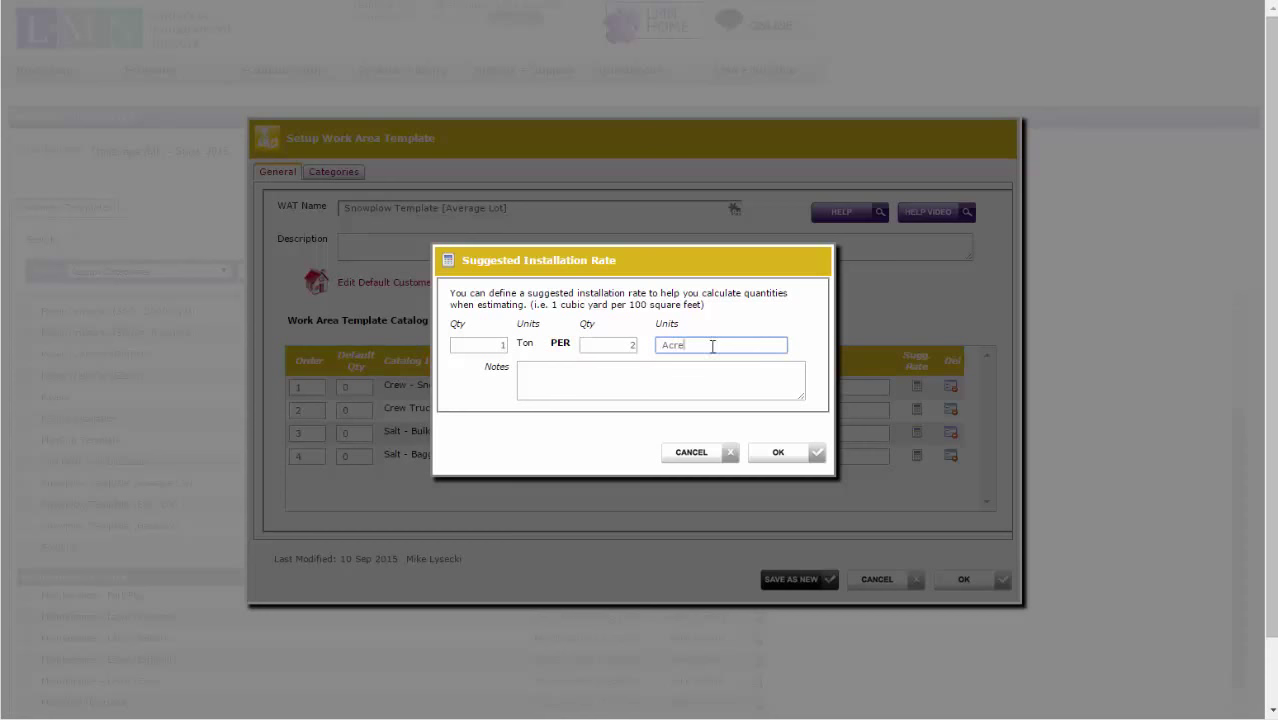
{"action": "type", "text": "s"}
{"action": "left_click", "coordinate": [771, 457]}
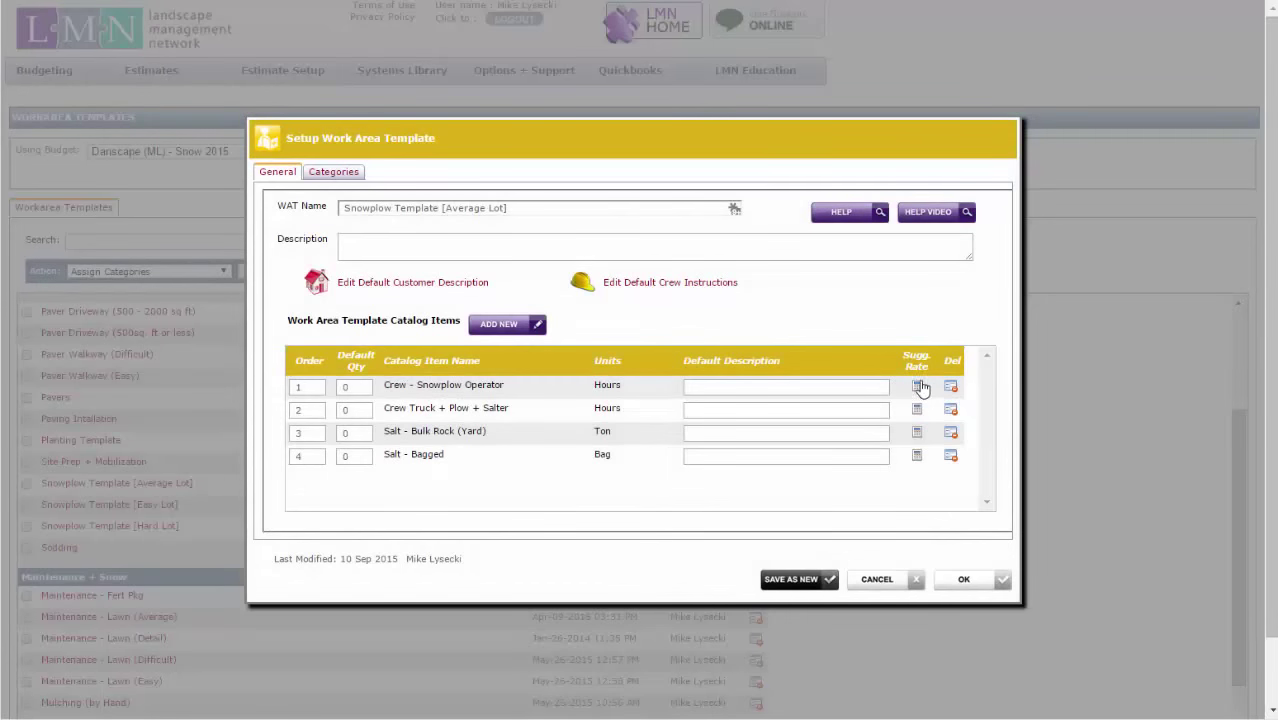
Check the suggested installation rate of Salt - Bagged and save the work area template
{"action": "left_click", "coordinate": [916, 456]}
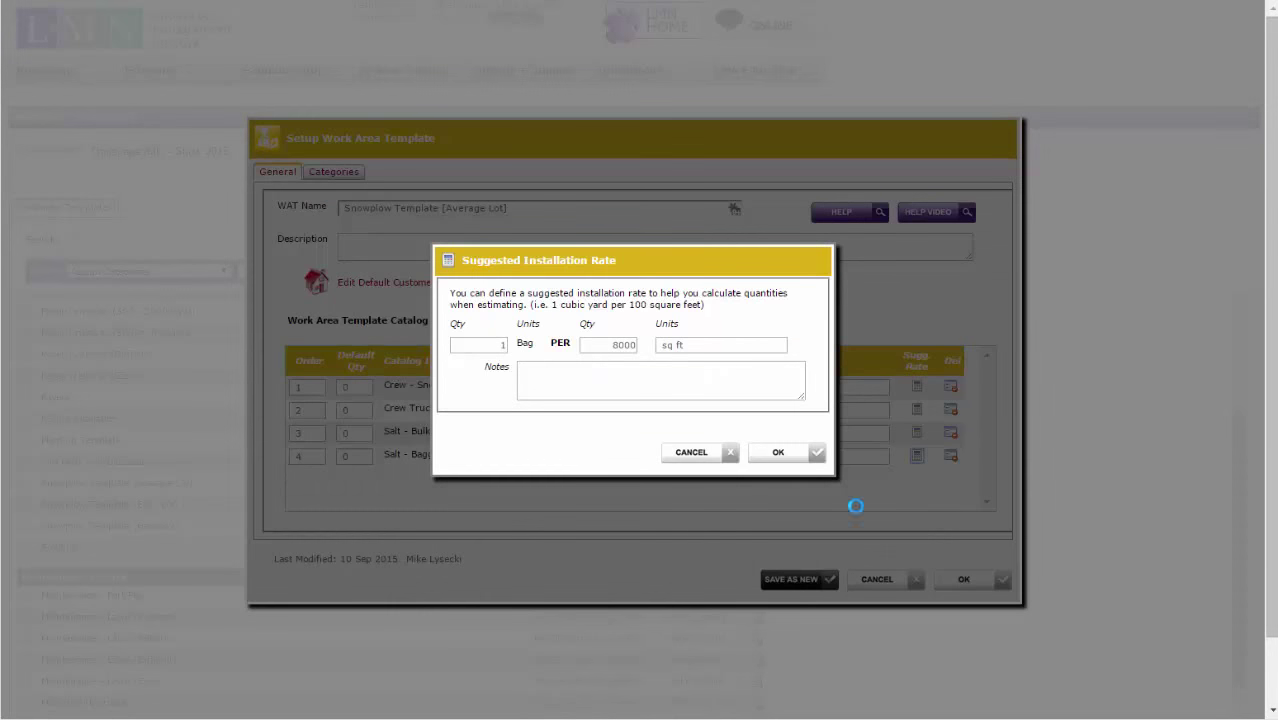
{"action": "left_click", "coordinate": [779, 455]}
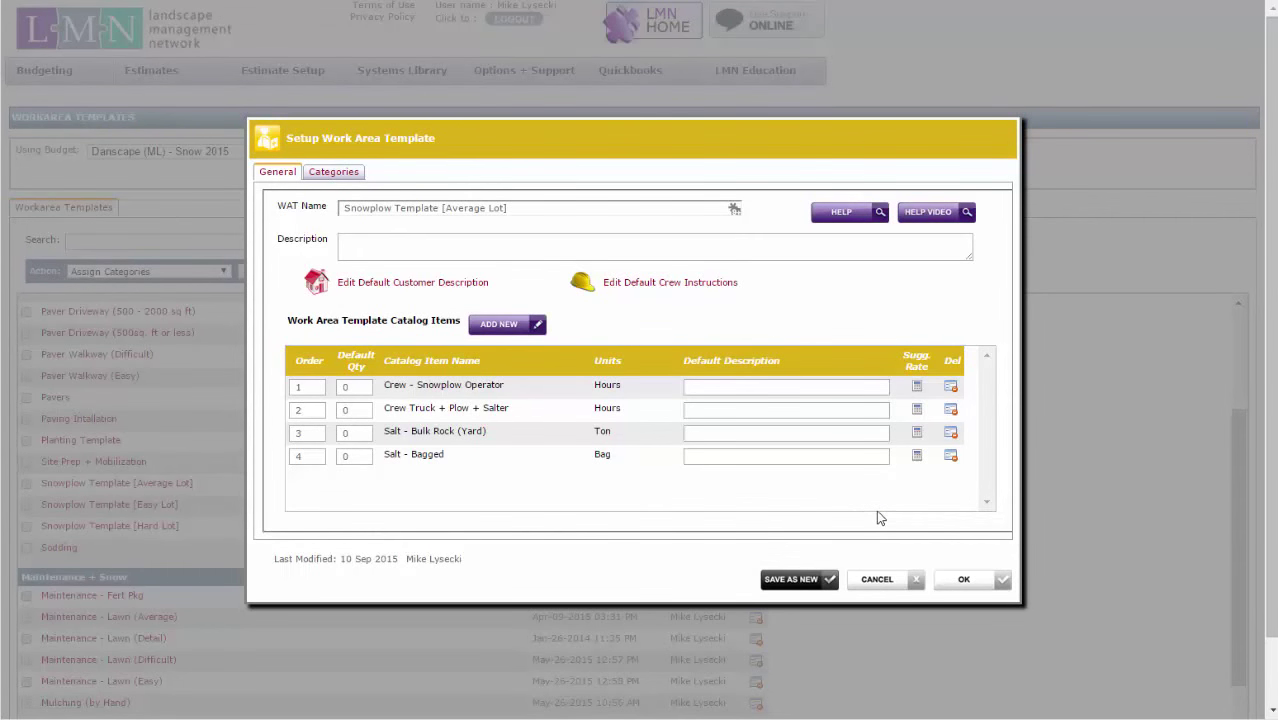
{"action": "left_click", "coordinate": [960, 583]}
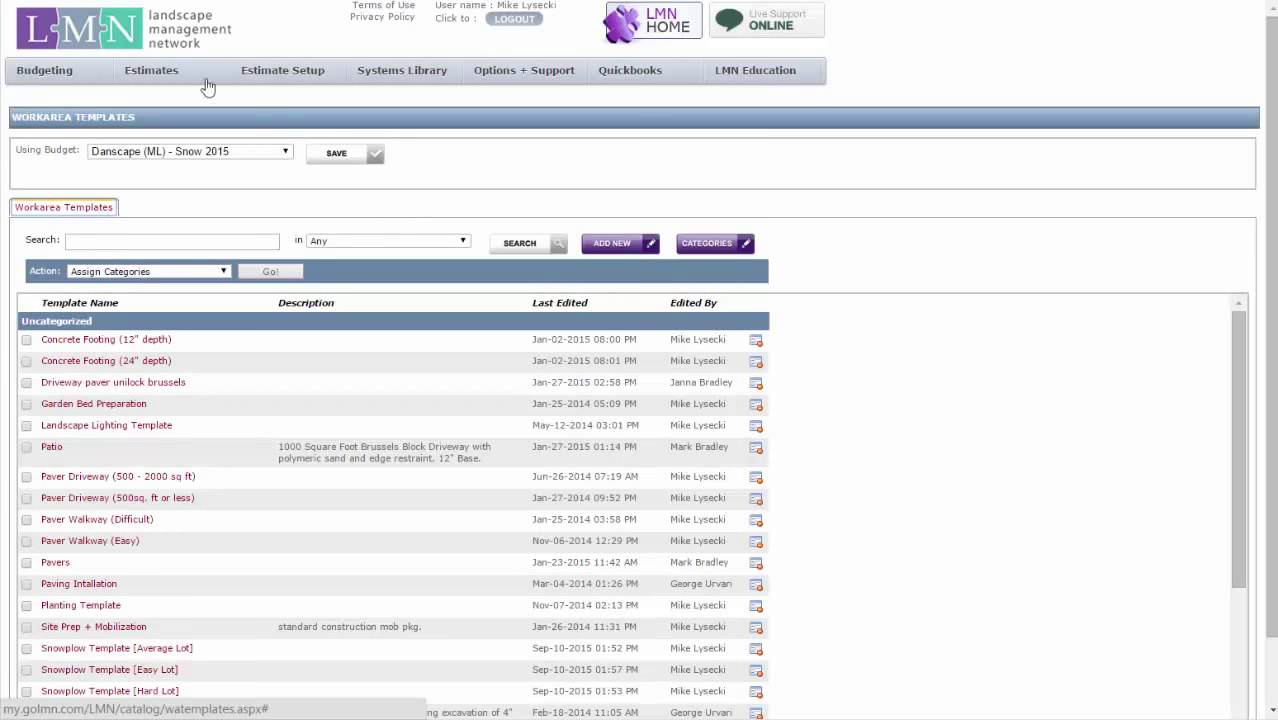
Go to the service estimates and open the satellite measuring map from the Blair Ridge Snow 2015/16 estimate's jobsite address
{"action": "mouse_move", "coordinate": [180, 82]}
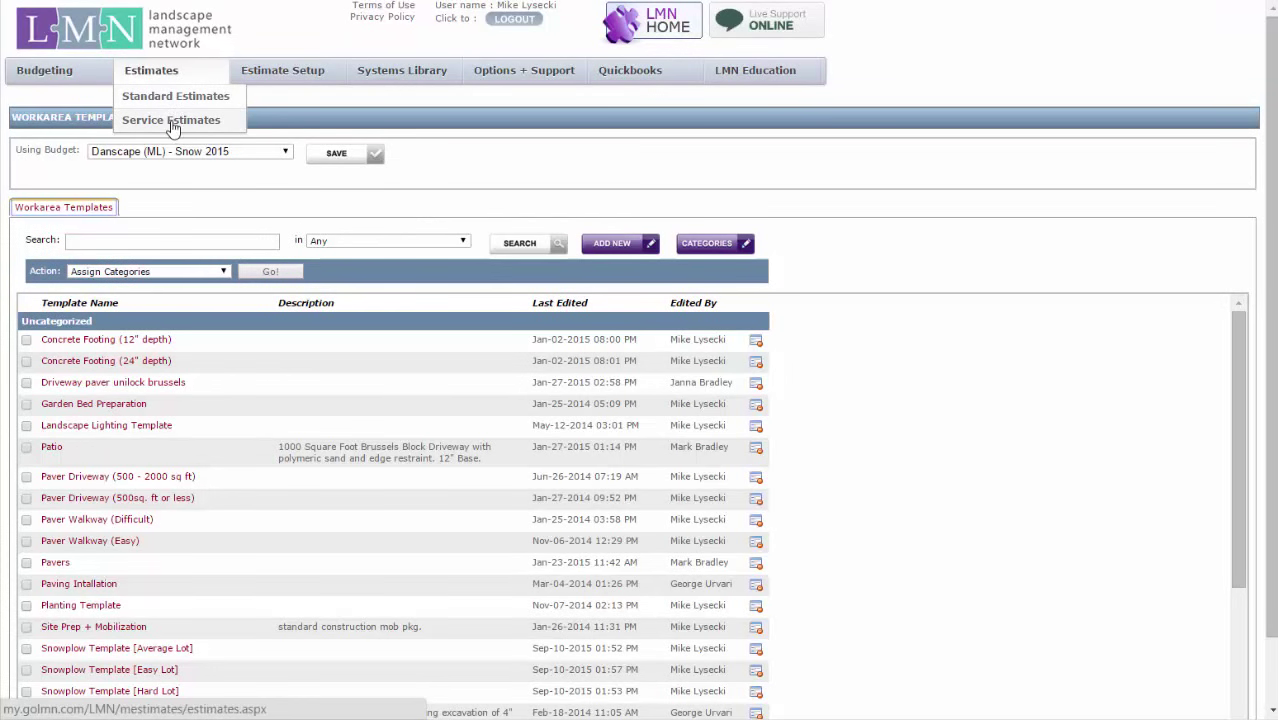
{"action": "left_click", "coordinate": [177, 121]}
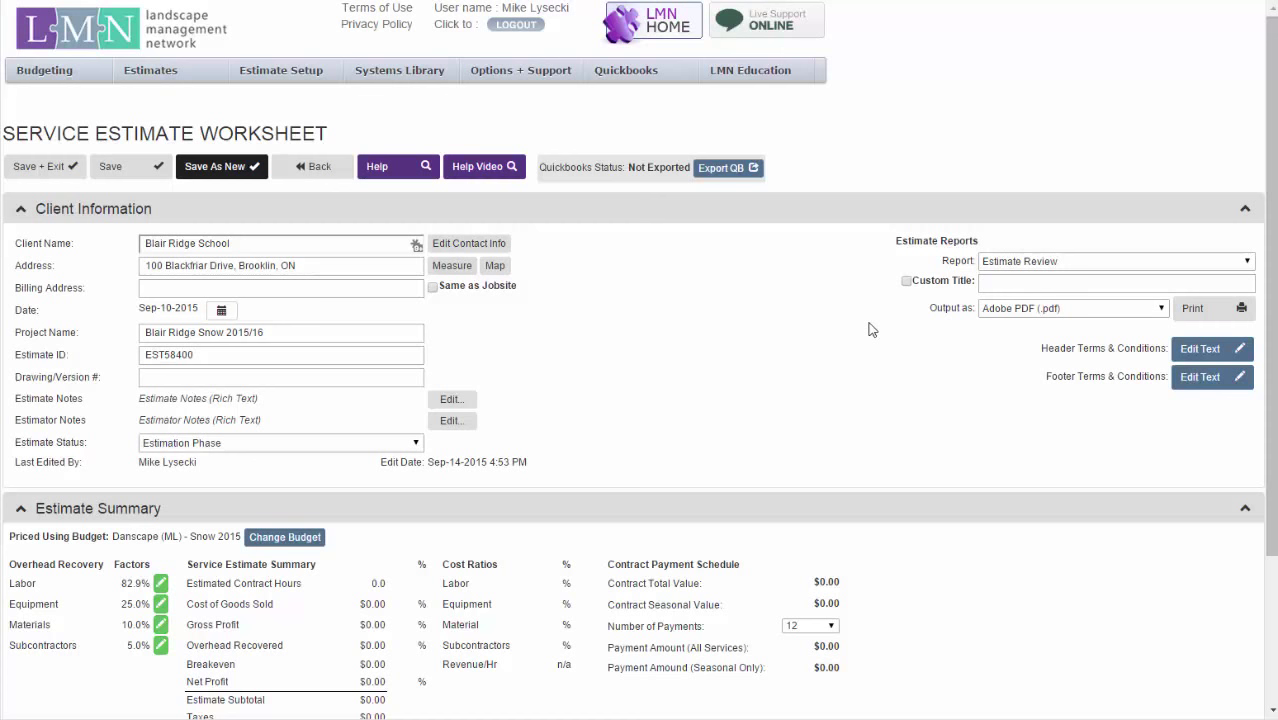
{"action": "left_click", "coordinate": [447, 272]}
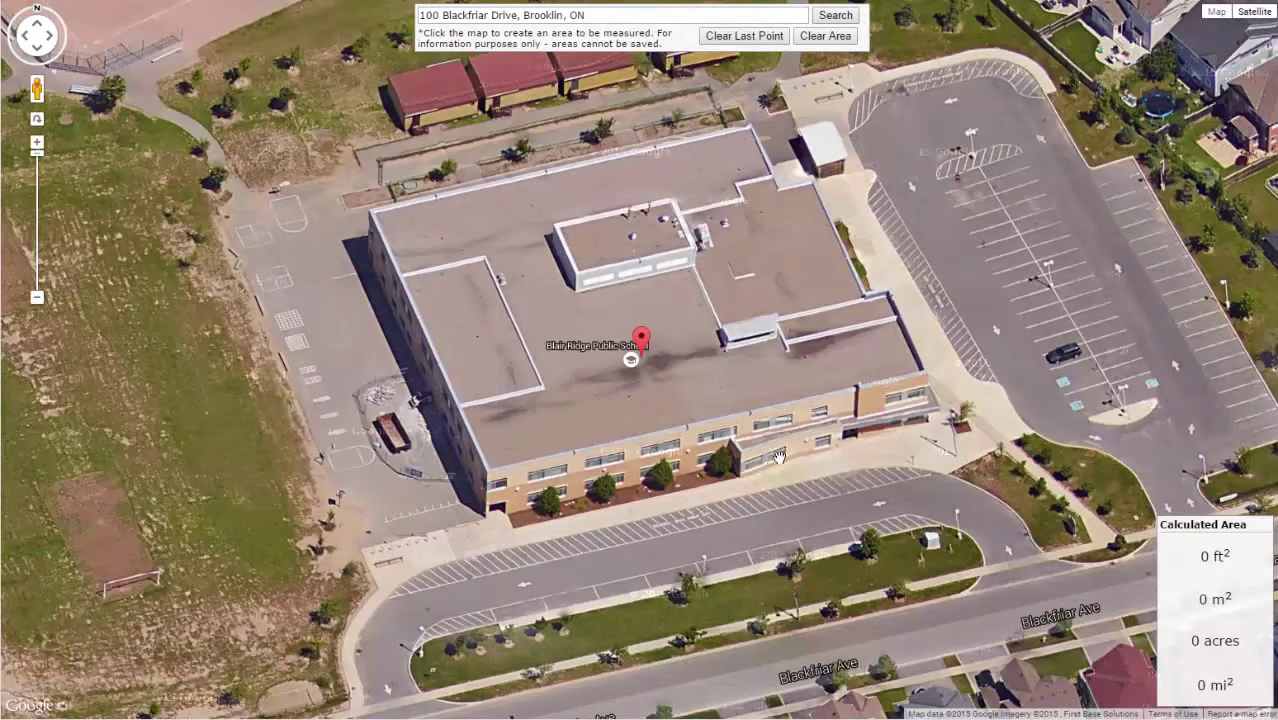
Start an area outline along the north and east edges of the large parking lot east of the school building
{"action": "left_click_drag", "start_coordinate": [942, 472], "coordinate": [640, 494]}
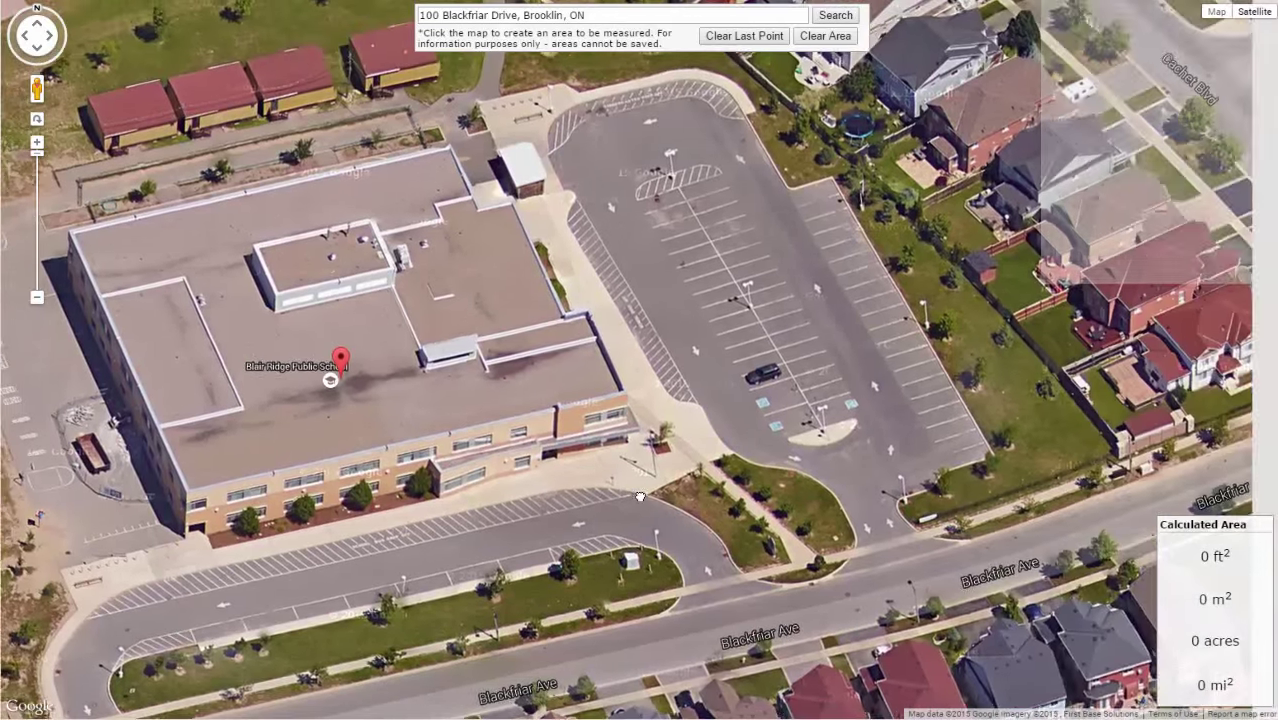
{"action": "left_click", "coordinate": [558, 189]}
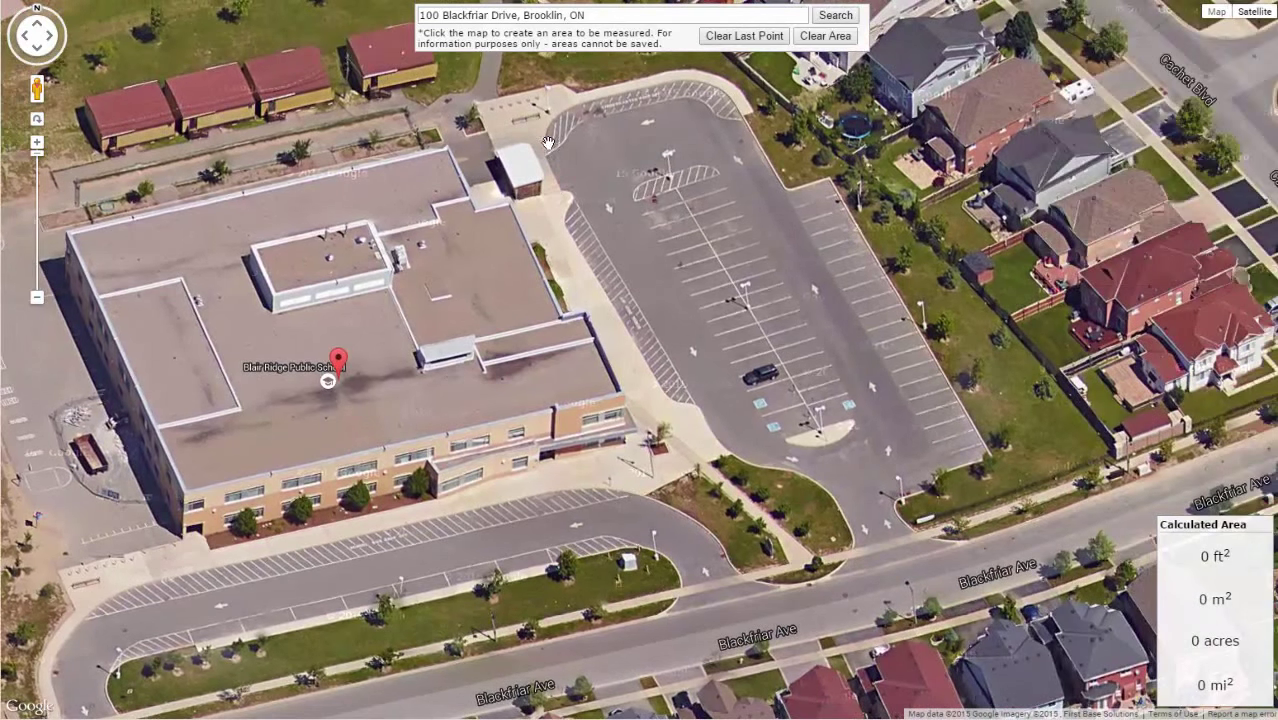
{"action": "left_click", "coordinate": [544, 140]}
{"action": "left_click", "coordinate": [561, 109]}
{"action": "left_click", "coordinate": [592, 100]}
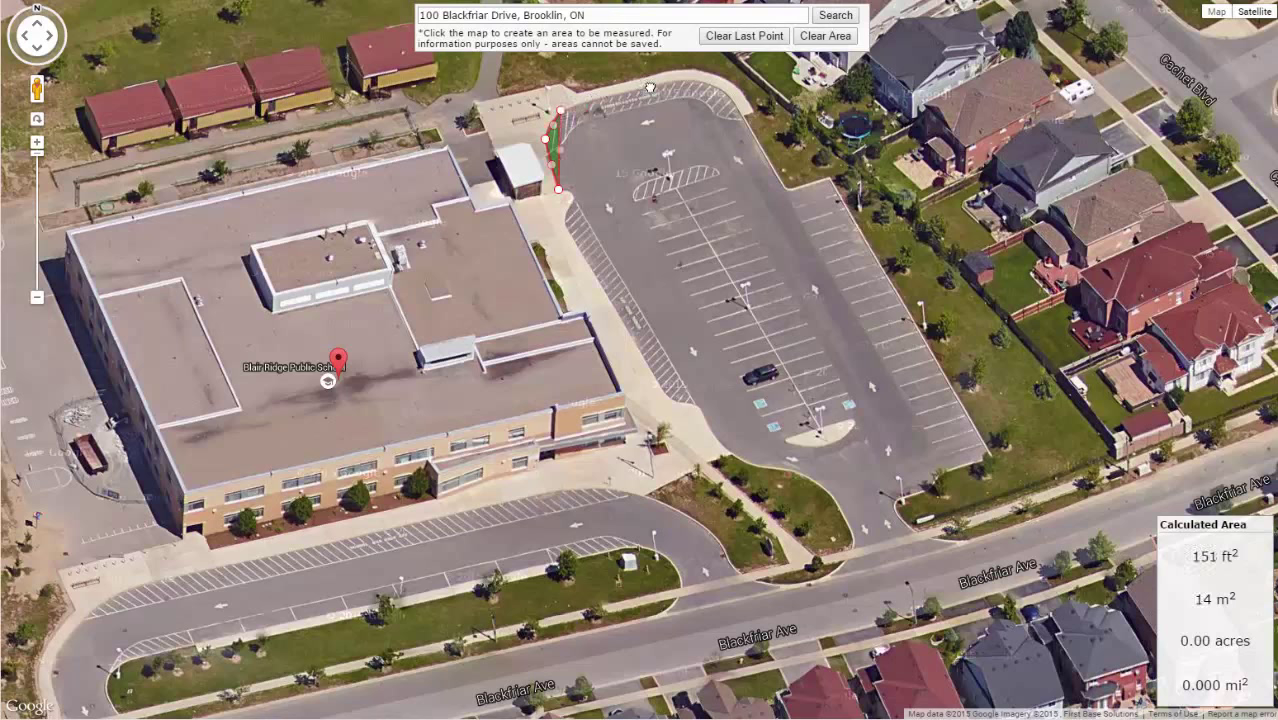
{"action": "left_click", "coordinate": [697, 80]}
{"action": "left_click", "coordinate": [736, 105]}
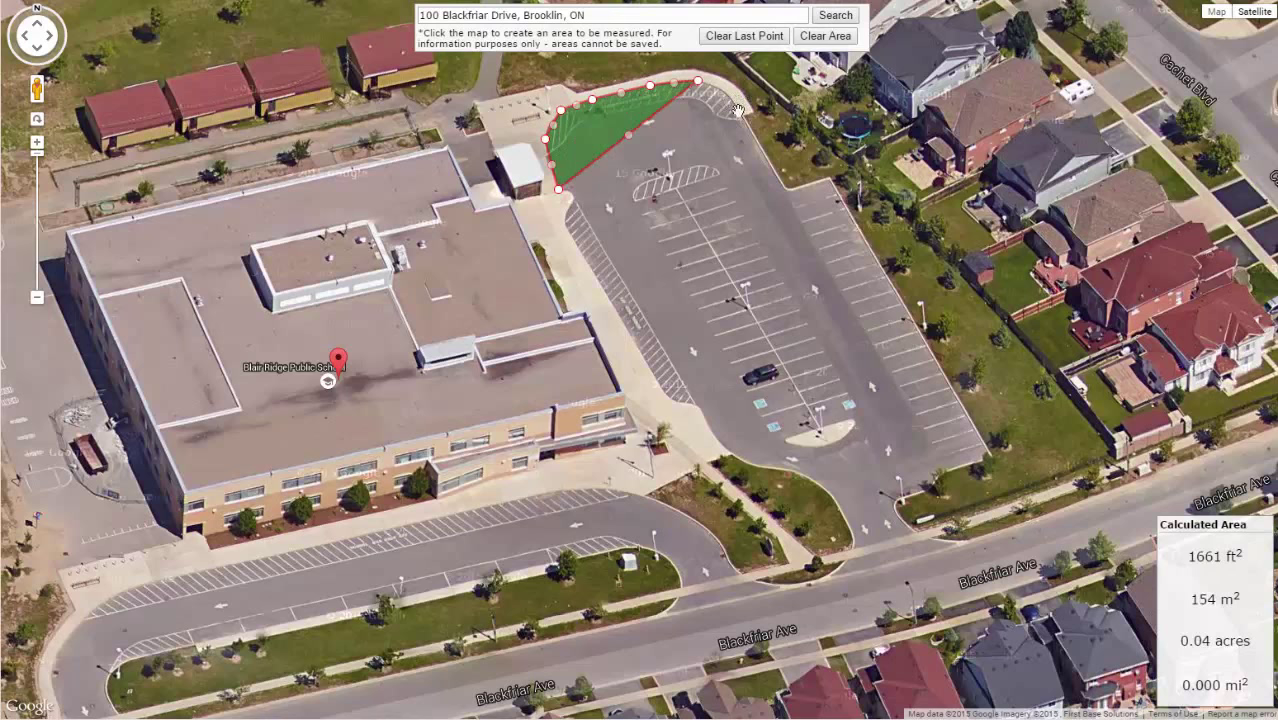
{"action": "left_click", "coordinate": [789, 190]}
{"action": "left_click", "coordinate": [832, 181]}
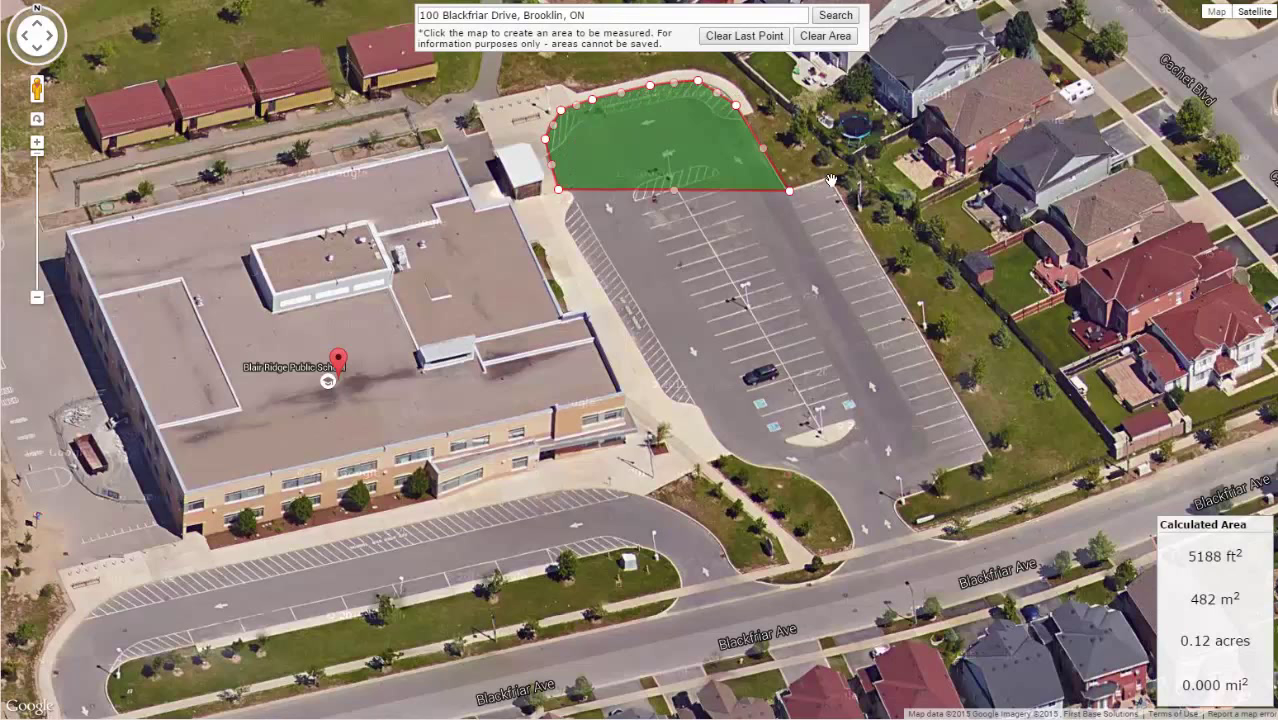
{"action": "left_click", "coordinate": [989, 456]}
{"action": "left_click", "coordinate": [938, 469]}
{"action": "left_click", "coordinate": [925, 488]}
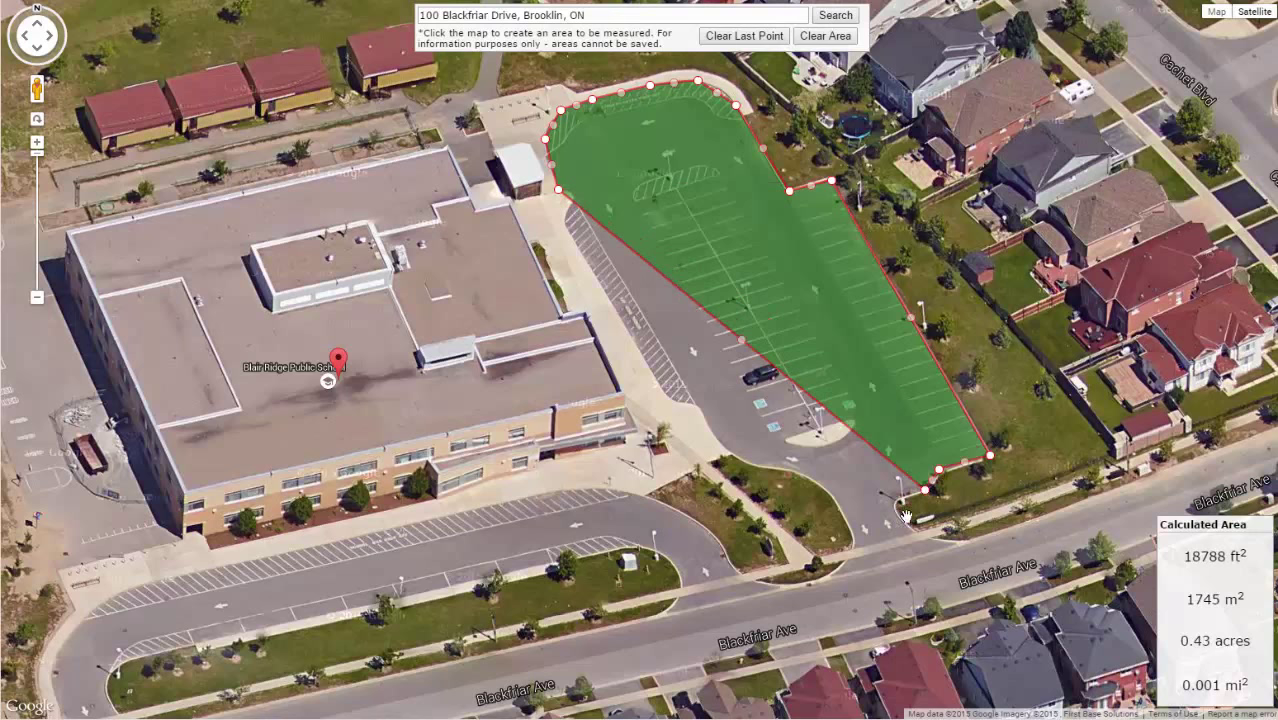
Complete the parking lot outline around the Blackfriar Ave entrance and along the curb on the school side to measure its area
{"action": "left_click", "coordinate": [892, 502]}
{"action": "left_click", "coordinate": [954, 543]}
{"action": "left_click", "coordinate": [820, 583]}
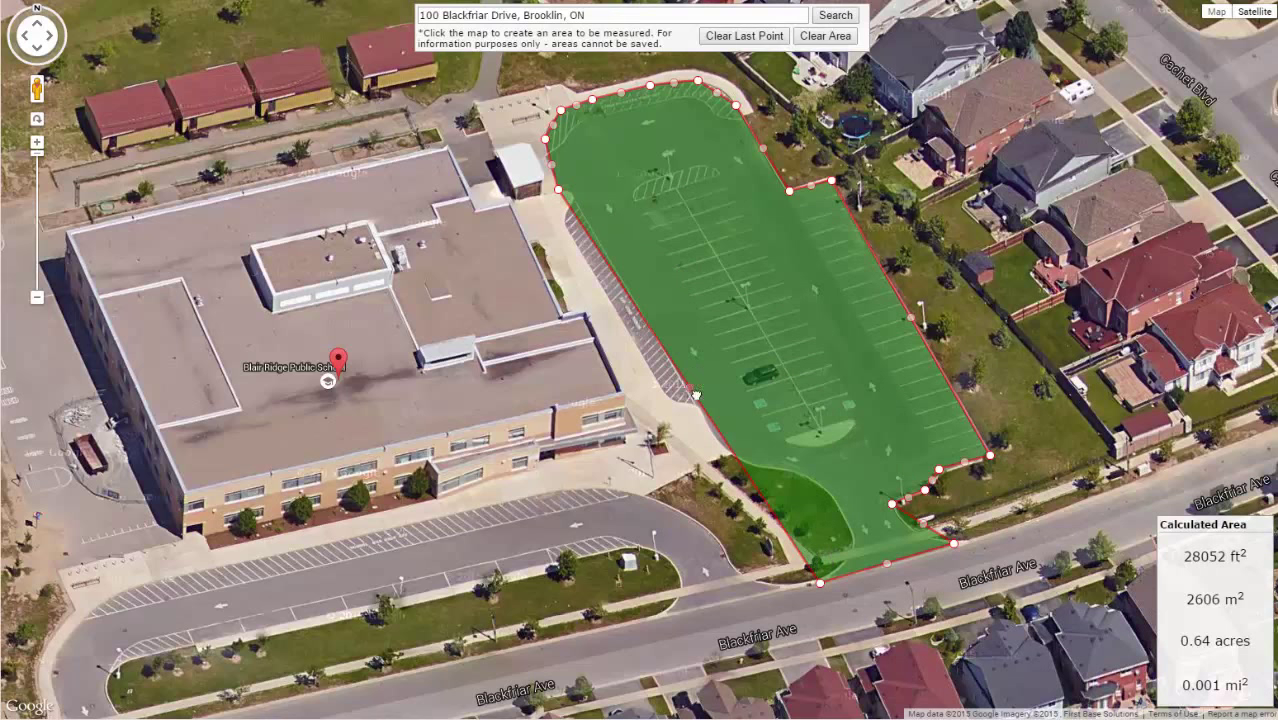
{"action": "left_click", "coordinate": [856, 540]}
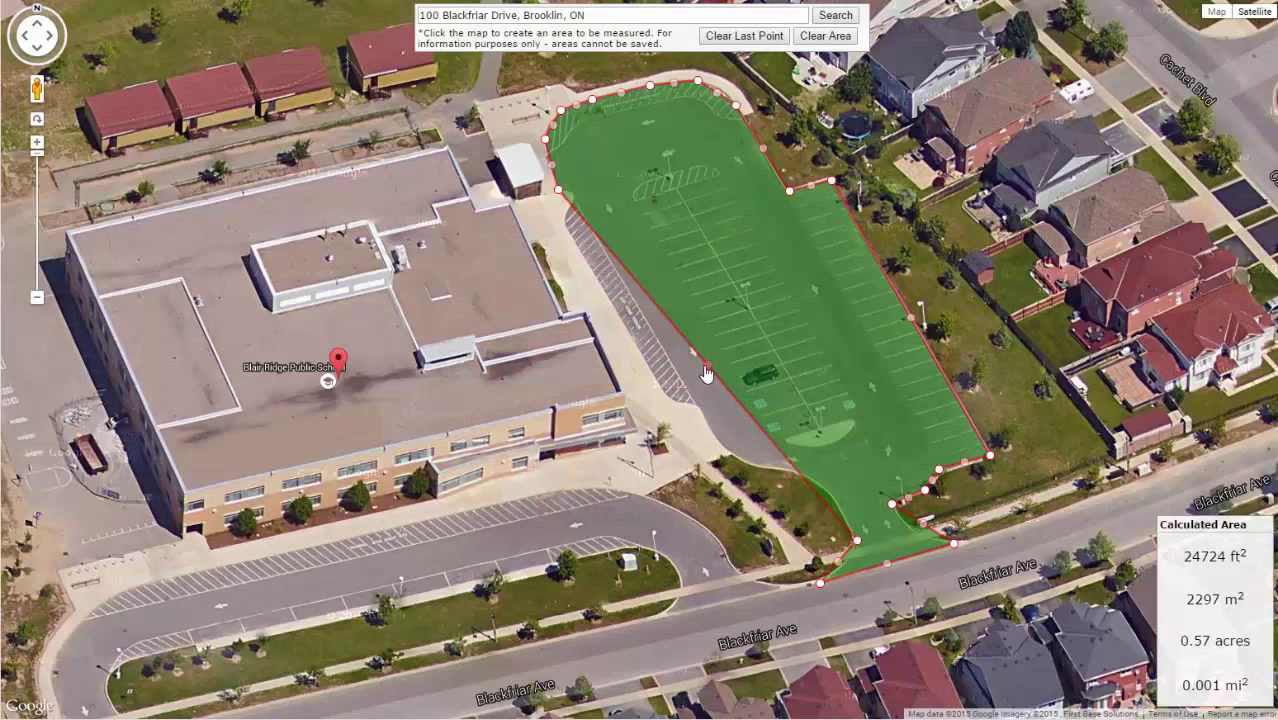
{"action": "left_click", "coordinate": [811, 478]}
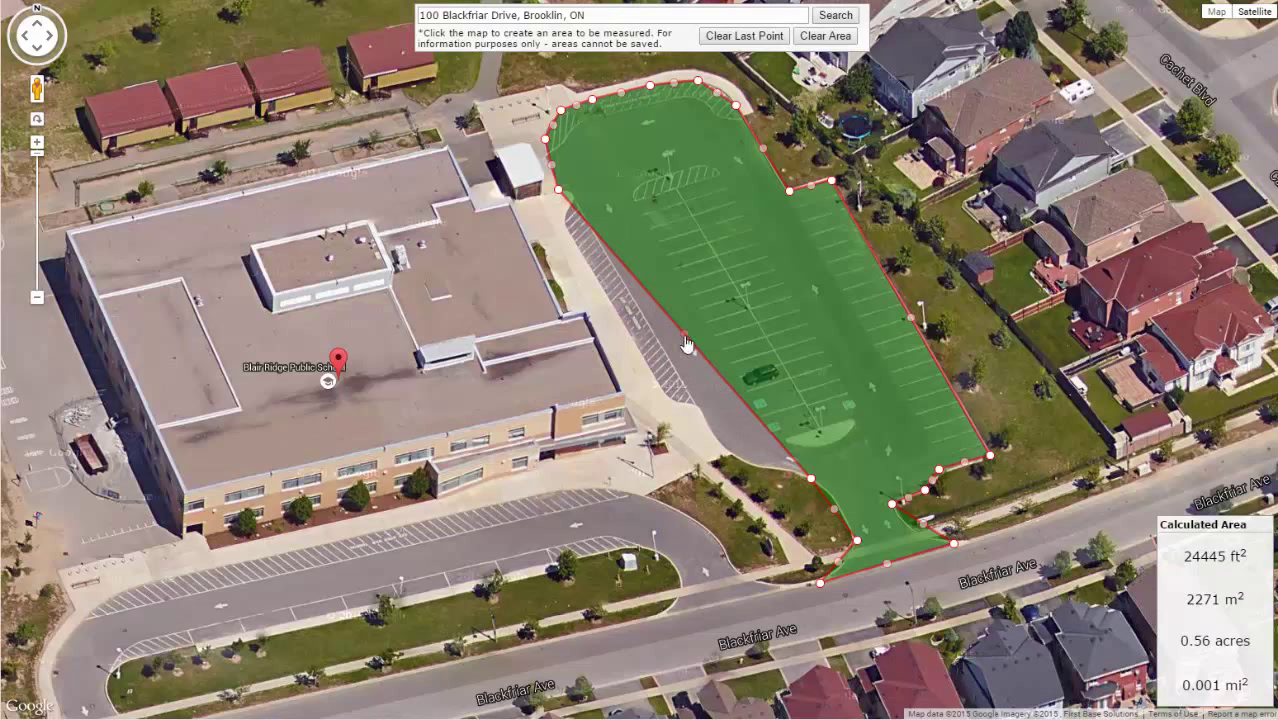
{"action": "left_click", "coordinate": [733, 456]}
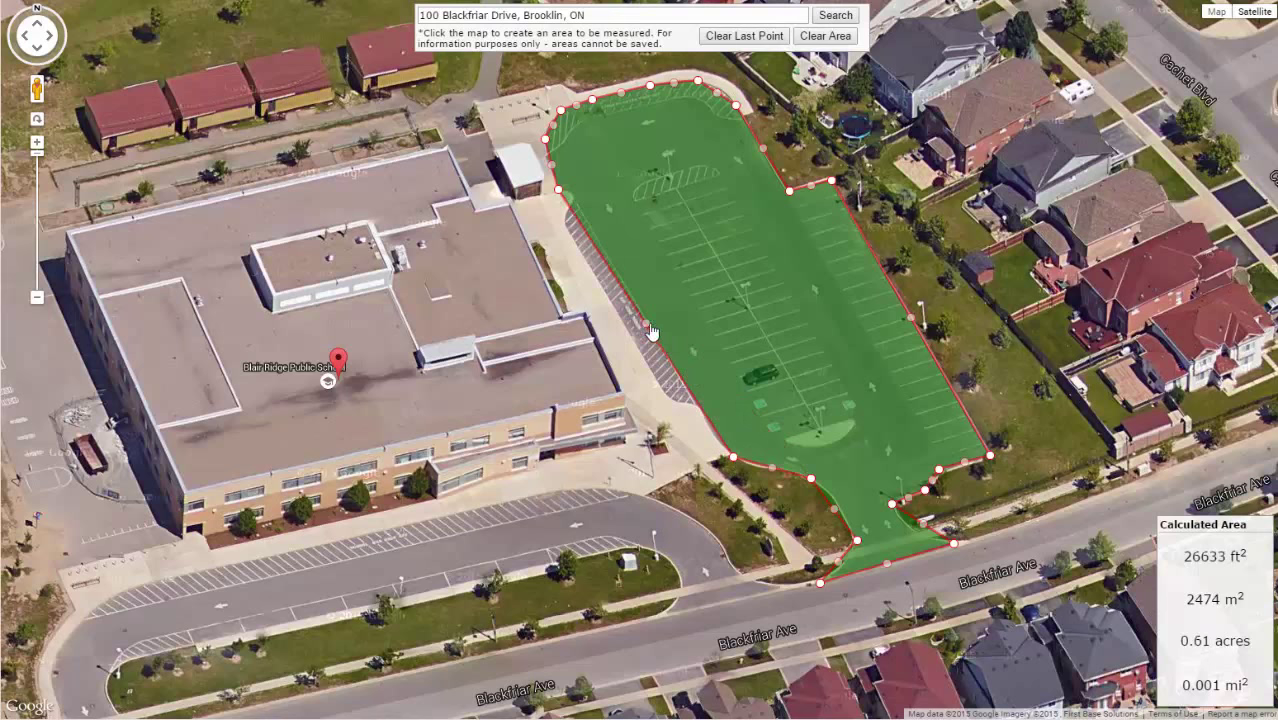
{"action": "left_click", "coordinate": [669, 400]}
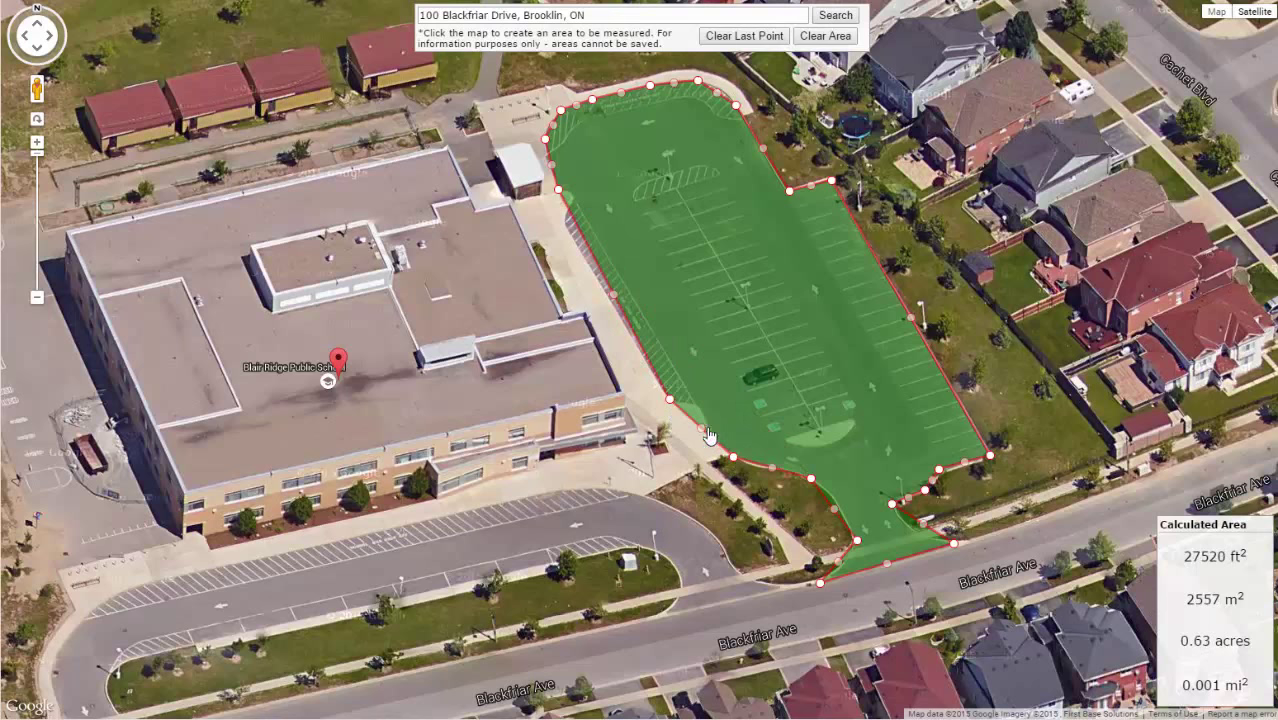
{"action": "left_click", "coordinate": [694, 405]}
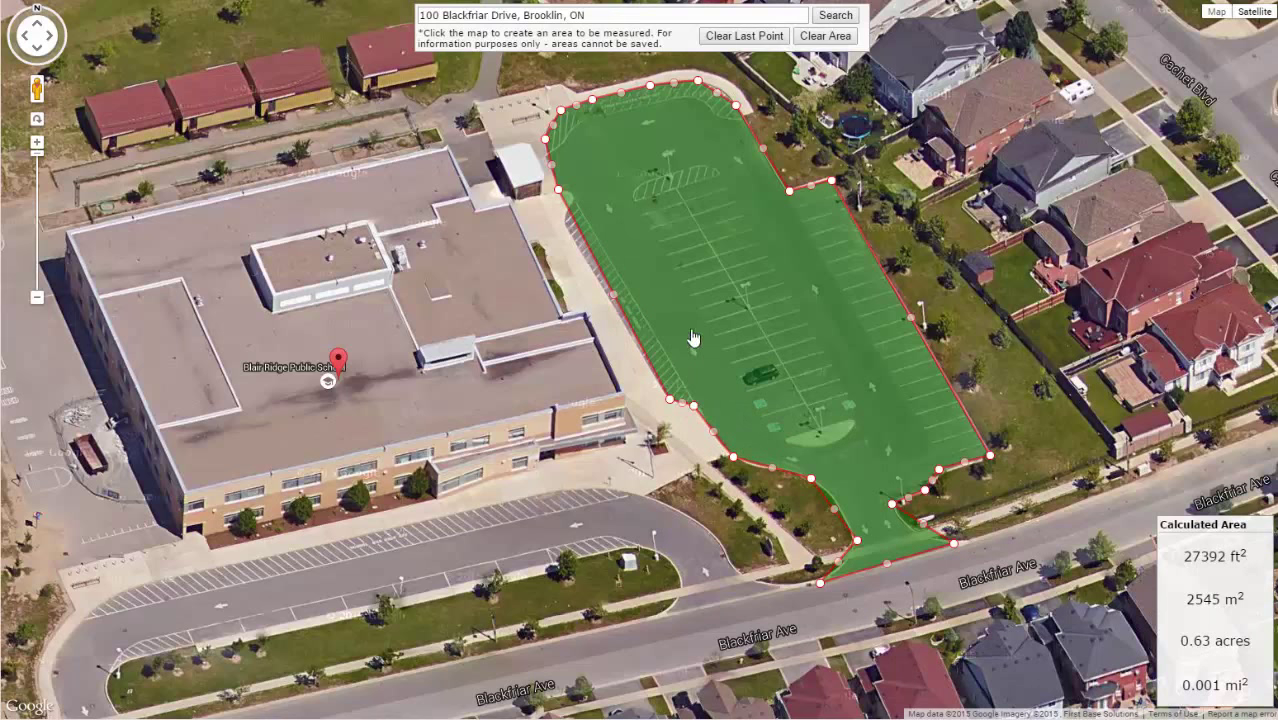
{"action": "left_click", "coordinate": [564, 206]}
{"action": "left_click", "coordinate": [576, 197]}
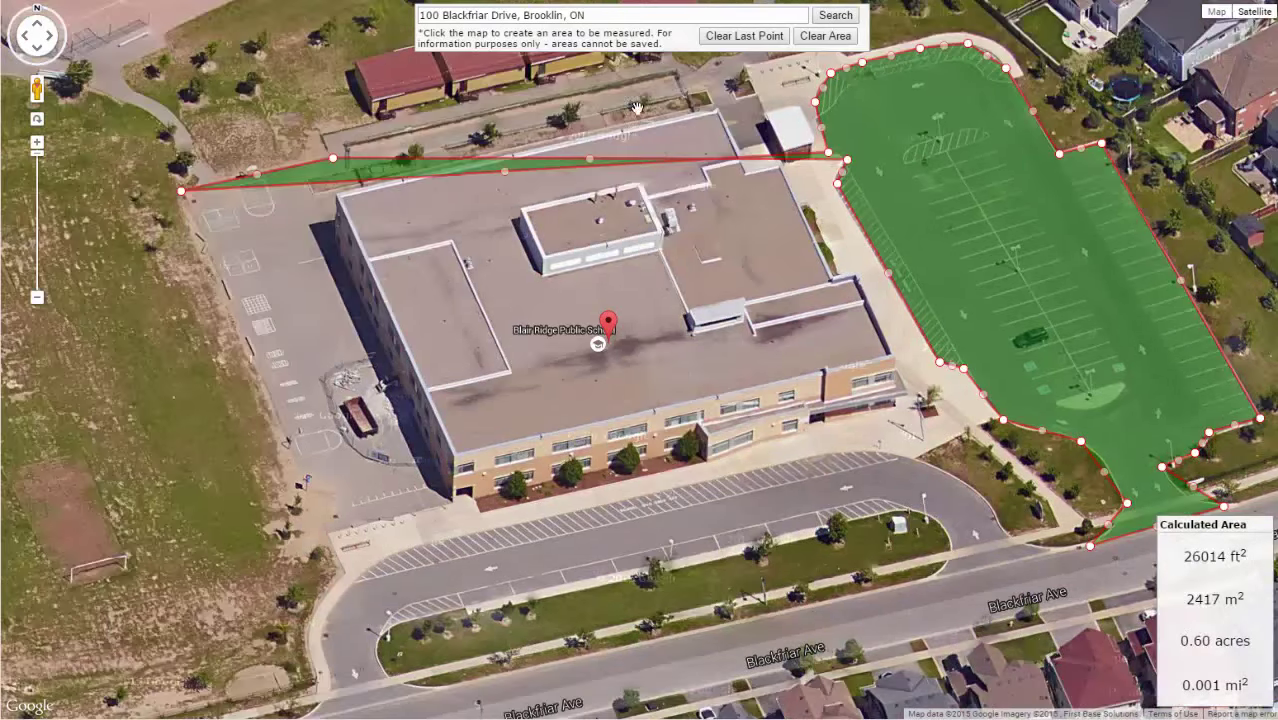
Clear the outlined area and measure the paved play yard on the west side of the school building separately
{"action": "left_click", "coordinate": [311, 549]}
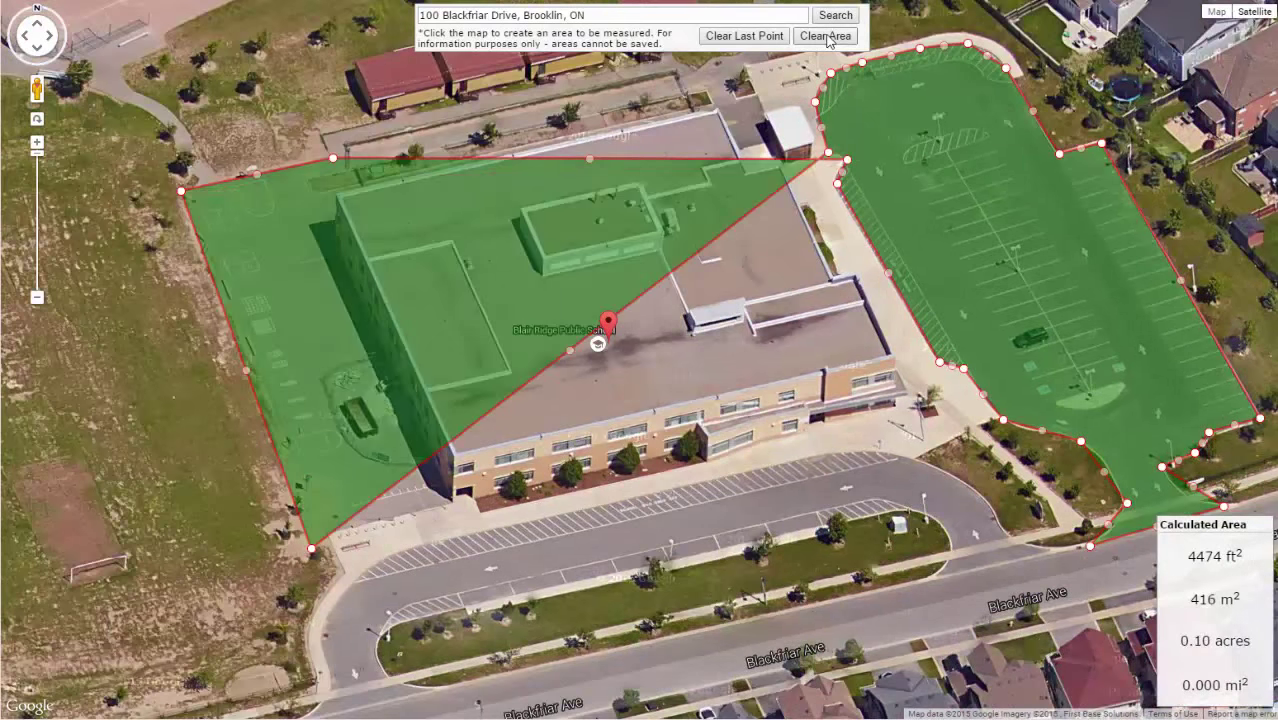
{"action": "left_click", "coordinate": [826, 37]}
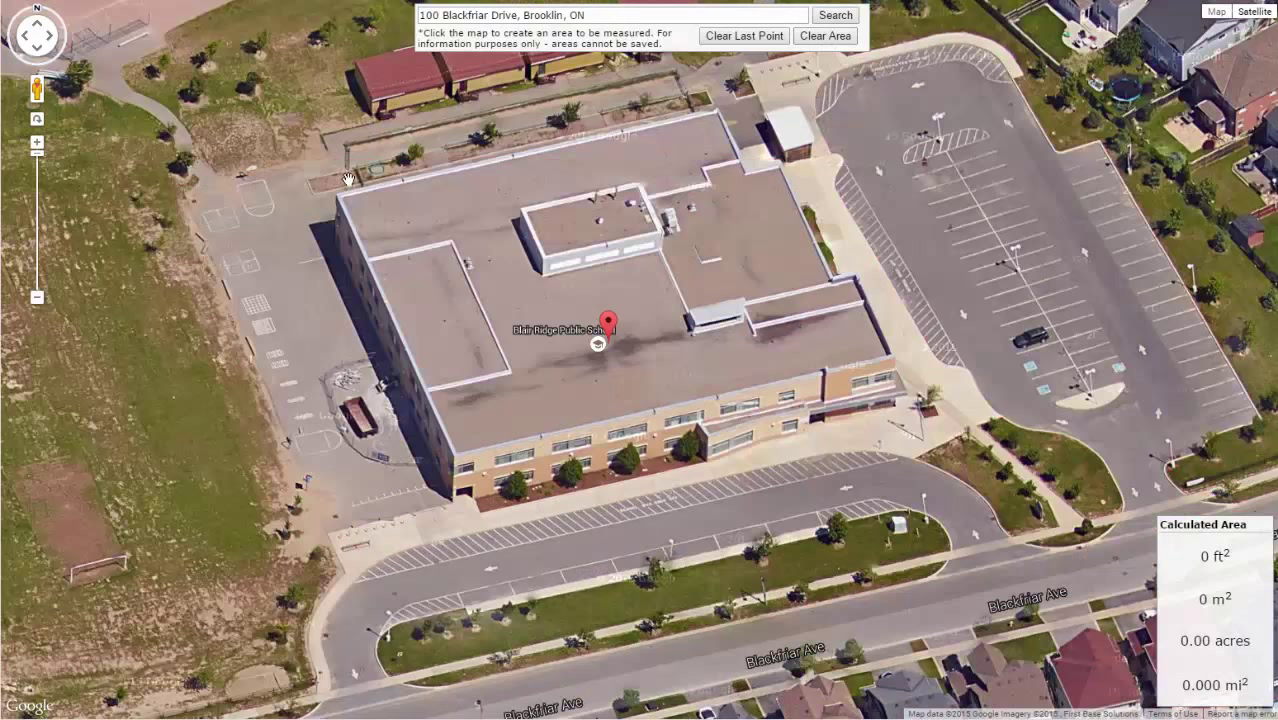
{"action": "left_click", "coordinate": [314, 150]}
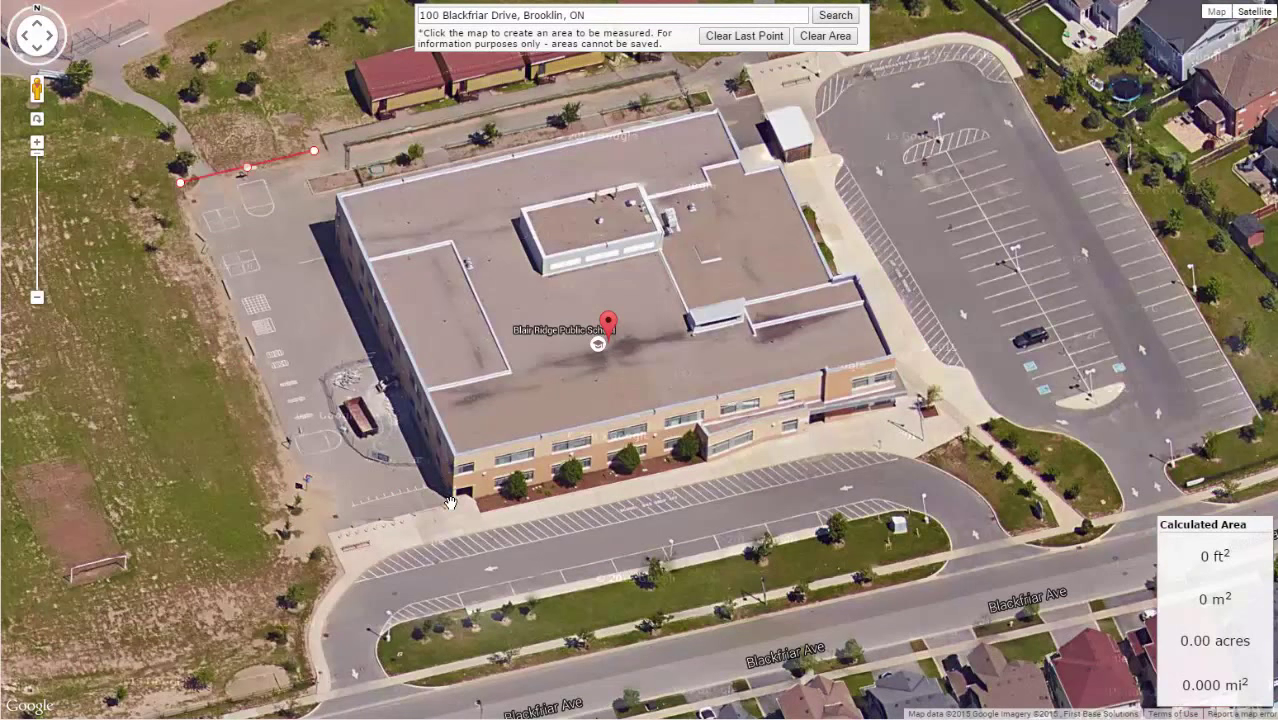
{"action": "left_click", "coordinate": [450, 503]}
{"action": "left_click", "coordinate": [325, 531]}
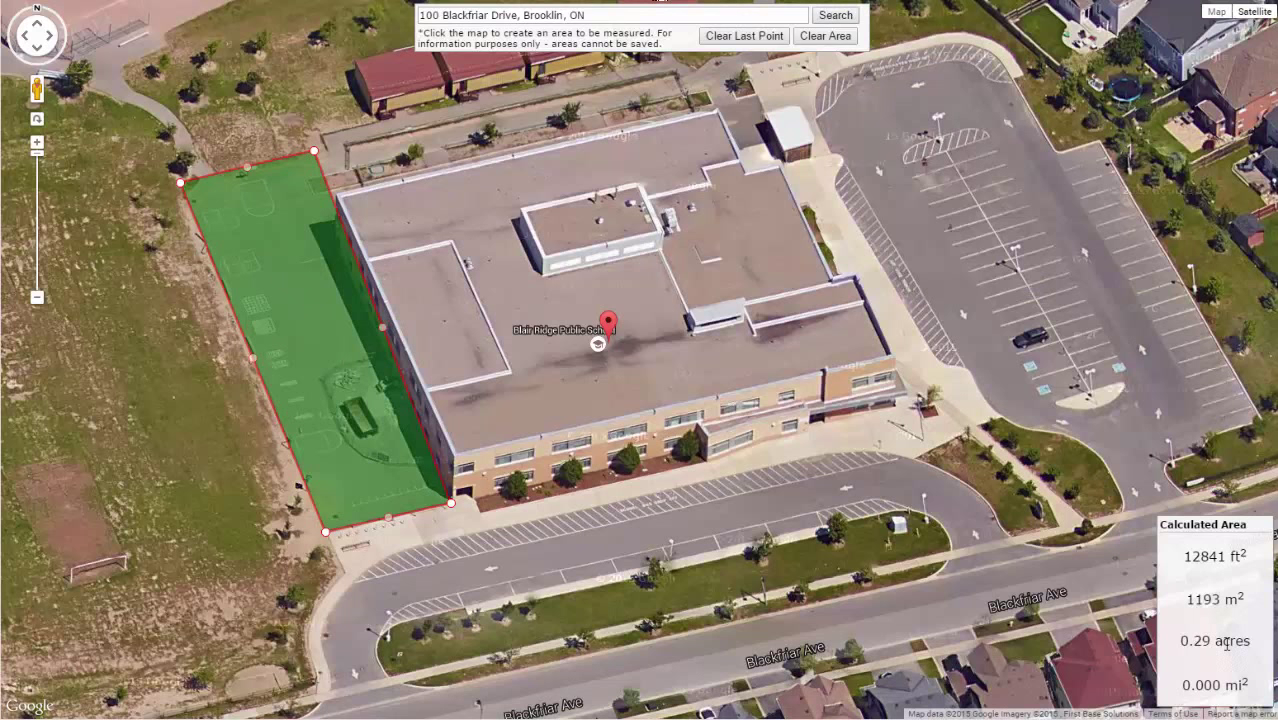
Clear the play yard area and outline the curb of the drop-off loop in front of the school
{"action": "left_click", "coordinate": [826, 37]}
{"action": "left_click", "coordinate": [329, 689]}
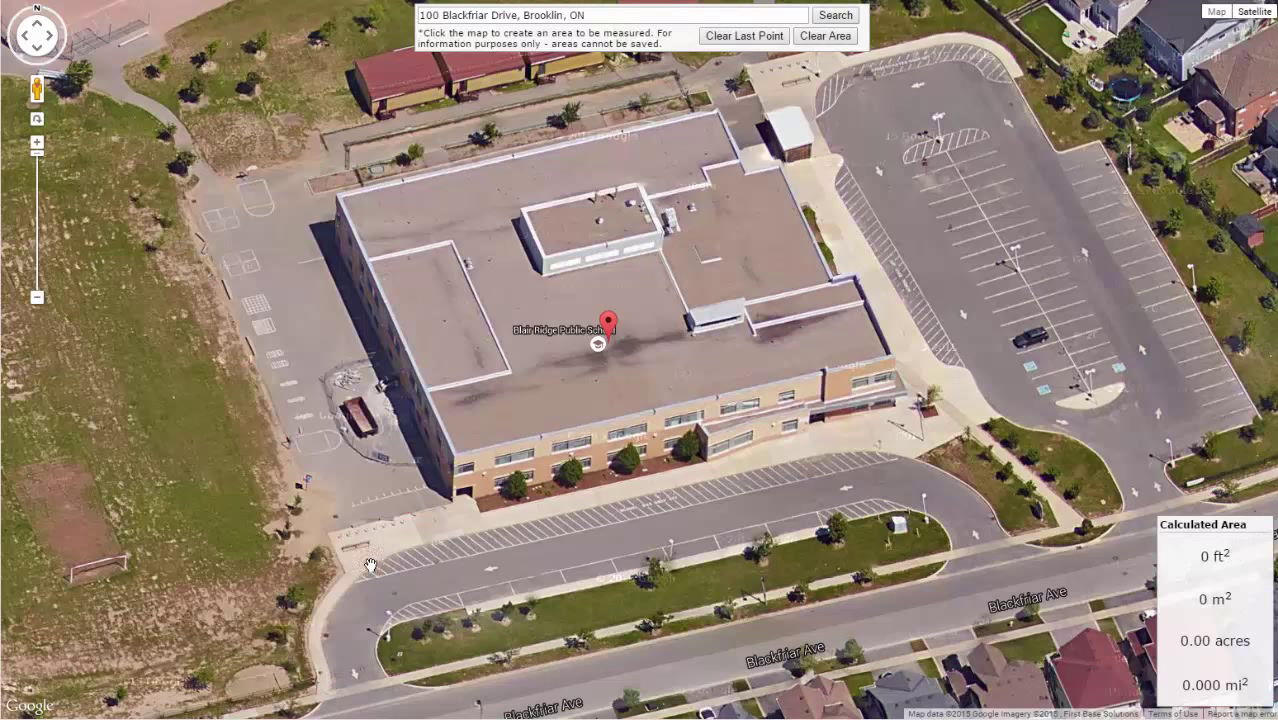
{"action": "left_click", "coordinate": [368, 574]}
{"action": "left_click", "coordinate": [498, 524]}
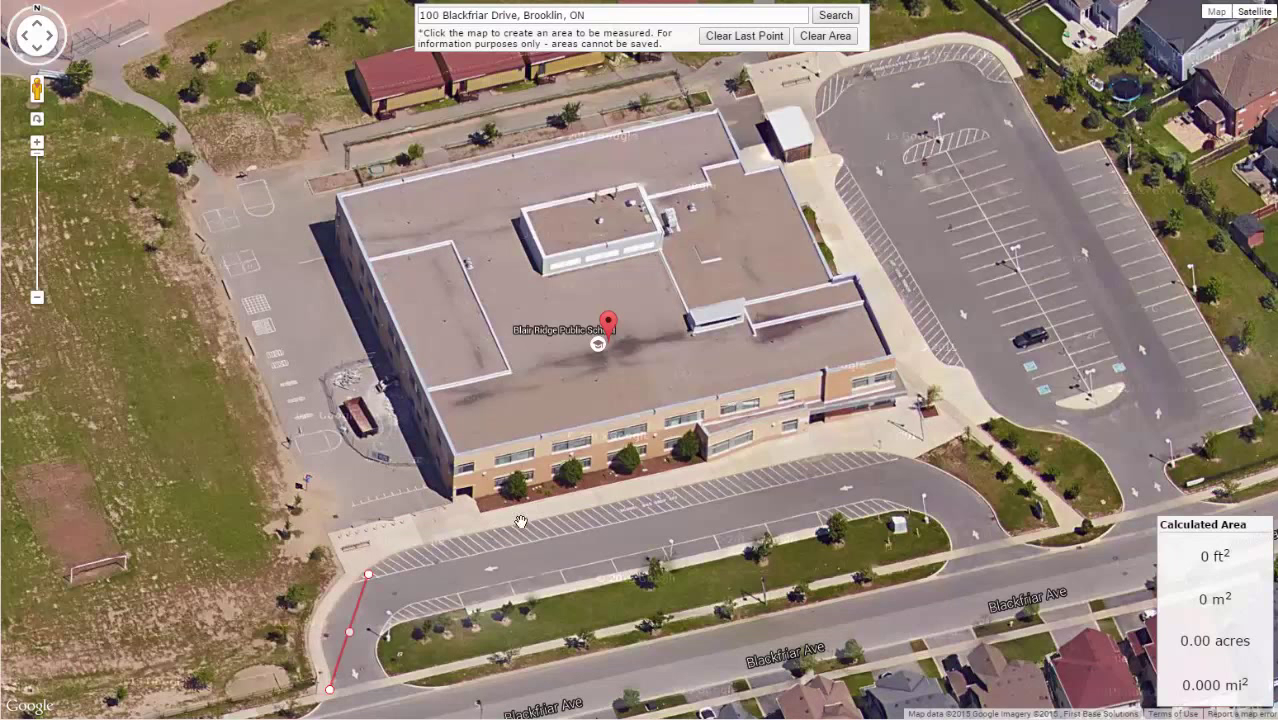
{"action": "left_click", "coordinate": [868, 456]}
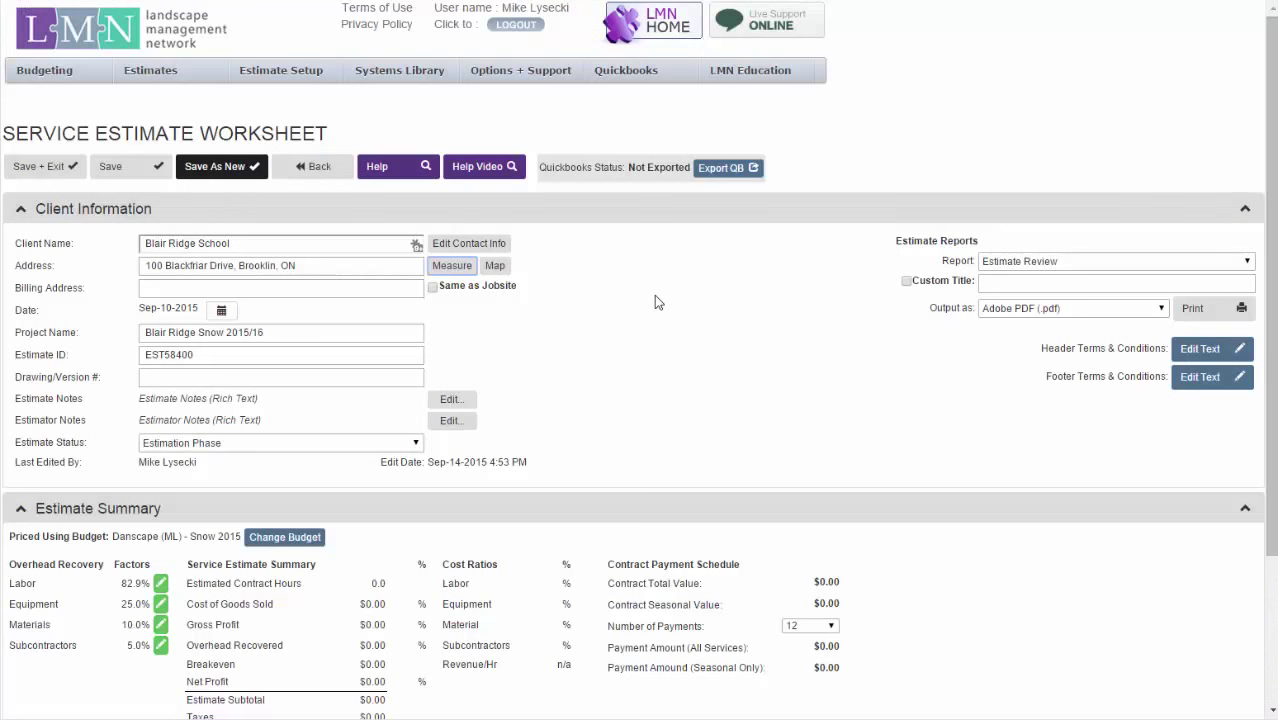
Add a service named Average Plow to the estimate's work summary with 1 visit, billed Per Visit
{"action": "scroll", "coordinate": [654, 295], "scroll_direction": "down", "scroll_amount": 2}
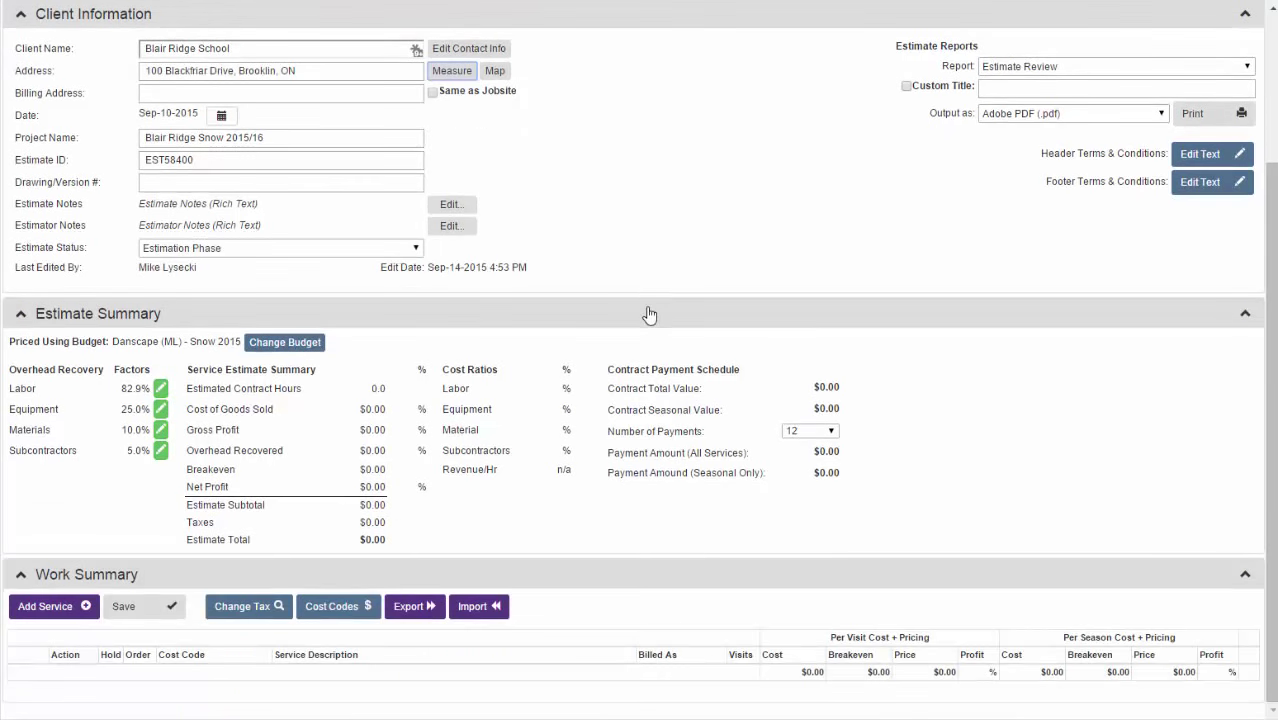
{"action": "left_click", "coordinate": [31, 616]}
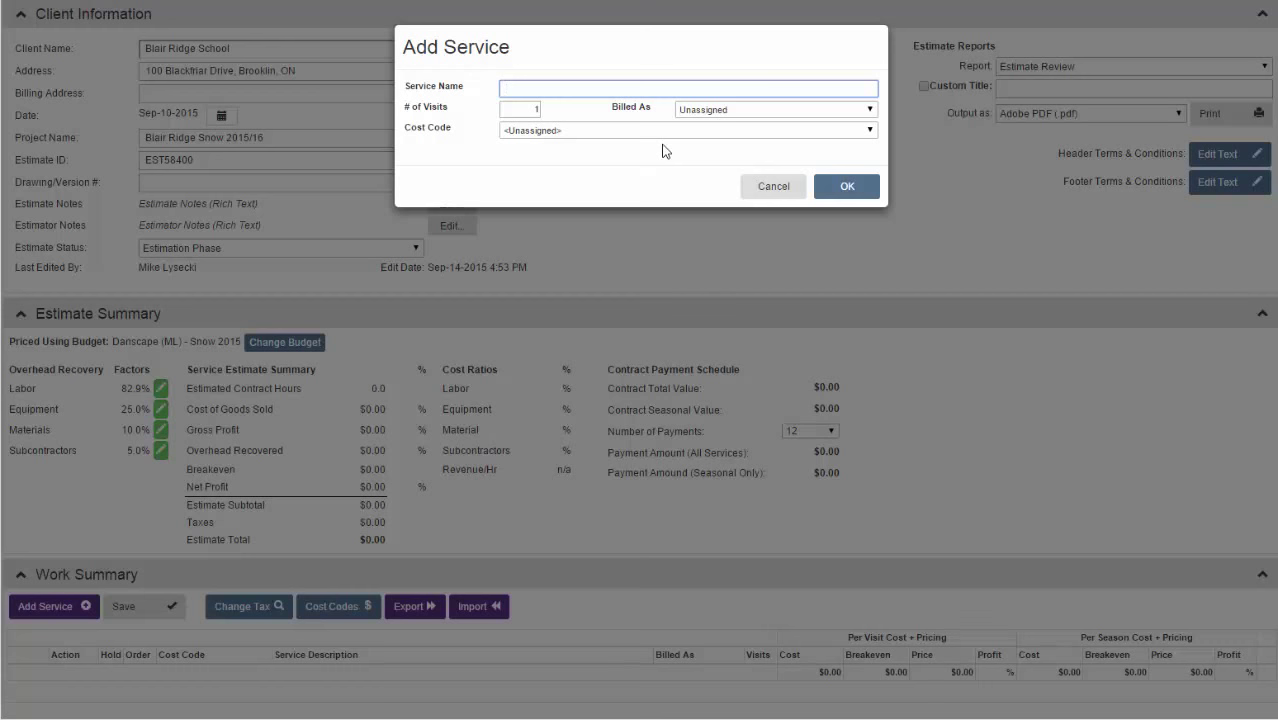
{"action": "type", "text": "erage Plow (Per Push"}
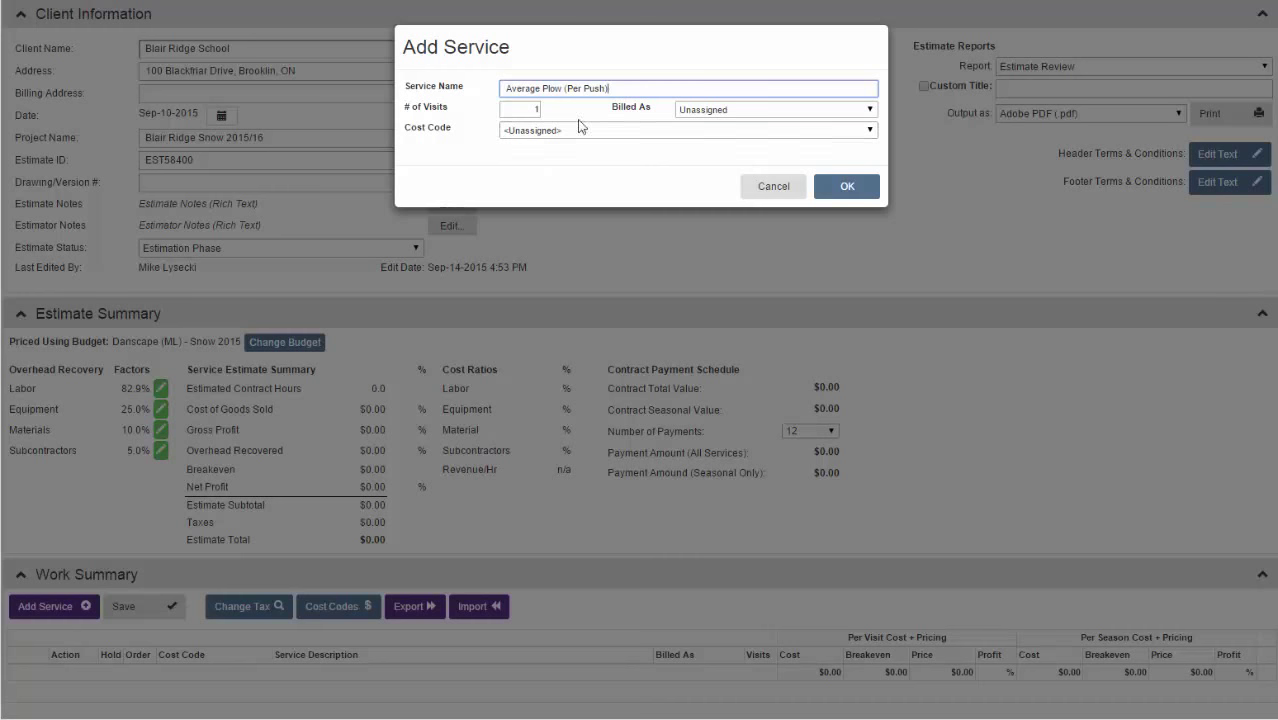
{"action": "double_click", "coordinate": [525, 108]}
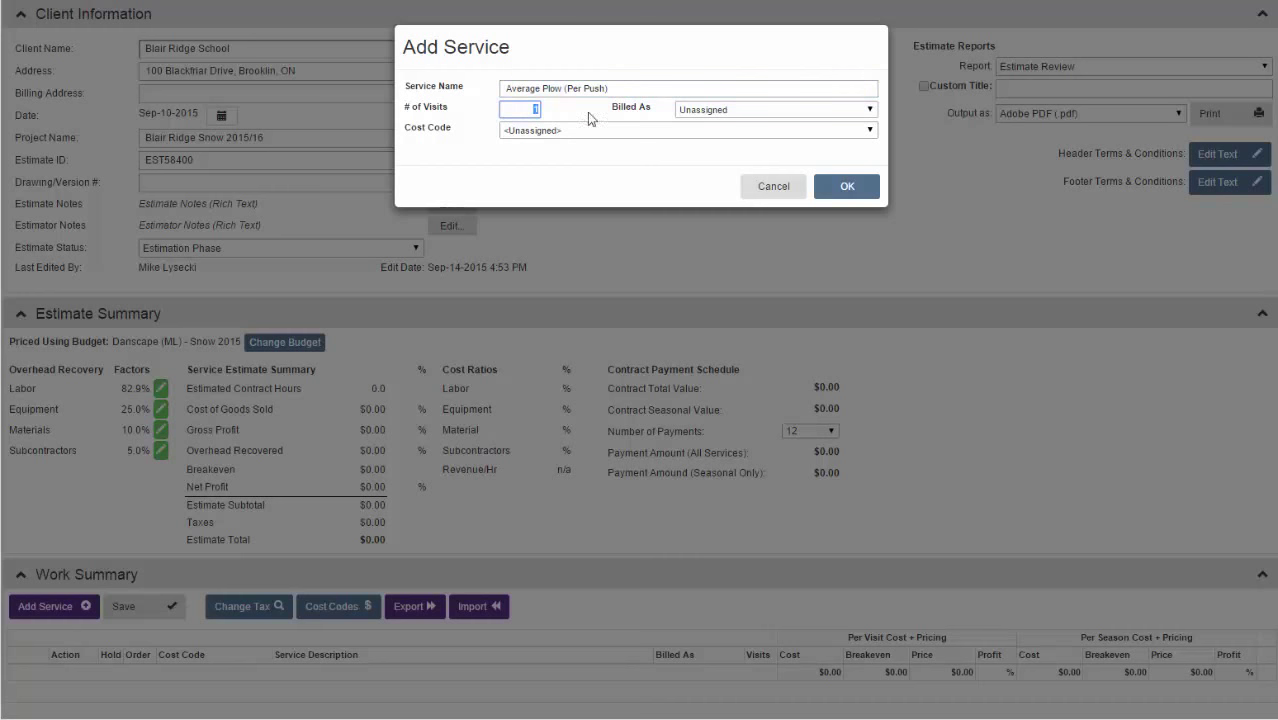
{"action": "left_click", "coordinate": [746, 112]}
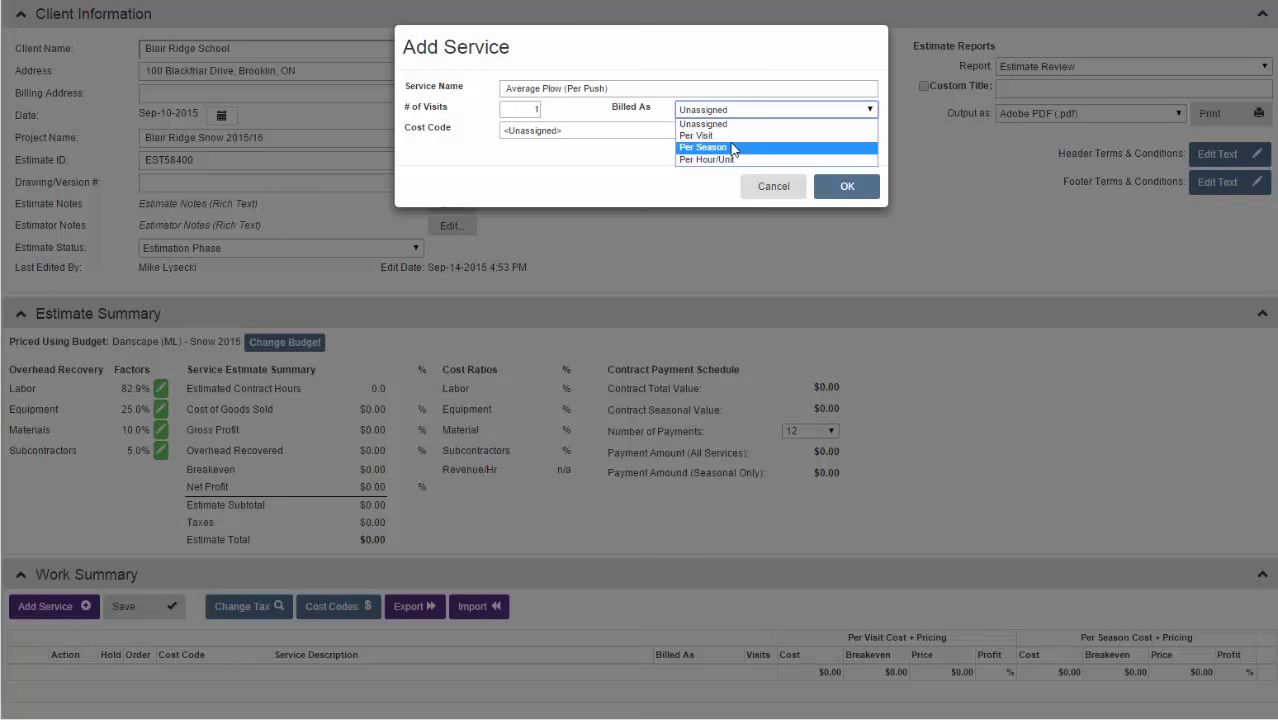
{"action": "left_click", "coordinate": [733, 135]}
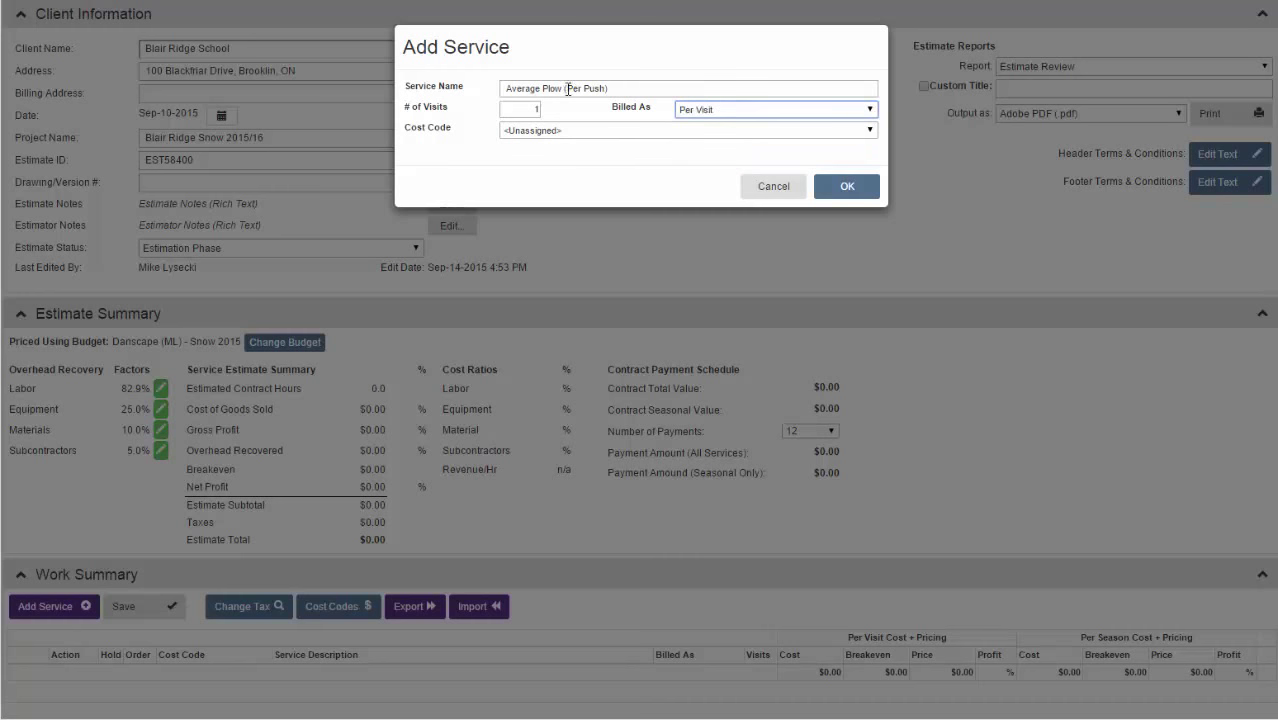
{"action": "left_click_drag", "start_coordinate": [562, 89], "coordinate": [685, 81]}
{"action": "key", "text": "BackSpace"}
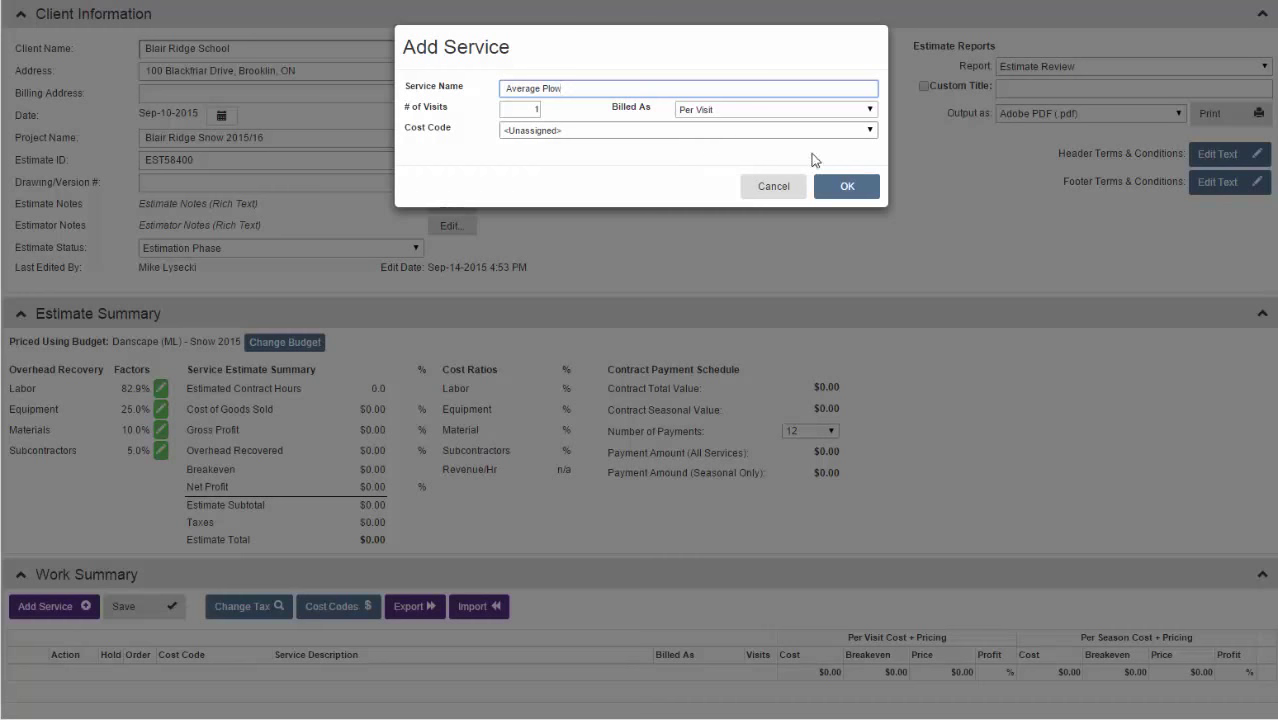
{"action": "left_click", "coordinate": [838, 190]}
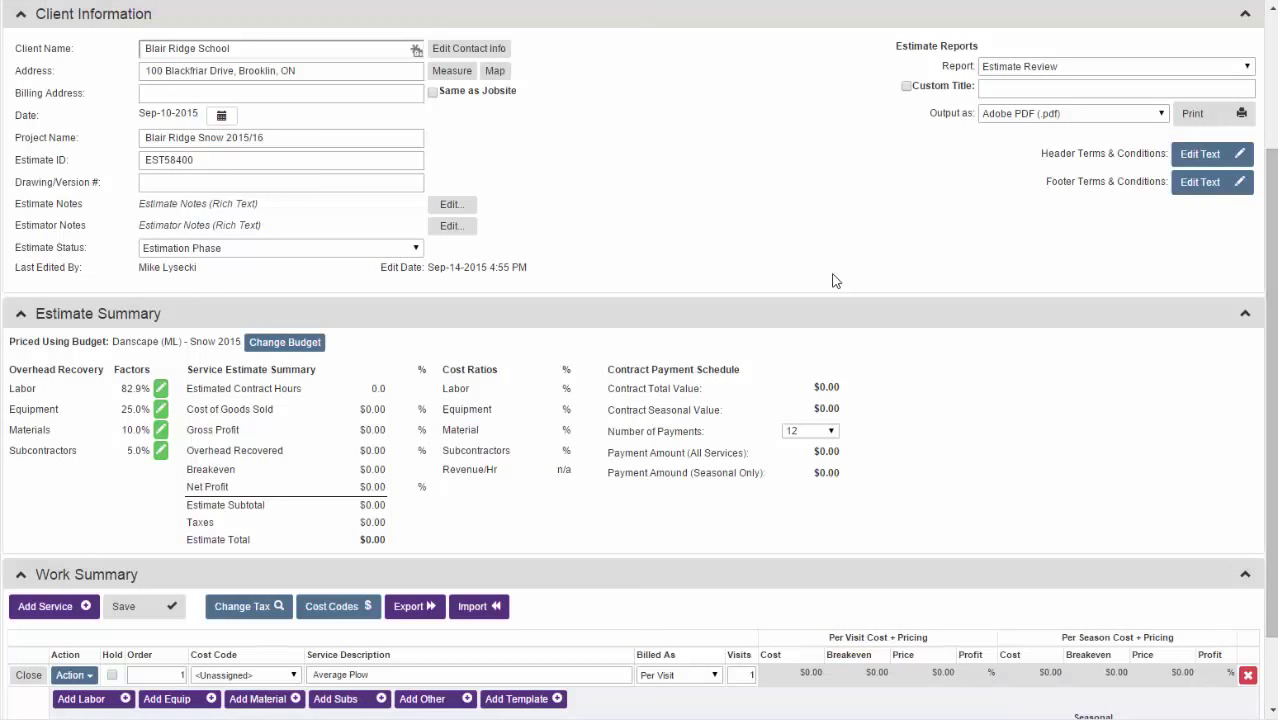
Bring the items of the work area template Snowplow Template [Ave...] into the list to add to Average Plow
{"action": "scroll", "coordinate": [759, 425], "scroll_direction": "down", "scroll_amount": 1}
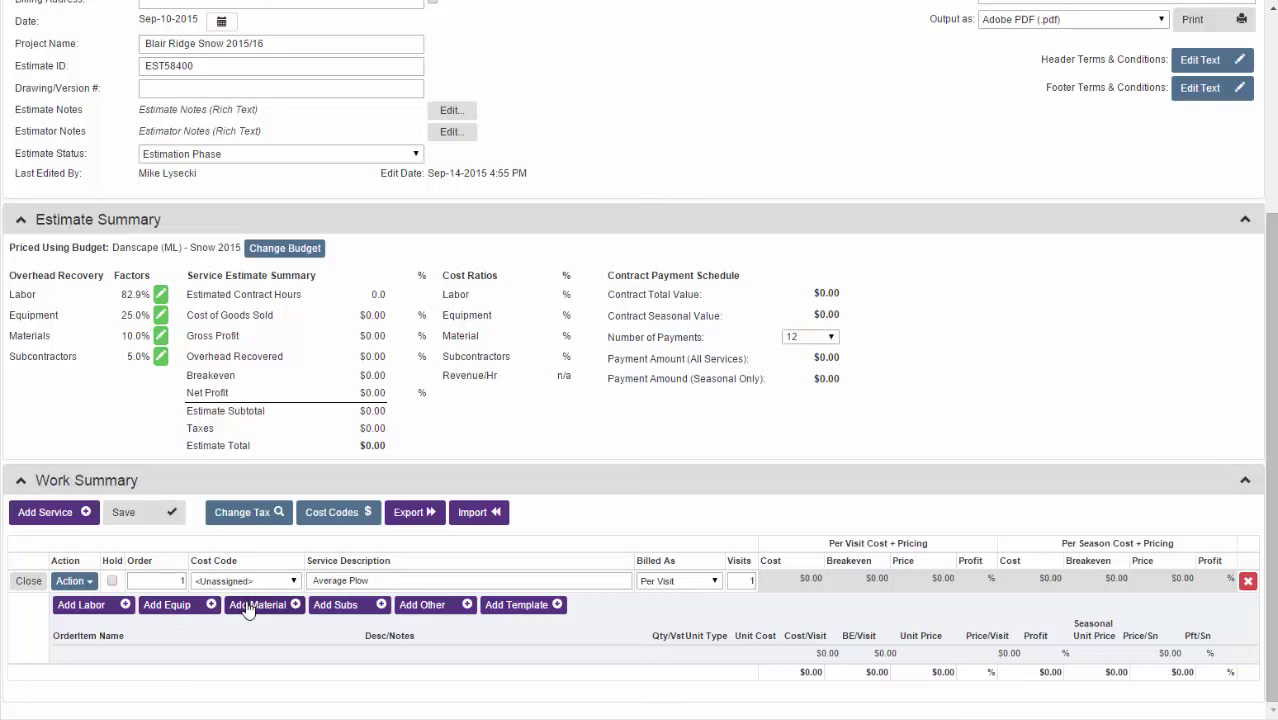
{"action": "left_click", "coordinate": [516, 606]}
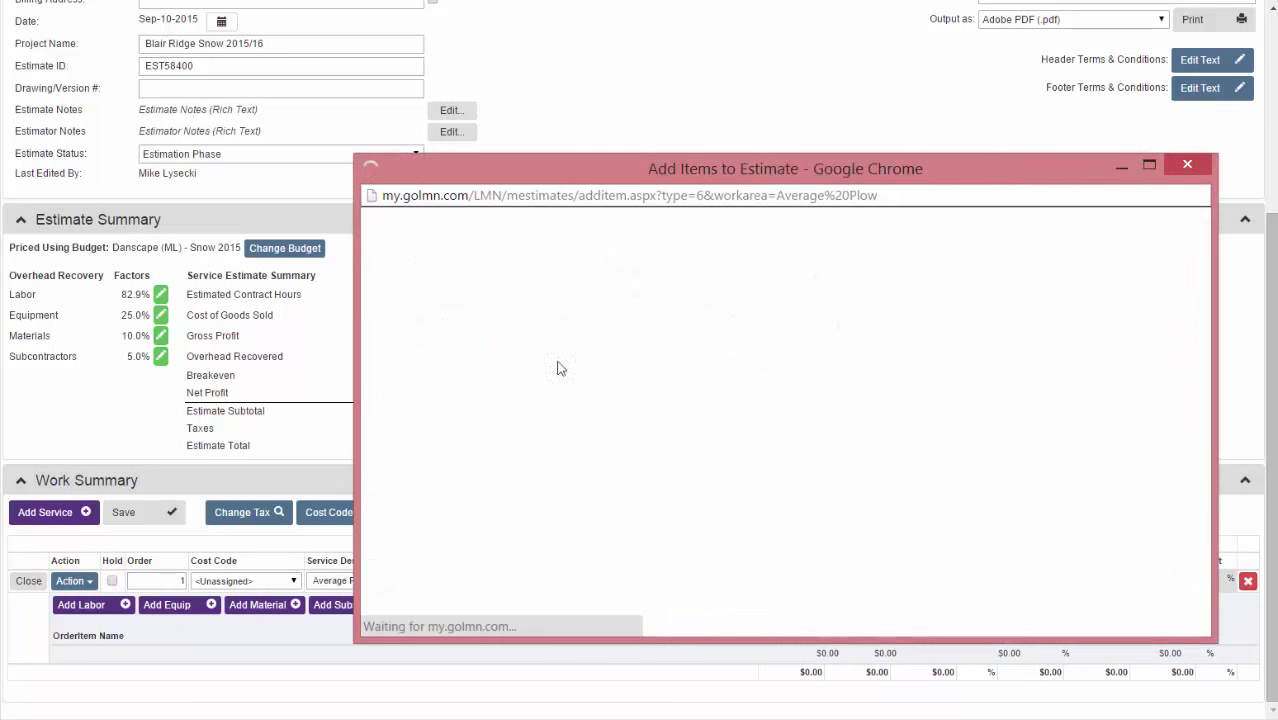
{"action": "scroll", "coordinate": [602, 398], "scroll_direction": "down", "scroll_amount": 5}
{"action": "scroll", "coordinate": [610, 399], "scroll_direction": "up", "scroll_amount": 2}
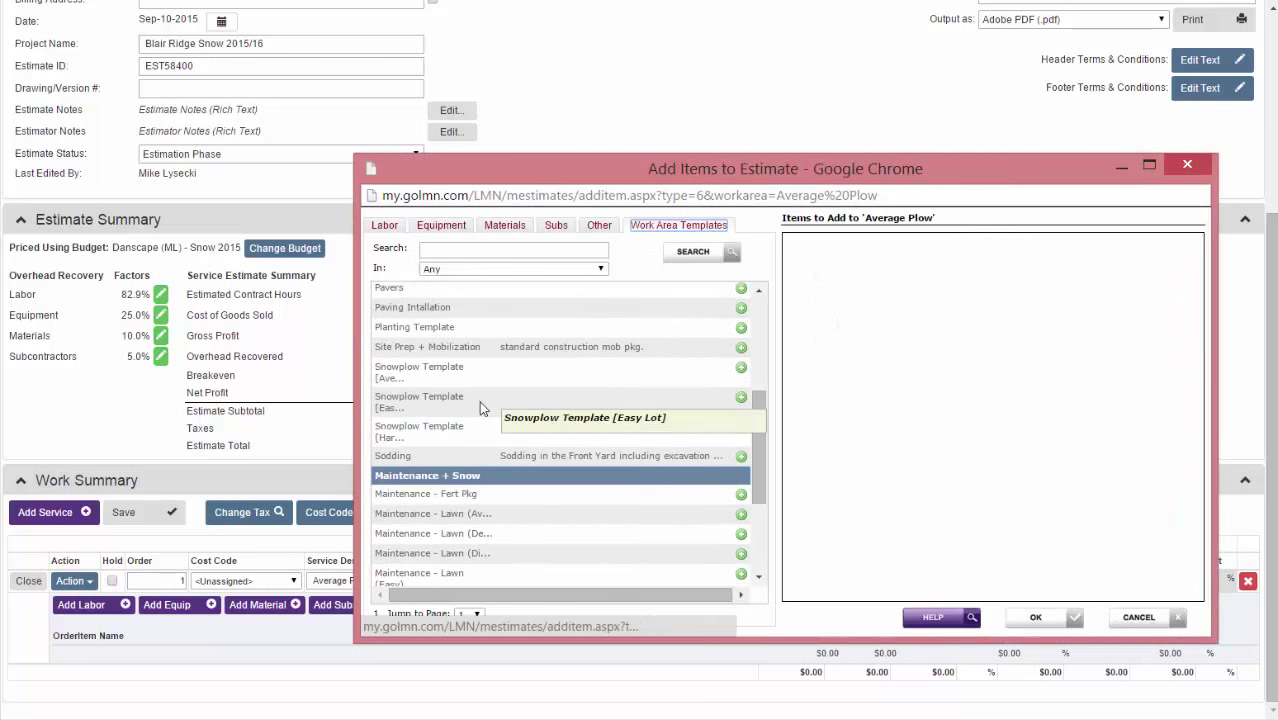
{"action": "left_click", "coordinate": [738, 369]}
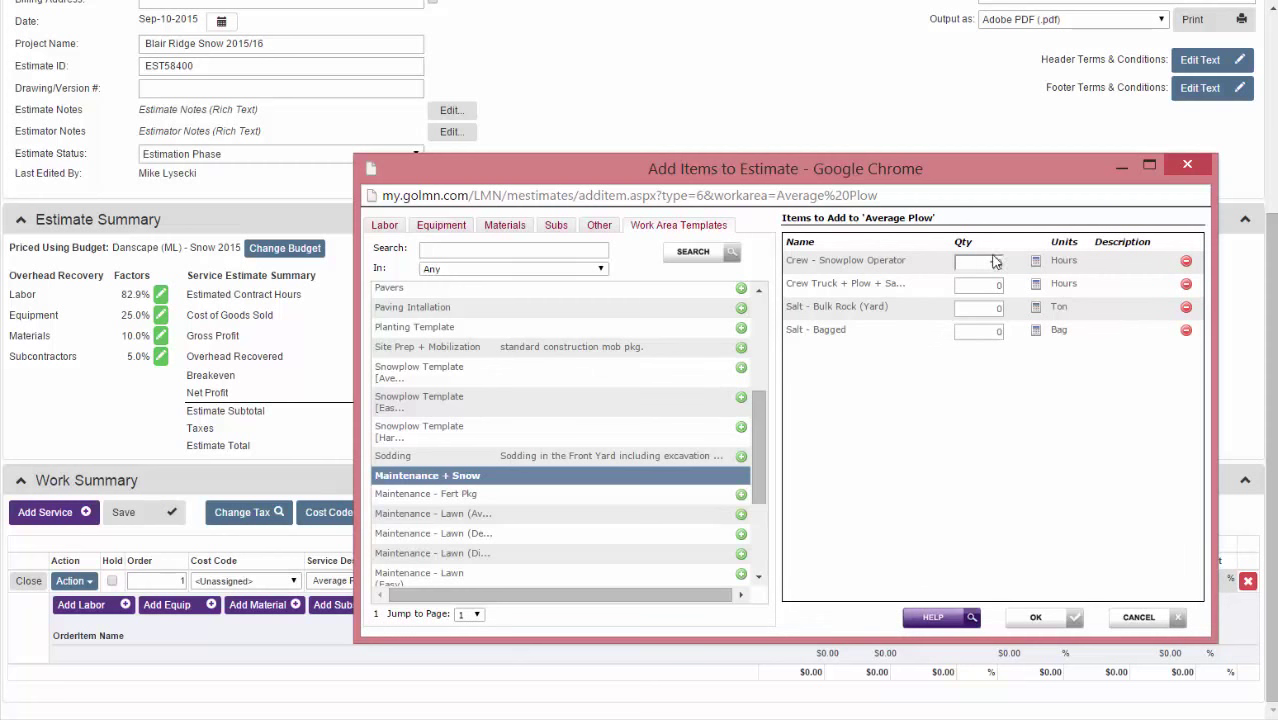
Calculate the Crew - Snowplow Operator quantity for 0.9 acres and accept the rounded recommendation of 1.2 hours
{"action": "left_click", "coordinate": [1036, 264]}
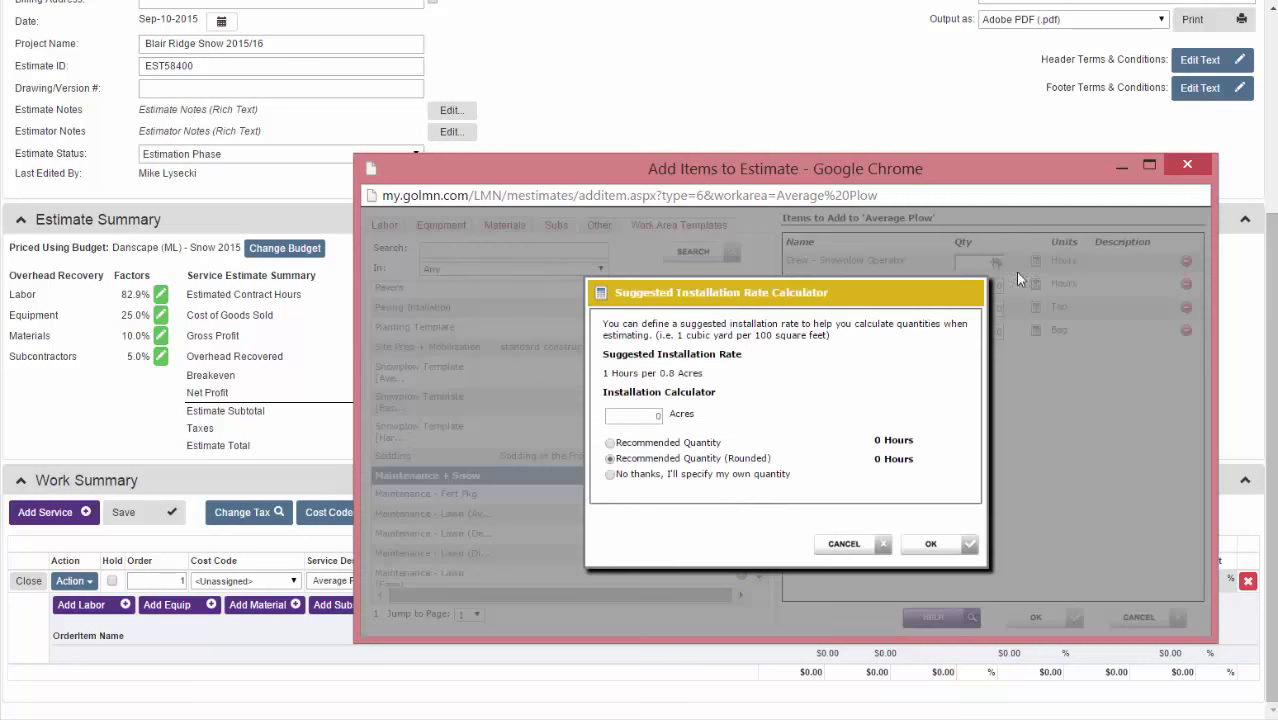
{"action": "left_click", "coordinate": [640, 414]}
{"action": "left_click", "coordinate": [767, 397]}
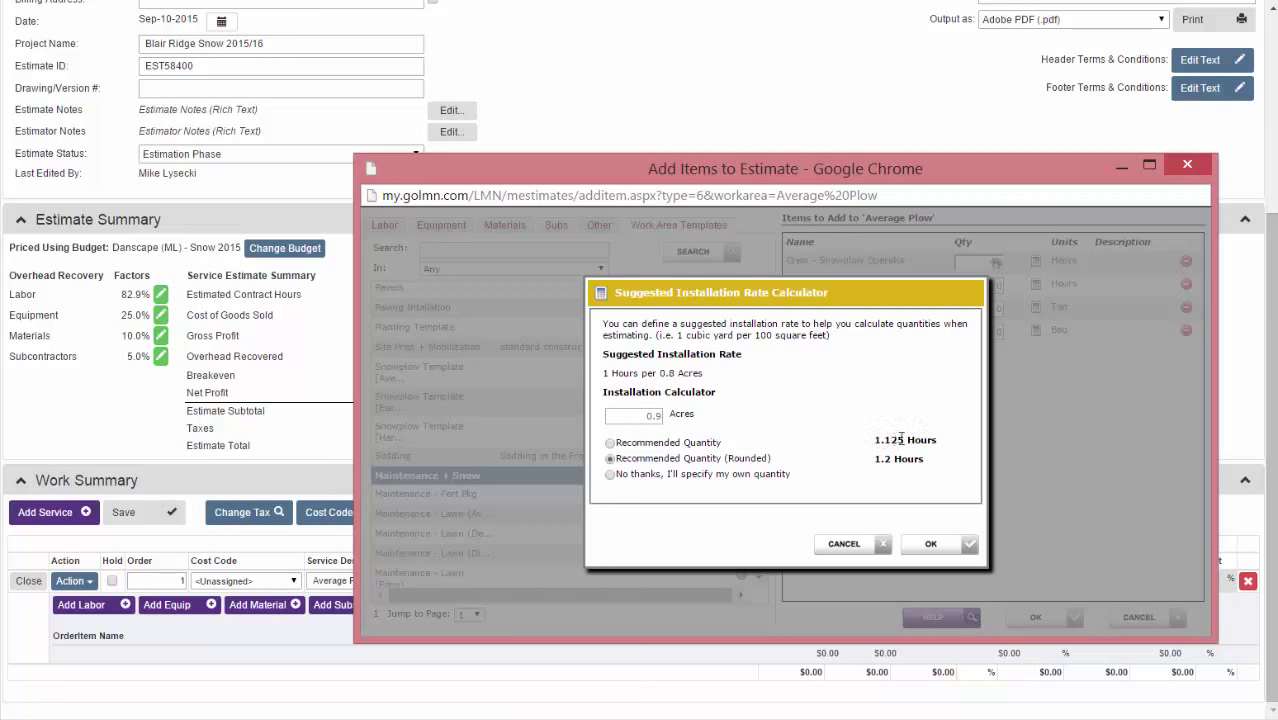
{"action": "left_click", "coordinate": [928, 546]}
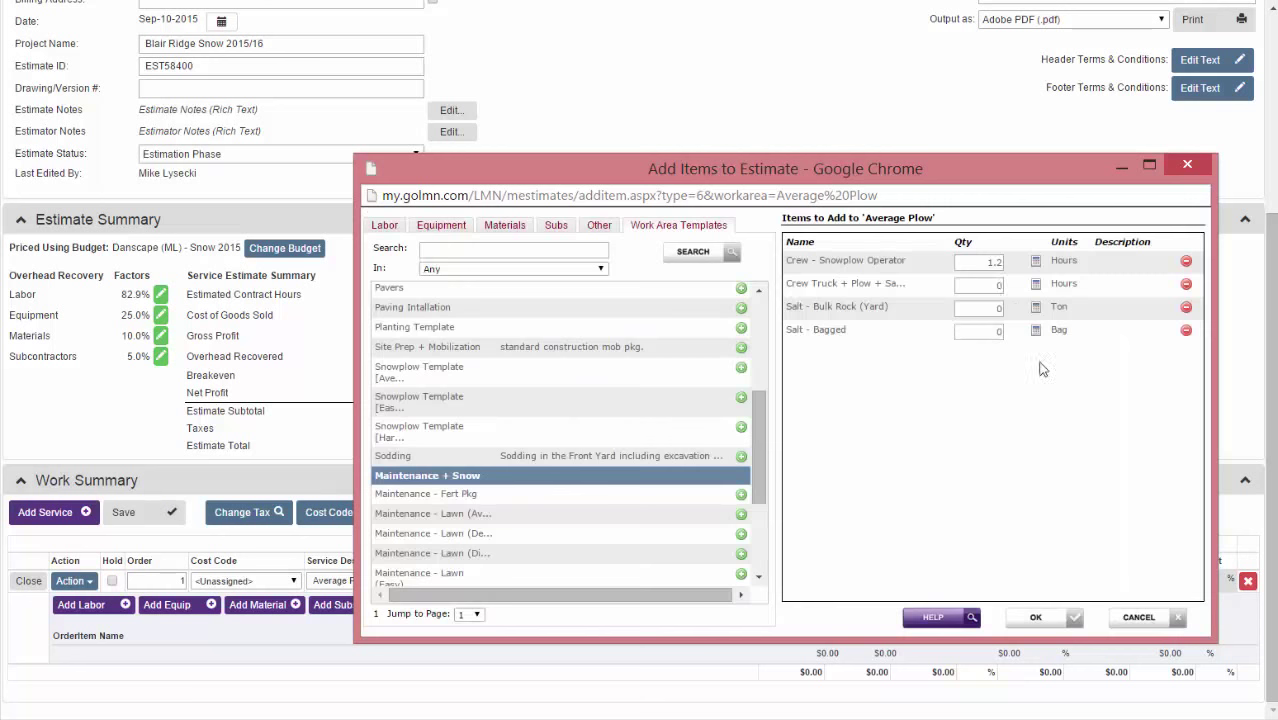
Set the Crew Truck + Plow + Salter quantity to 1.2 hours and calculate a rounded 0.75 ton for Salt - Bulk Rock (Yard)
{"action": "left_click", "coordinate": [995, 285]}
{"action": "left_click", "coordinate": [1035, 308]}
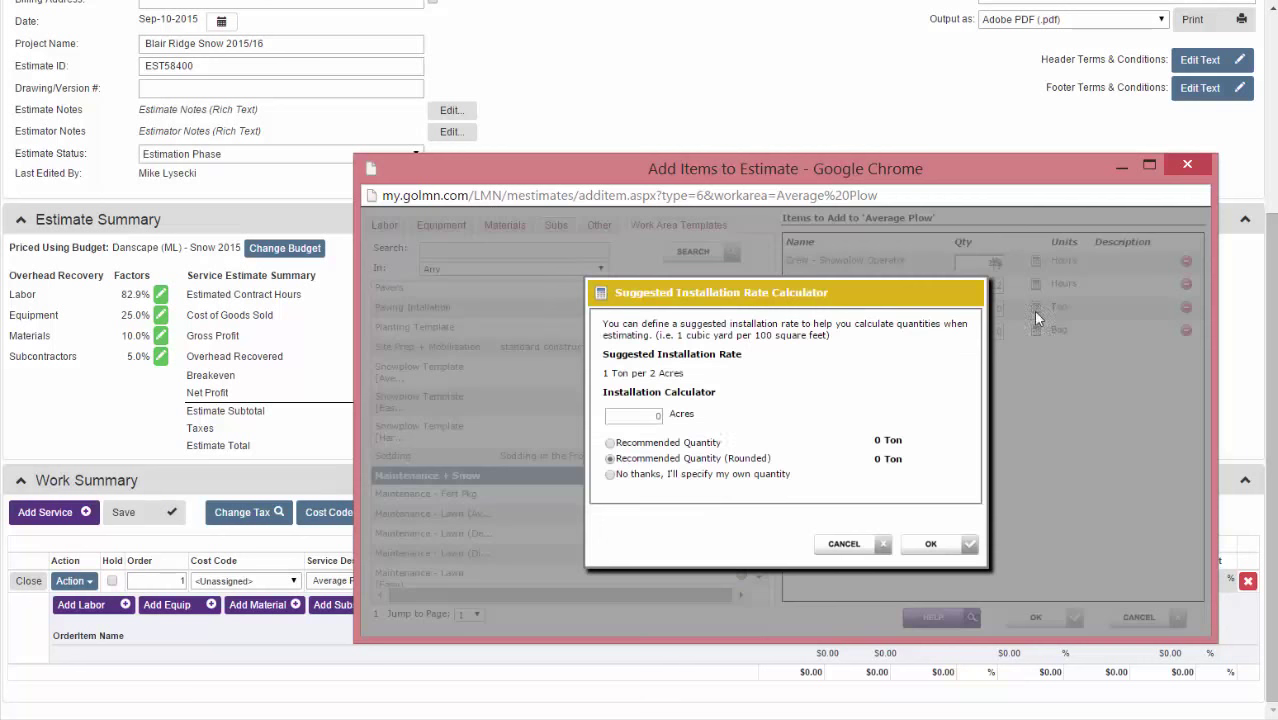
{"action": "type", "text": "1.2"}
{"action": "left_click", "coordinate": [818, 410]}
{"action": "left_click", "coordinate": [933, 545]}
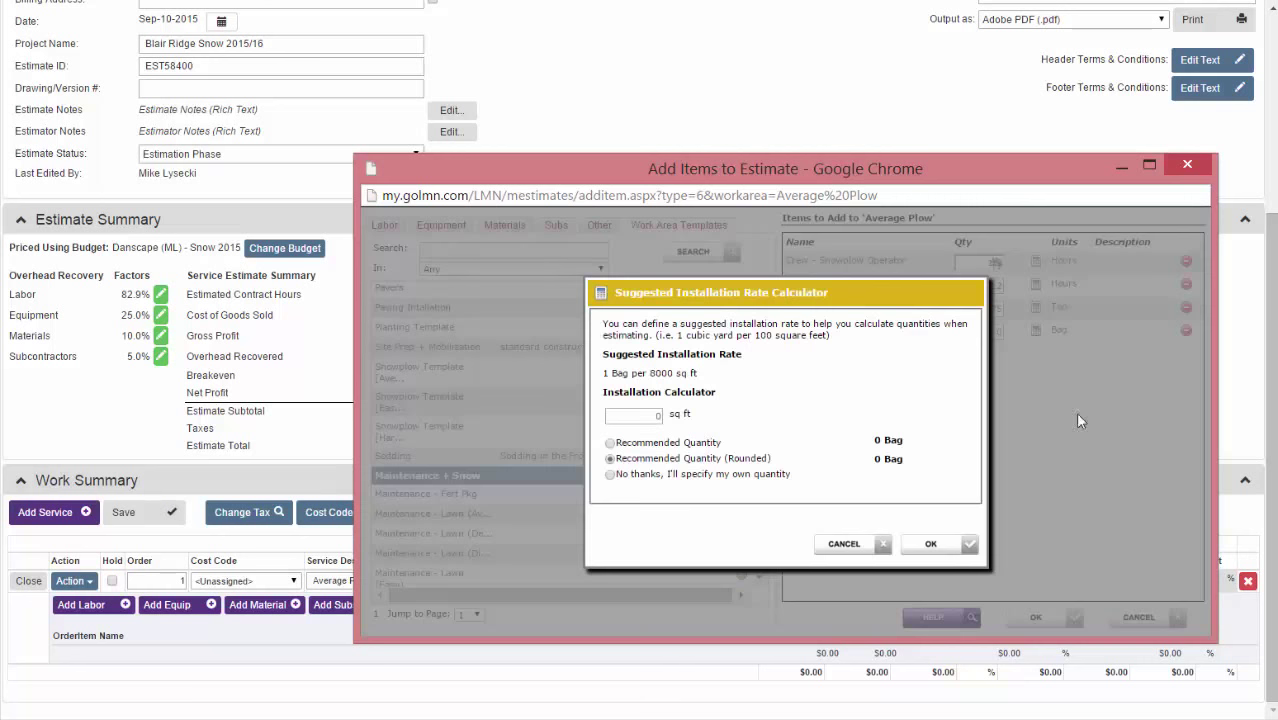
Calculate the Salt - Bagged quantity for 3300 sq ft and accept the rounded recommendation of 0.5 bag
{"action": "left_click", "coordinate": [1037, 333]}
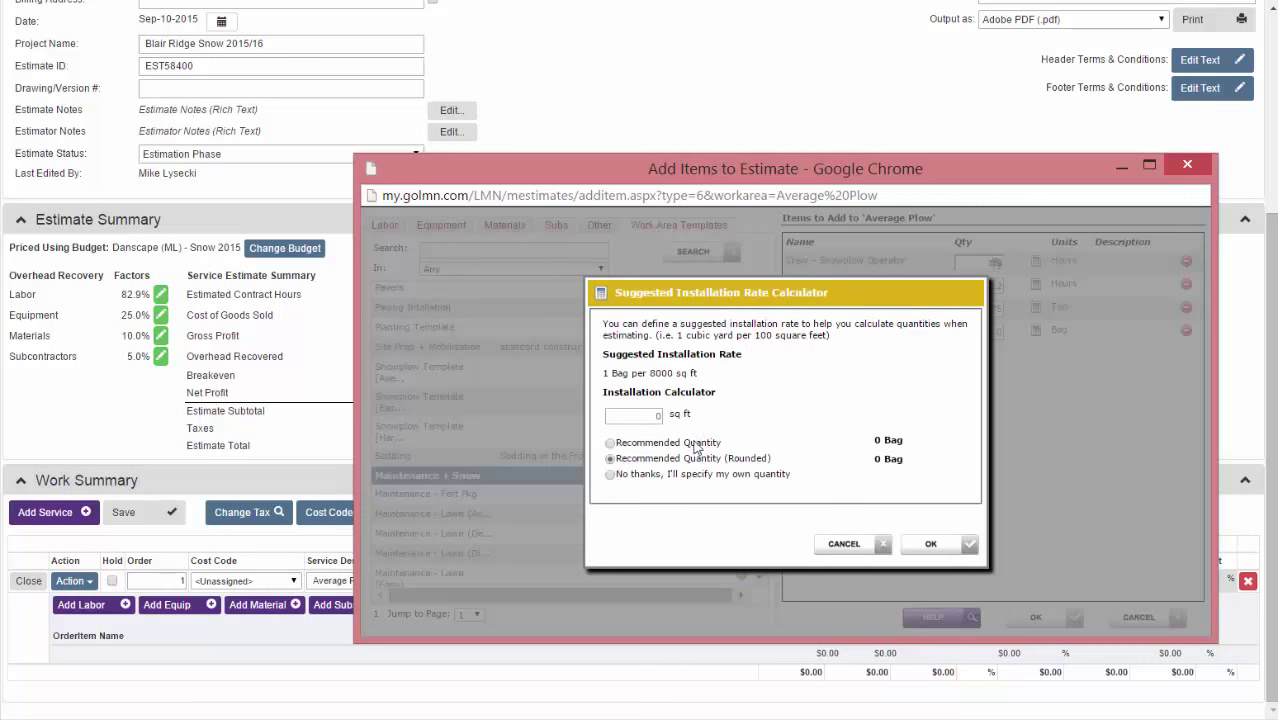
{"action": "left_click", "coordinate": [633, 413]}
{"action": "type", "text": "3300"}
{"action": "key", "text": "Tab"}
{"action": "left_click", "coordinate": [930, 543]}
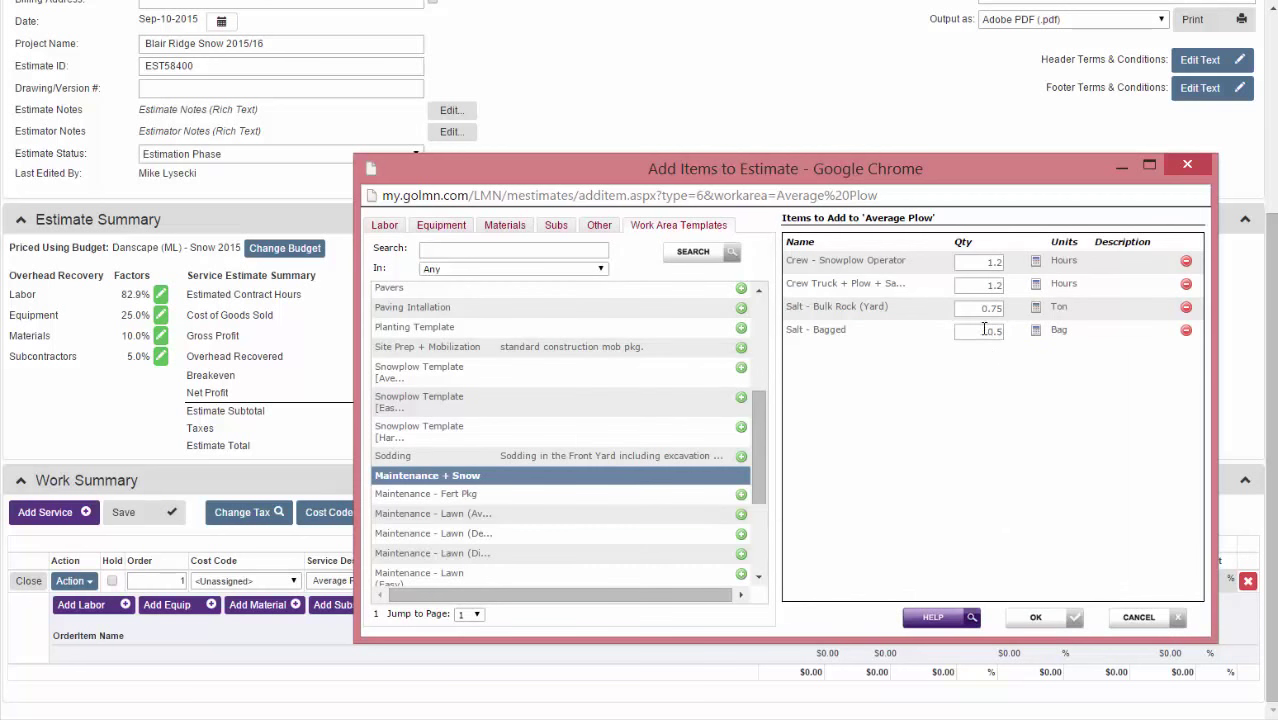
Set the snowplow operator and crew truck quantities to 1.5 hours each and add all items to the Average Plow service
{"action": "left_click", "coordinate": [973, 264]}
{"action": "type", "text": "1.5"}
{"action": "left_click", "coordinate": [987, 289]}
{"action": "type", "text": "1.5"}
{"action": "key", "text": "shift+Tab"}
{"action": "left_click", "coordinate": [1055, 620]}
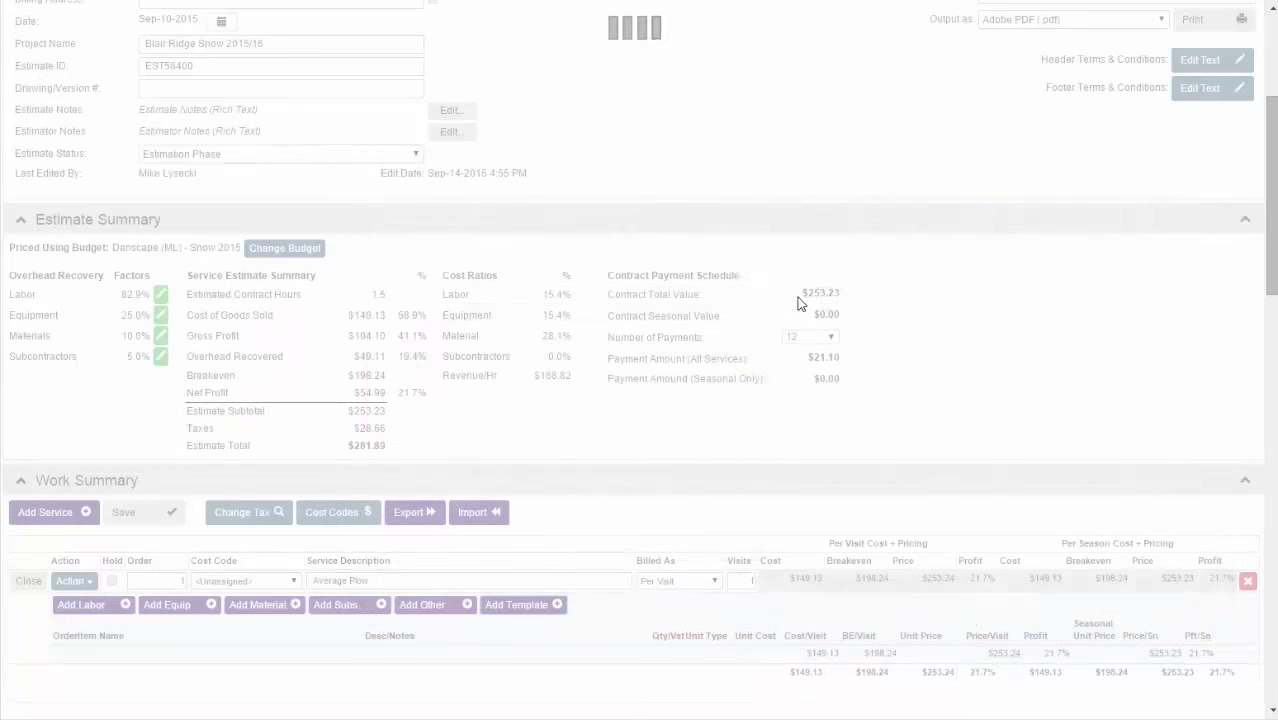
{"action": "scroll", "coordinate": [834, 324], "scroll_direction": "down", "scroll_amount": 1}
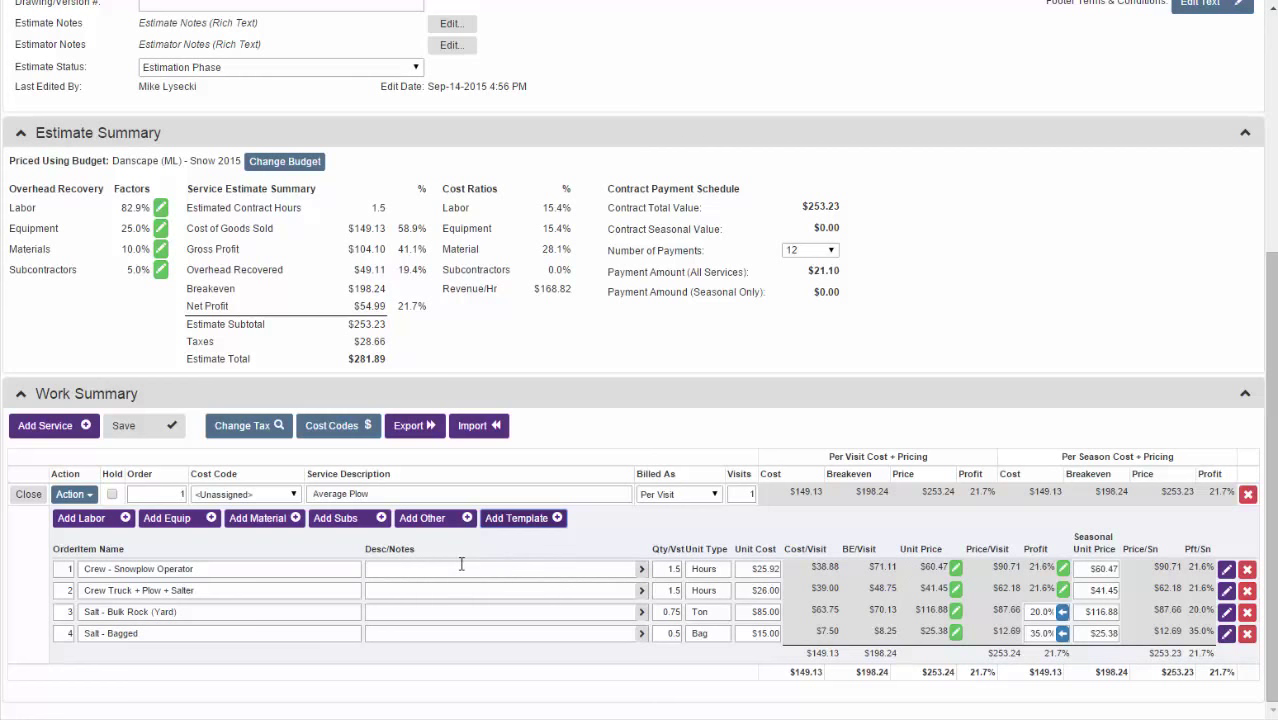
Rename the Average Plow service as Plow (2-4")
{"action": "left_click", "coordinate": [405, 492]}
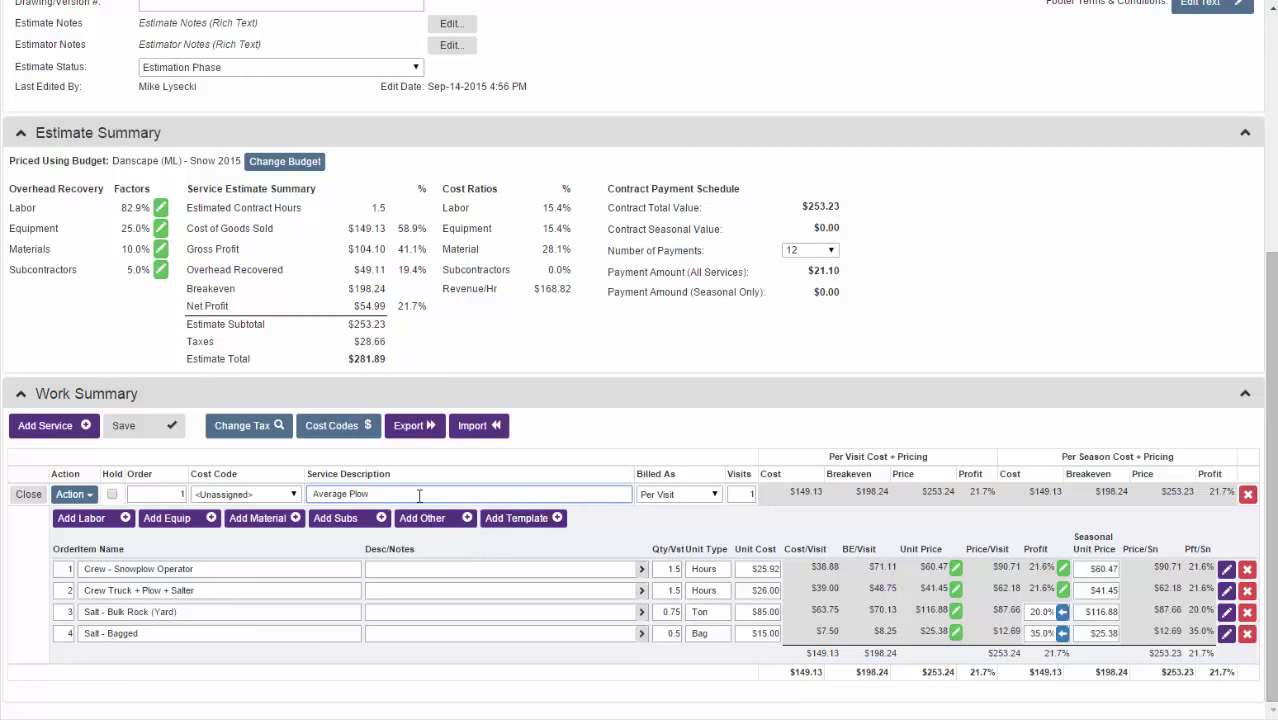
{"action": "key", "text": "BackSpace"}
{"action": "key", "text": "BackSpace"}
{"action": "key", "text": "BackSpace"}
{"action": "key", "text": "BackSpace"}
{"action": "key", "text": "BackSpace"}
{"action": "key", "text": "BackSpace"}
{"action": "key", "text": "BackSpace"}
{"action": "key", "text": "BackSpace"}
{"action": "key", "text": "BackSpace"}
{"action": "key", "text": "BackSpace"}
{"action": "key", "text": "BackSpace"}
{"action": "left_click", "coordinate": [592, 452]}
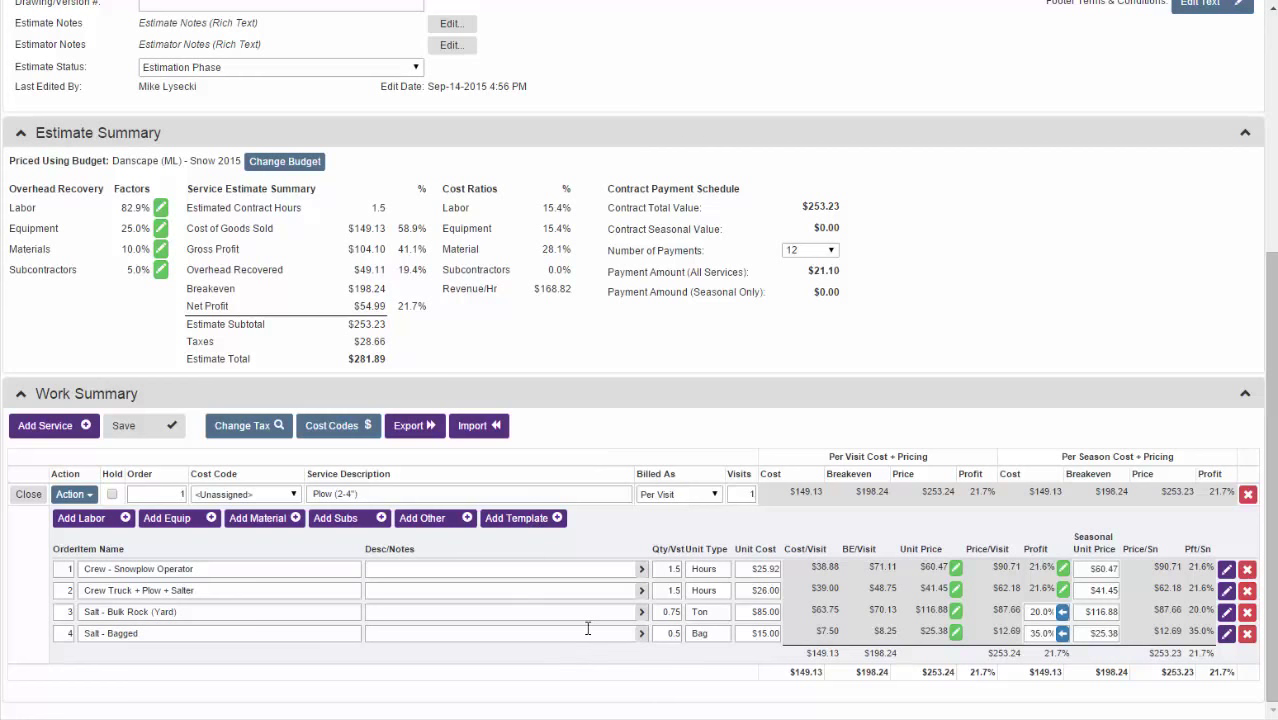
Copy the Plow (2-4") service as a new service named Plow (4-6")
{"action": "left_click", "coordinate": [82, 497]}
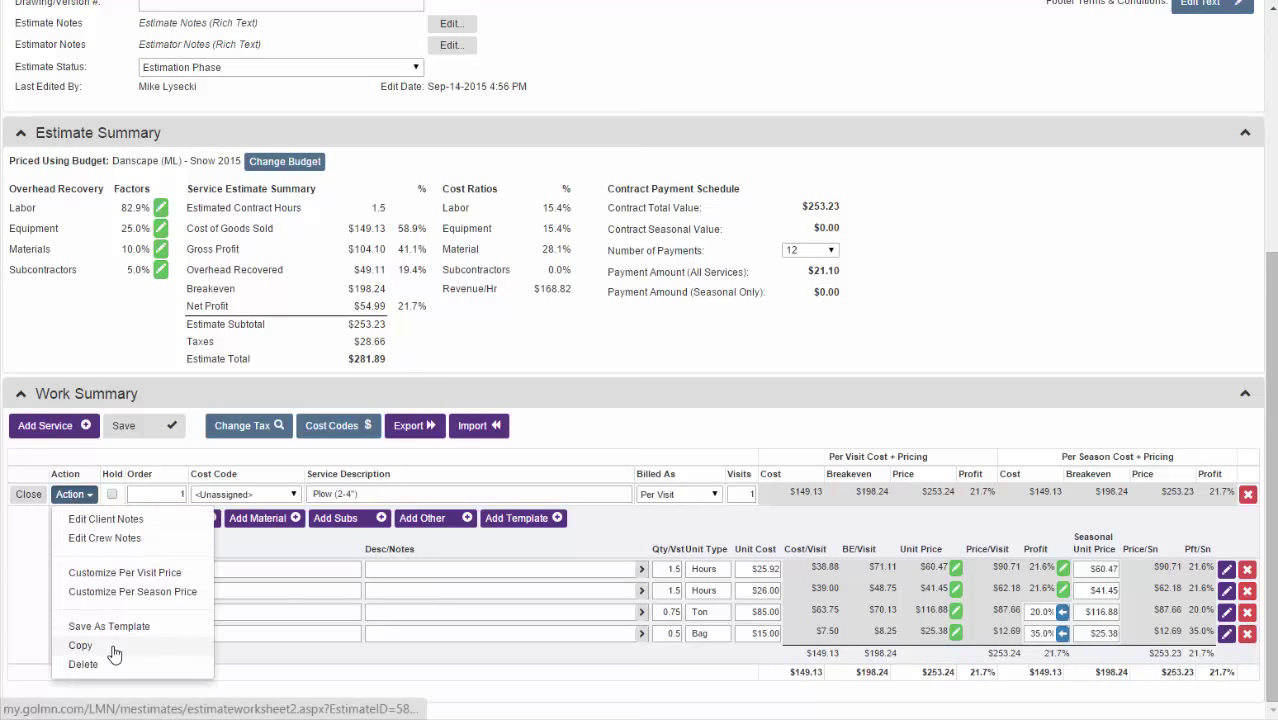
{"action": "left_click", "coordinate": [82, 645]}
{"action": "left_click", "coordinate": [631, 88]}
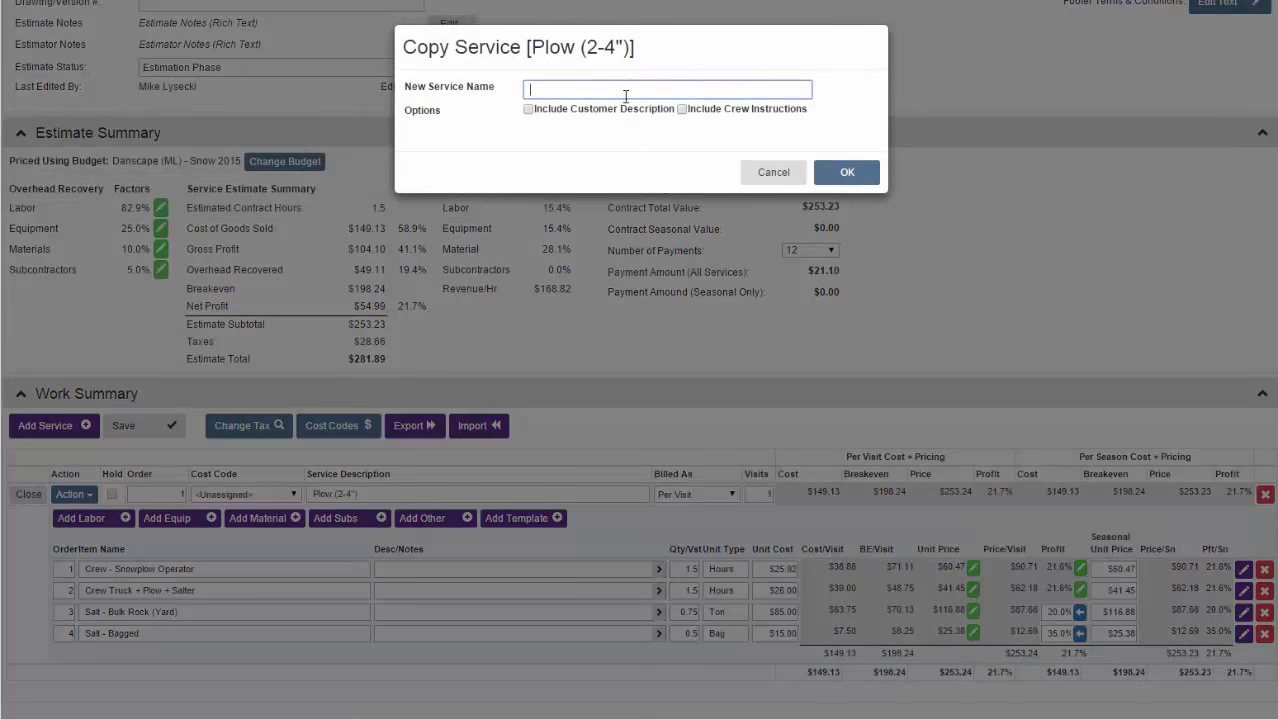
{"action": "type", "text": "PLow"}
{"action": "key", "text": "BackSpace"}
{"action": "key", "text": "BackSpace"}
{"action": "key", "text": "BackSpace"}
{"action": "type", "text": "low (4-6\")"}
{"action": "left_click", "coordinate": [847, 172]}
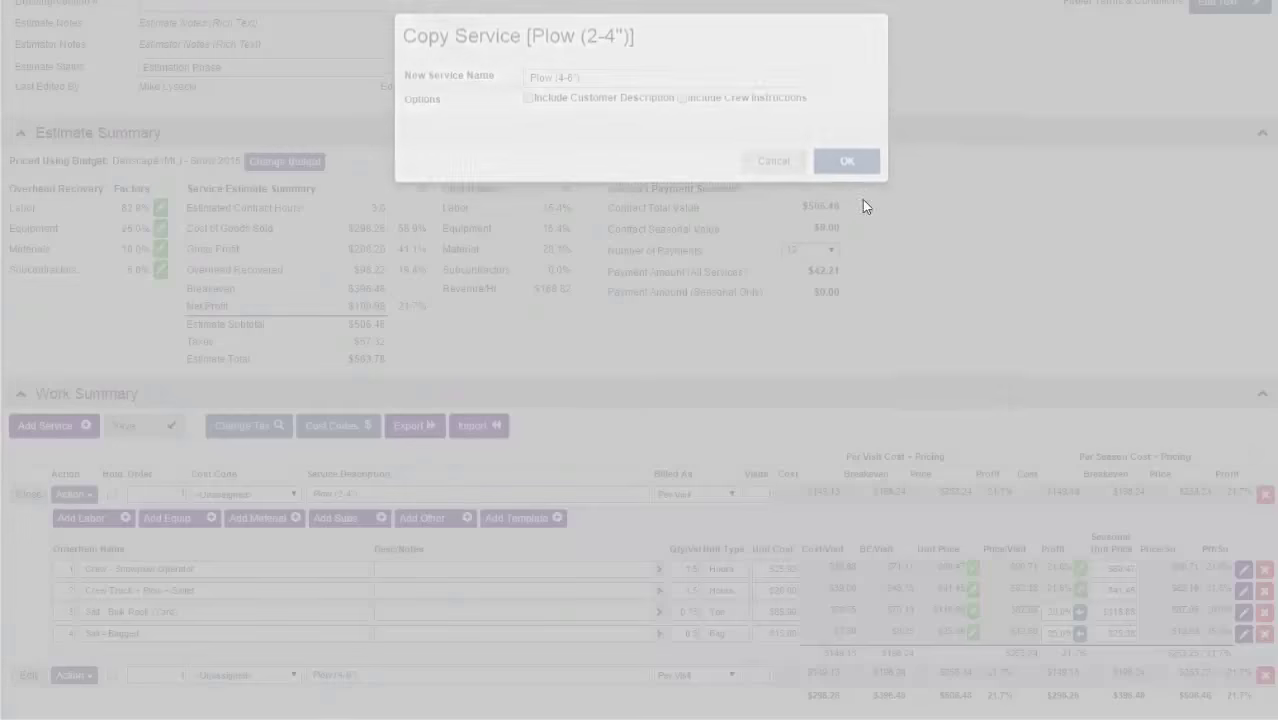
{"action": "scroll", "coordinate": [900, 414], "scroll_direction": "down", "scroll_amount": 1}
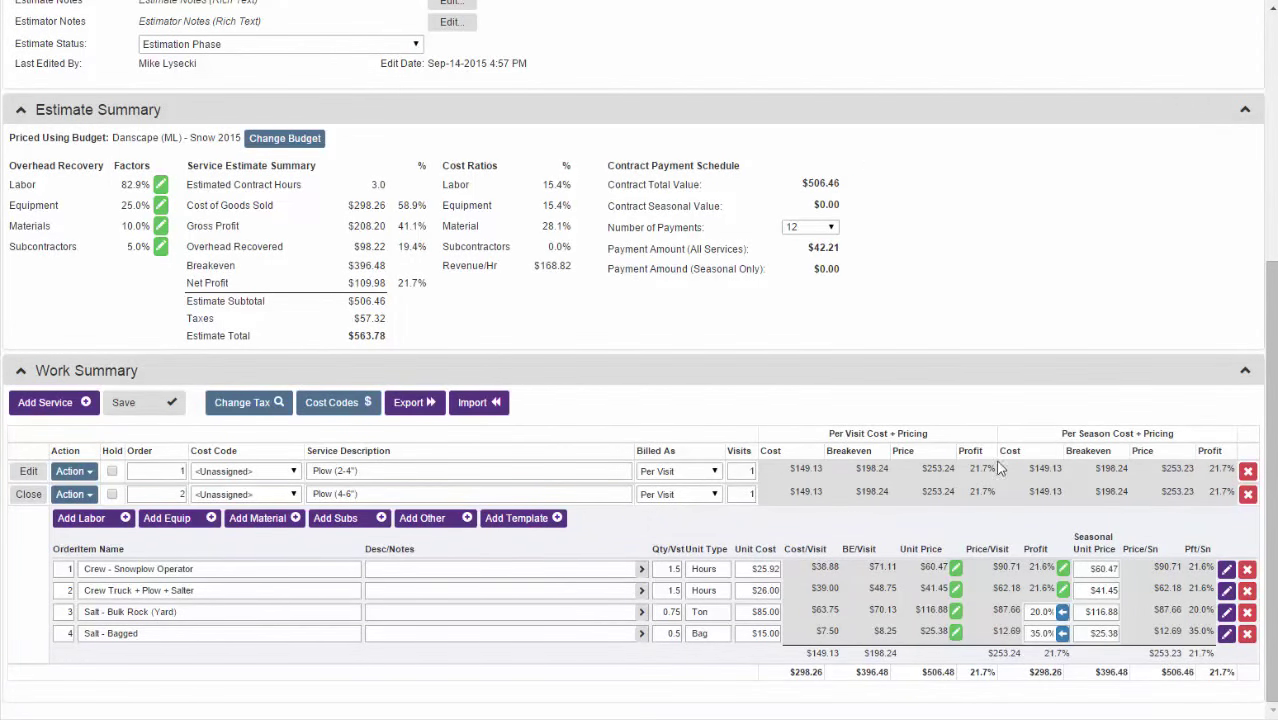
{"action": "left_click_drag", "start_coordinate": [790, 468], "coordinate": [824, 487]}
{"action": "left_click", "coordinate": [797, 492]}
{"action": "left_click", "coordinate": [470, 494]}
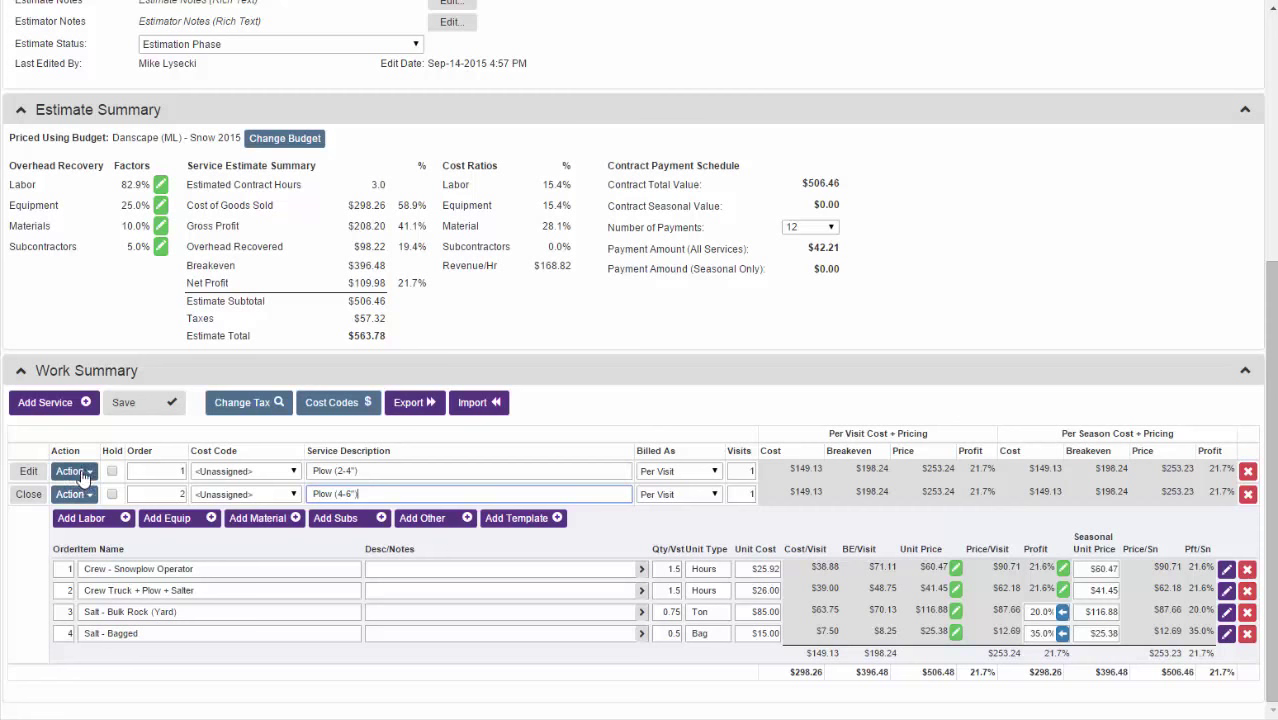
{"action": "left_click_drag", "start_coordinate": [364, 494], "coordinate": [256, 496]}
Set the Plow (4-6") operator and crew truck quantities to 1.75 hours each and close the service's item list
{"action": "left_click", "coordinate": [668, 569]}
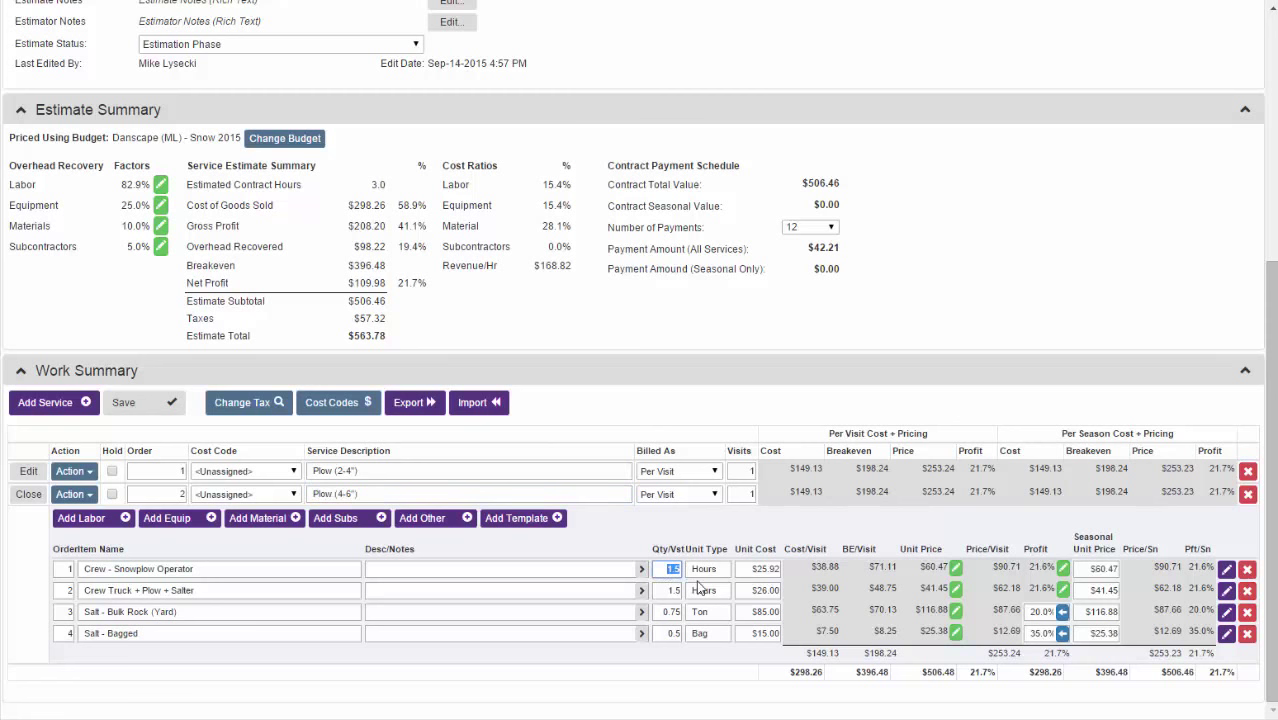
{"action": "type", "text": "1"}
{"action": "left_click", "coordinate": [664, 588]}
{"action": "type", "text": "1"}
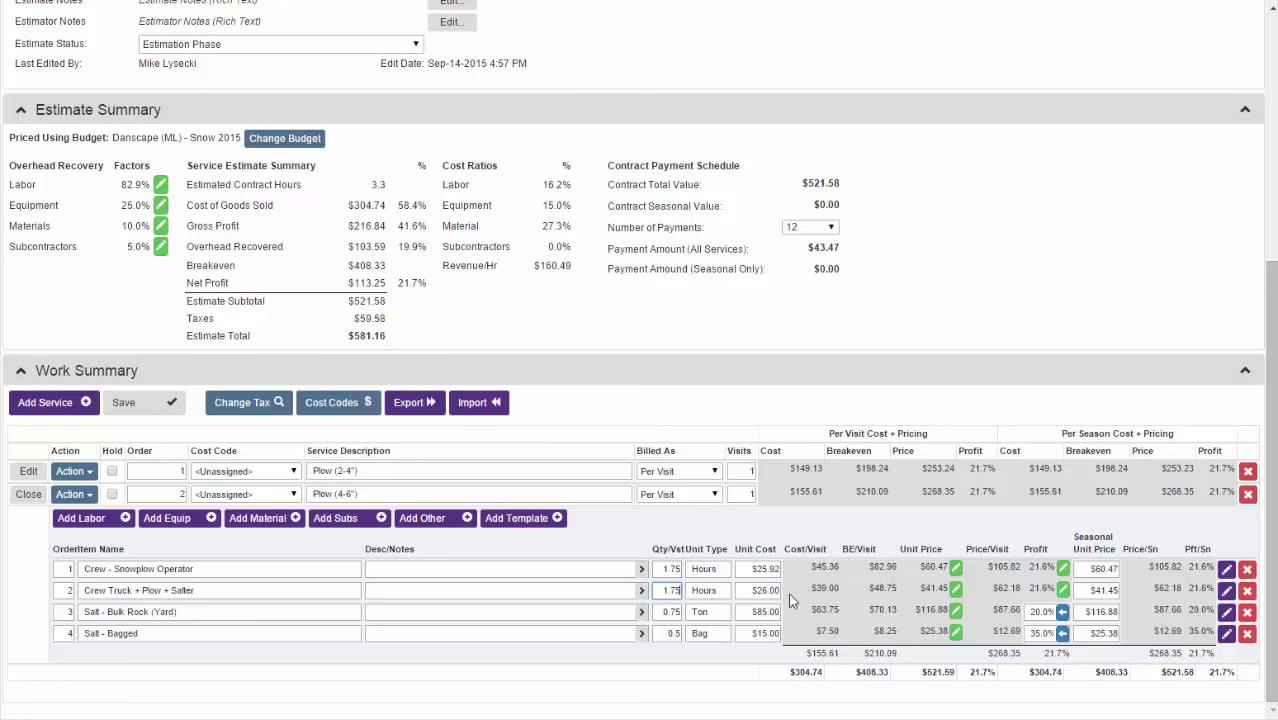
{"action": "type", "text": ".75"}
{"action": "left_click", "coordinate": [672, 535]}
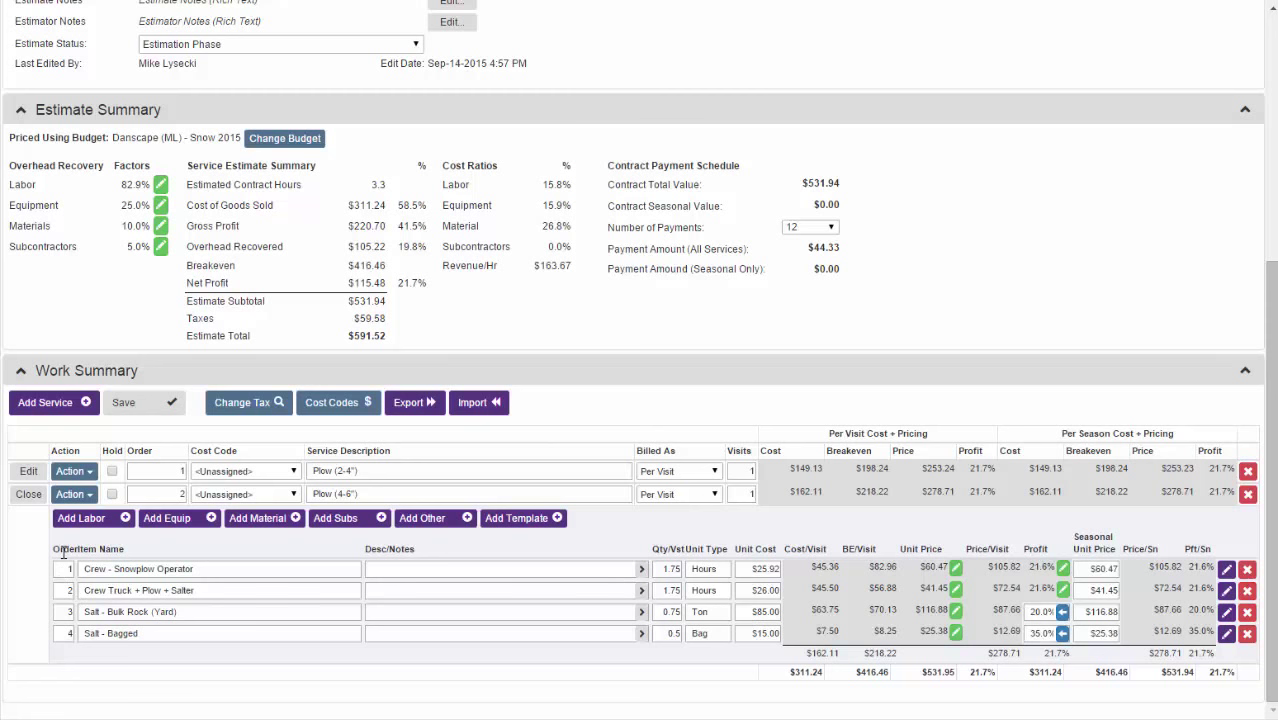
{"action": "left_click", "coordinate": [29, 494]}
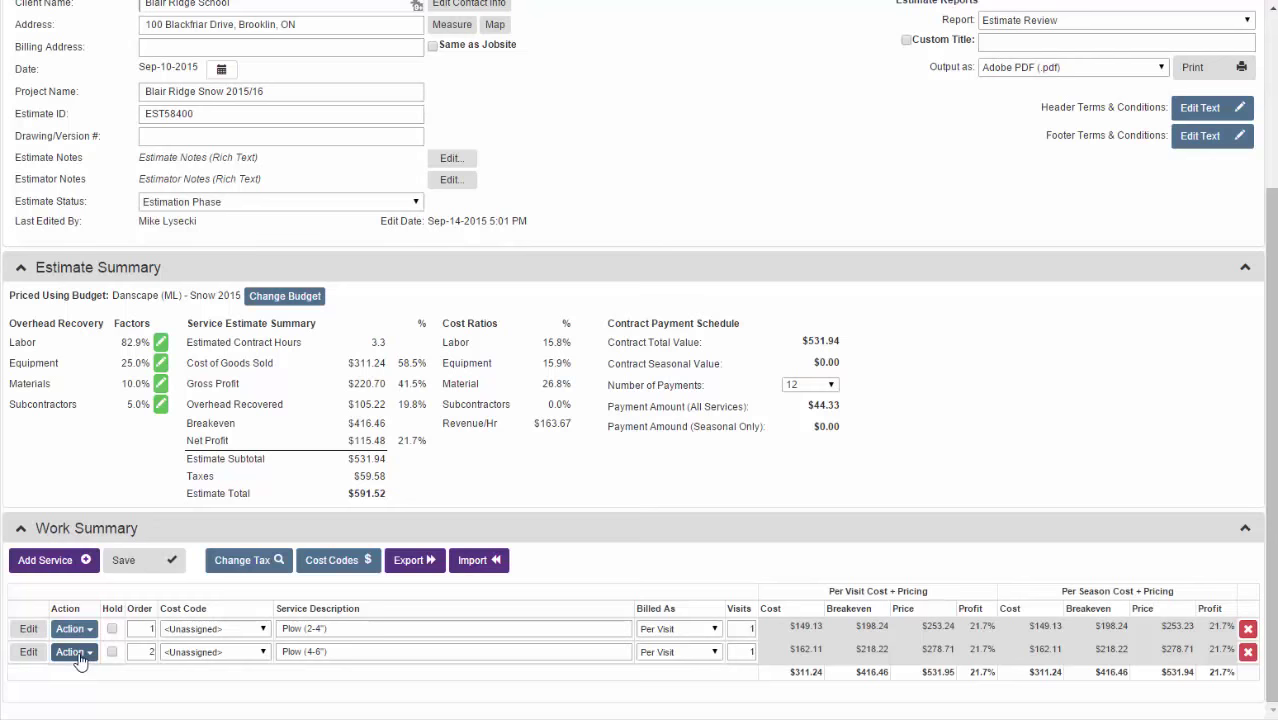
Copy the Plow (4-6") service as a new service named Plow (6-8")
{"action": "left_click", "coordinate": [80, 655]}
{"action": "scroll", "coordinate": [90, 662], "scroll_direction": "down", "scroll_amount": 2}
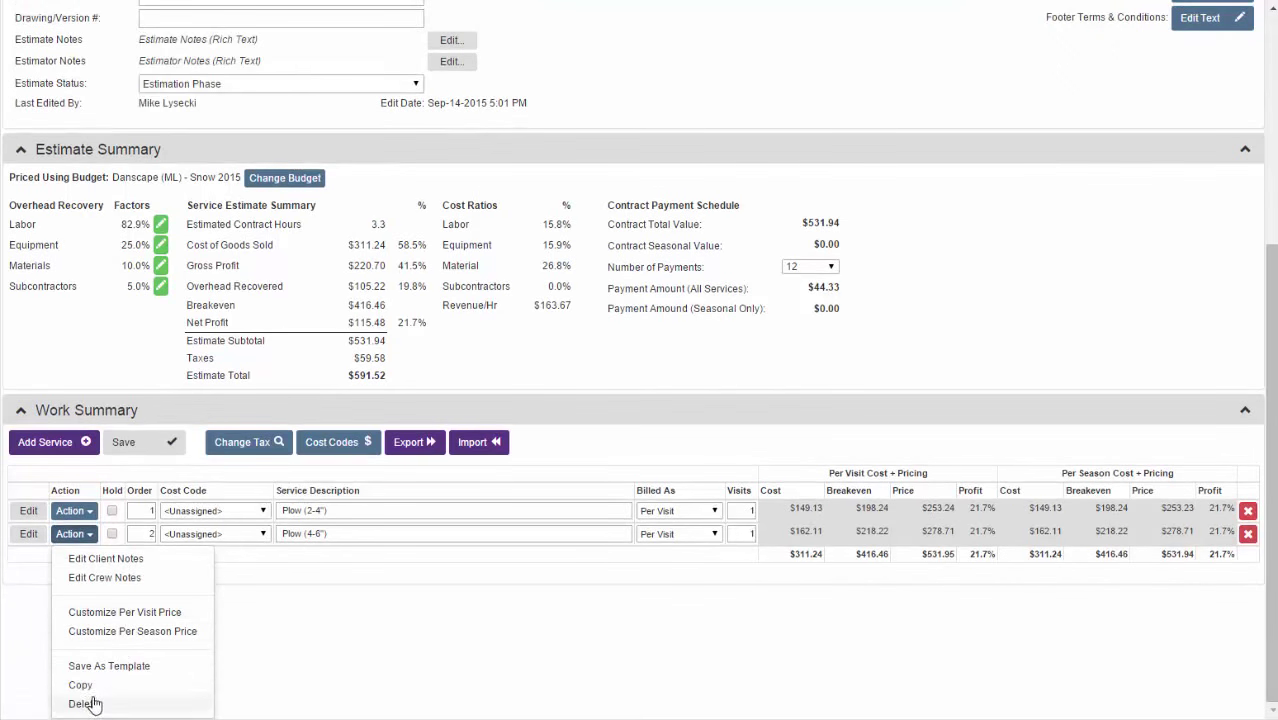
{"action": "left_click", "coordinate": [84, 686]}
{"action": "left_click", "coordinate": [620, 90]}
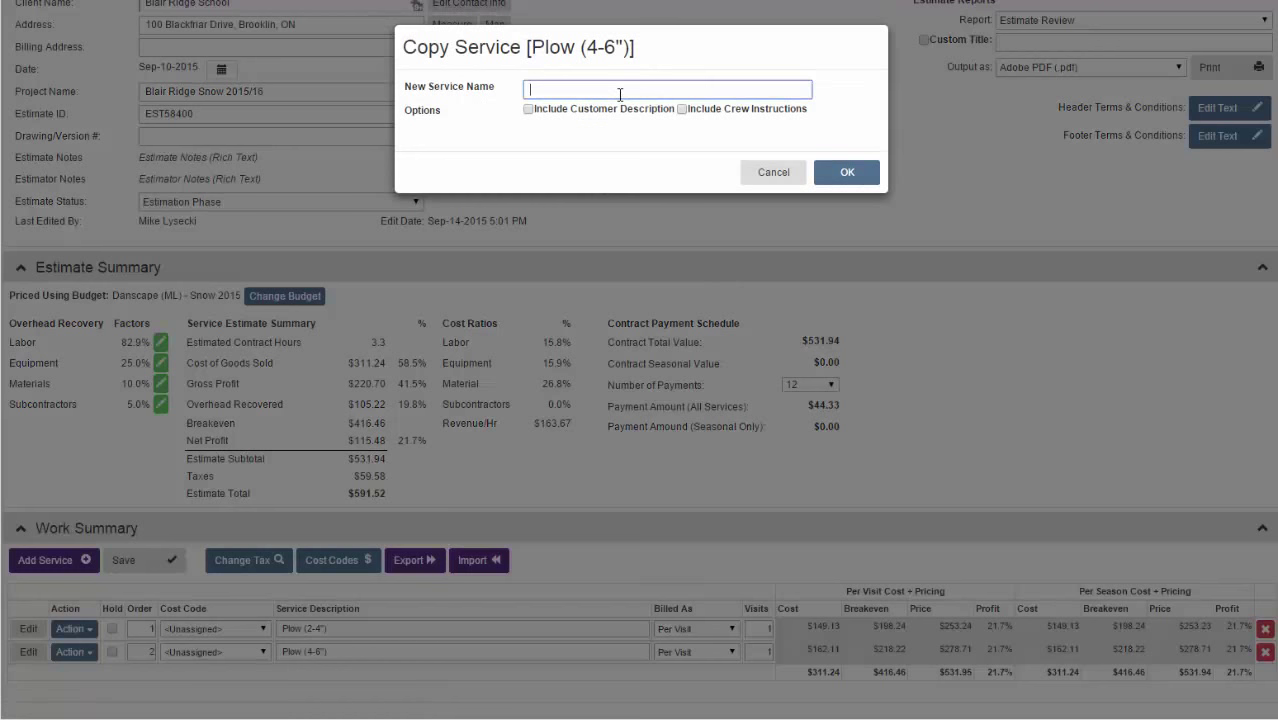
{"action": "type", "text": "Plow (6-8\")"}
{"action": "left_click", "coordinate": [848, 176]}
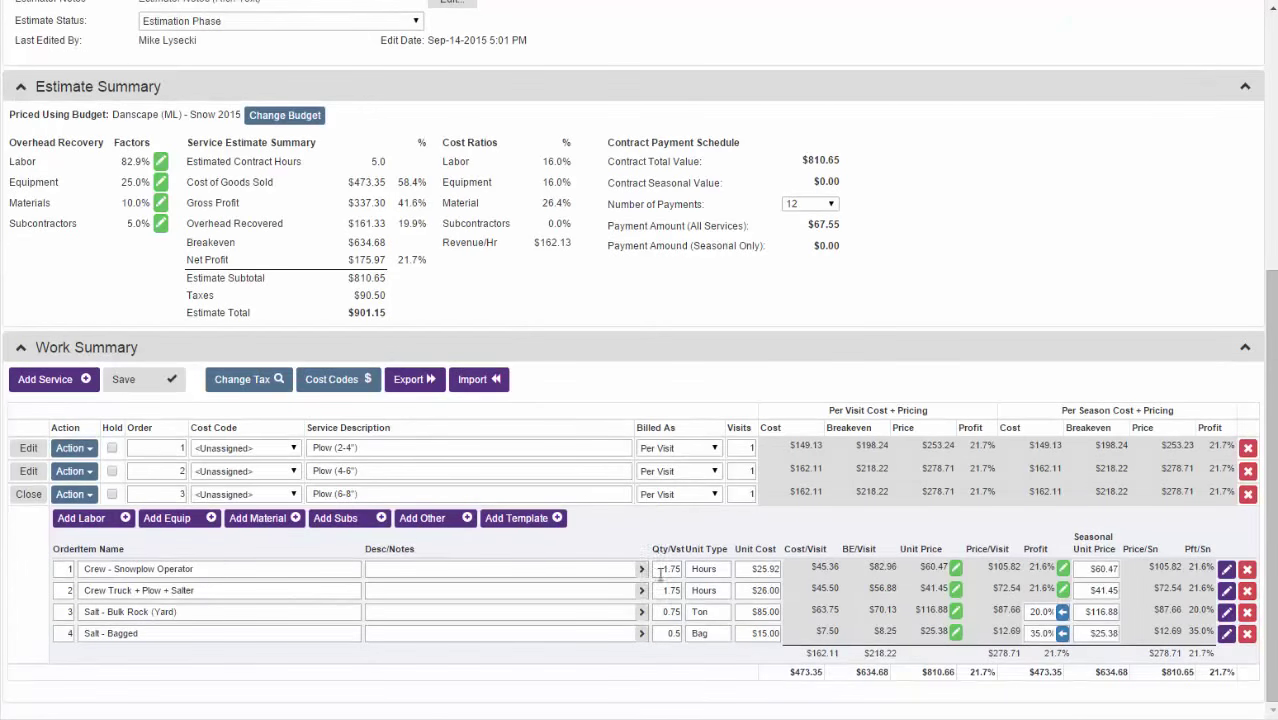
Set the snowplow operator and crew truck quantities of Plow (6-8") to 2.1 hours each
{"action": "left_click_drag", "start_coordinate": [658, 569], "coordinate": [687, 569]}
{"action": "type", "text": "2.1"}
{"action": "left_click", "coordinate": [664, 590]}
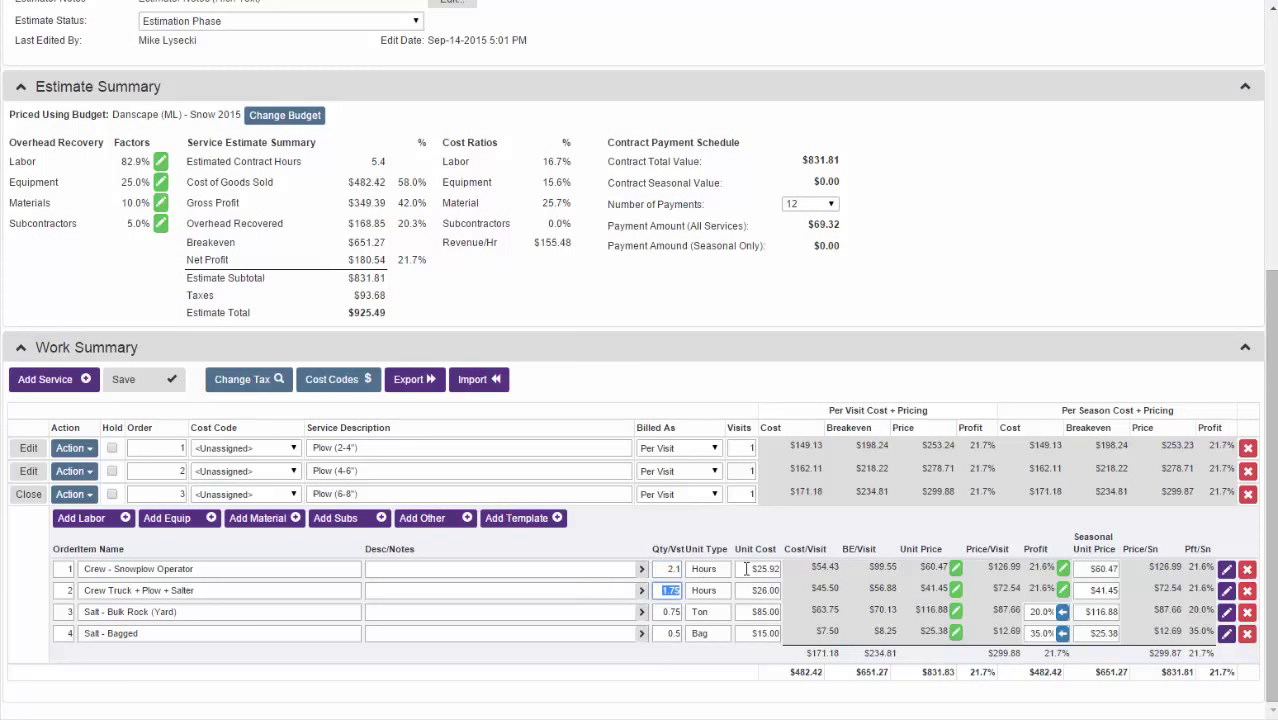
{"action": "type", "text": "2.1"}
{"action": "left_click", "coordinate": [670, 523]}
Copy the Plow (6-8") service as a new service named Plow (8+")
{"action": "left_click", "coordinate": [75, 494]}
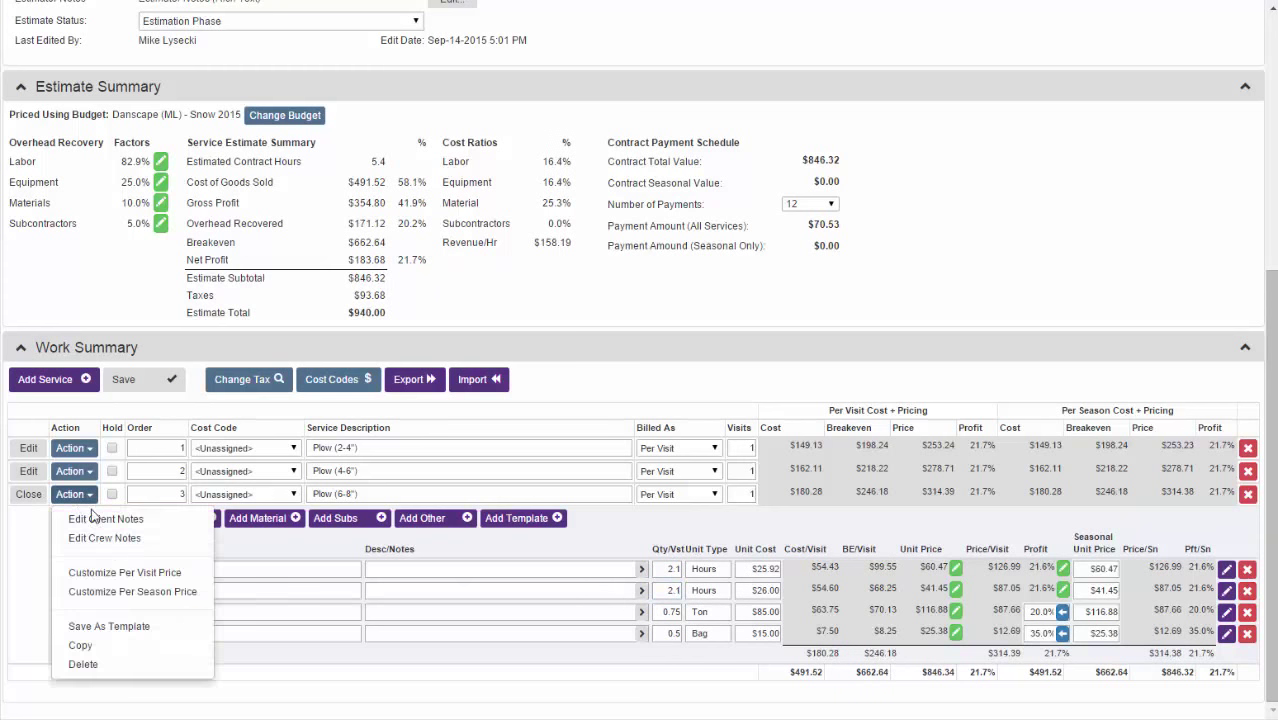
{"action": "left_click", "coordinate": [106, 645]}
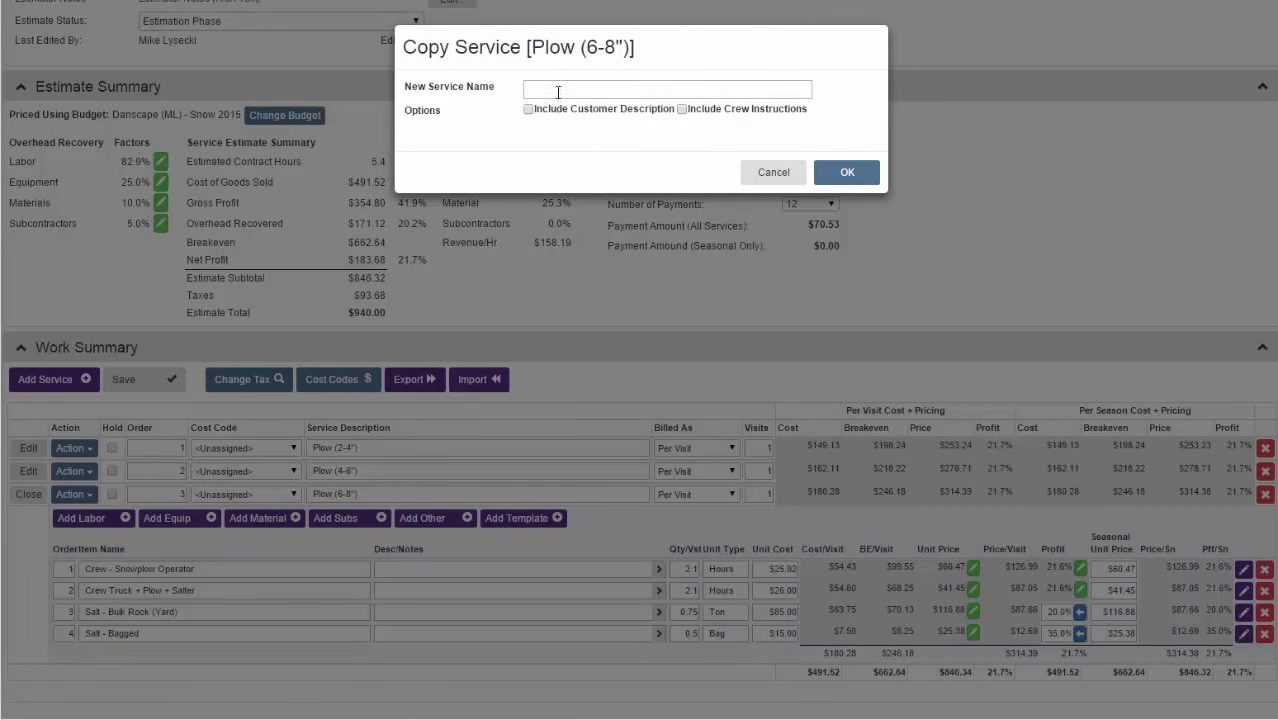
{"action": "type", "text": "Plow (8+\""}
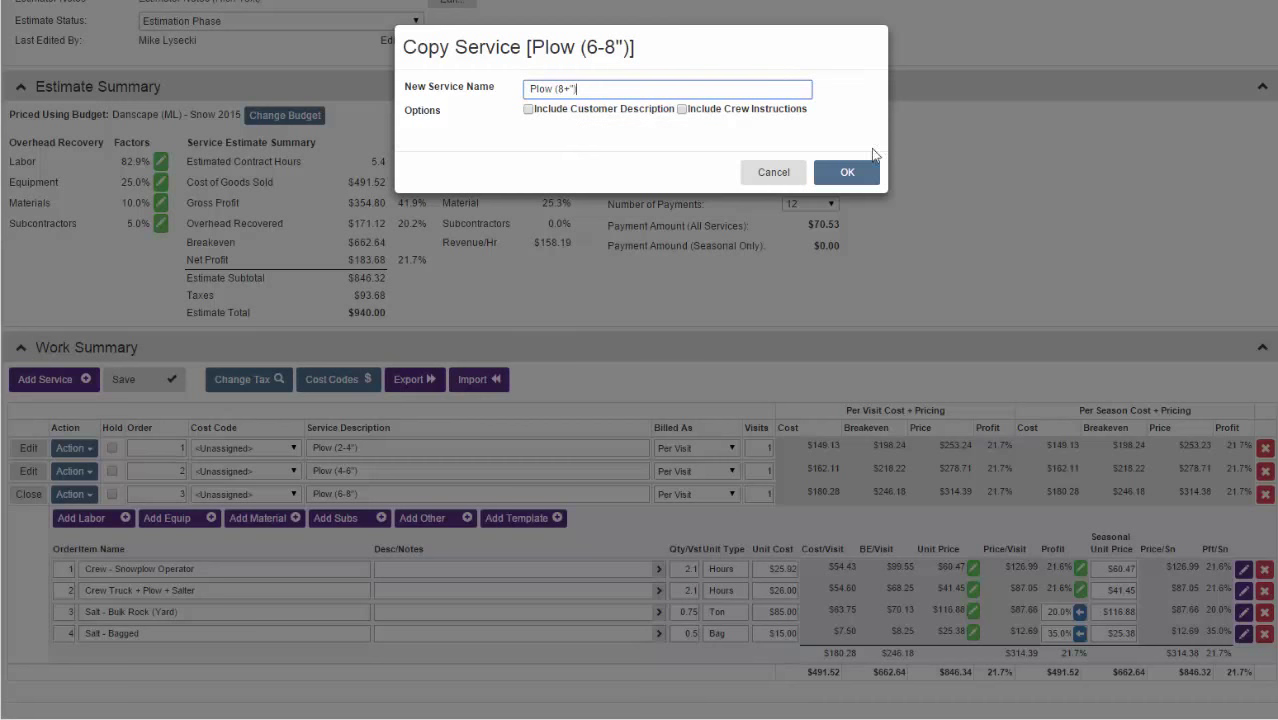
{"action": "left_click", "coordinate": [846, 172]}
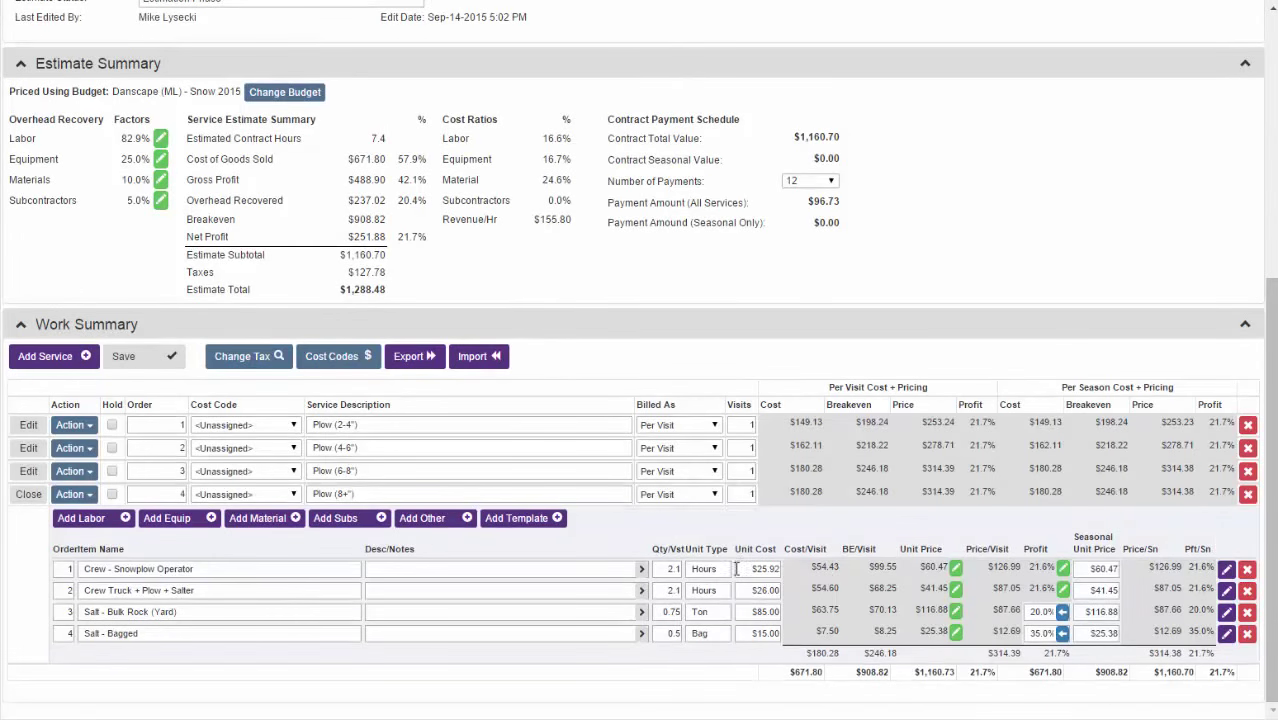
Set the snowplow operator and crew truck quantities of Plow (8+") to 3 hours each
{"action": "double_click", "coordinate": [660, 568]}
{"action": "type", "text": "3"}
{"action": "key", "text": "Tab"}
{"action": "type", "text": "3"}
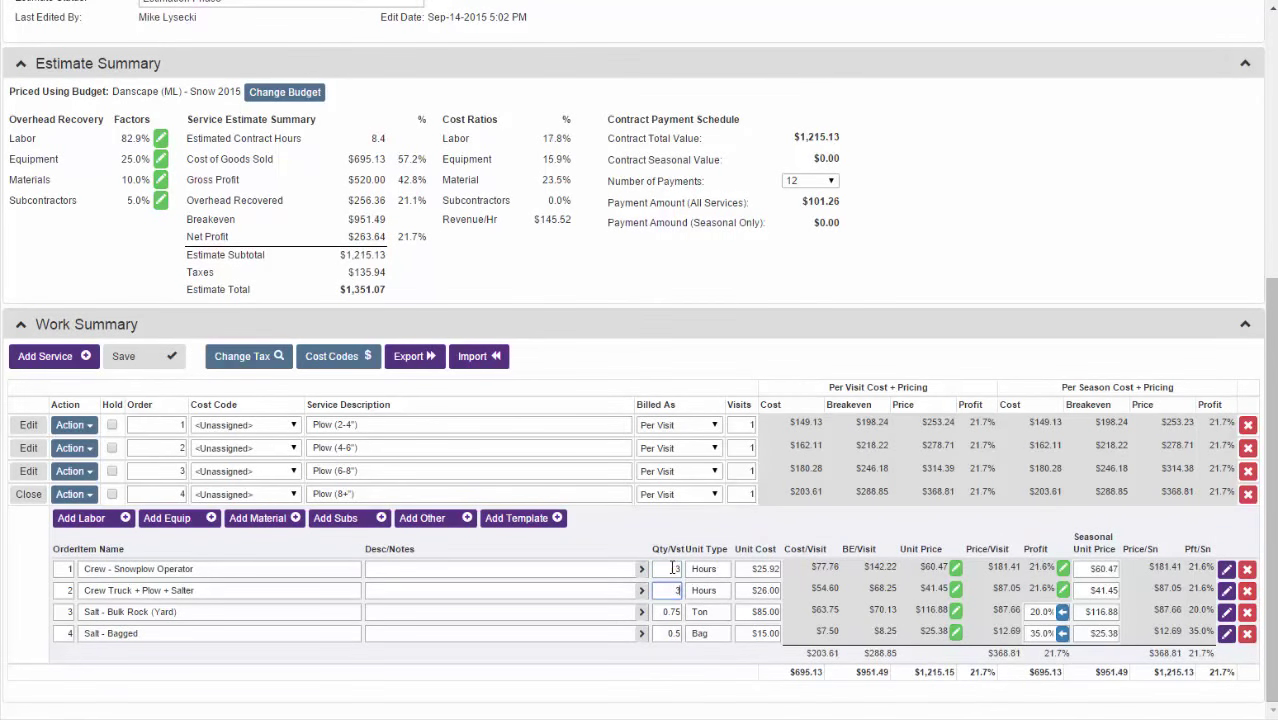
{"action": "key", "text": "shift+Tab"}
Set Plow (8+") bulk rock salt to .85 ton and bagged salt to .7 bag, and close the service's item list
{"action": "double_click", "coordinate": [662, 610]}
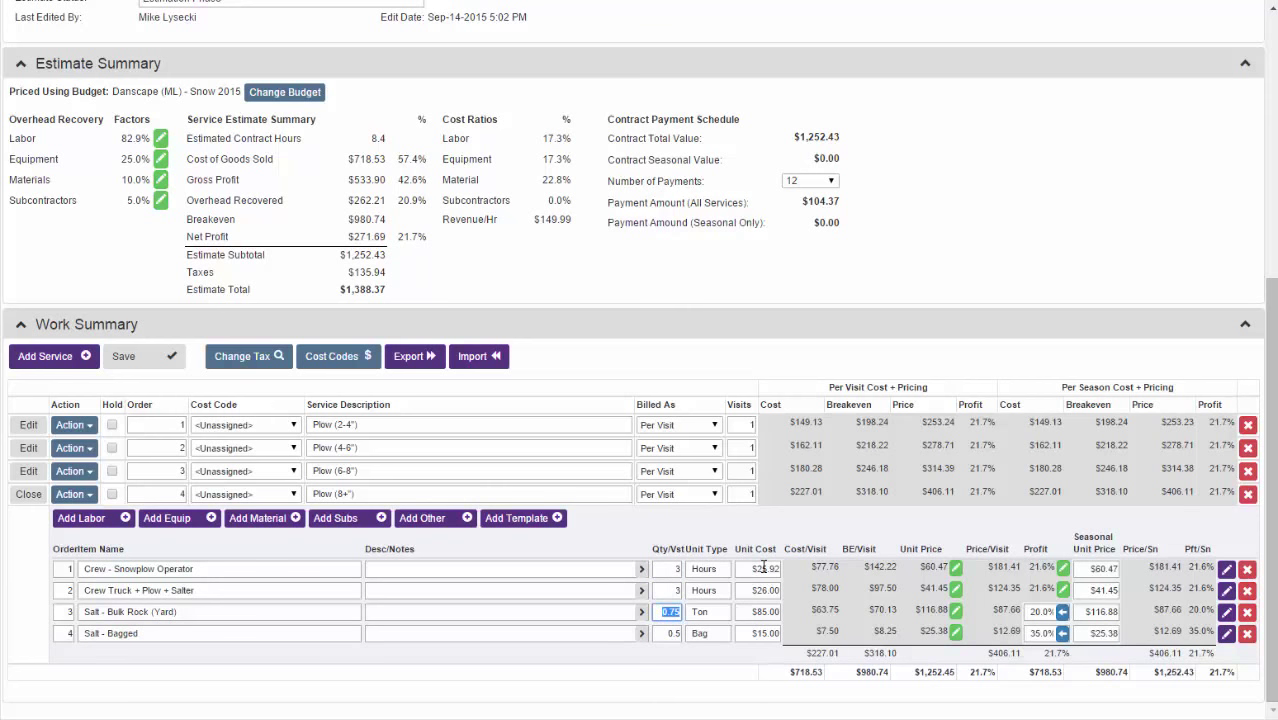
{"action": "type", "text": "8"}
{"action": "double_click", "coordinate": [668, 633]}
{"action": "key", "text": "BackSpace"}
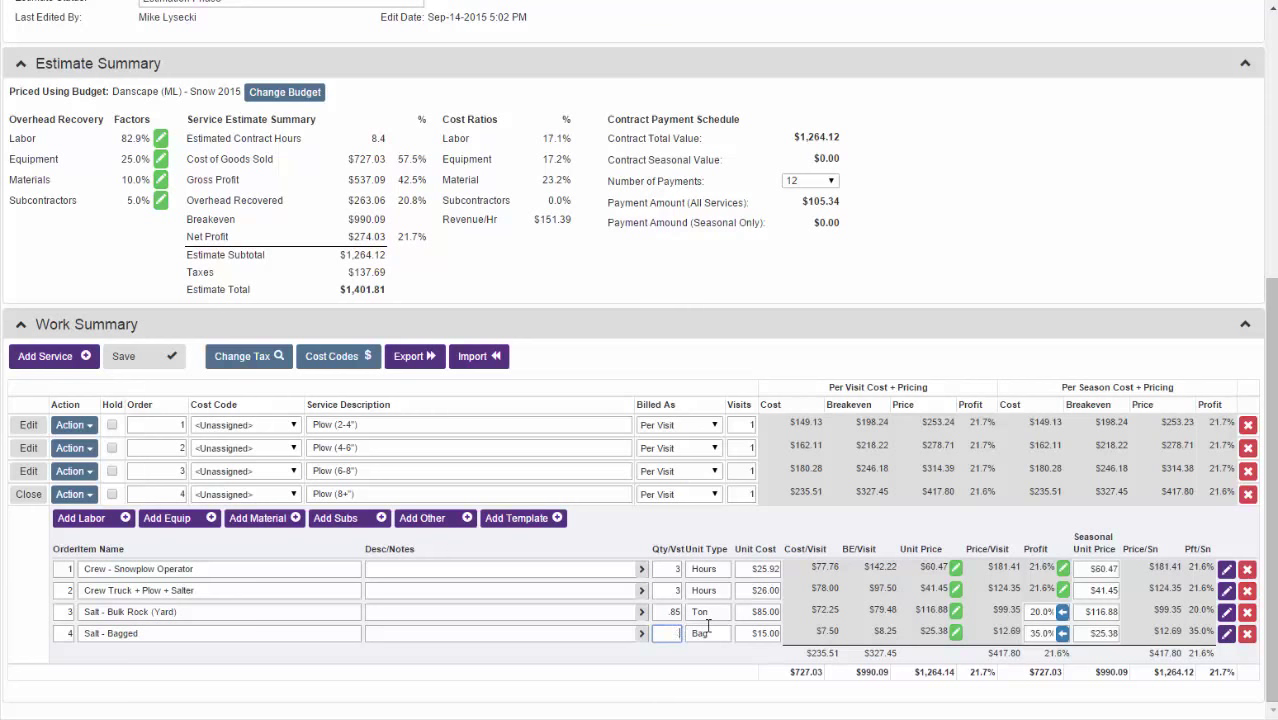
{"action": "left_click", "coordinate": [608, 684]}
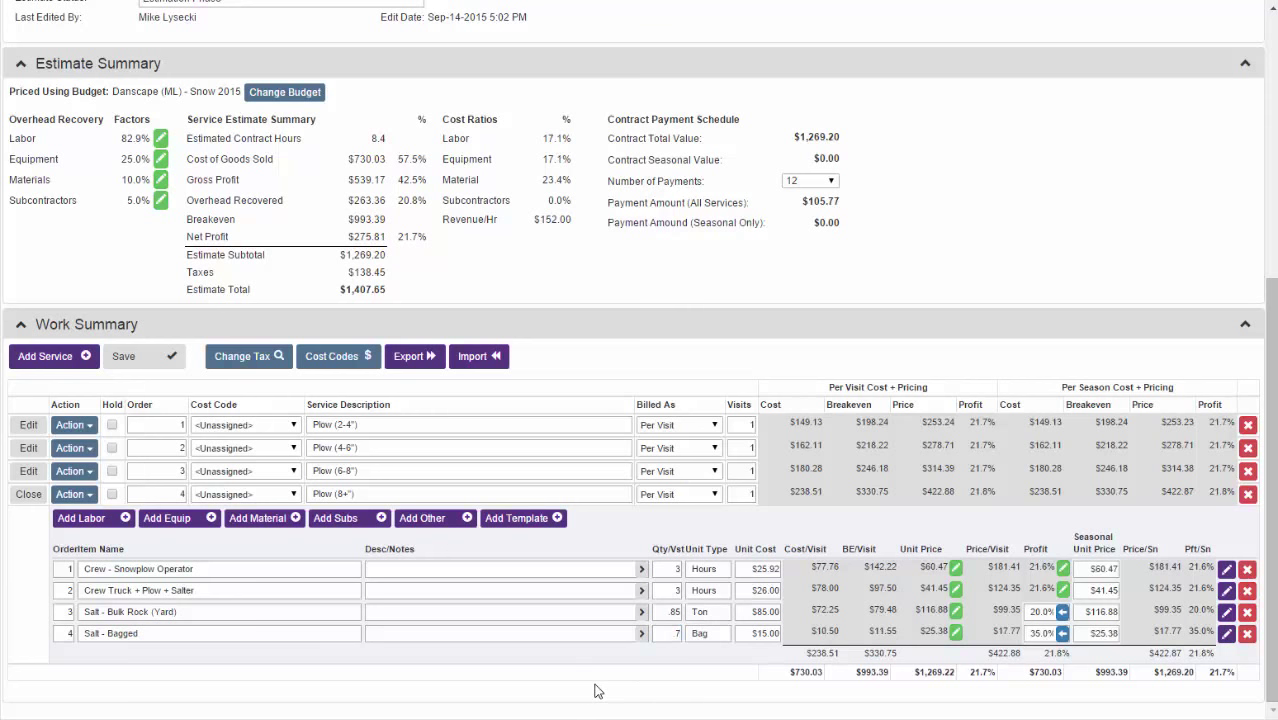
{"action": "left_click", "coordinate": [38, 497]}
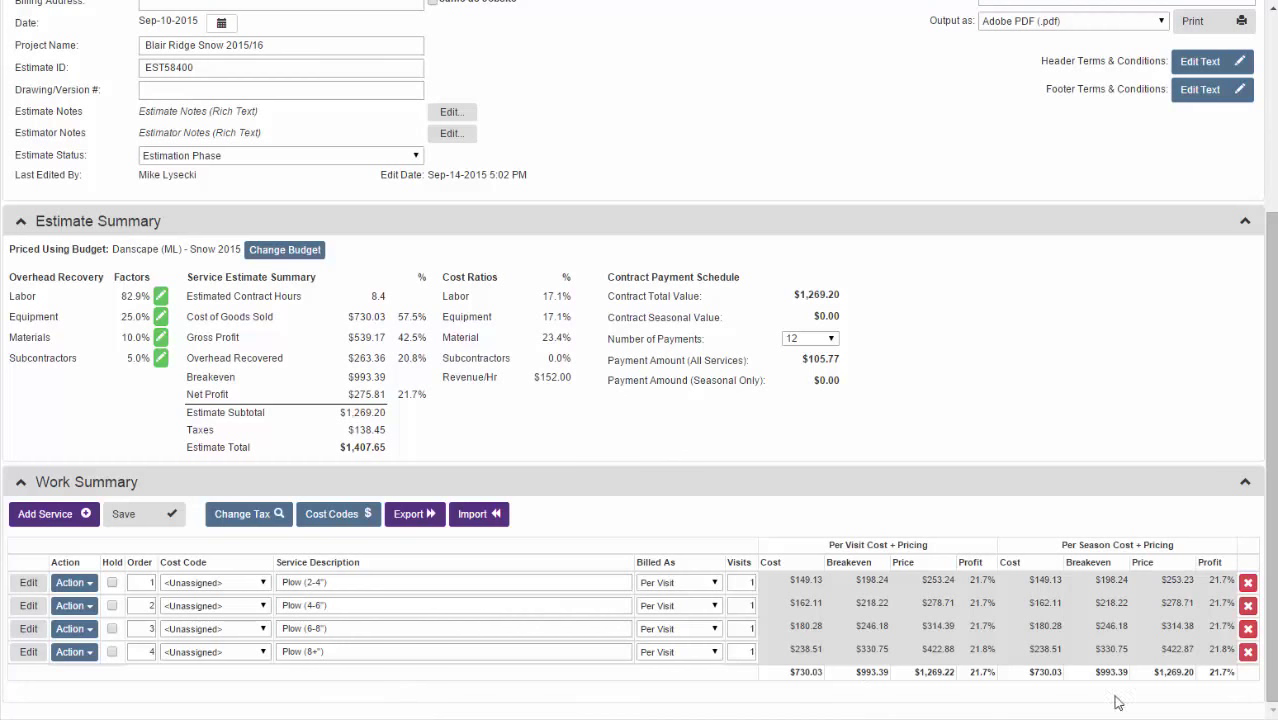
Delete the Plow (4-6"), Plow (6-8") and Plow (8+") services from the work summary
{"action": "left_click", "coordinate": [1248, 606]}
{"action": "left_click", "coordinate": [666, 148]}
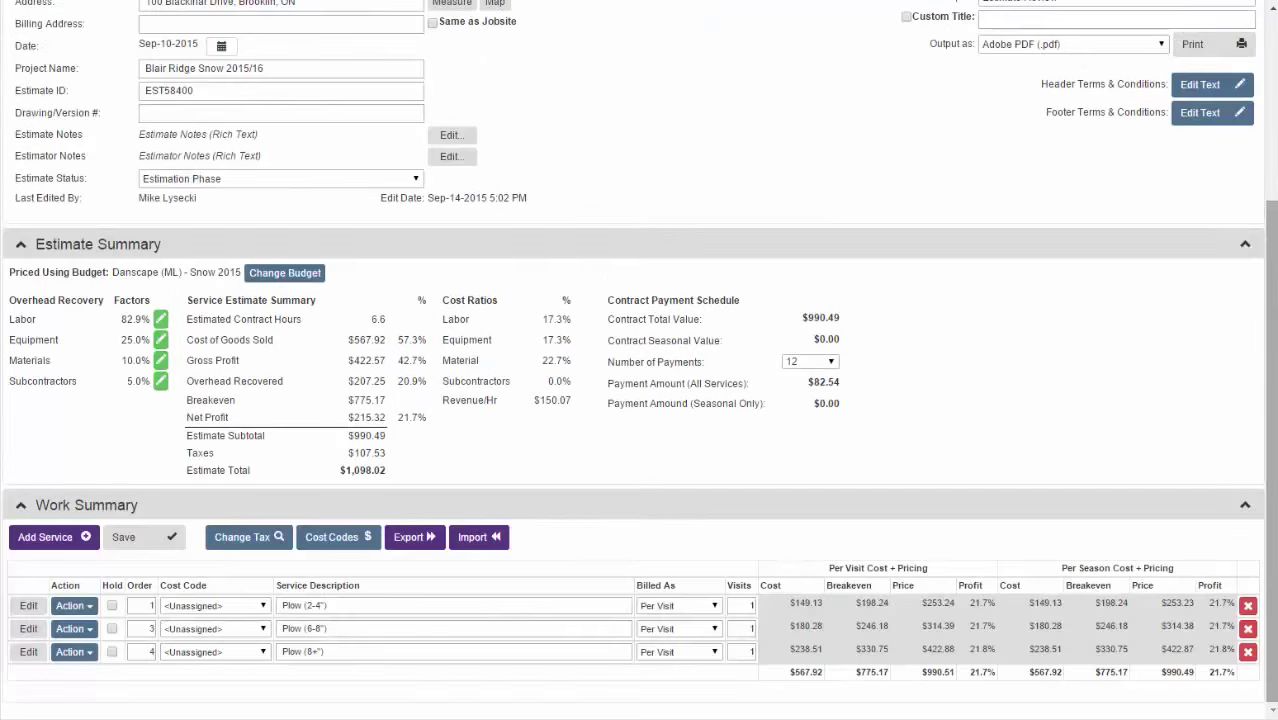
{"action": "left_click", "coordinate": [1248, 628]}
{"action": "left_click", "coordinate": [672, 147]}
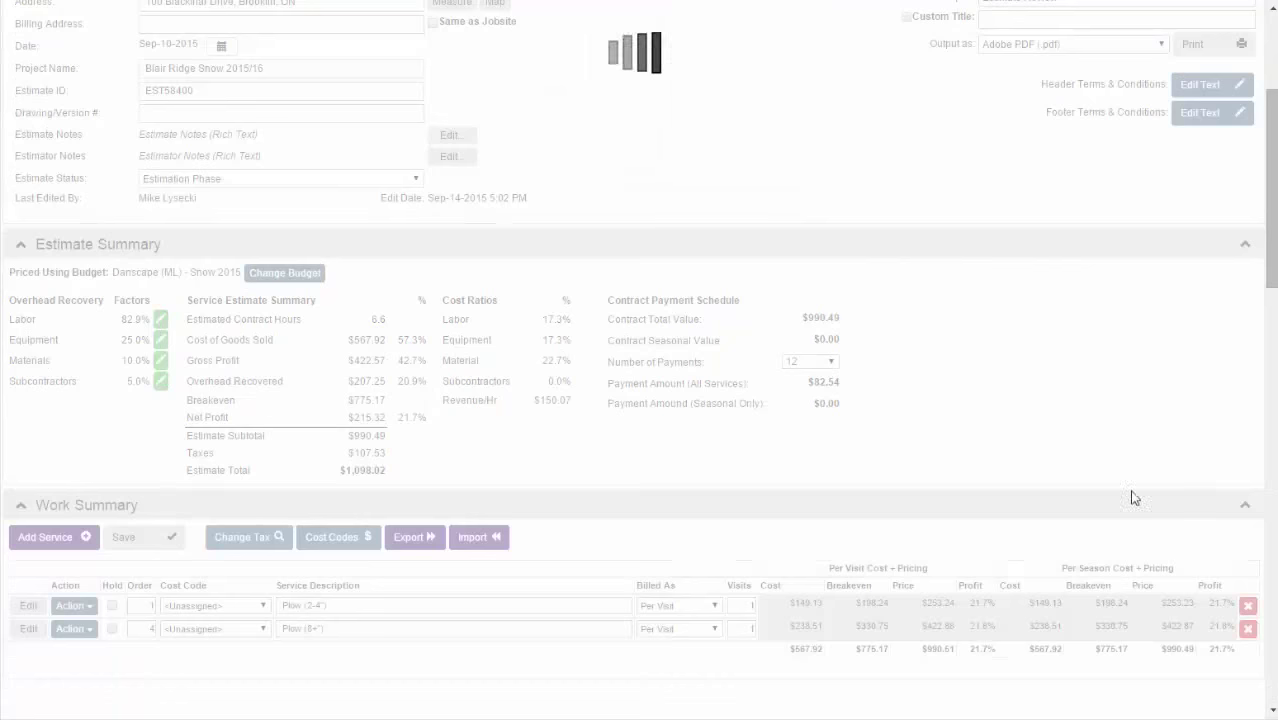
{"action": "left_click", "coordinate": [1248, 651]}
{"action": "left_click", "coordinate": [670, 147]}
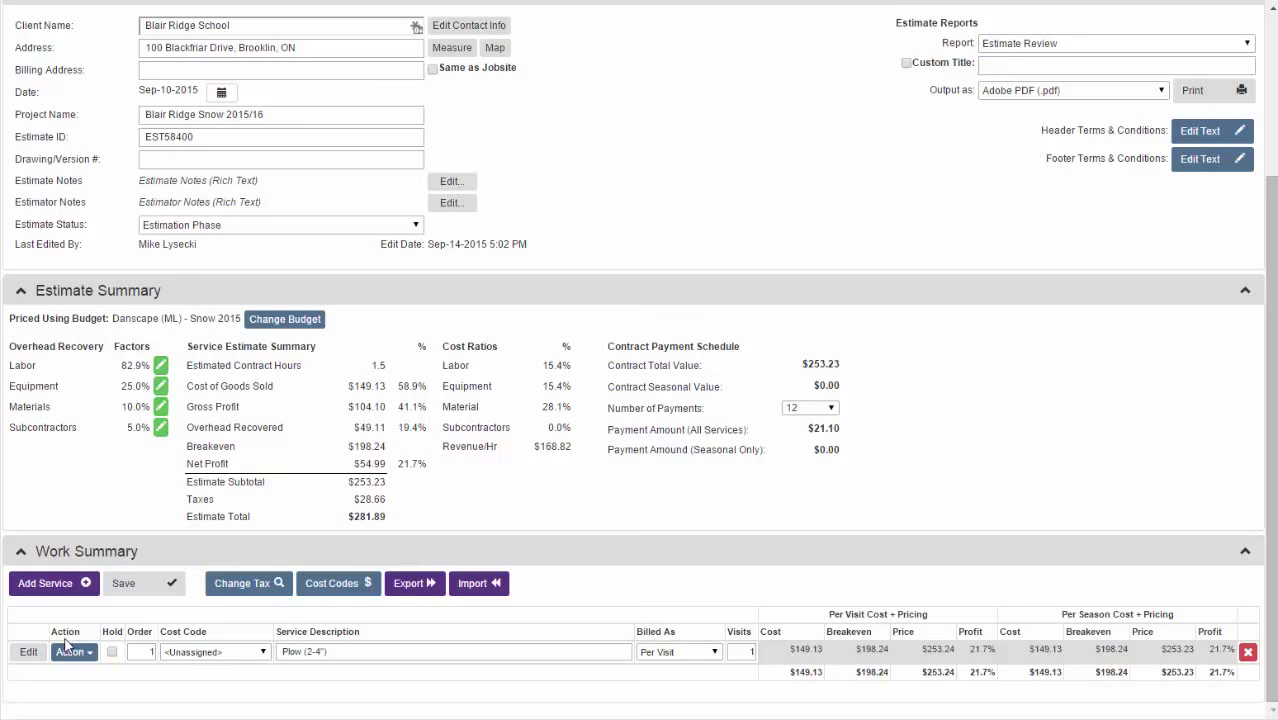
Add a new service named Plow (4-6") to the work summary
{"action": "left_click", "coordinate": [51, 583]}
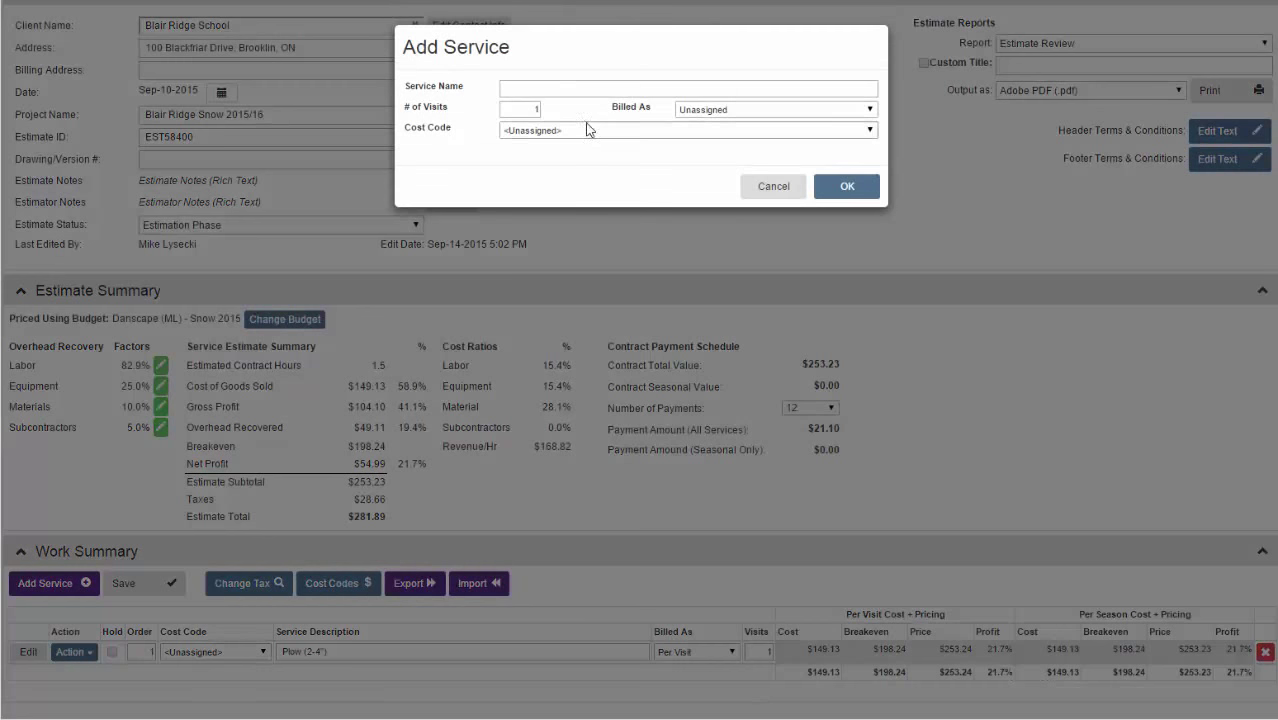
{"action": "left_click", "coordinate": [572, 90]}
{"action": "type", "text": "Plow (4-6\""}
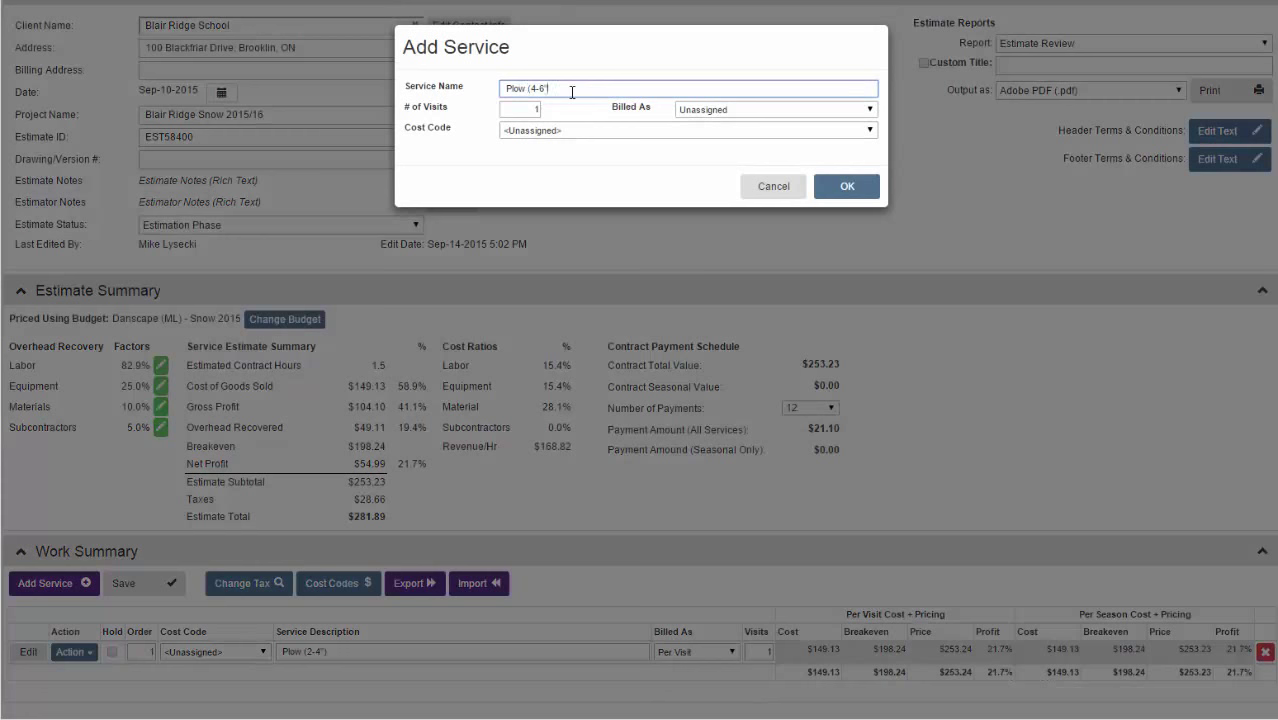
{"action": "left_click", "coordinate": [845, 186]}
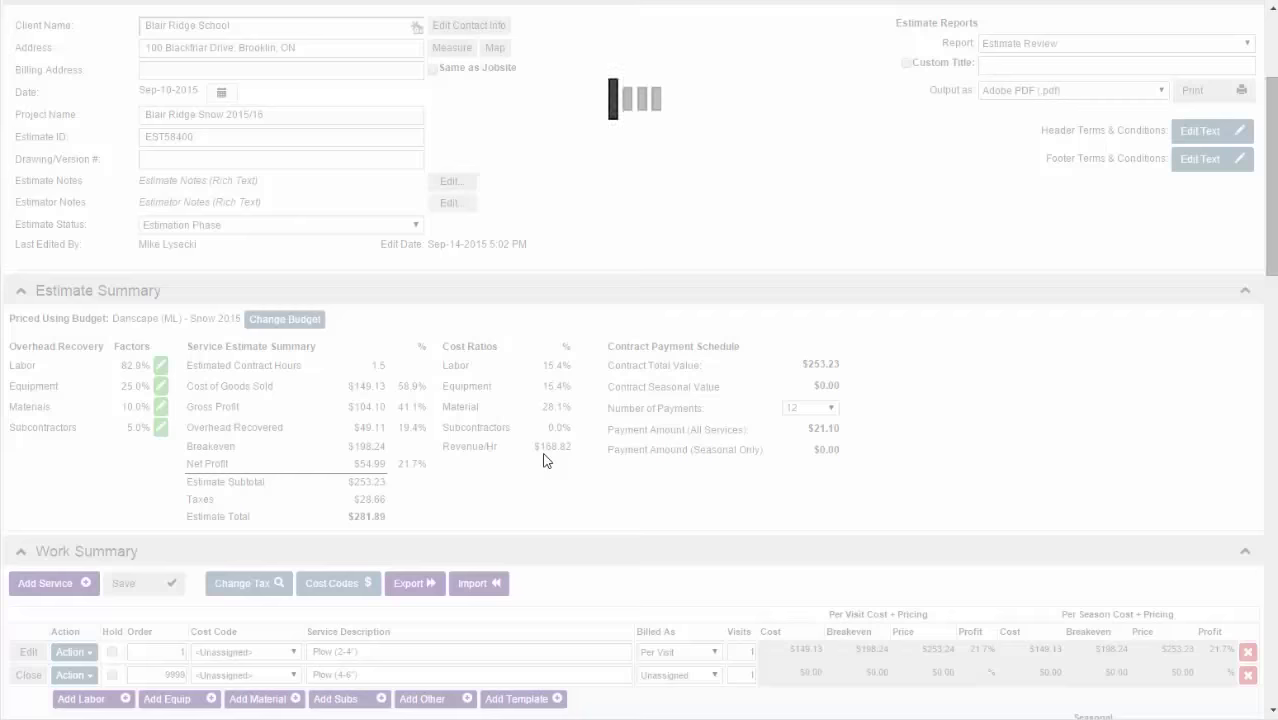
Load the Snowplow Template [Hard Lot] items into the list of items to add to Plow (4-6")
{"action": "scroll", "coordinate": [546, 462], "scroll_direction": "down", "scroll_amount": 2}
{"action": "left_click", "coordinate": [495, 605]}
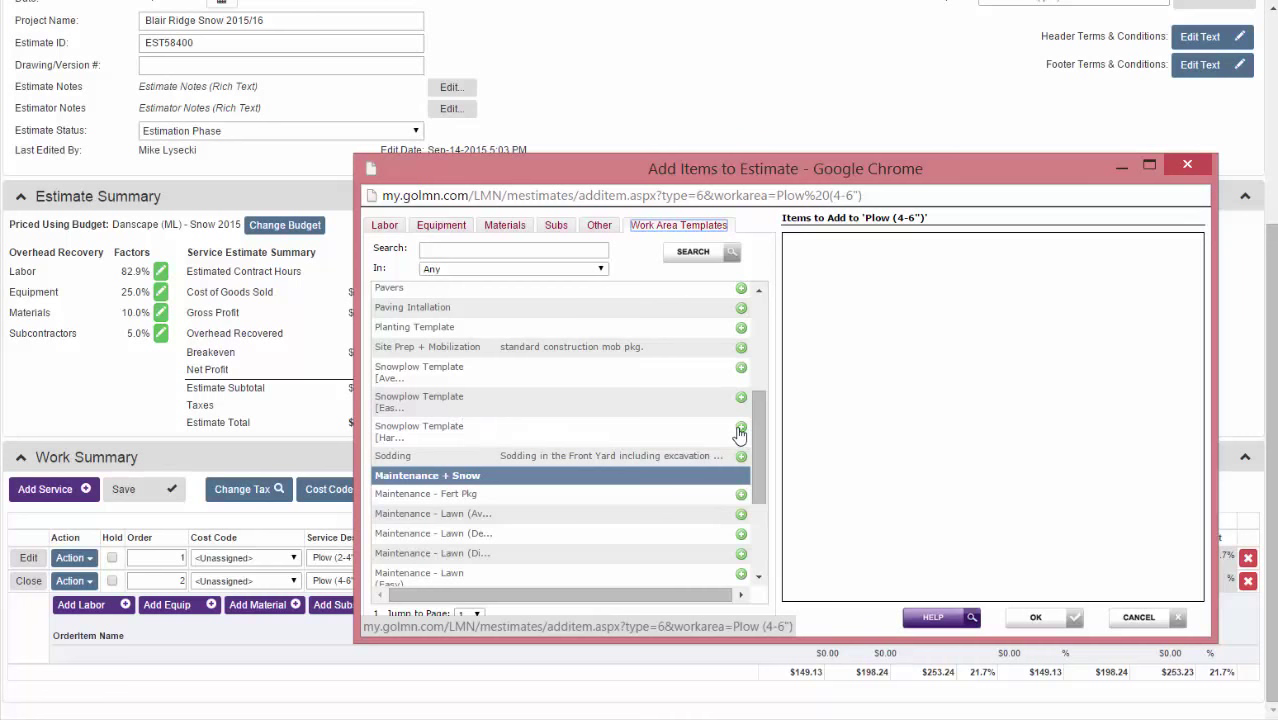
{"action": "left_click", "coordinate": [741, 428]}
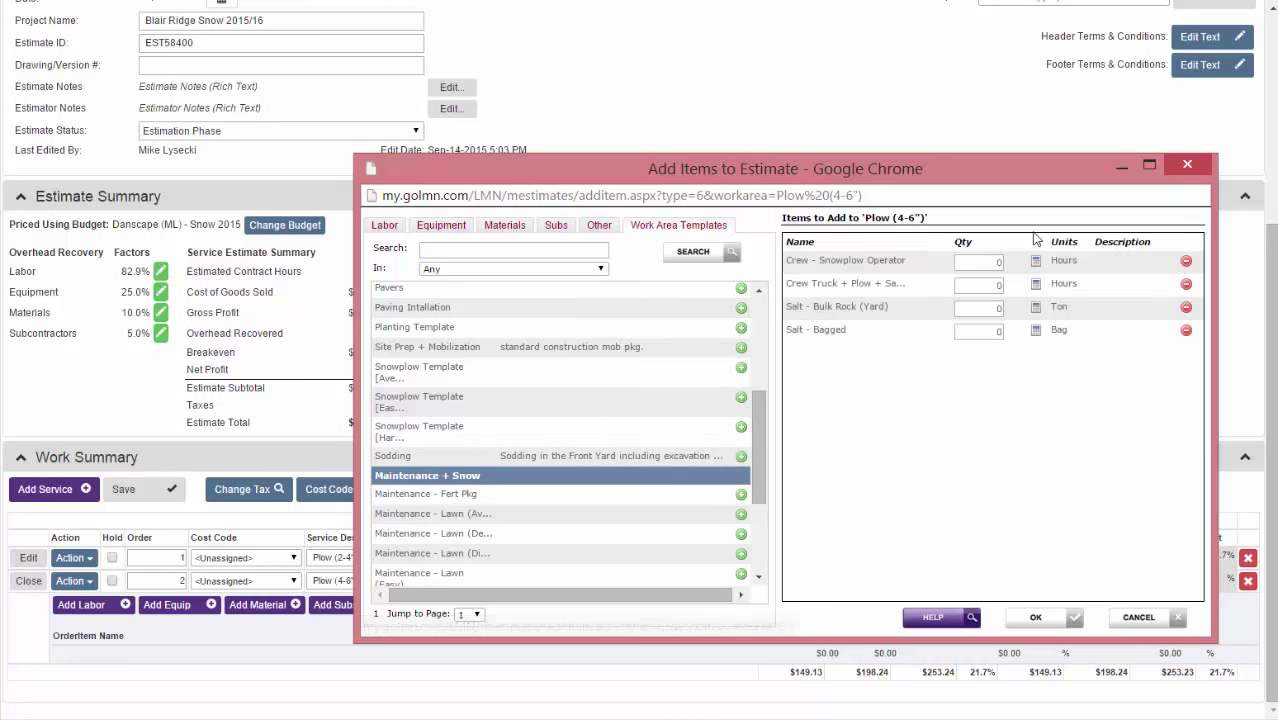
Calculate the snowplow operator hours for 1.2 acres at the suggested rate, and set the crew truck to 2.4 hours
{"action": "left_click", "coordinate": [1036, 263]}
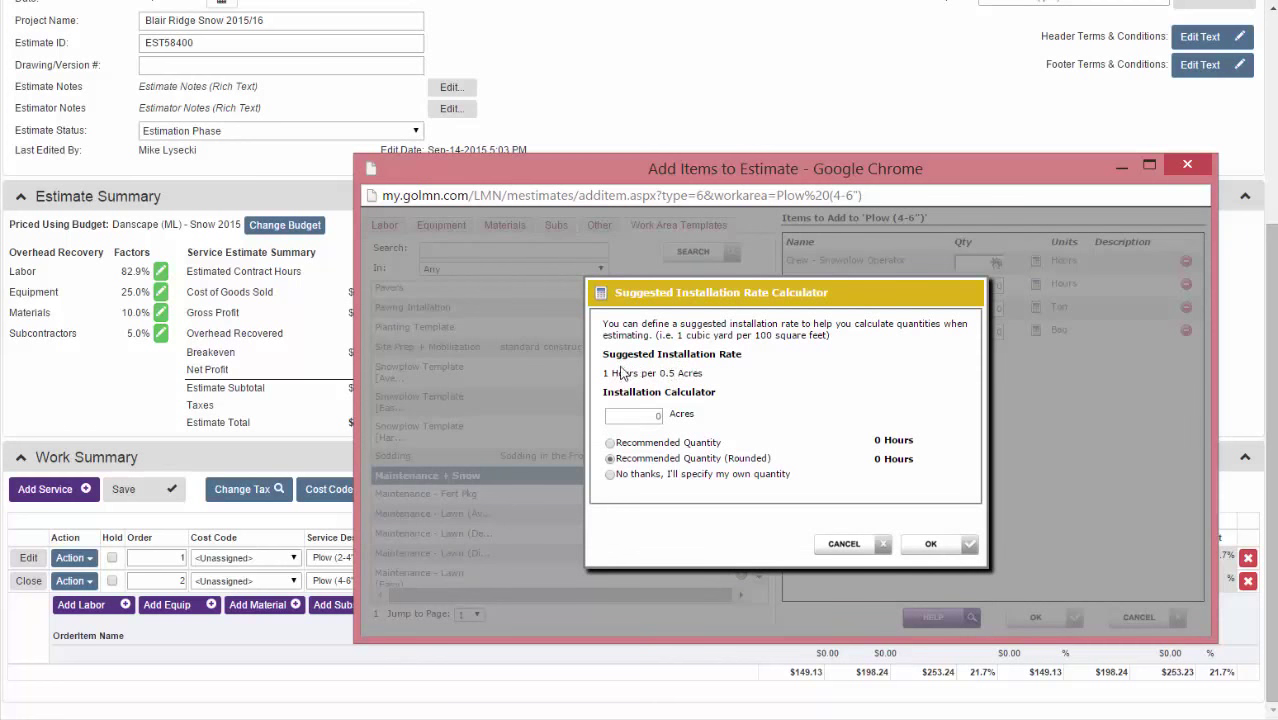
{"action": "left_click", "coordinate": [642, 413]}
{"action": "type", "text": "1.2"}
{"action": "left_click", "coordinate": [830, 420]}
{"action": "left_click", "coordinate": [928, 544]}
{"action": "left_click", "coordinate": [990, 287]}
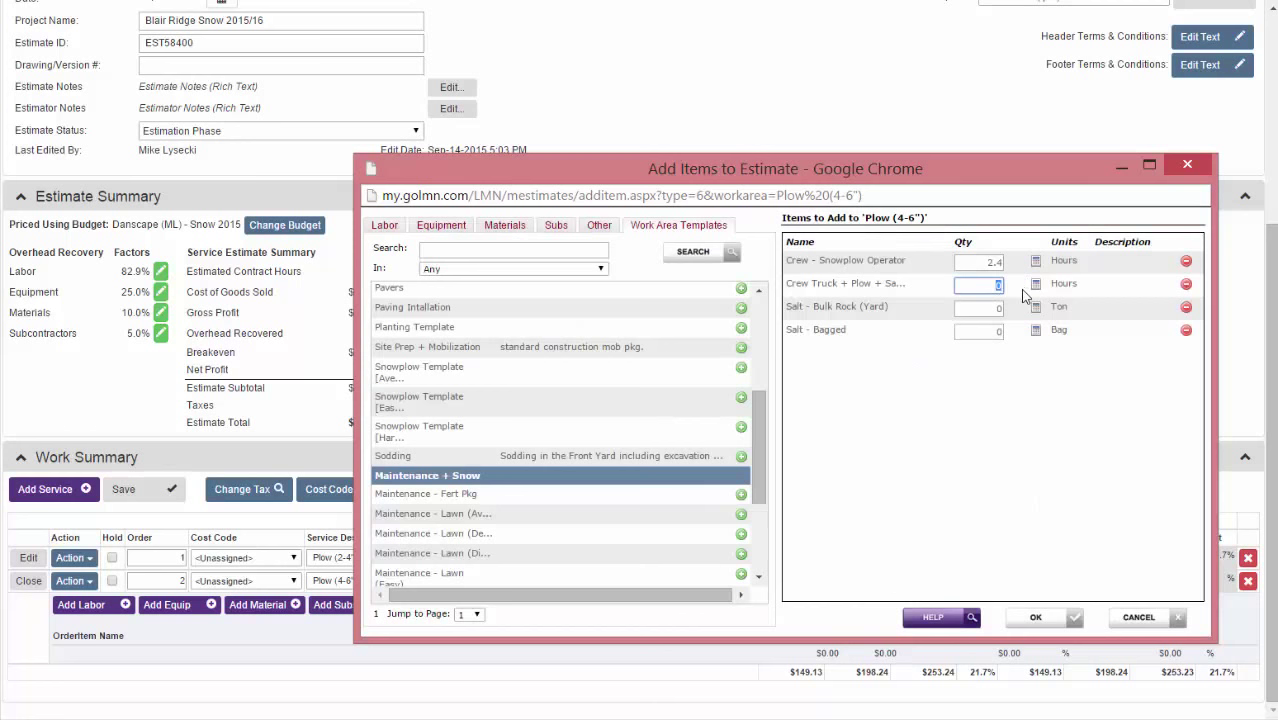
{"action": "type", "text": "2.4"}
{"action": "key", "text": "Tab"}
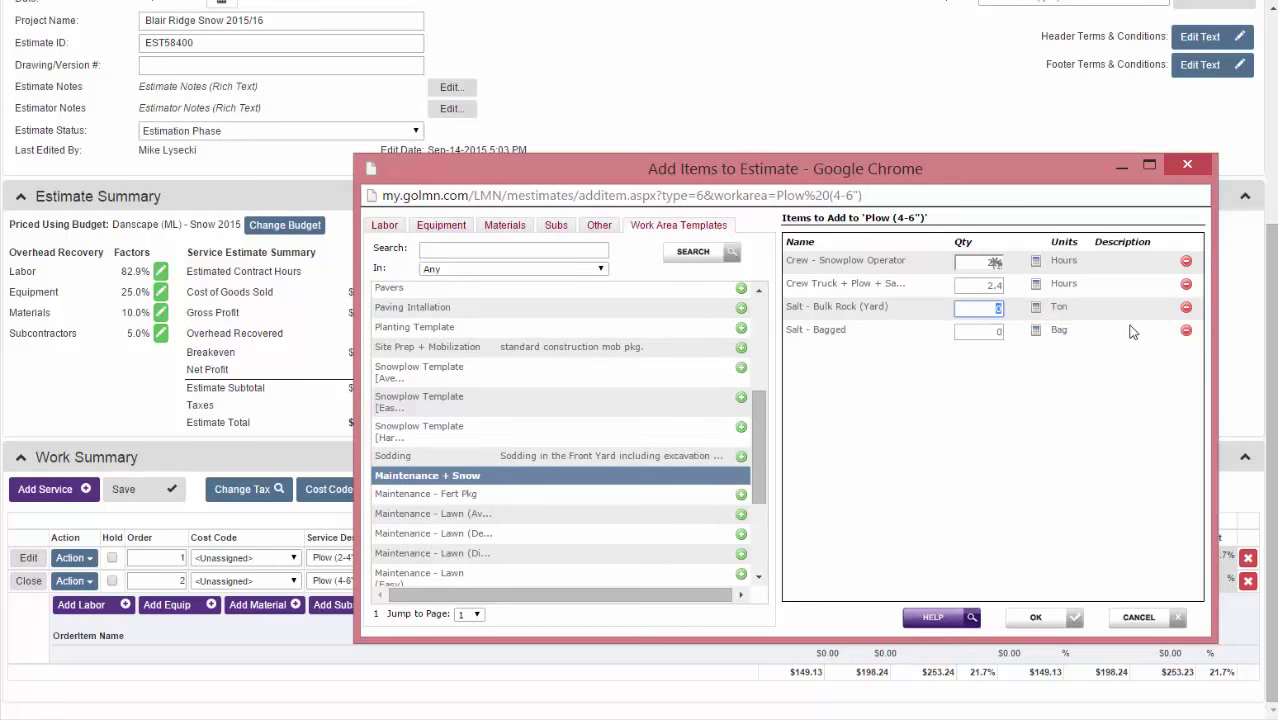
Set bulk rock salt to .5 ton and bagged salt to .5 bag, add the items to Plow (4-6") and close its item list
{"action": "key", "text": "Tab"}
{"action": "type", "text": ".5"}
{"action": "left_click", "coordinate": [1033, 618]}
{"action": "scroll", "coordinate": [705, 496], "scroll_direction": "down", "scroll_amount": 1}
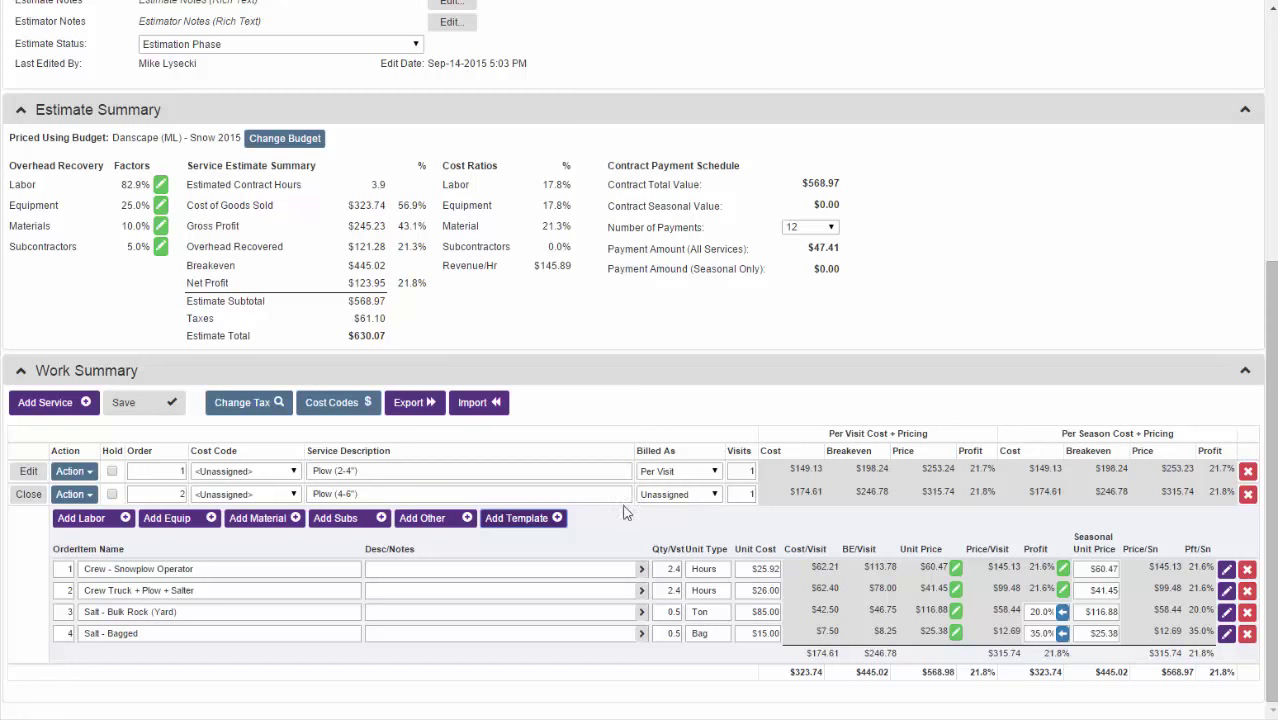
{"action": "left_click", "coordinate": [28, 494]}
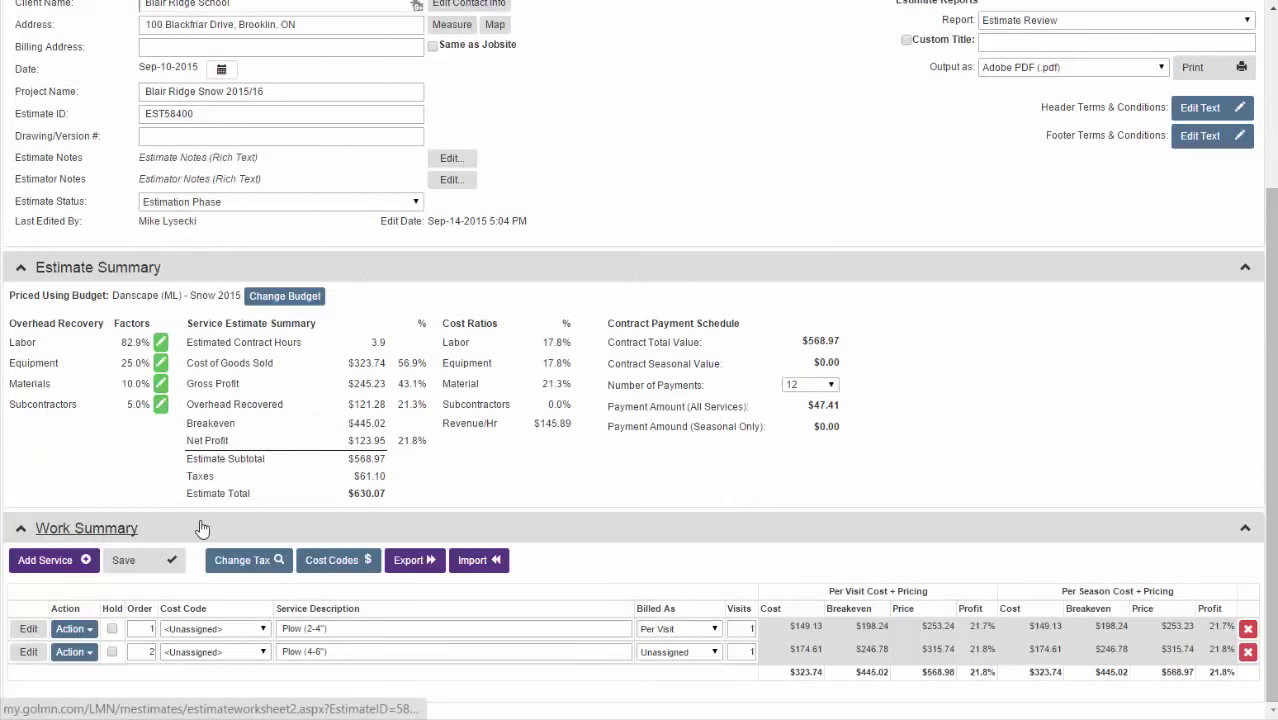
Set the billing of both the Plow (2-4") and Plow (4-6") services to Per Season
{"action": "left_click", "coordinate": [683, 658]}
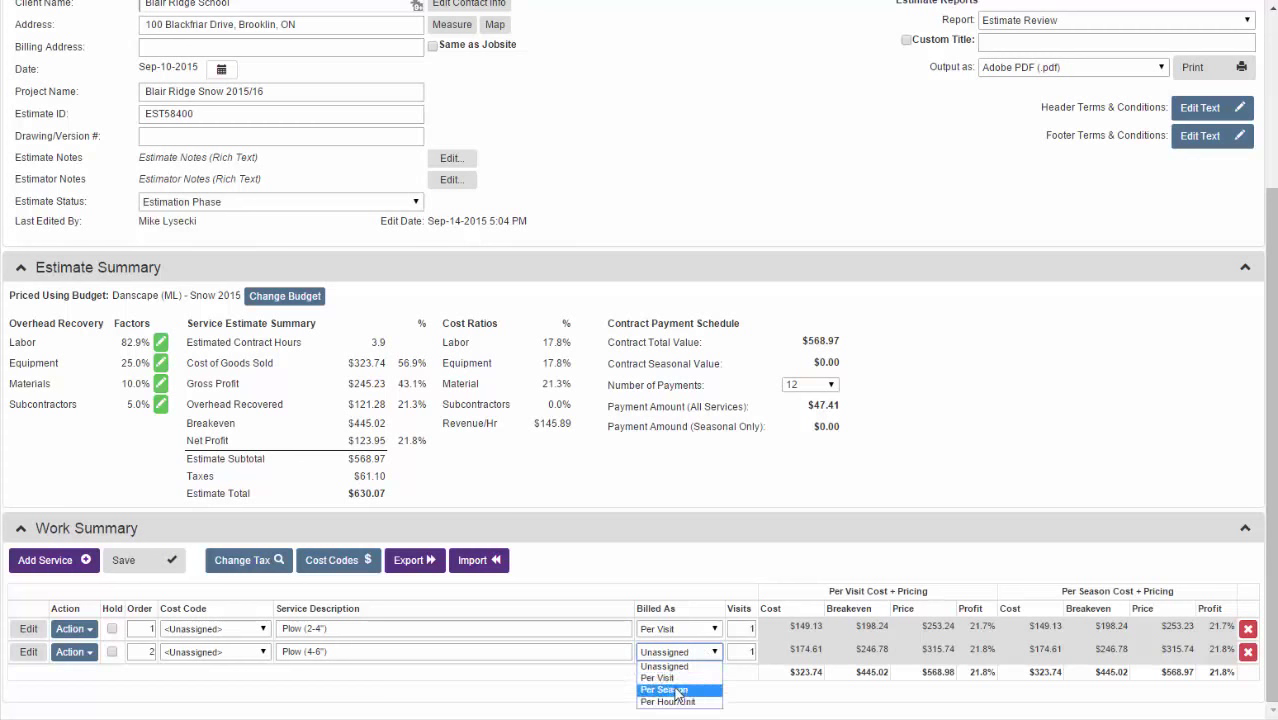
{"action": "left_click", "coordinate": [678, 677]}
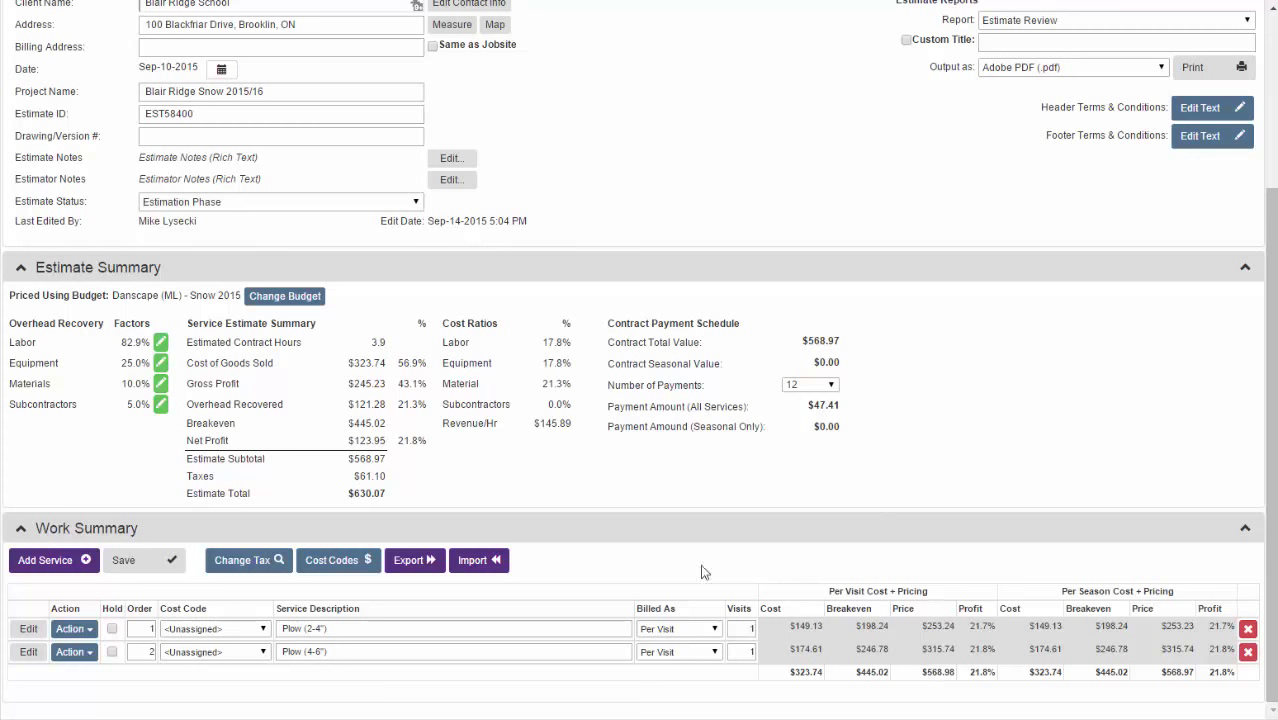
{"action": "left_click", "coordinate": [692, 629]}
{"action": "left_click", "coordinate": [689, 661]}
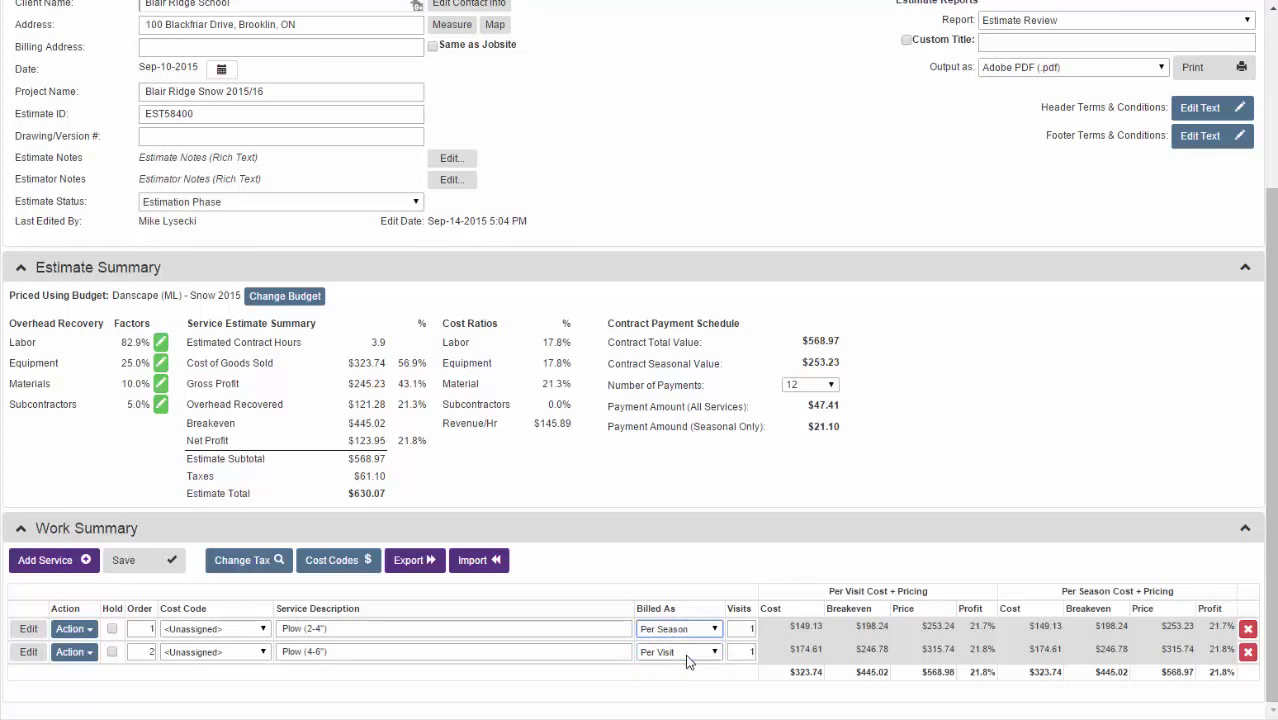
{"action": "left_click", "coordinate": [687, 661]}
{"action": "left_click", "coordinate": [685, 688]}
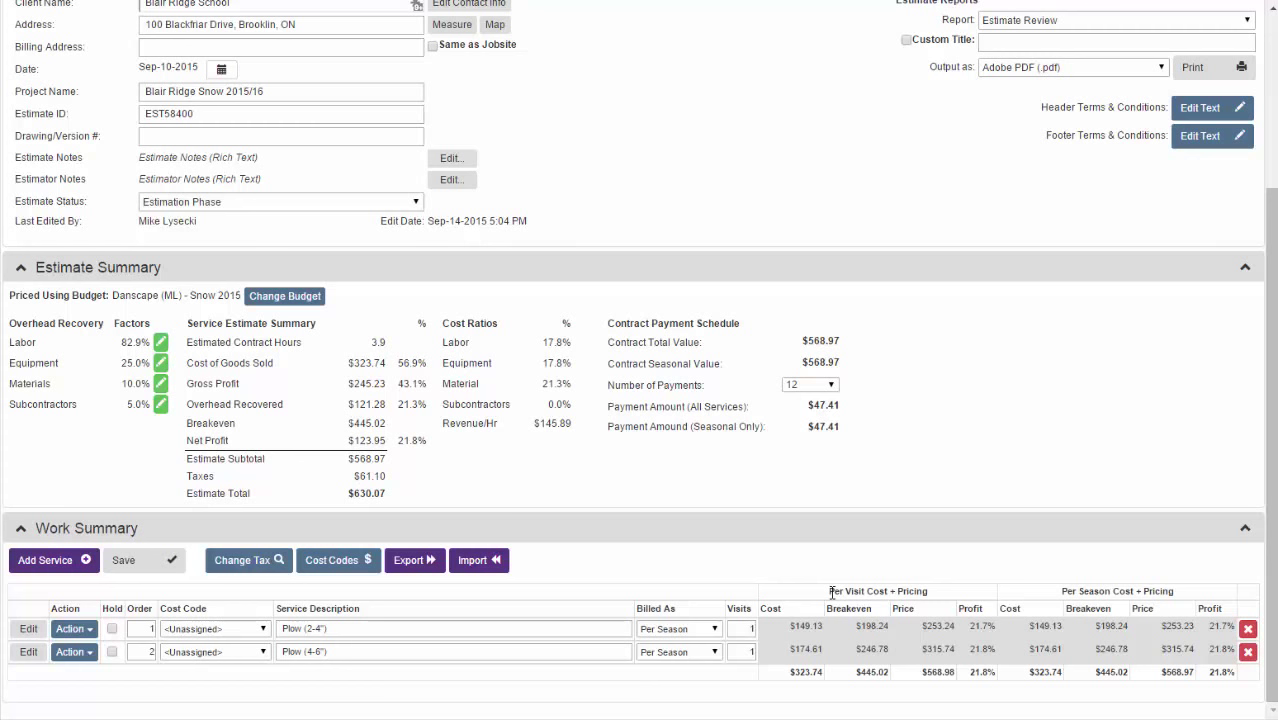
Set the number of visits to 12 for Plow (2-4") and 6 for Plow (4-6")
{"action": "double_click", "coordinate": [742, 628]}
{"action": "type", "text": "12"}
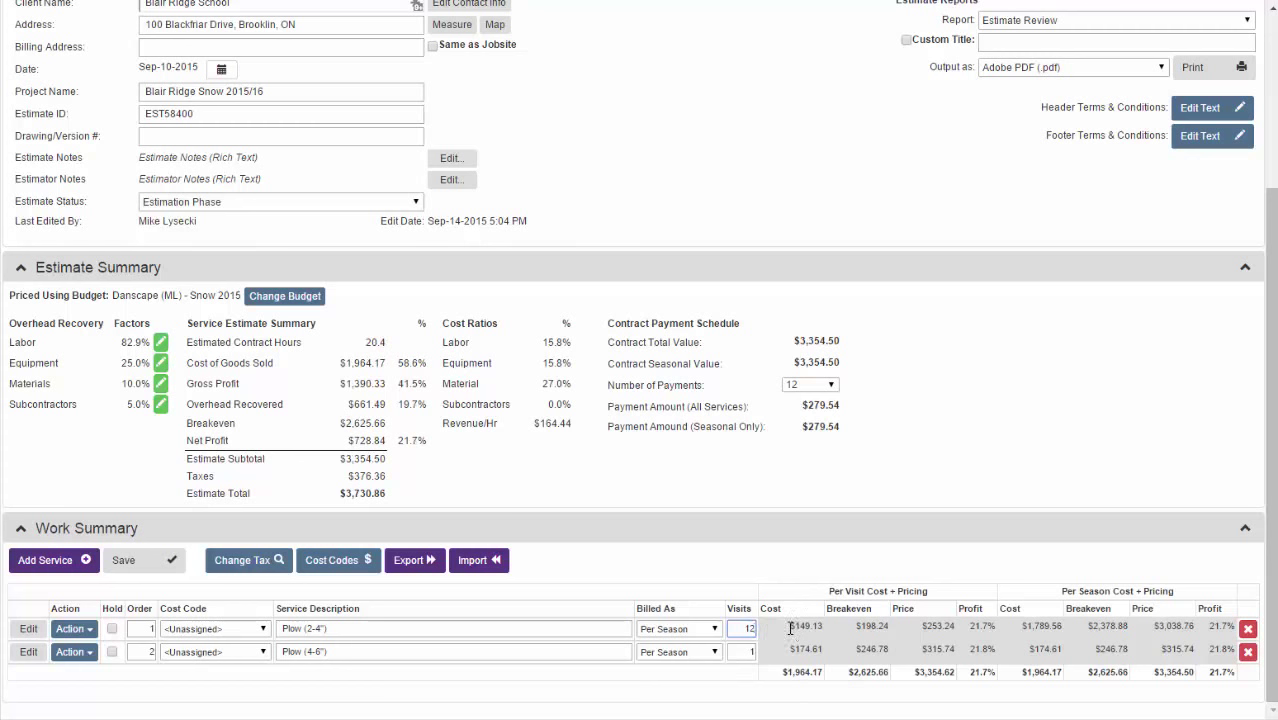
{"action": "double_click", "coordinate": [745, 651]}
{"action": "type", "text": "8"}
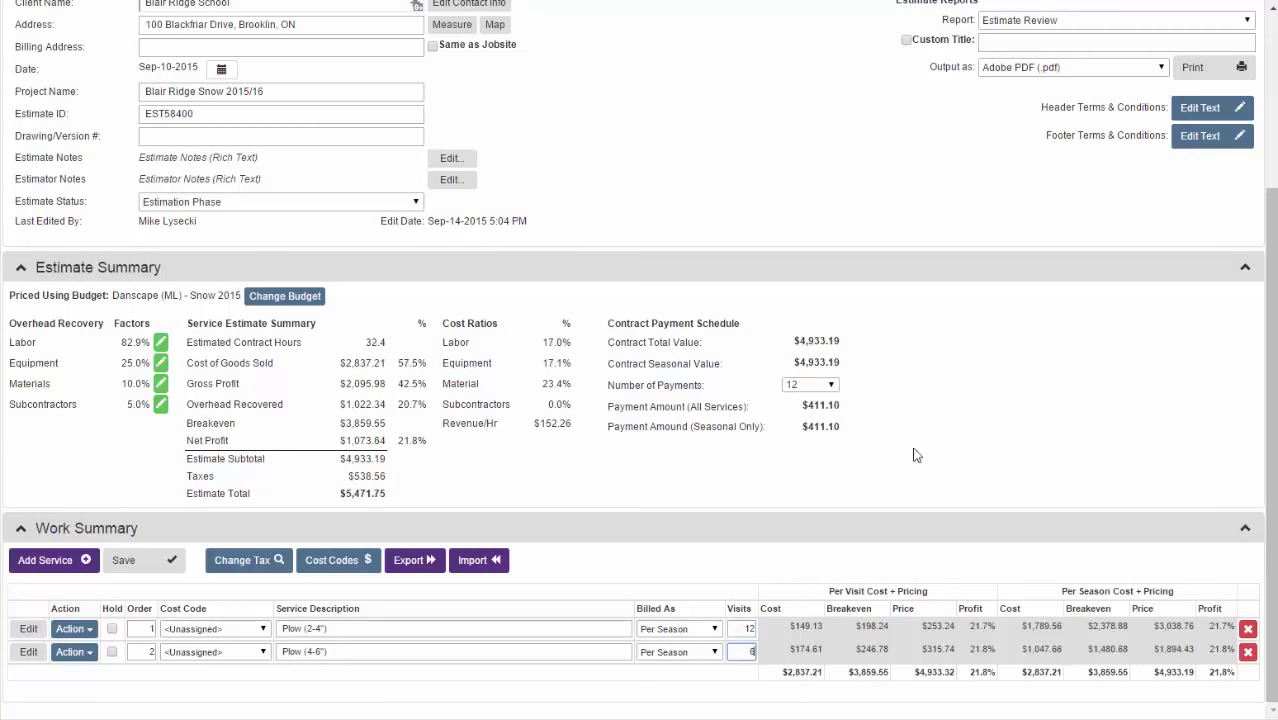
{"action": "left_click", "coordinate": [928, 448]}
Check the contract total value and set the contract payment schedule to 4 payments
{"action": "left_click_drag", "start_coordinate": [838, 336], "coordinate": [796, 341]}
{"action": "left_click", "coordinate": [850, 372]}
{"action": "left_click", "coordinate": [812, 385]}
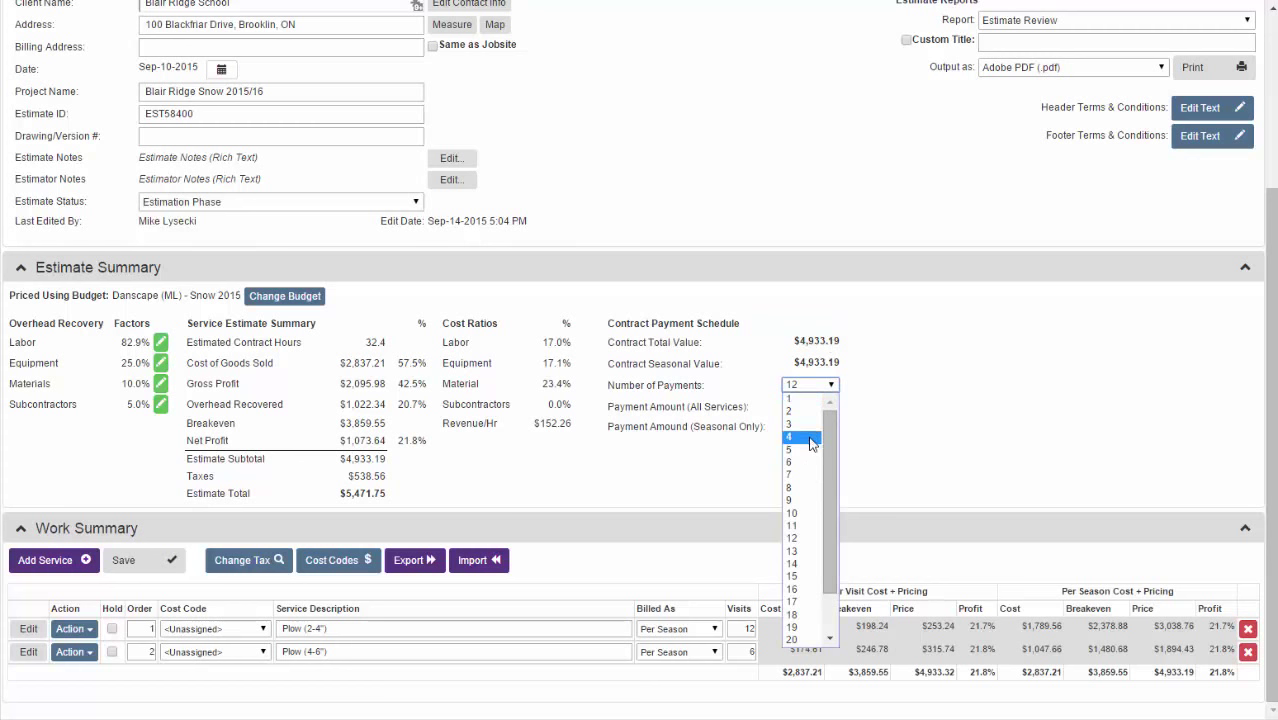
{"action": "left_click", "coordinate": [812, 439]}
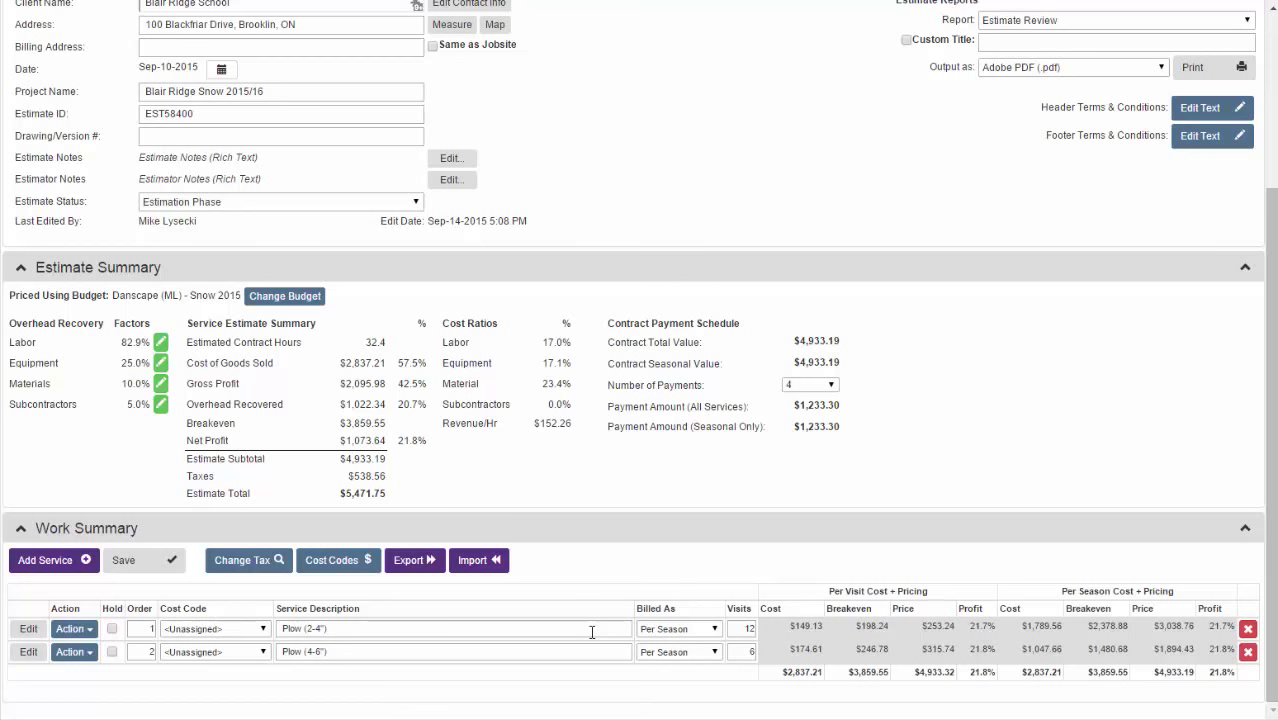
Go to the work area templates and open Snowplow Template (Salt Only)
{"action": "scroll", "coordinate": [592, 632], "scroll_direction": "up", "scroll_amount": 3}
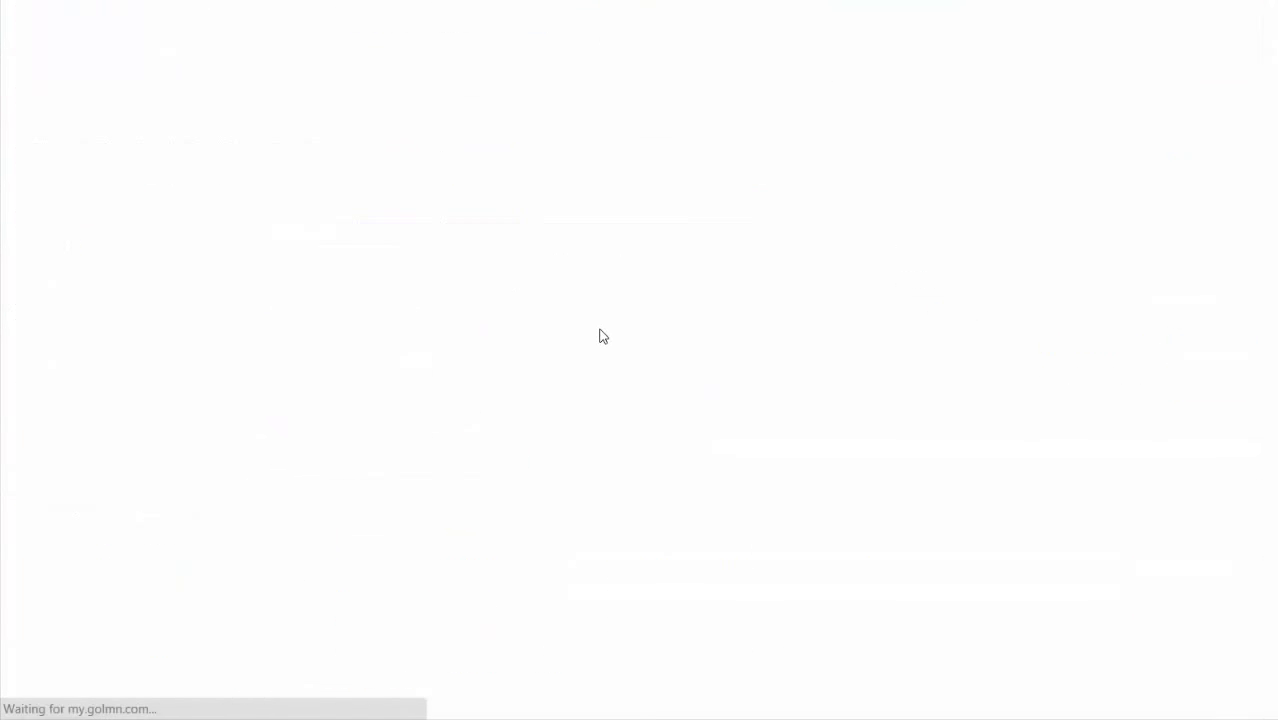
{"action": "scroll", "coordinate": [558, 305], "scroll_direction": "down", "scroll_amount": 3}
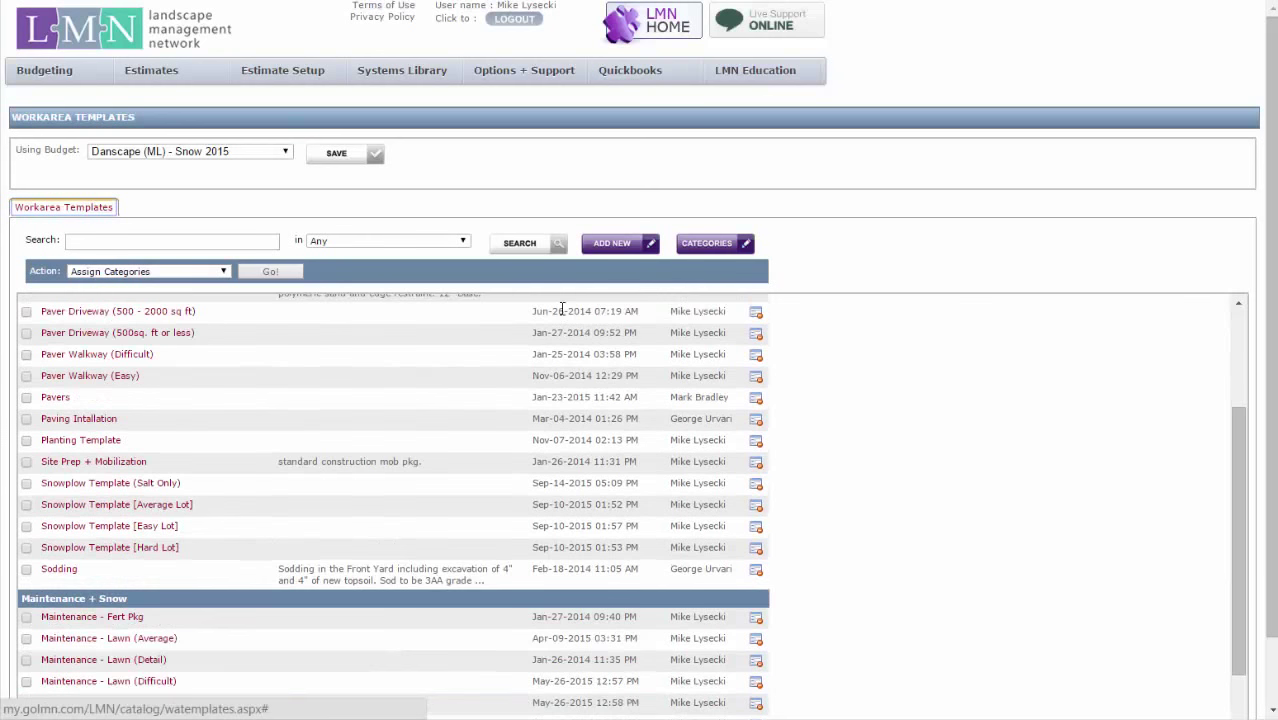
{"action": "left_click", "coordinate": [150, 483]}
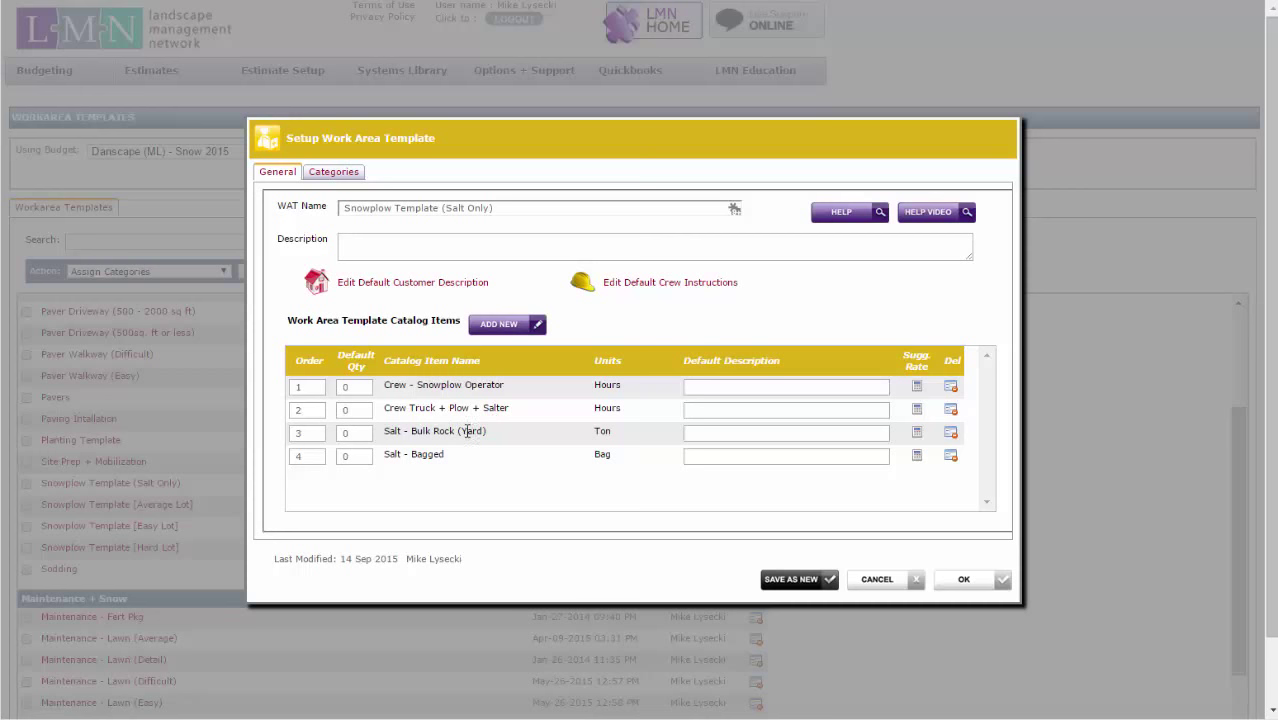
Review the suggested installation rates of the template's operator, truck, bulk salt and bagged salt items, and close the template
{"action": "left_click", "coordinate": [916, 390]}
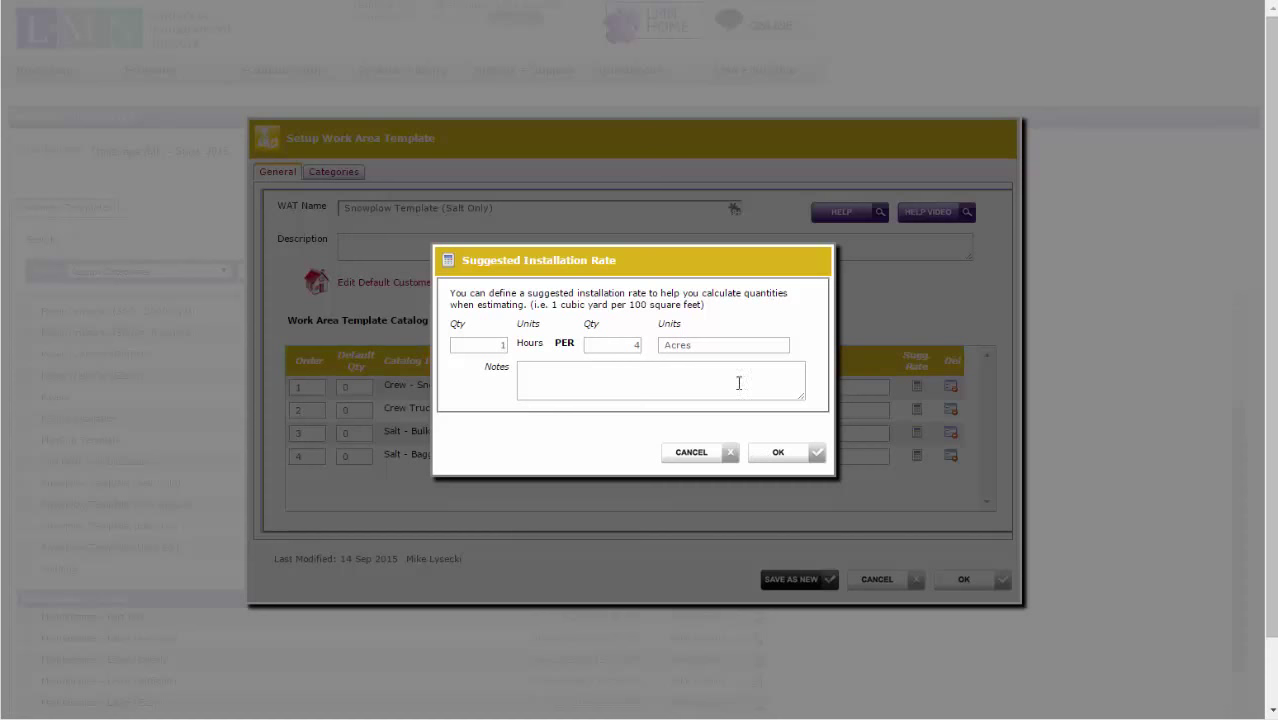
{"action": "left_click", "coordinate": [768, 455]}
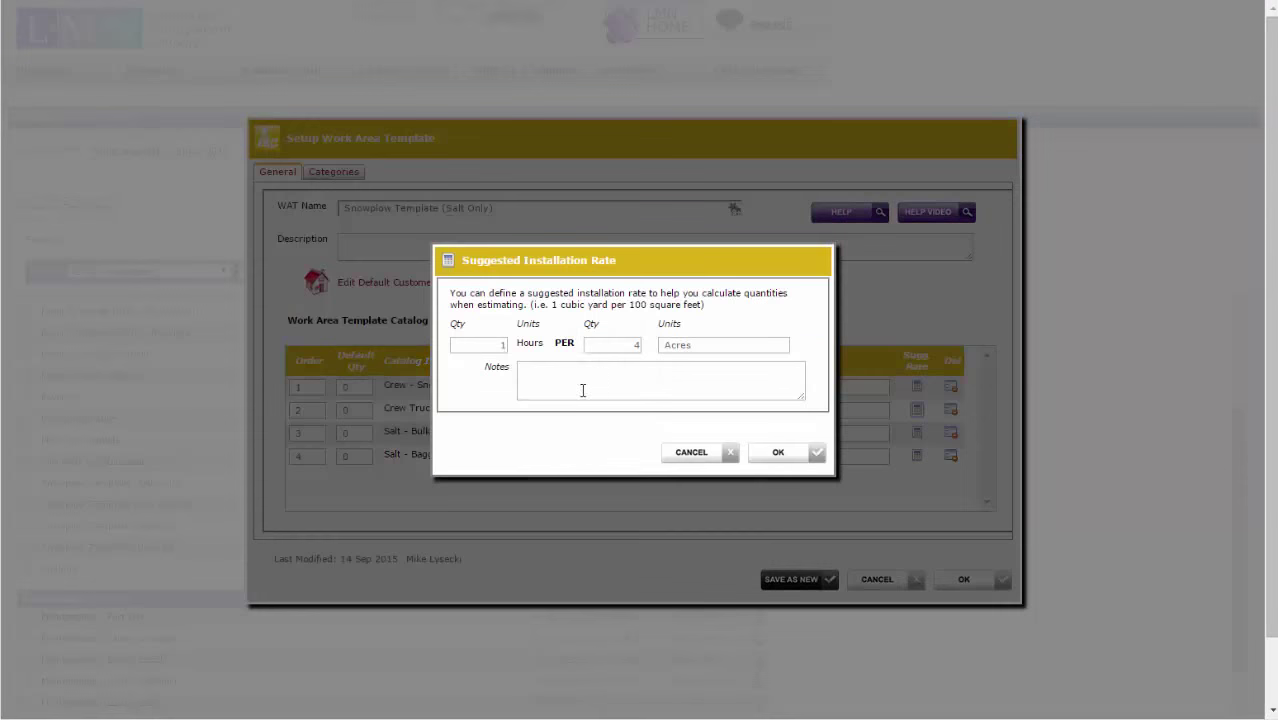
{"action": "left_click", "coordinate": [916, 409]}
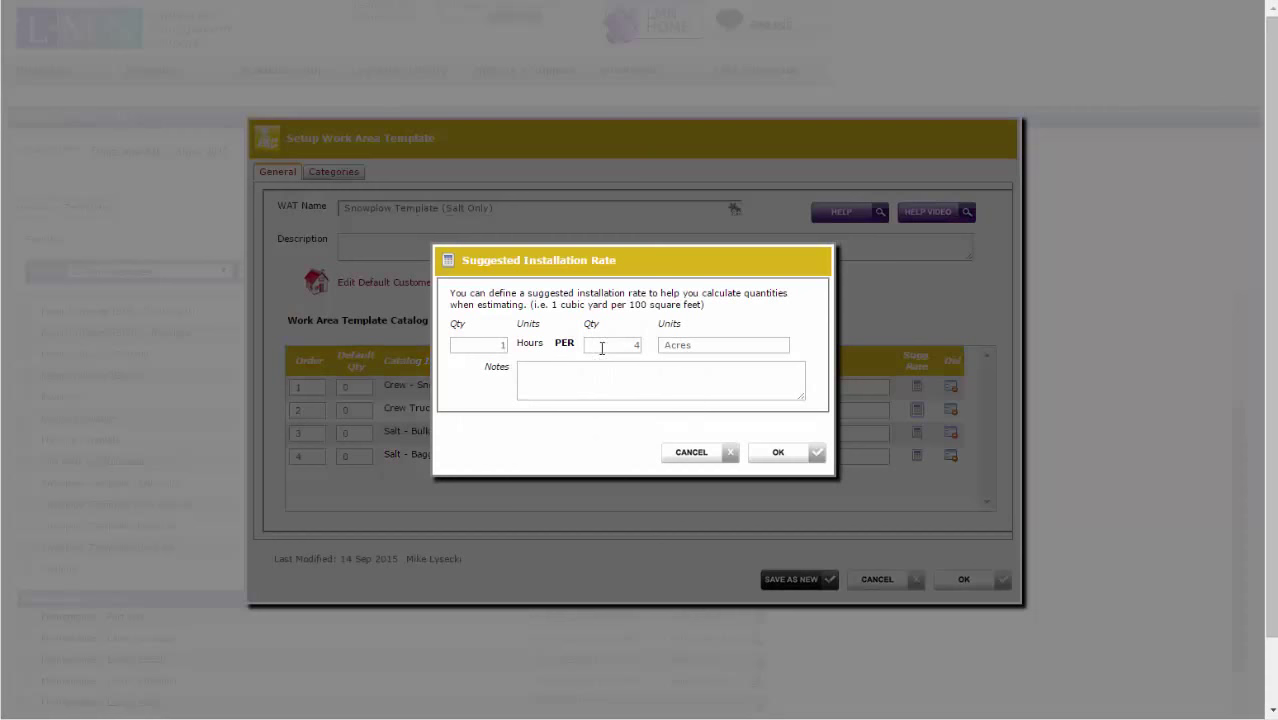
{"action": "left_click", "coordinate": [788, 456]}
{"action": "left_click", "coordinate": [917, 435]}
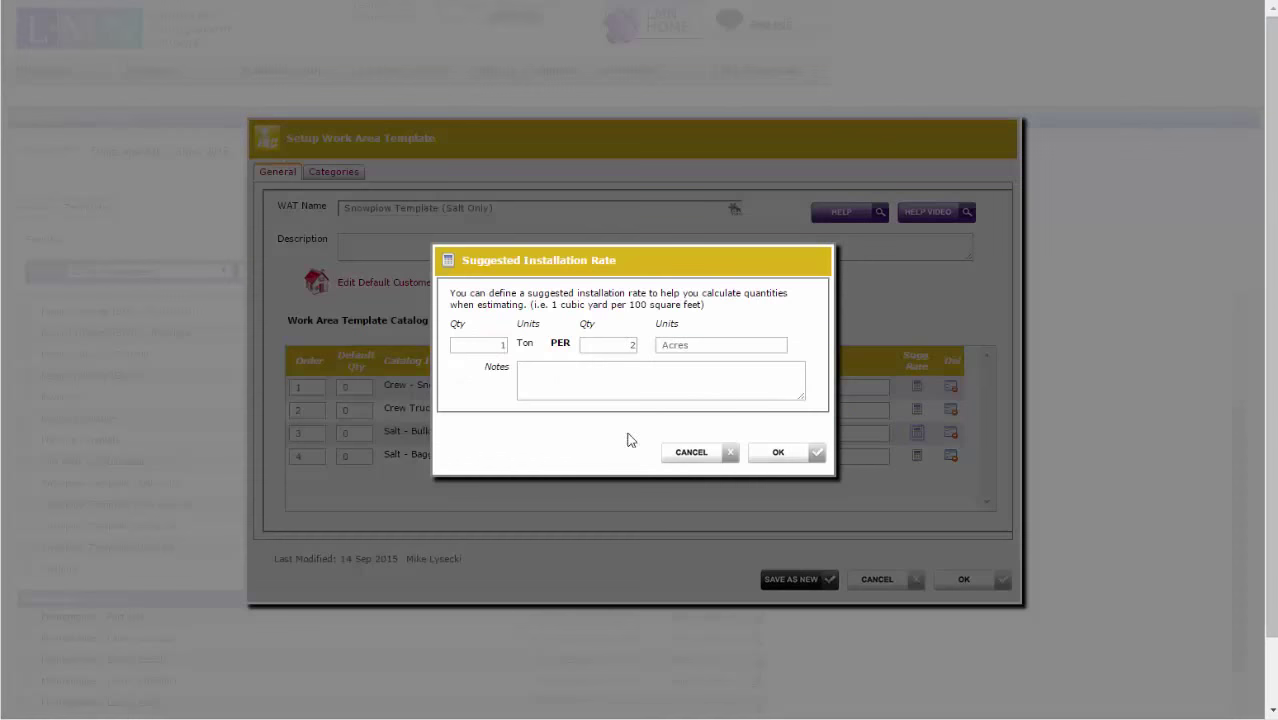
{"action": "left_click", "coordinate": [772, 455]}
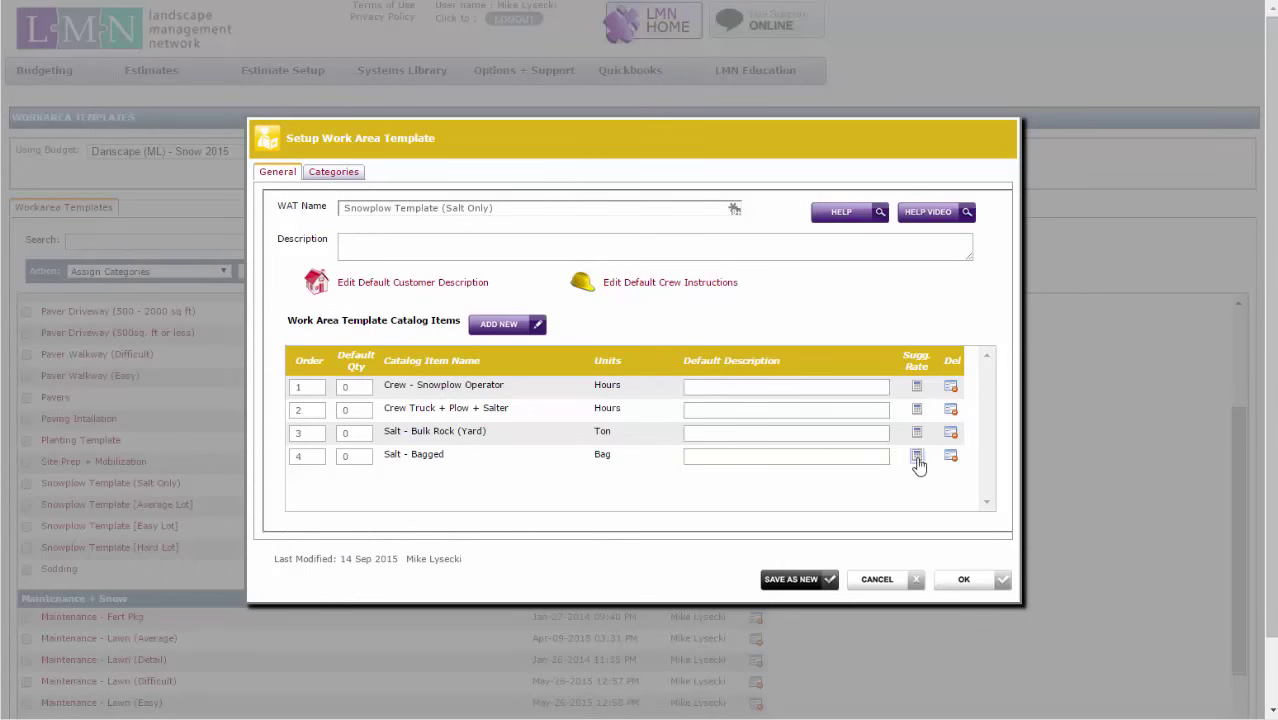
{"action": "left_click", "coordinate": [917, 456]}
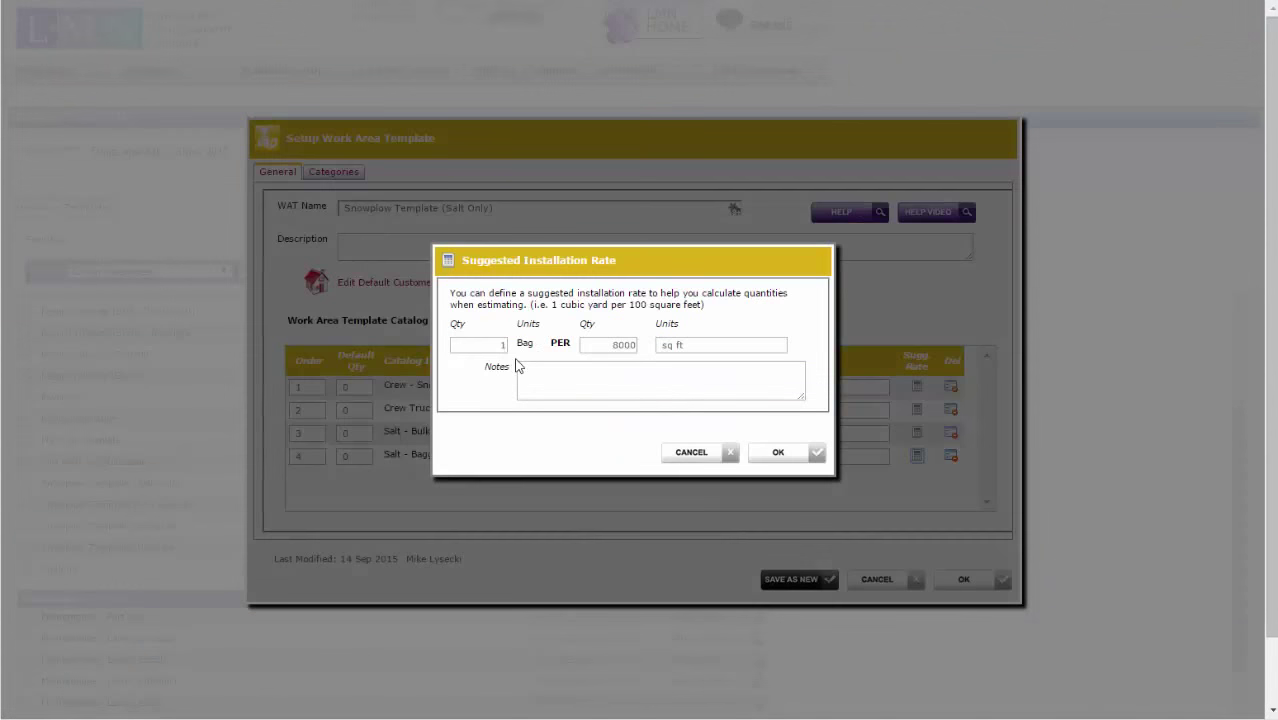
{"action": "left_click", "coordinate": [778, 455]}
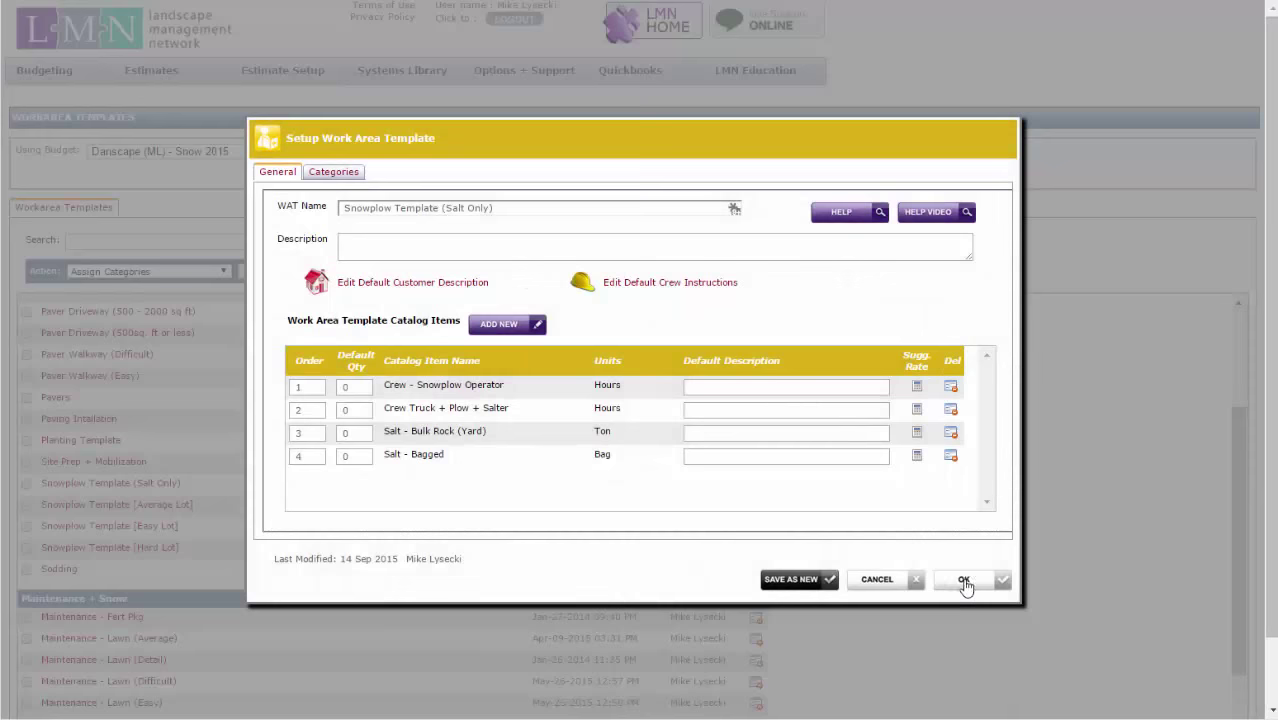
{"action": "left_click", "coordinate": [963, 583]}
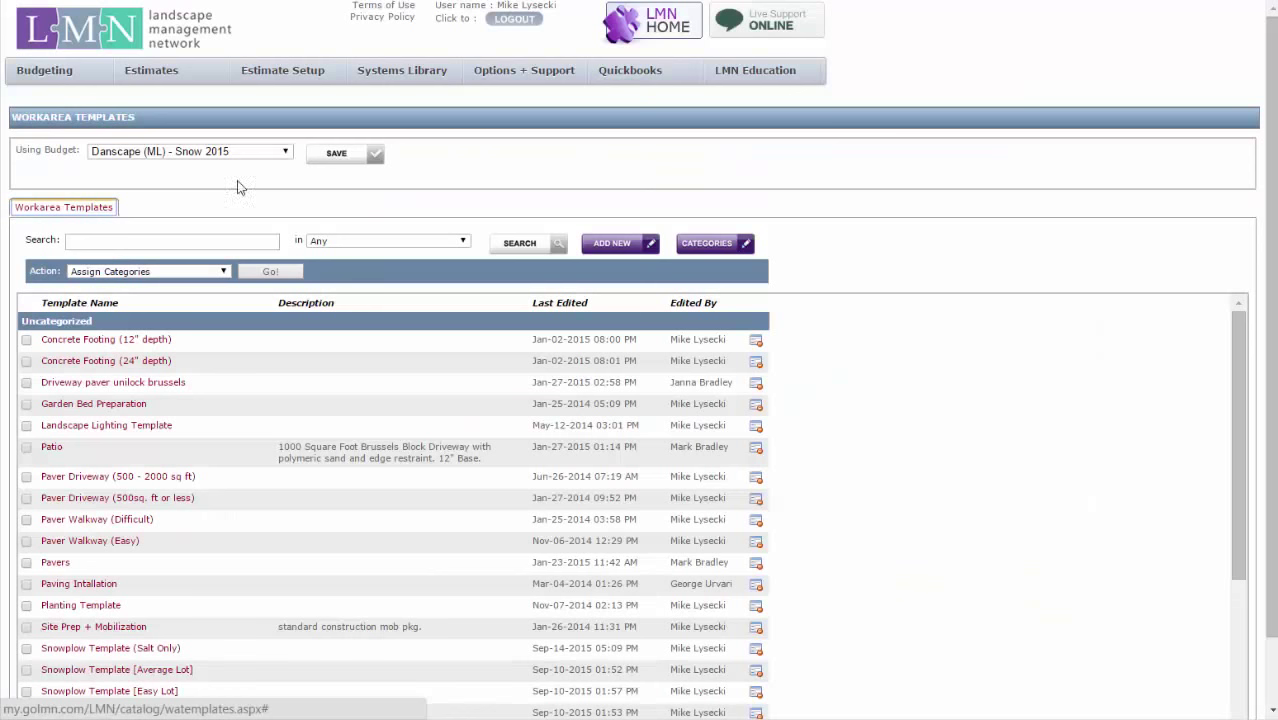
Reopen the Blair Ridge School service estimate for the Blair Ridge Snow 2015/16 project at its work summary
{"action": "mouse_move", "coordinate": [160, 74]}
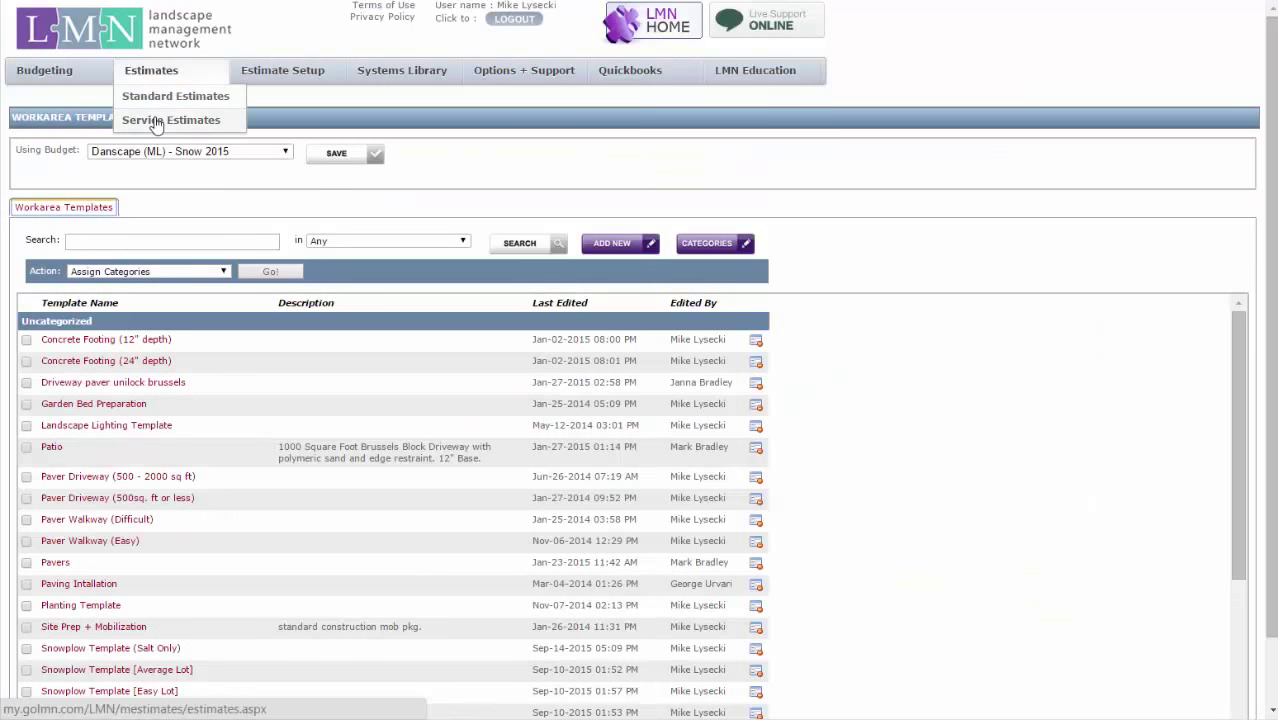
{"action": "left_click", "coordinate": [155, 122]}
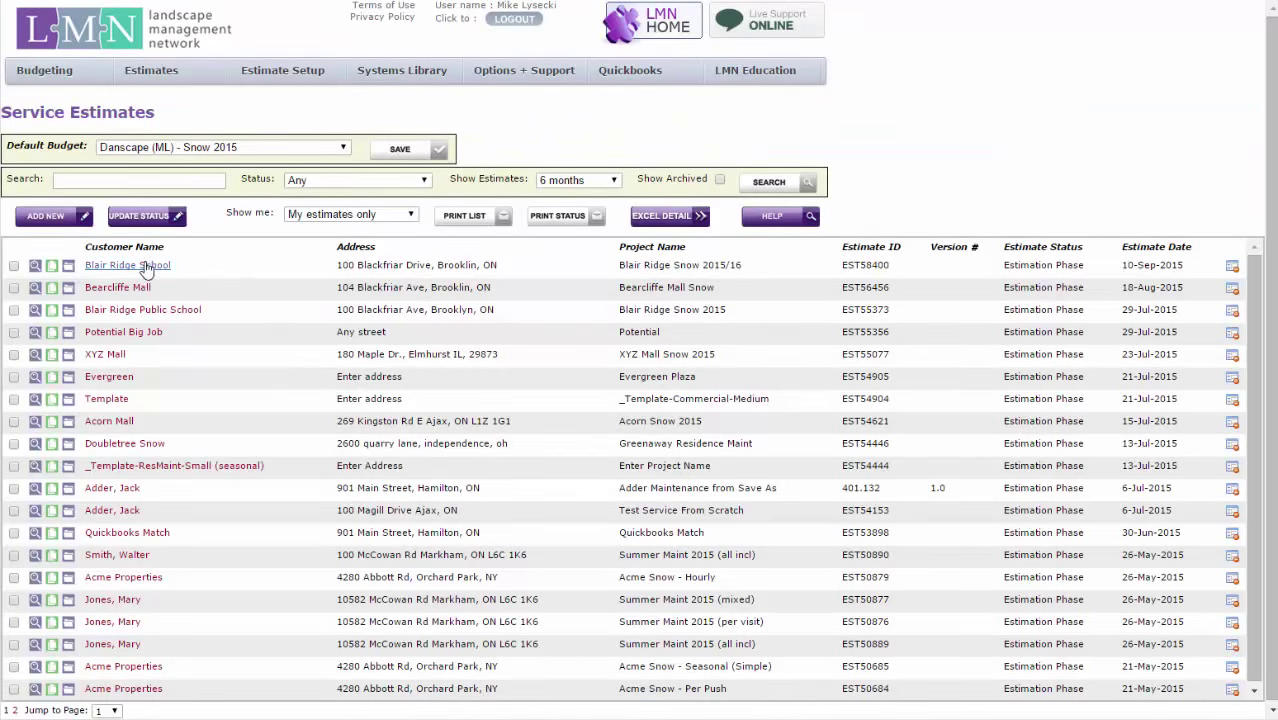
{"action": "left_click", "coordinate": [143, 277]}
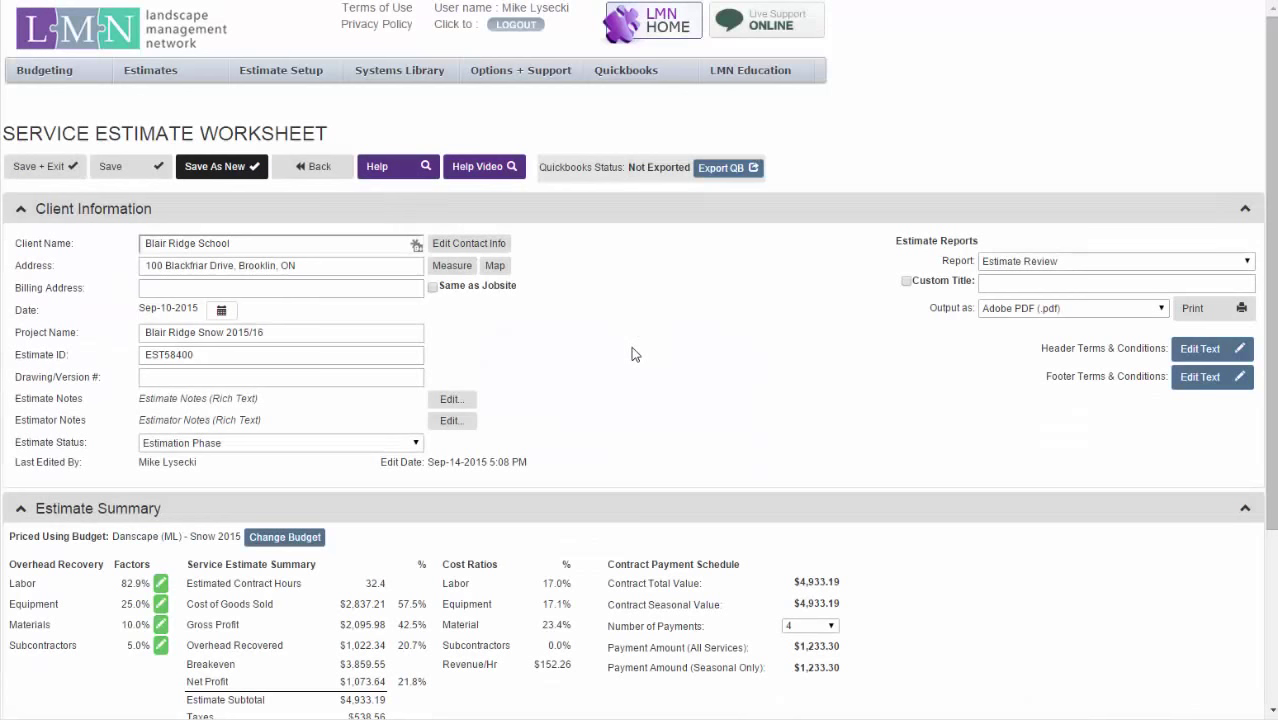
{"action": "scroll", "coordinate": [640, 370], "scroll_direction": "down", "scroll_amount": 3}
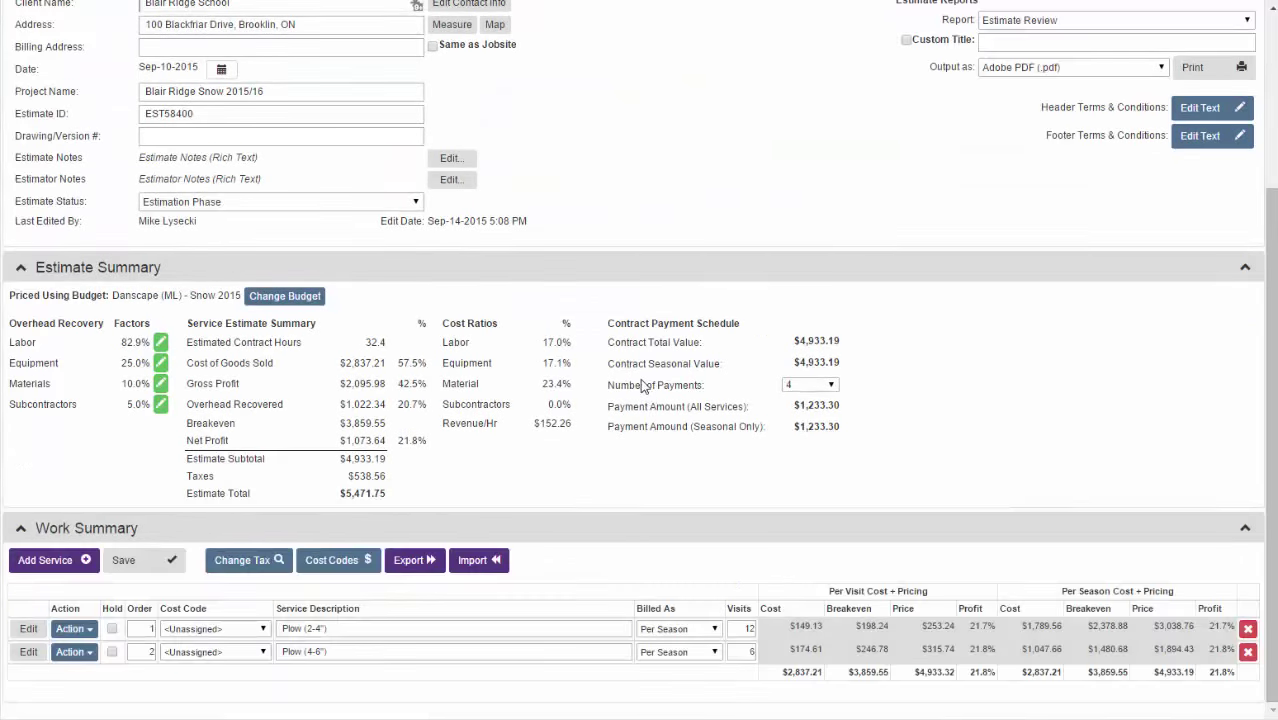
Add a service named Salt App Only, billed per visit, to the estimate
{"action": "left_click", "coordinate": [50, 562]}
{"action": "left_click", "coordinate": [534, 90]}
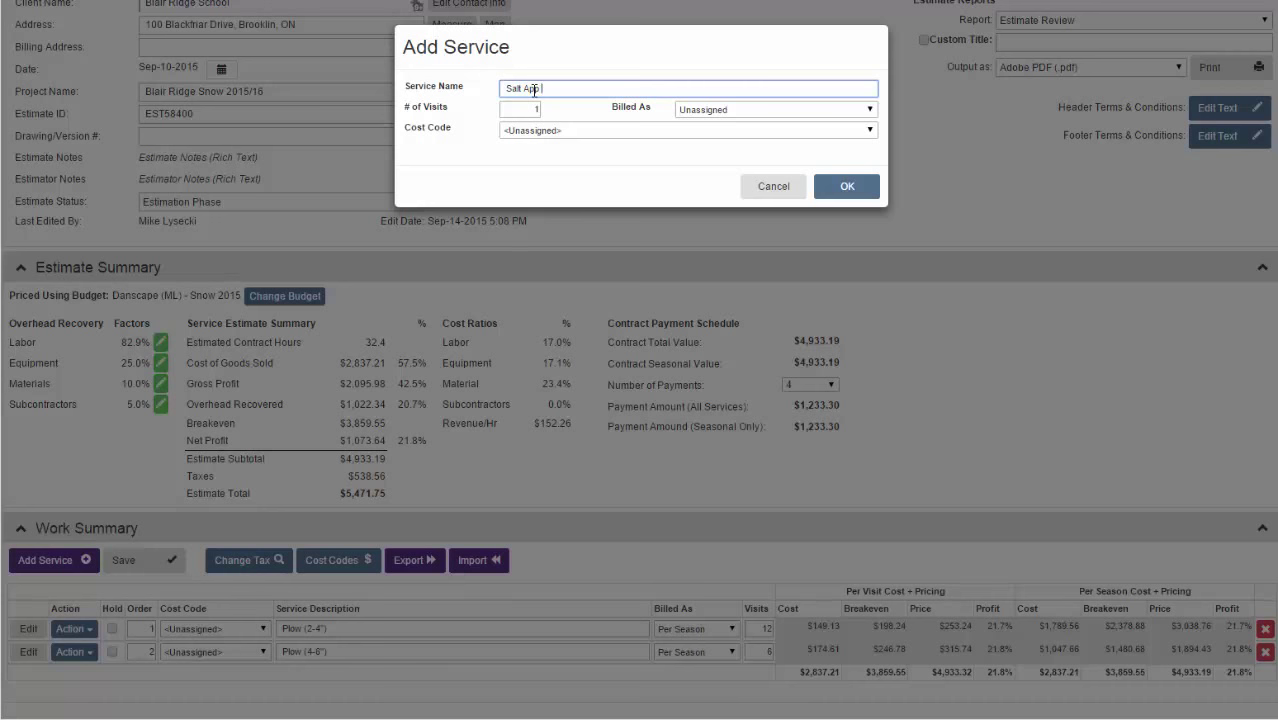
{"action": "left_click", "coordinate": [745, 110]}
{"action": "left_click", "coordinate": [745, 133]}
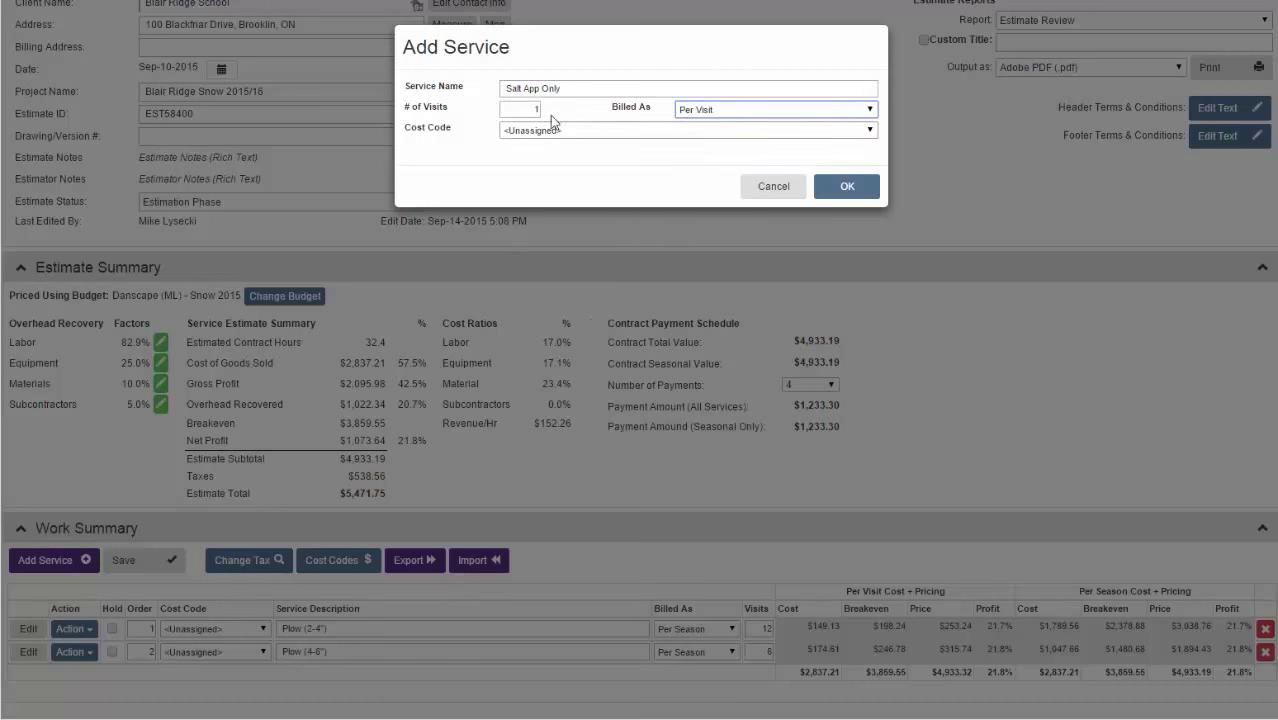
{"action": "left_click", "coordinate": [833, 195]}
Choose Snowplow Template (Salt Only) from the work area templates as the item set for the Salt App Only service
{"action": "scroll", "coordinate": [815, 230], "scroll_direction": "down", "scroll_amount": 1}
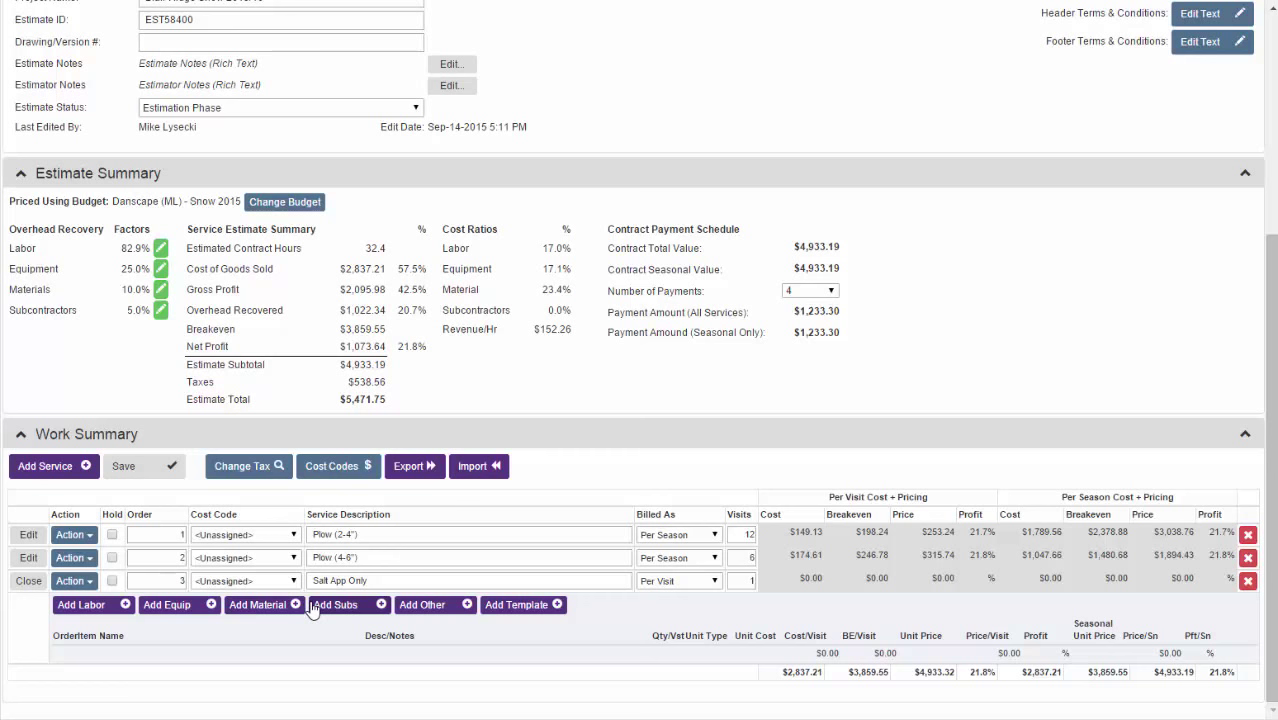
{"action": "left_click", "coordinate": [522, 608]}
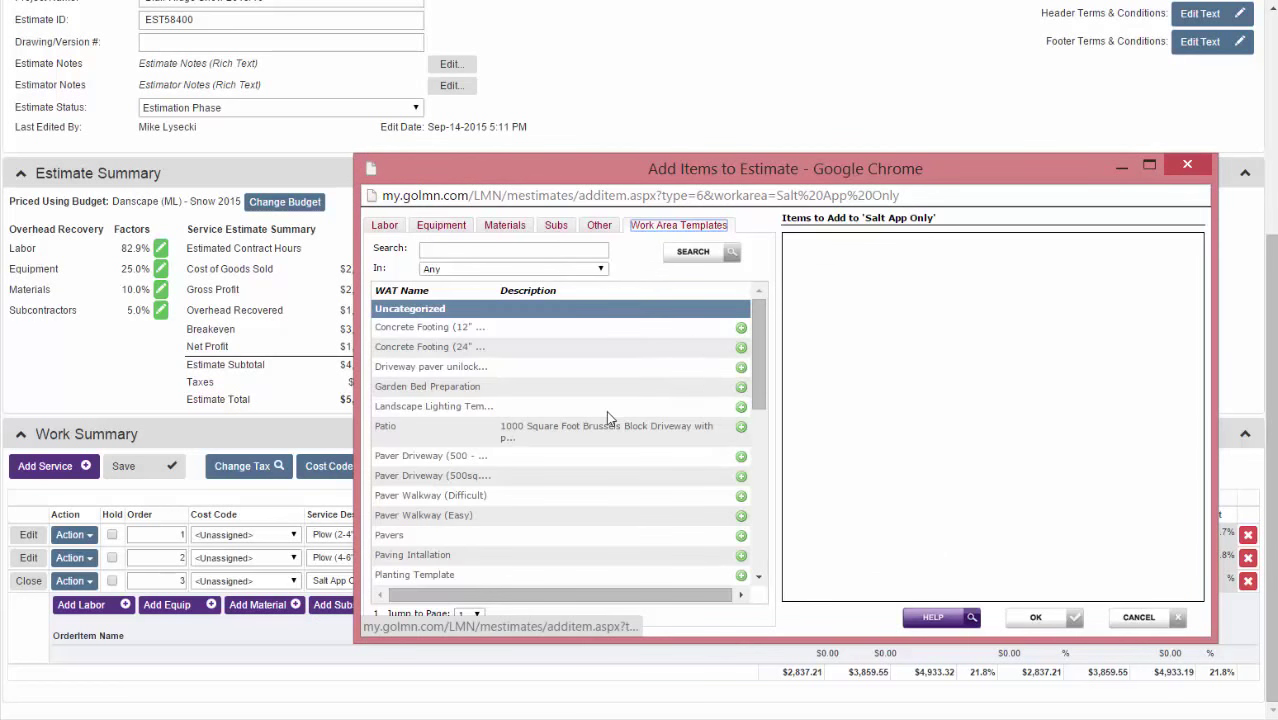
{"action": "scroll", "coordinate": [633, 442], "scroll_direction": "down", "scroll_amount": 3}
{"action": "scroll", "coordinate": [527, 403], "scroll_direction": "up", "scroll_amount": 1}
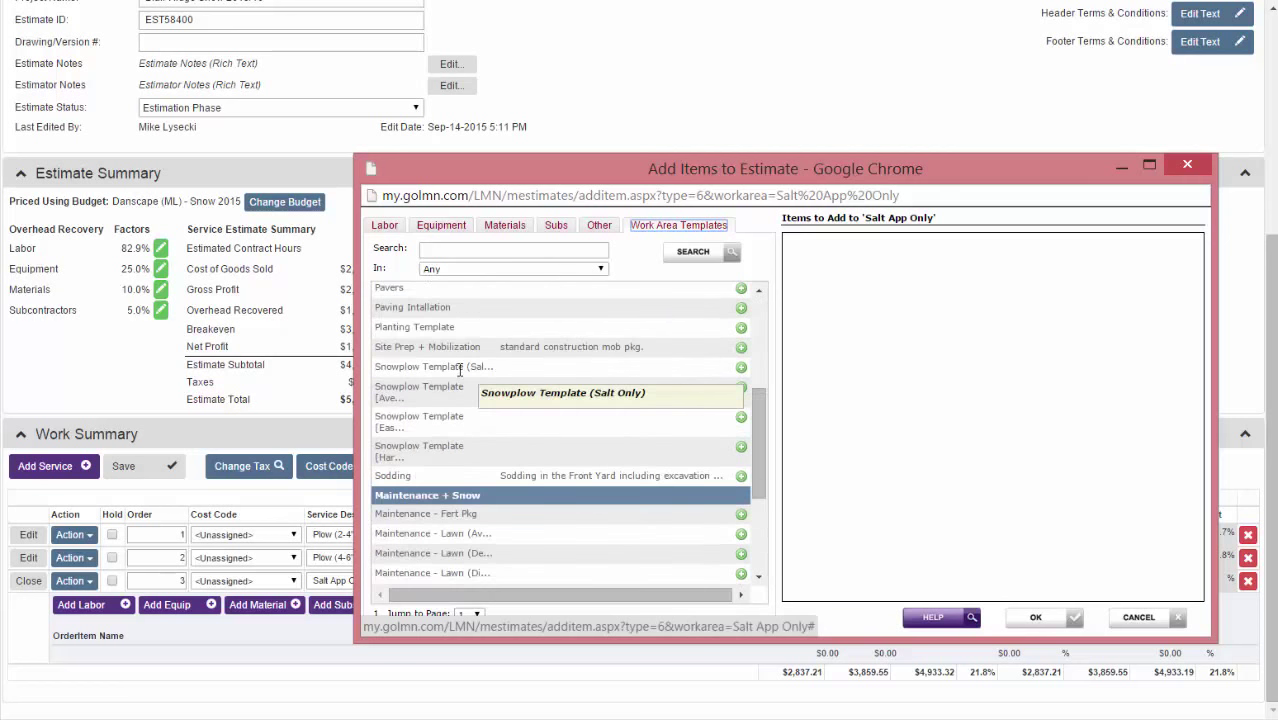
{"action": "left_click", "coordinate": [741, 368]}
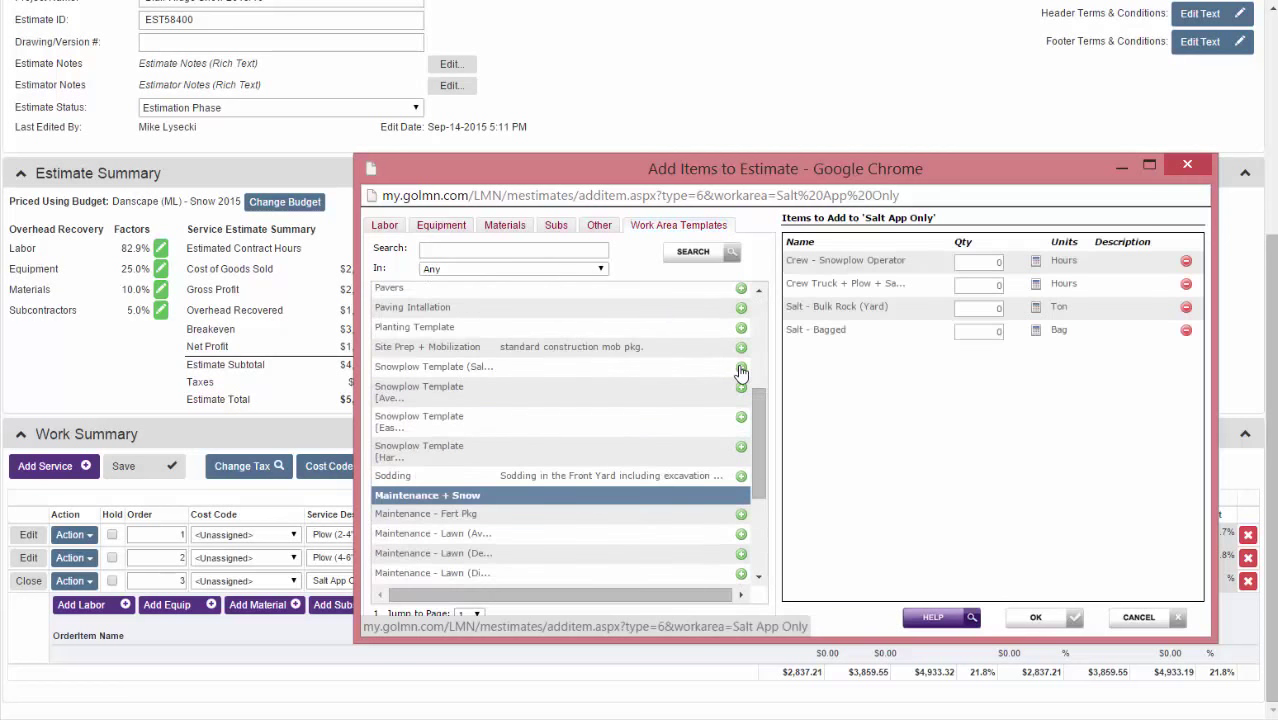
Calculate the snowplow operator and crew truck hours from their suggested rates for 1.2 acres, using the rounded quantities
{"action": "left_click", "coordinate": [957, 261]}
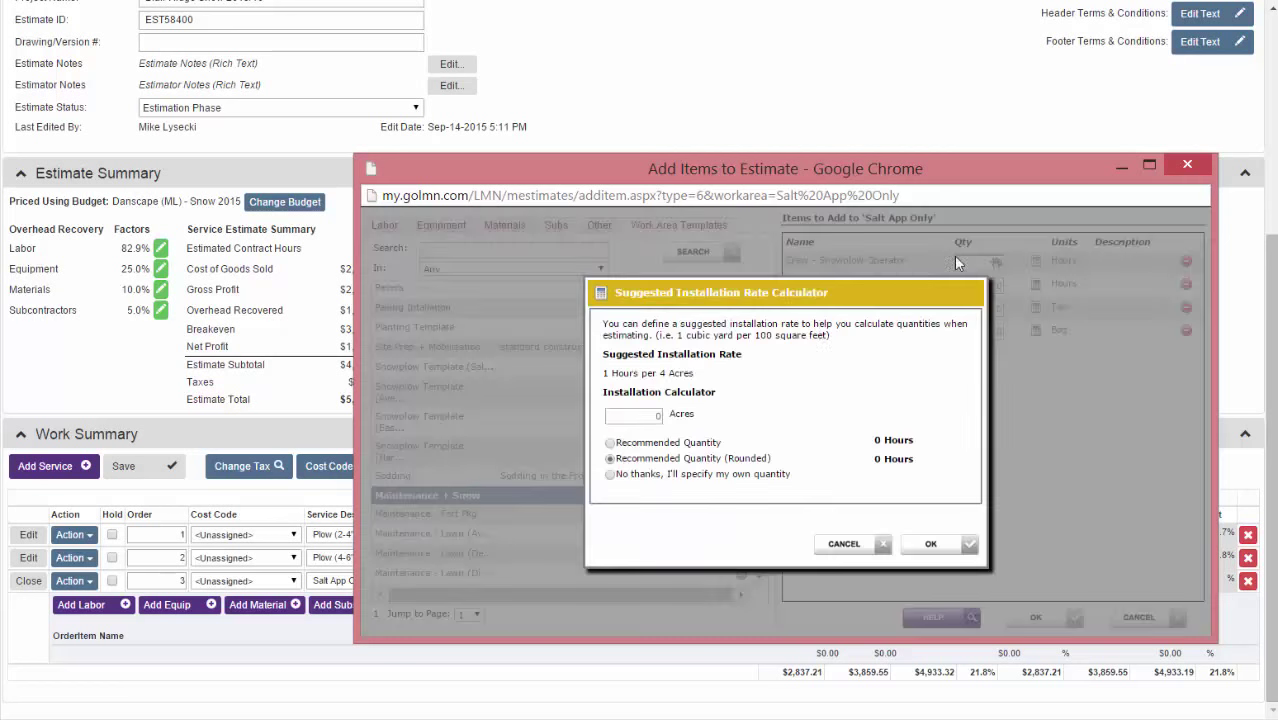
{"action": "left_click", "coordinate": [630, 416]}
{"action": "type", "text": "1.2"}
{"action": "left_click", "coordinate": [930, 545]}
{"action": "left_click", "coordinate": [979, 285]}
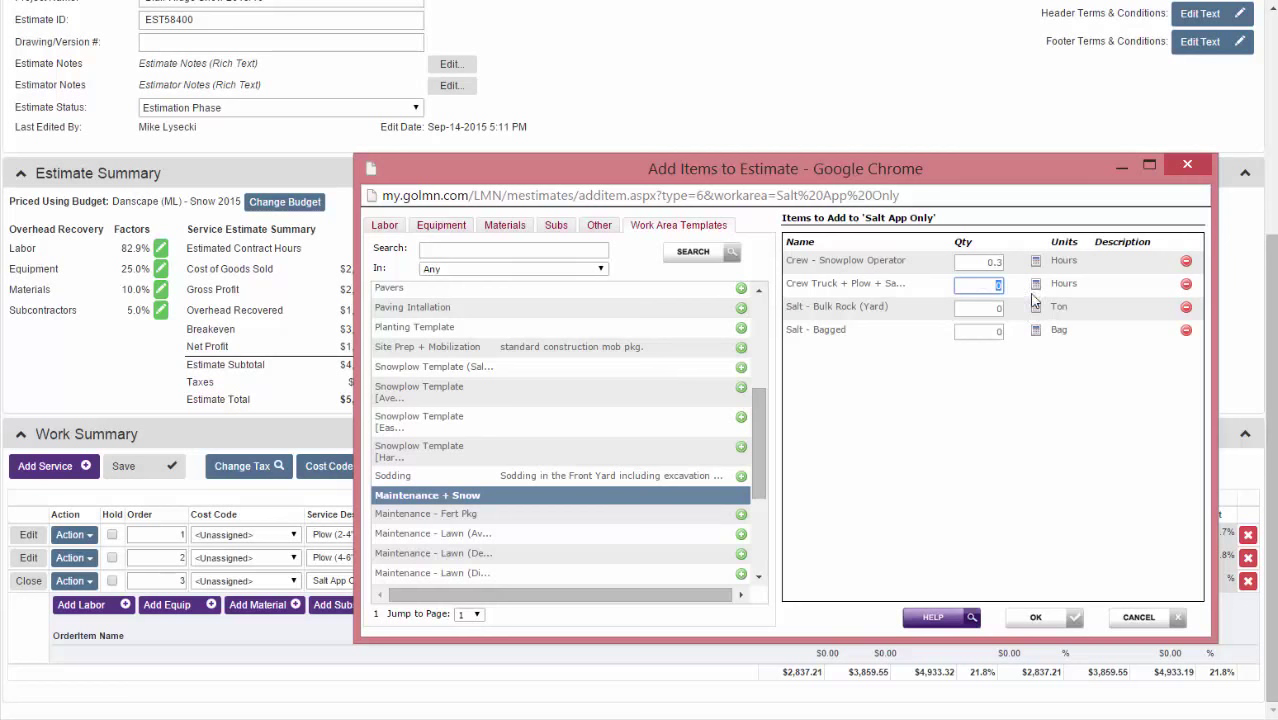
{"action": "left_click", "coordinate": [1035, 285]}
{"action": "left_click", "coordinate": [644, 416]}
{"action": "type", "text": "1.2"}
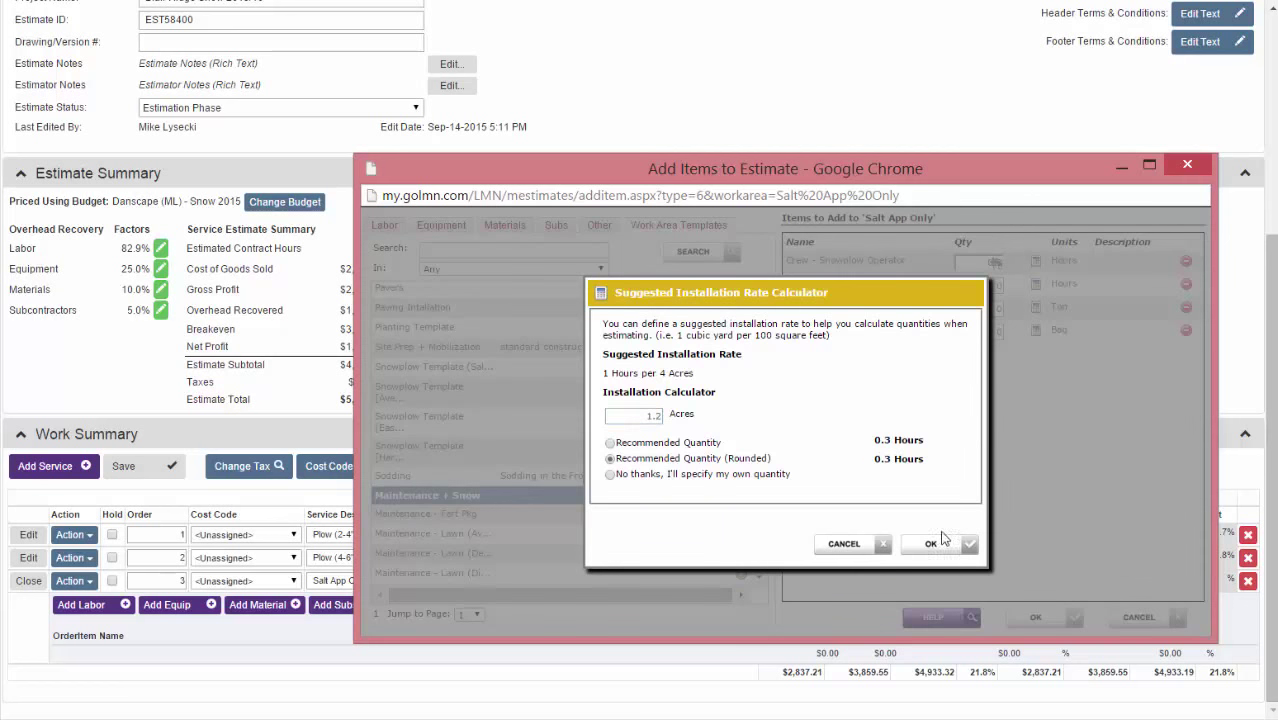
{"action": "left_click", "coordinate": [930, 545]}
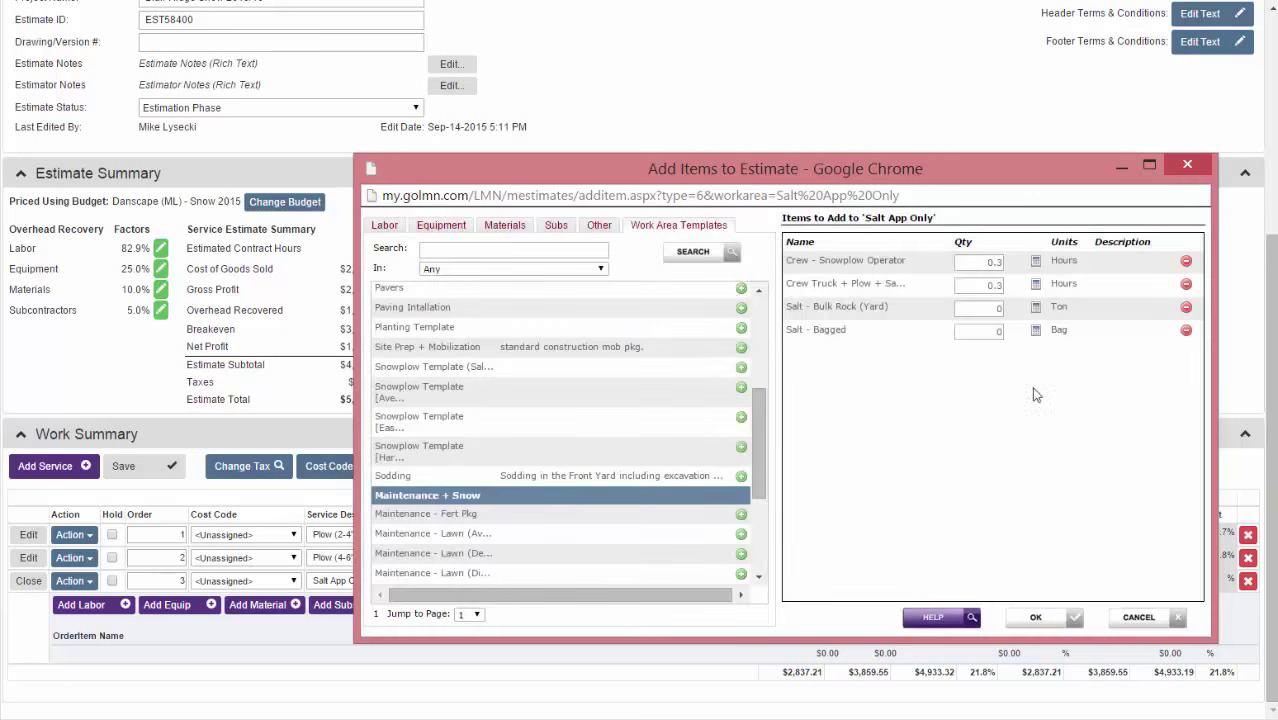
Calculate the bulk rock salt tonnage for 1.2 acres, using the rounded recommended quantity
{"action": "left_click", "coordinate": [1035, 307]}
{"action": "left_click", "coordinate": [646, 413]}
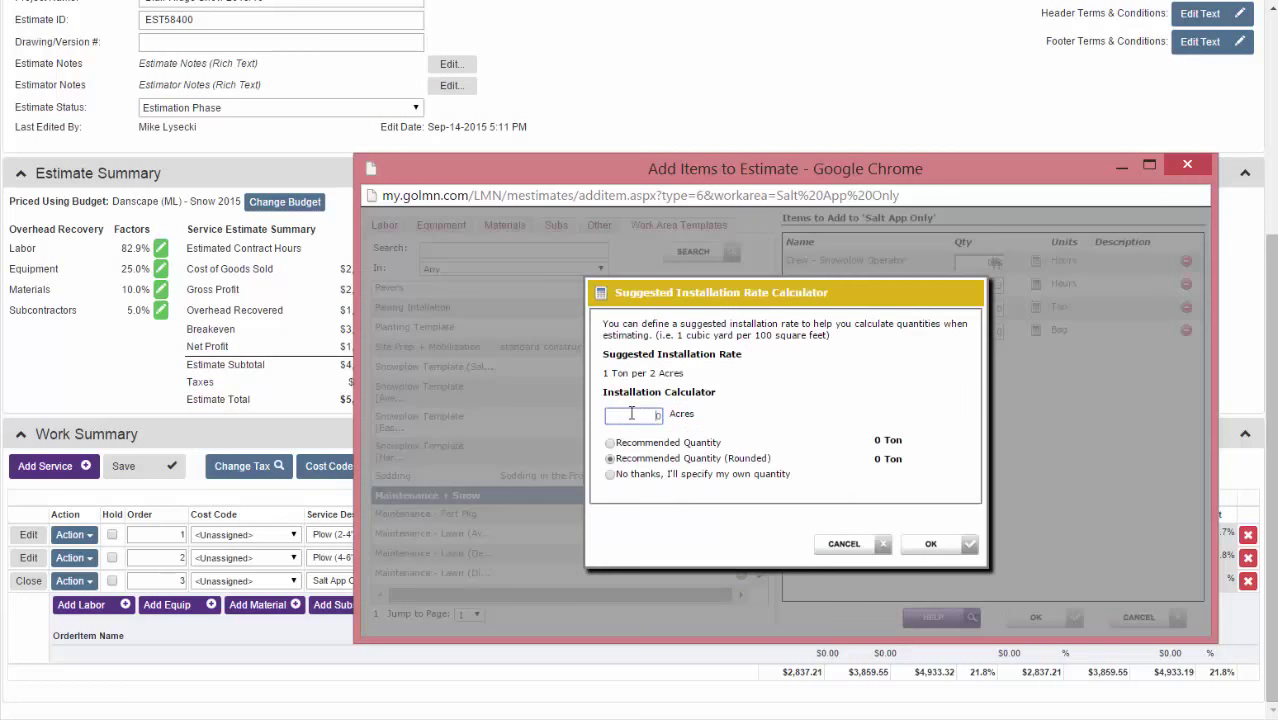
{"action": "type", "text": "1.2"}
{"action": "left_click", "coordinate": [793, 404]}
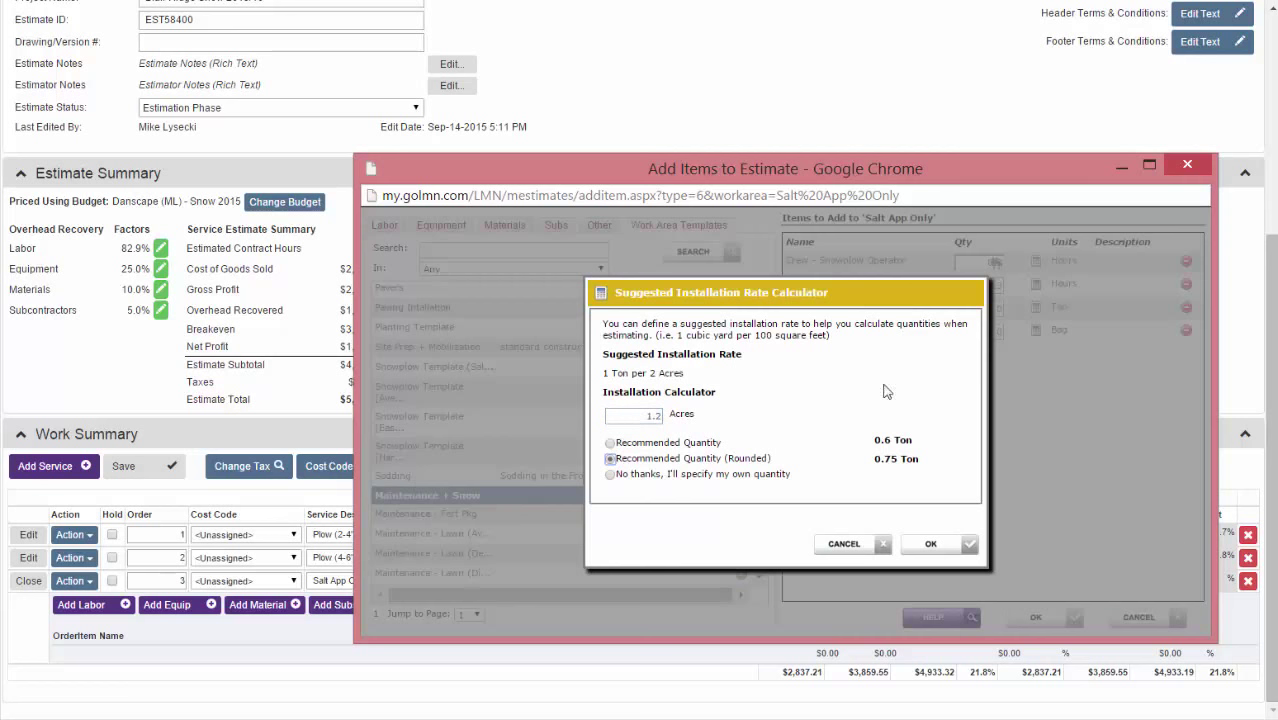
{"action": "left_click", "coordinate": [938, 545]}
Calculate the bagged salt quantity for 1800 sq ft, using the rounded recommended quantity
{"action": "left_click", "coordinate": [1035, 330]}
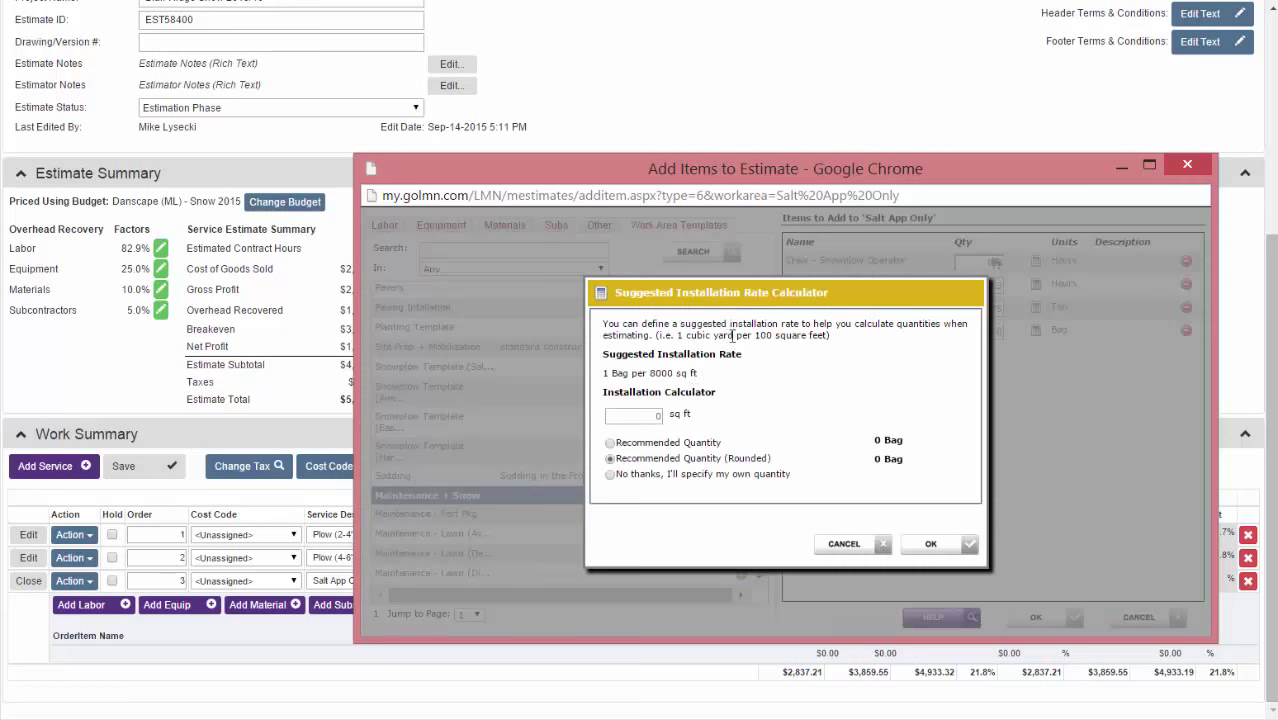
{"action": "left_click", "coordinate": [656, 412]}
{"action": "type", "text": "1800"}
{"action": "key", "text": "Tab"}
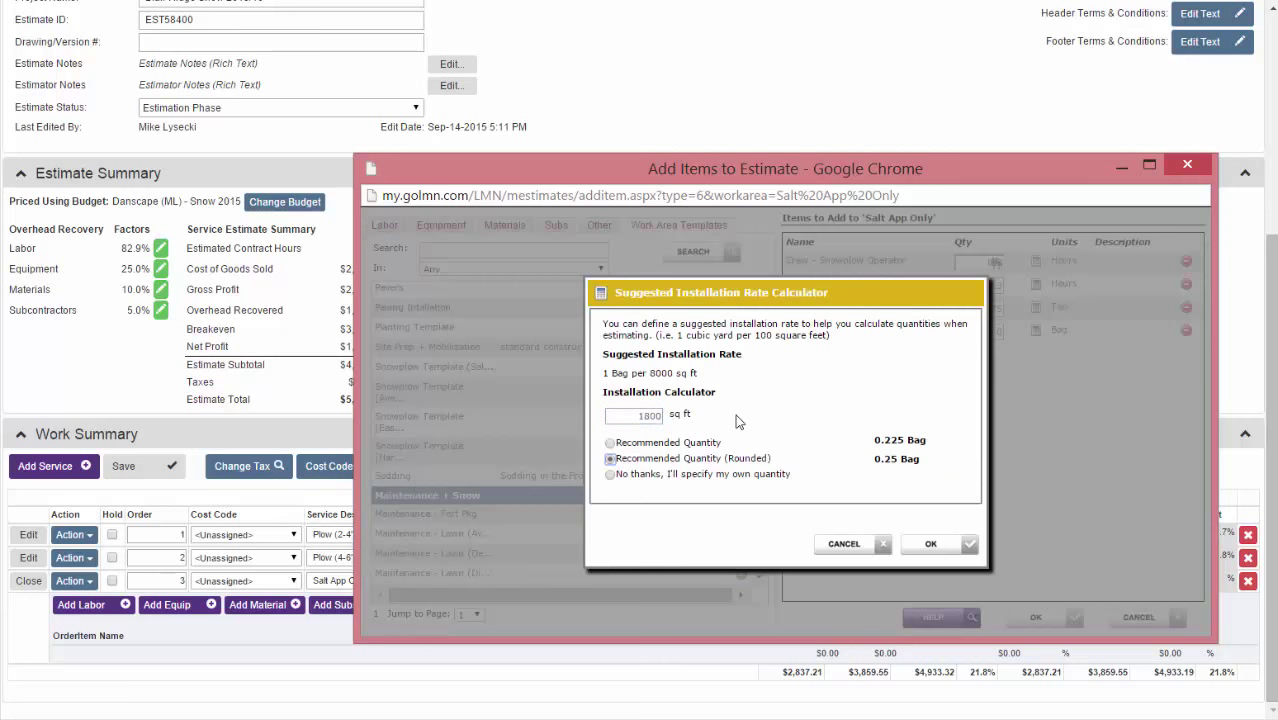
{"action": "left_click", "coordinate": [930, 544]}
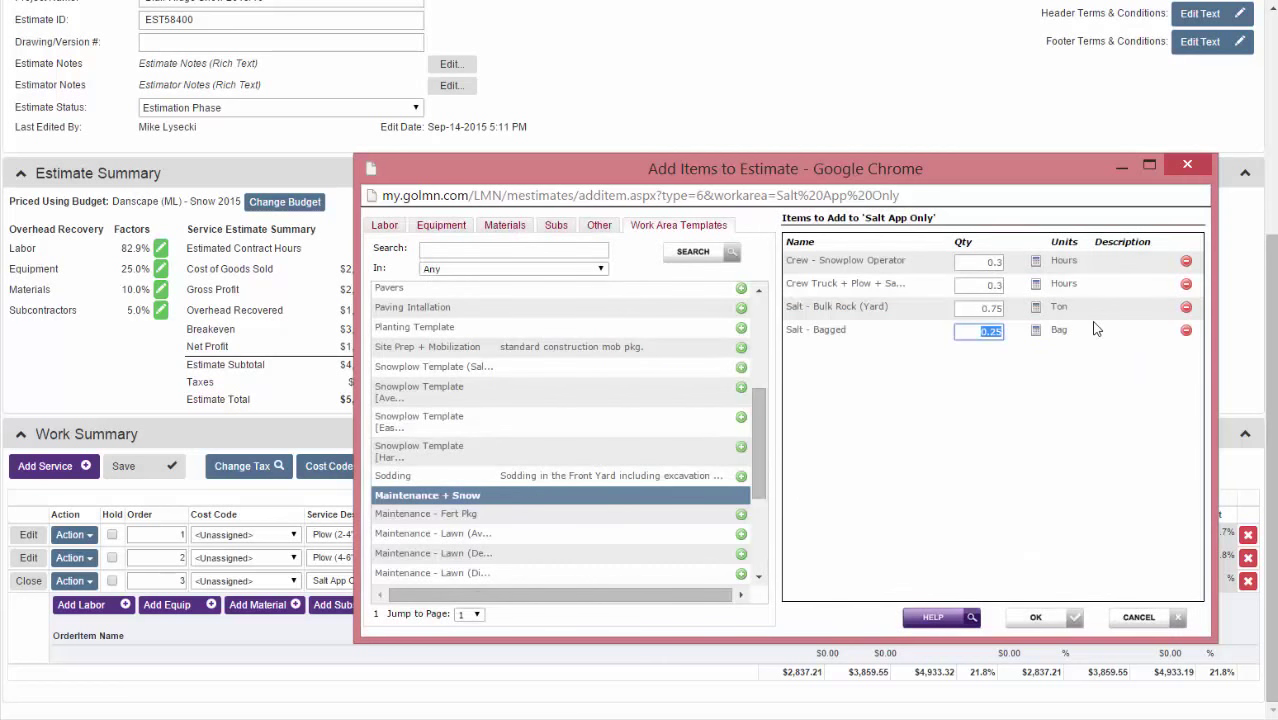
Override the bagged salt quantity with 0.5 bag and add the listed items to the Salt App Only service
{"action": "type", "text": "0.5"}
{"action": "key", "text": "Tab"}
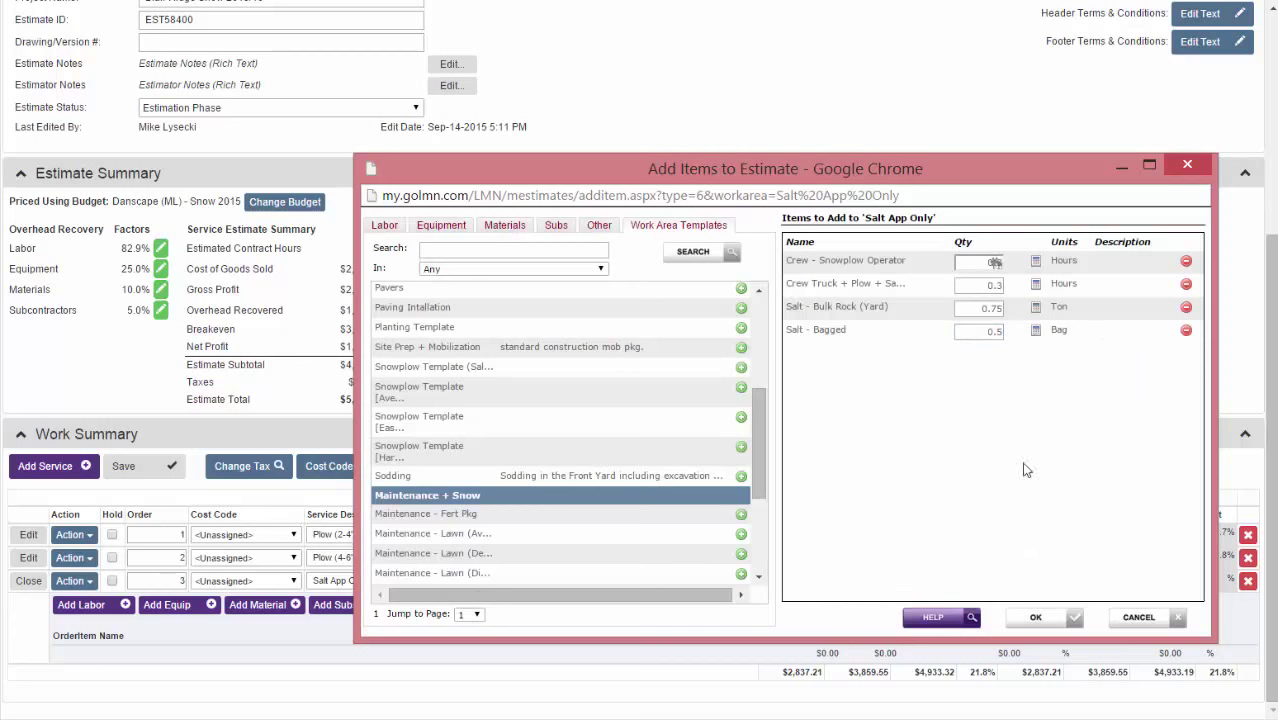
{"action": "left_click", "coordinate": [1033, 616]}
Review the per-visit cost and price totals of the Salt App Only items, and collapse the service
{"action": "scroll", "coordinate": [866, 622], "scroll_direction": "down", "scroll_amount": 1}
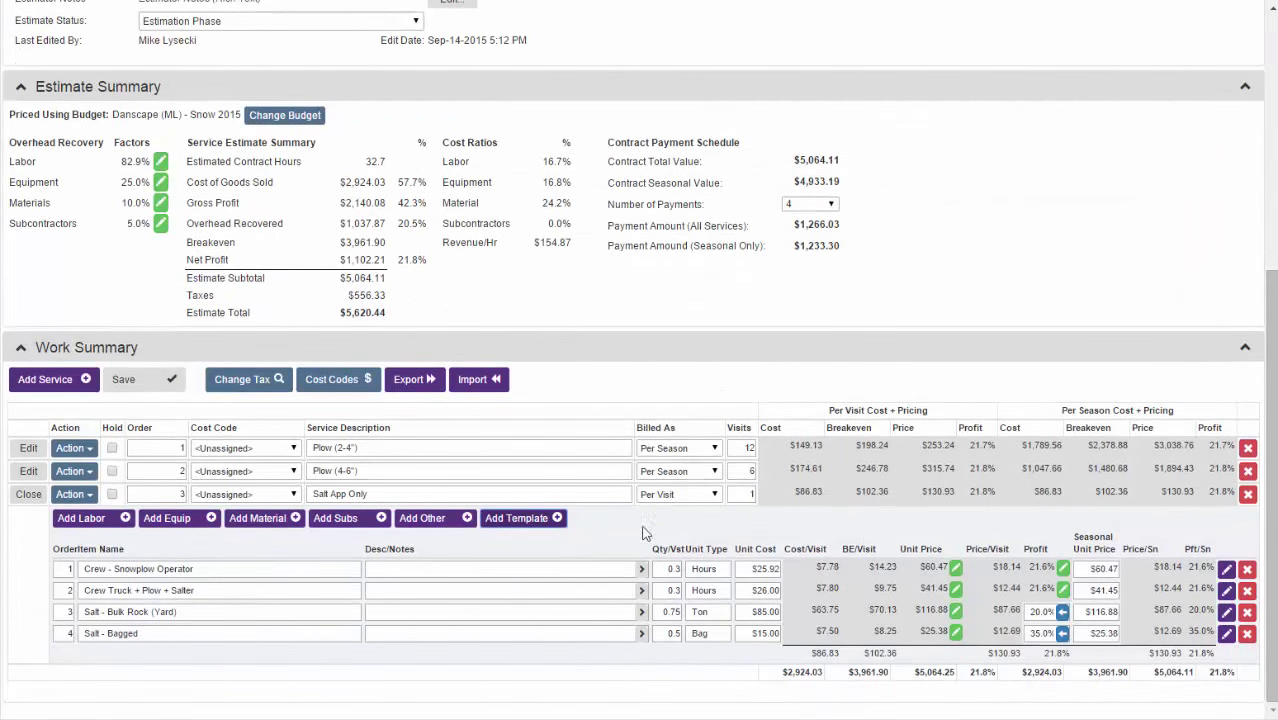
{"action": "left_click_drag", "start_coordinate": [811, 658], "coordinate": [843, 653]}
{"action": "left_click_drag", "start_coordinate": [987, 656], "coordinate": [1018, 655]}
{"action": "left_click", "coordinate": [36, 494]}
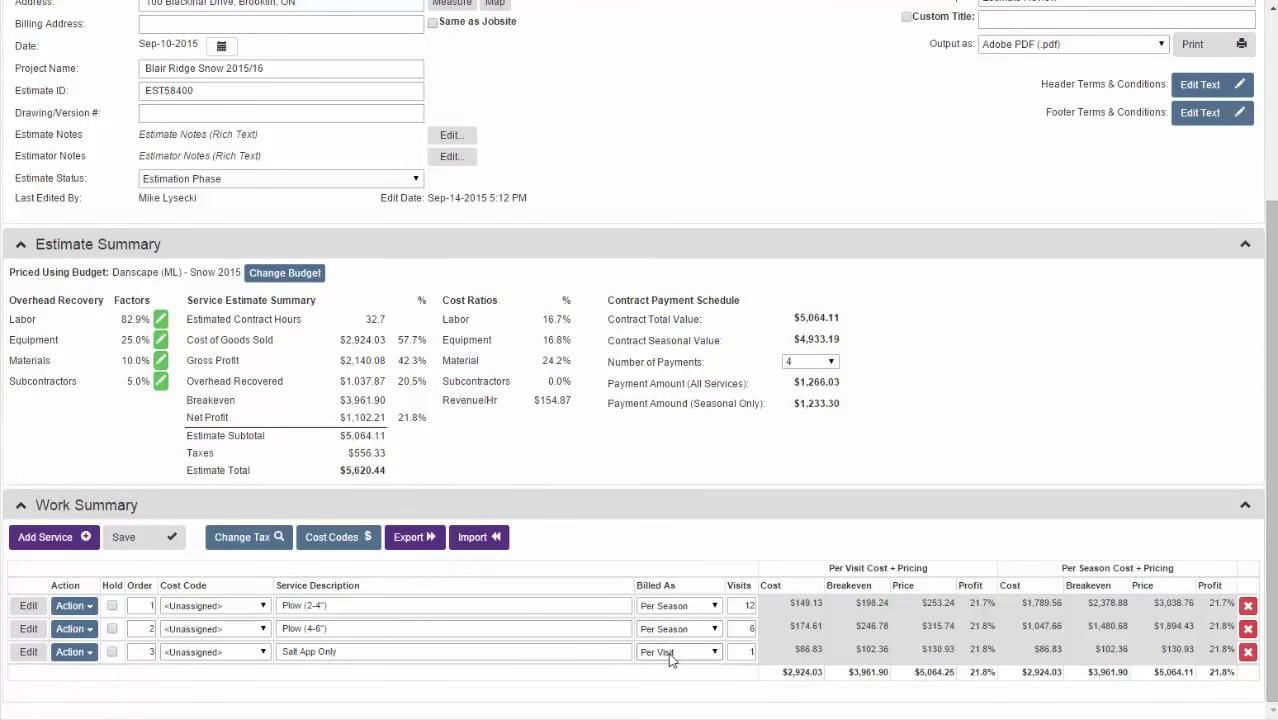
Compare the two seasonal plow services and the contract seasonal value with the per-visit Salt App Only service
{"action": "left_click", "coordinate": [428, 605]}
{"action": "left_click", "coordinate": [428, 625]}
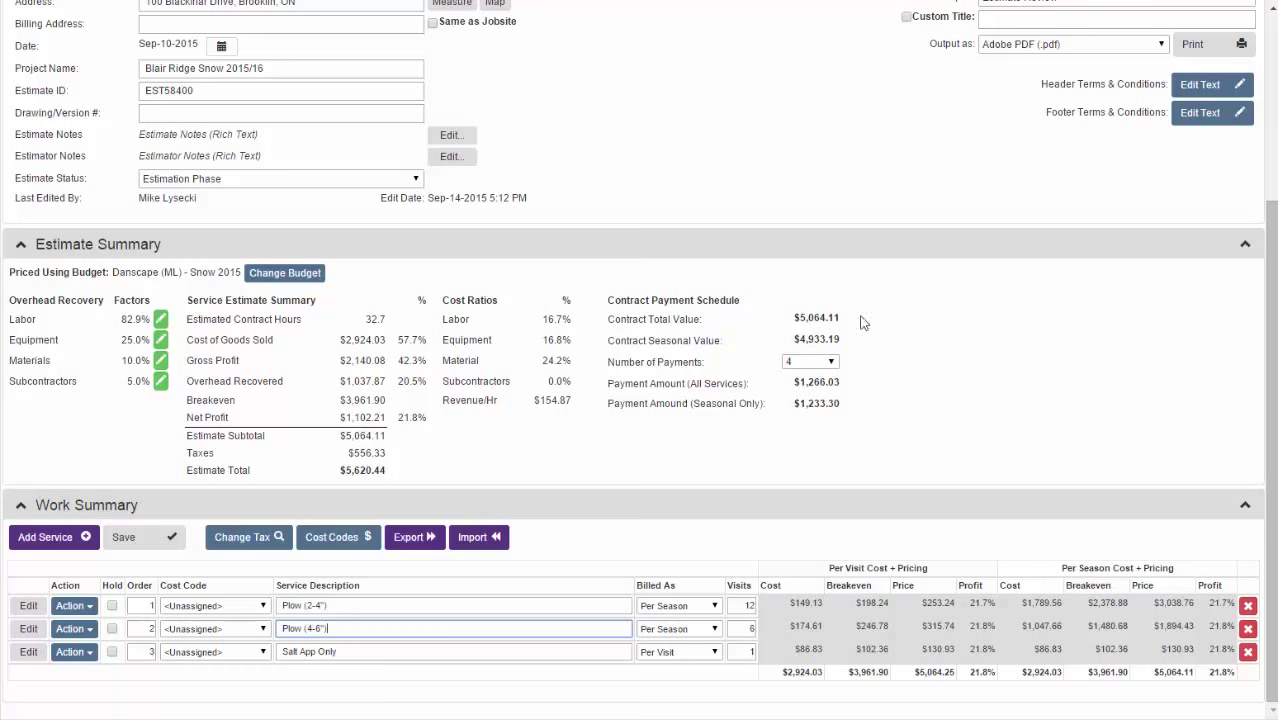
{"action": "left_click", "coordinate": [835, 340]}
{"action": "left_click_drag", "start_coordinate": [835, 340], "coordinate": [815, 338]}
{"action": "left_click", "coordinate": [850, 347]}
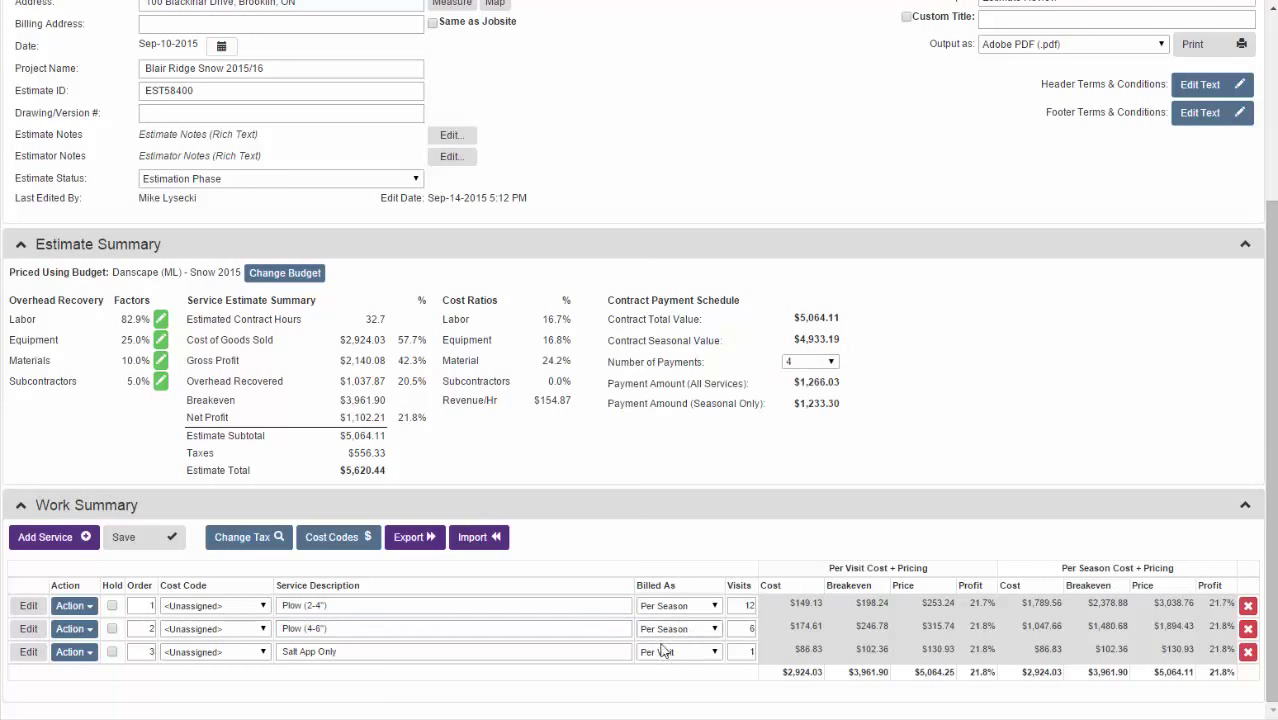
{"action": "left_click", "coordinate": [541, 654]}
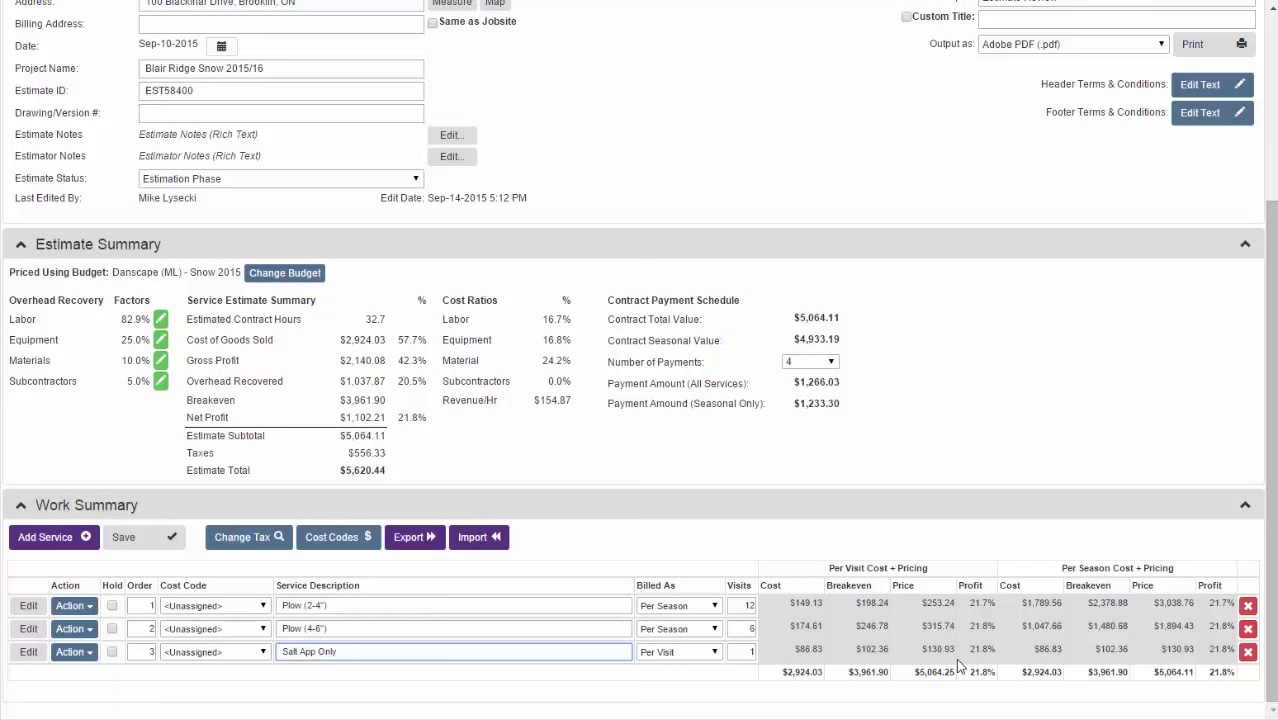
Change the Salt App Only service to per-season billing with 25 visits, keeping the work summary expanded
{"action": "left_click", "coordinate": [684, 655]}
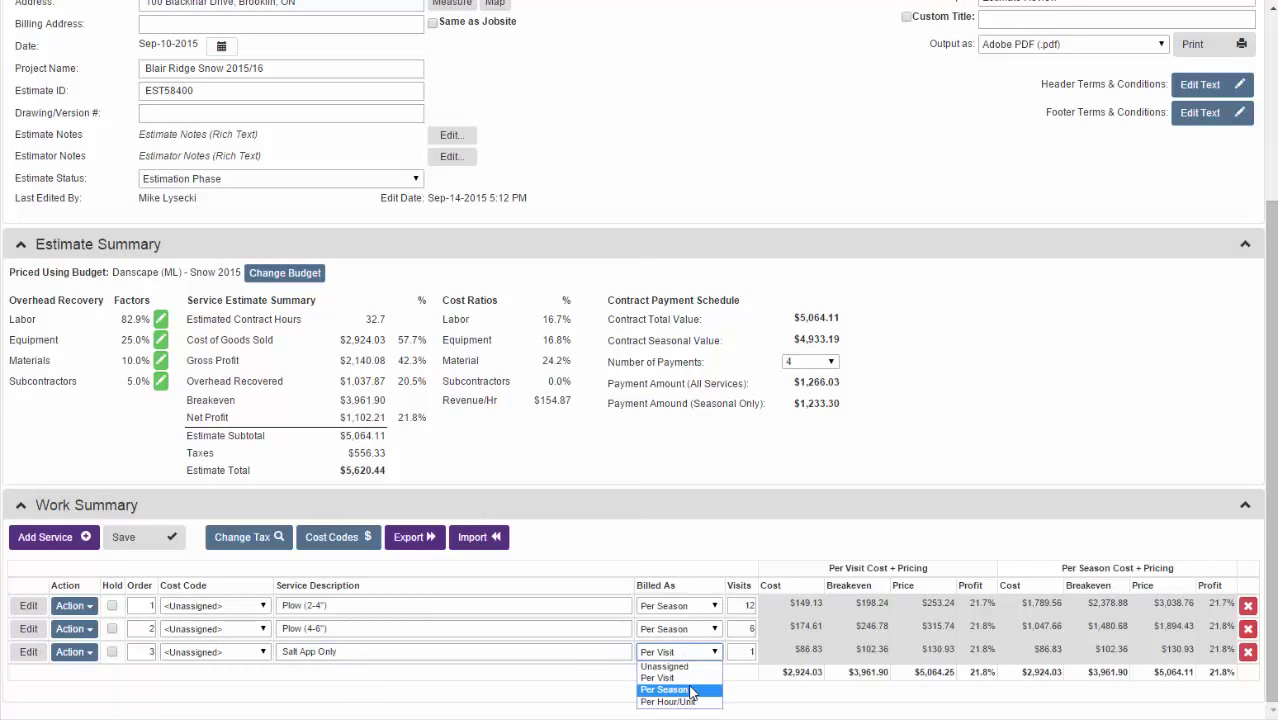
{"action": "left_click", "coordinate": [691, 690]}
{"action": "left_click", "coordinate": [742, 652]}
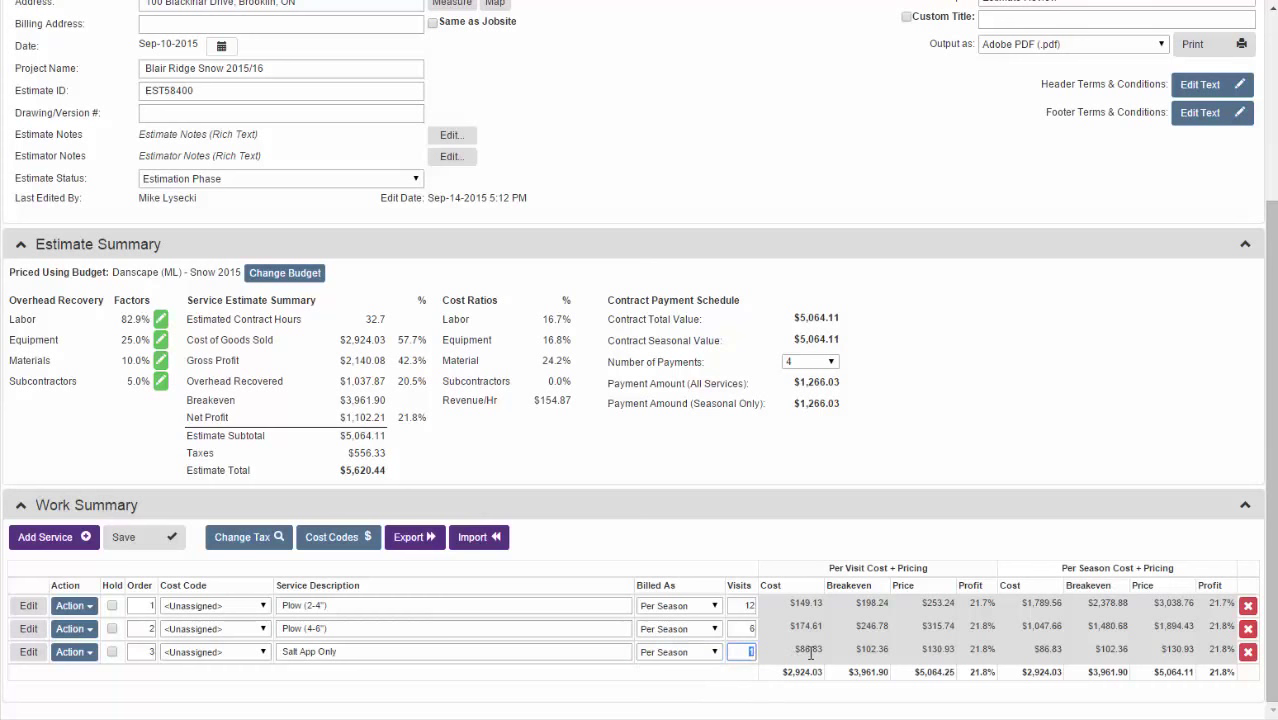
{"action": "type", "text": "25"}
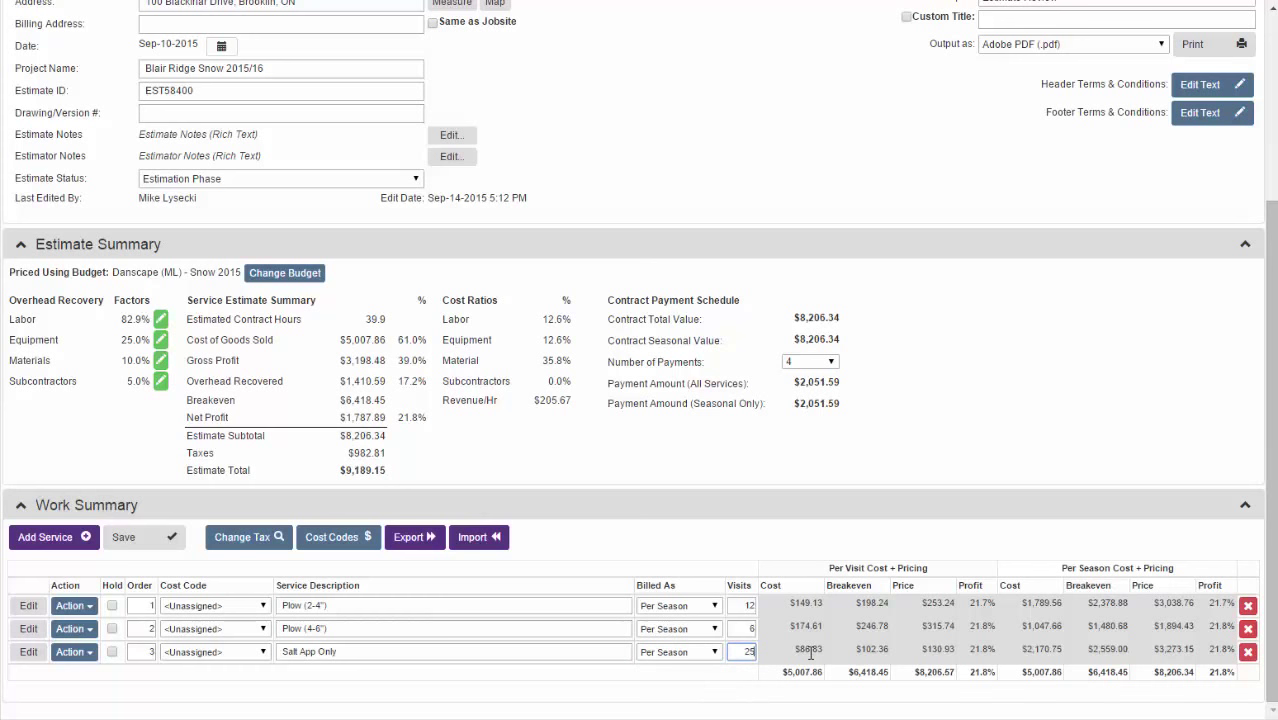
{"action": "left_click", "coordinate": [997, 506]}
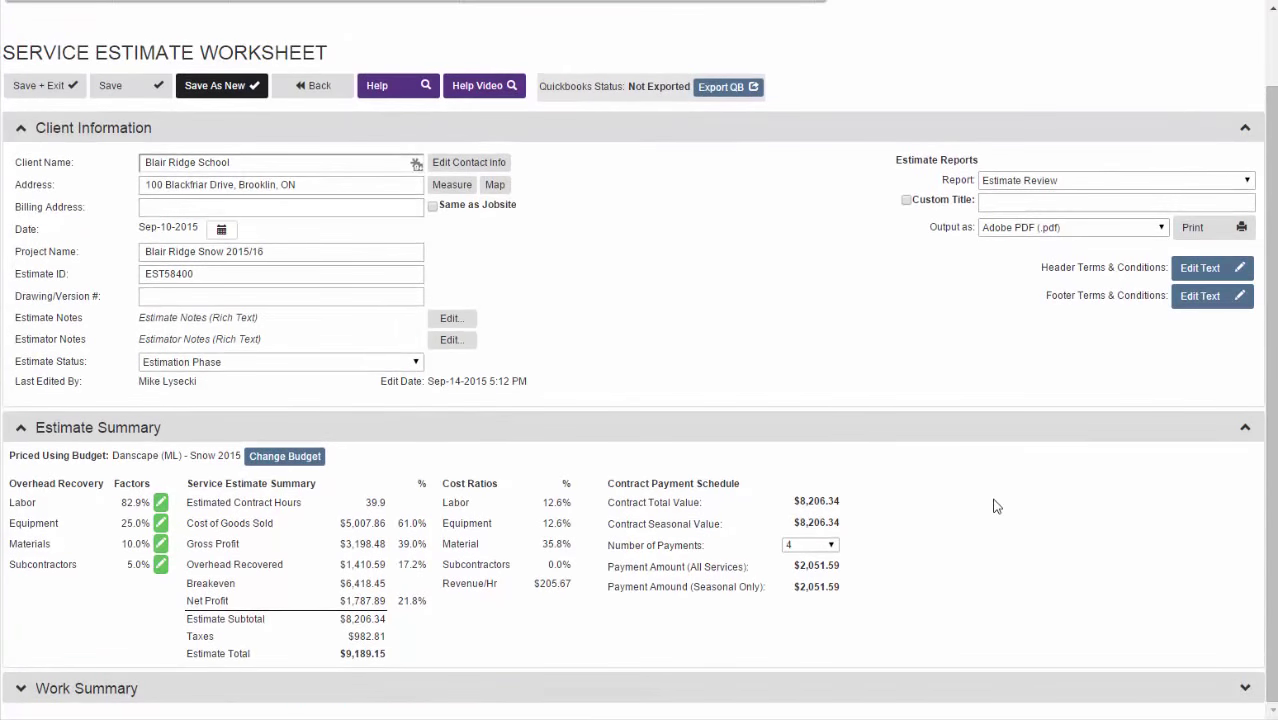
{"action": "left_click", "coordinate": [908, 685]}
{"action": "scroll", "coordinate": [910, 650], "scroll_direction": "down", "scroll_amount": 2}
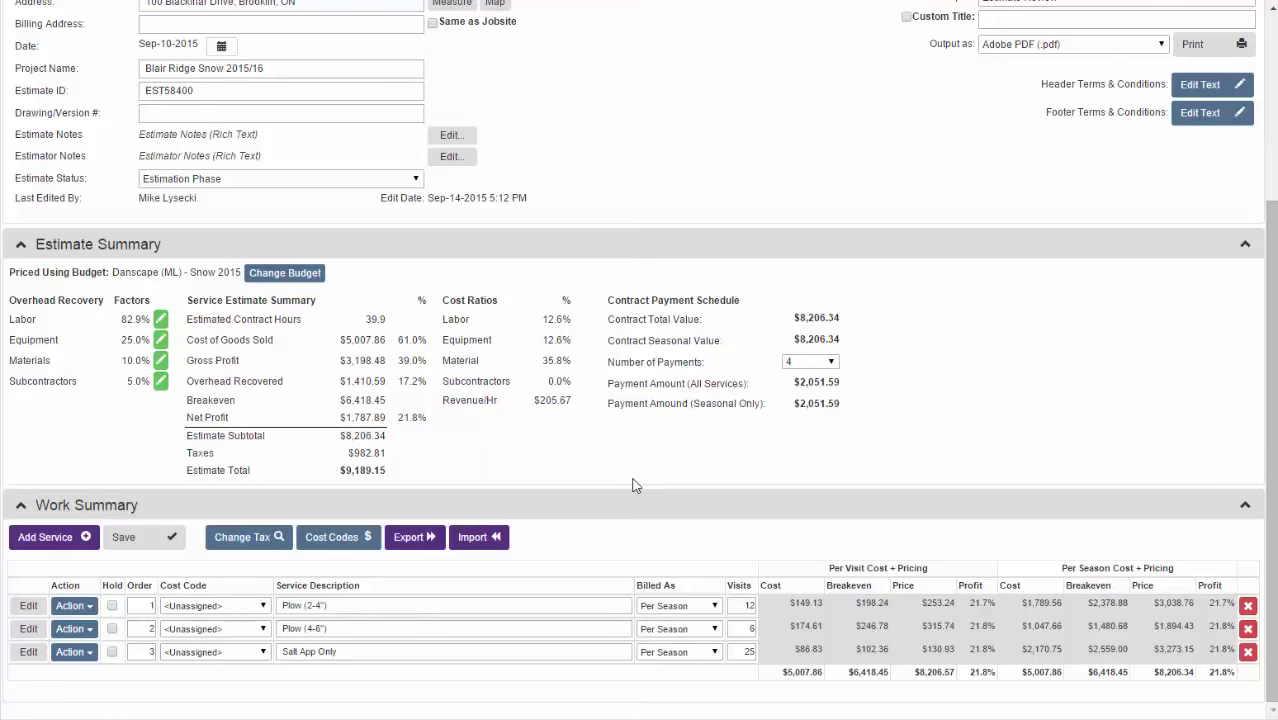
Go to the work area templates and open Snowblowing + Salting (Walks)
{"action": "scroll", "coordinate": [590, 492], "scroll_direction": "up", "scroll_amount": 3}
{"action": "mouse_move", "coordinate": [313, 74]}
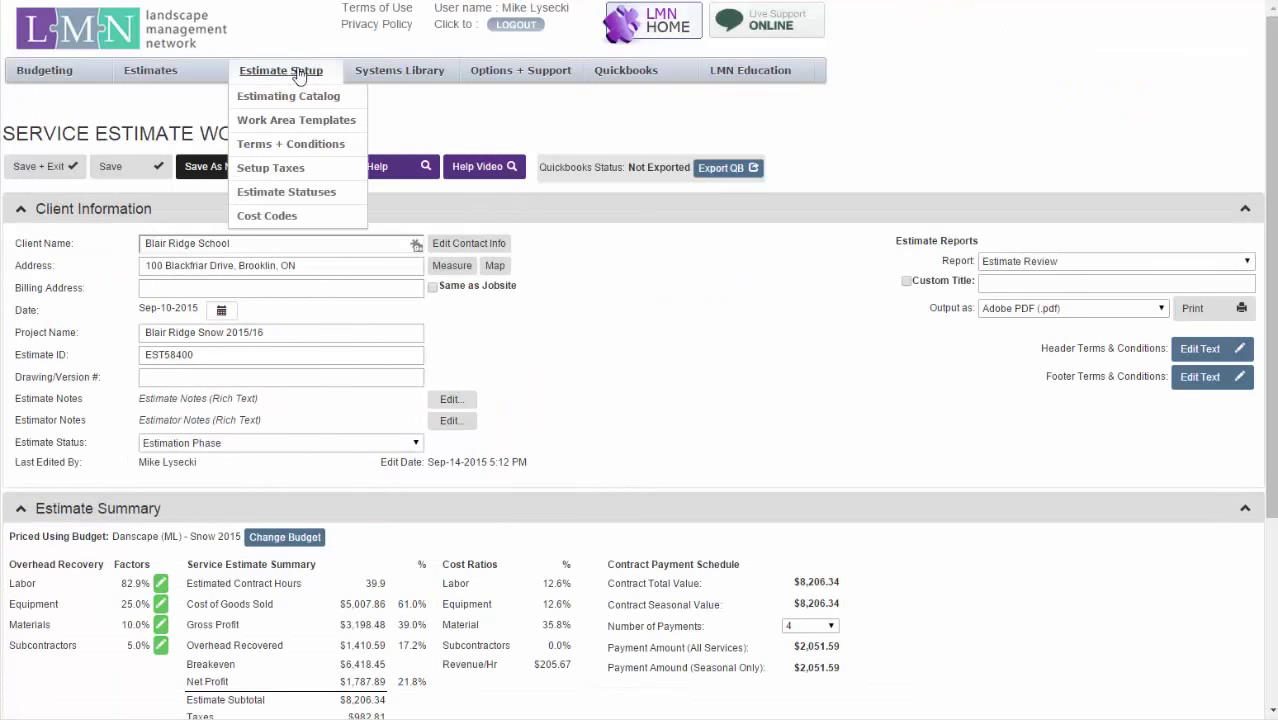
{"action": "left_click", "coordinate": [288, 122]}
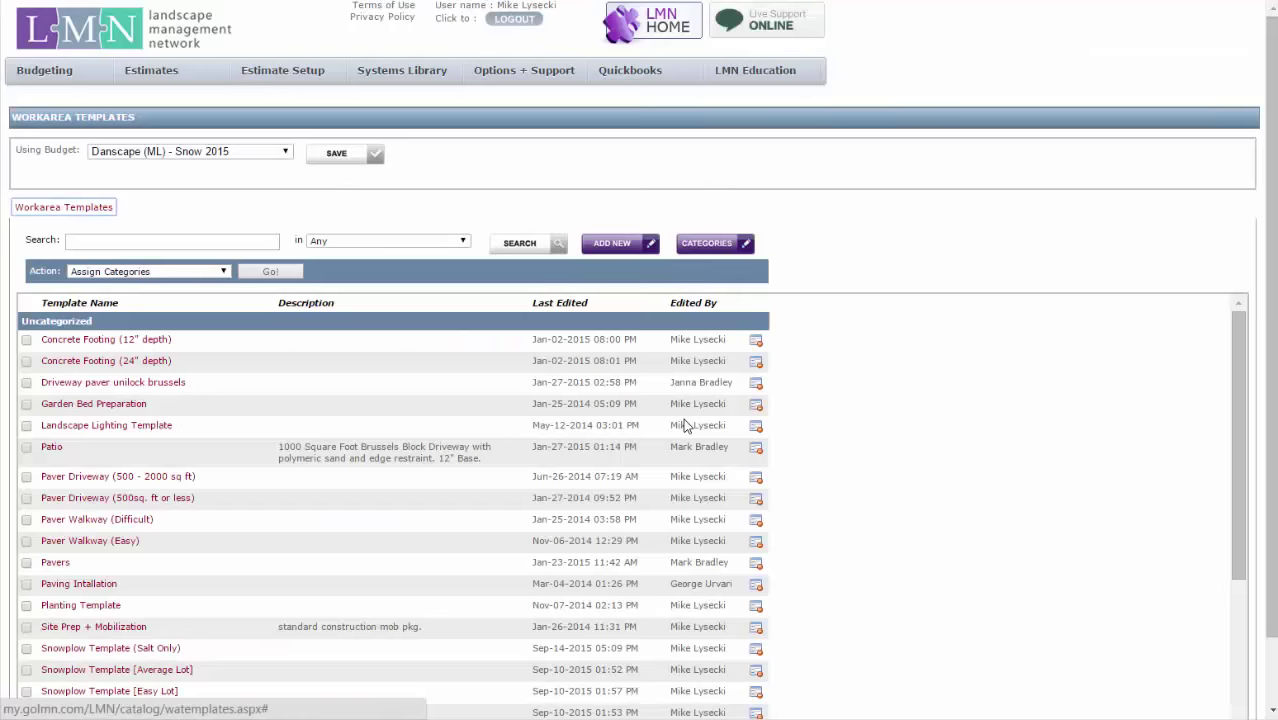
{"action": "scroll", "coordinate": [683, 418], "scroll_direction": "down", "scroll_amount": 5}
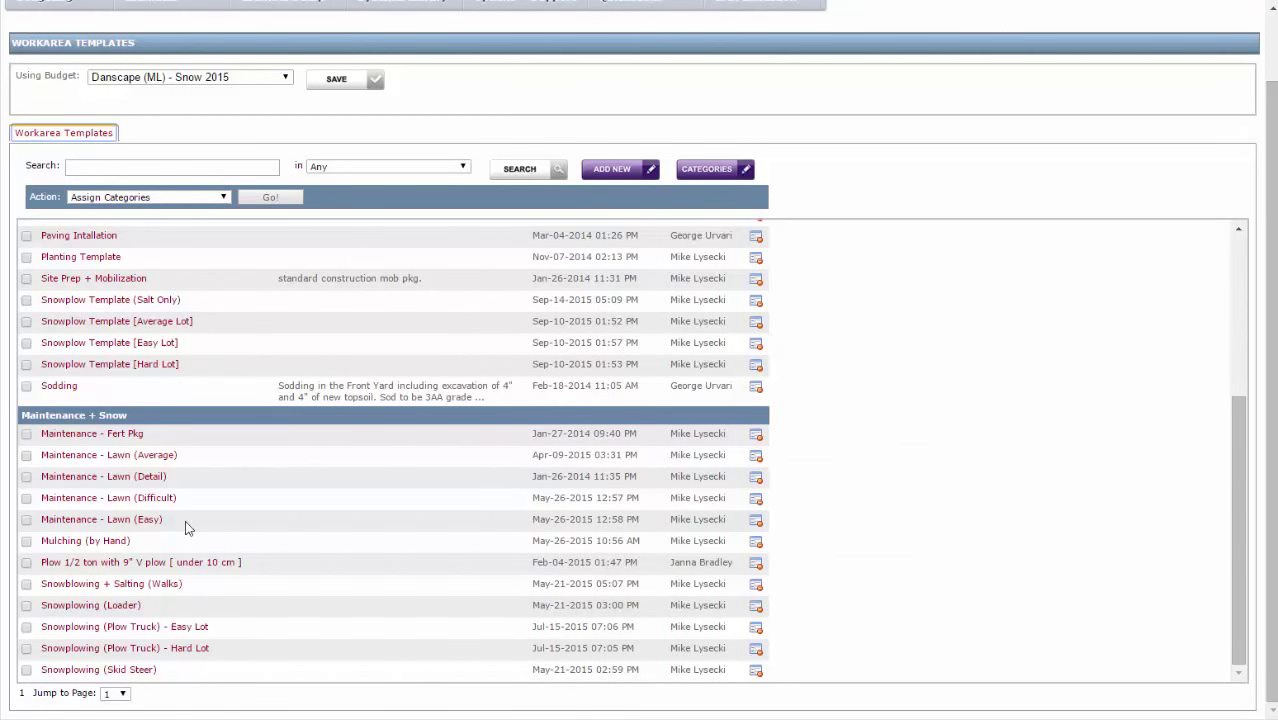
{"action": "left_click", "coordinate": [147, 590]}
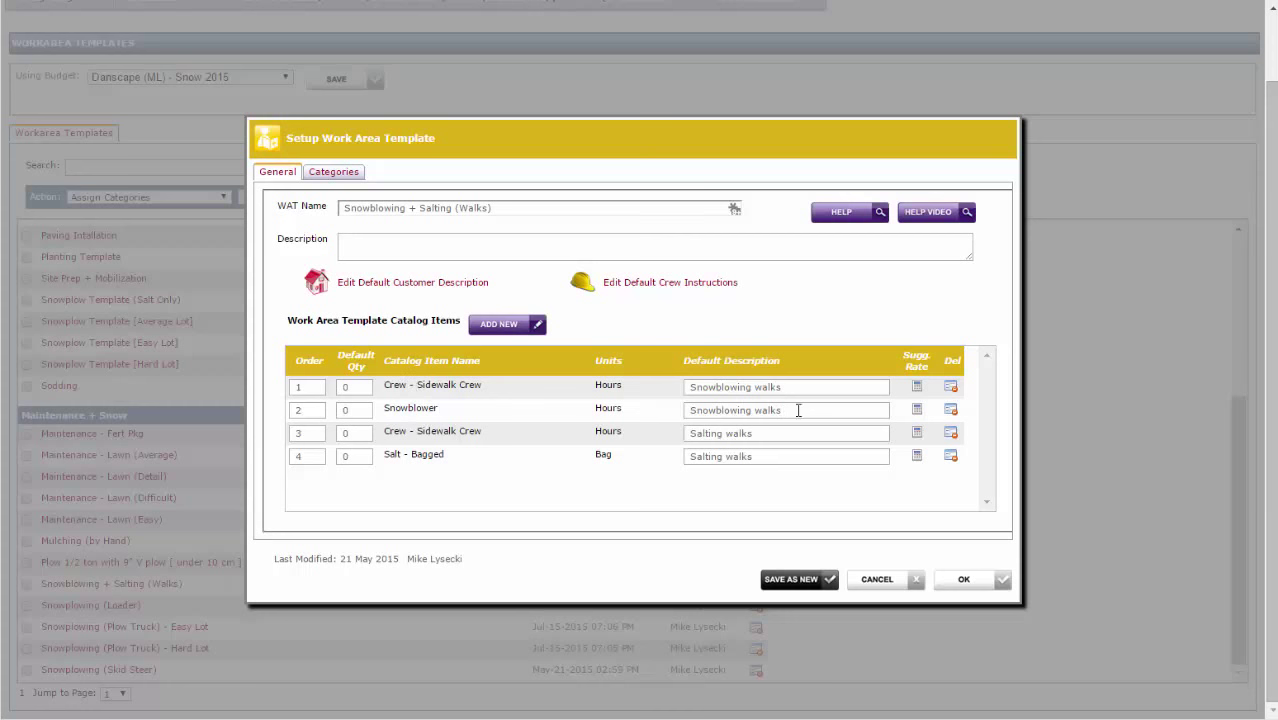
Review the suggested installation rates of the snowblowing Sidewalk Crew and the Snowblower in the template
{"action": "left_click", "coordinate": [916, 386]}
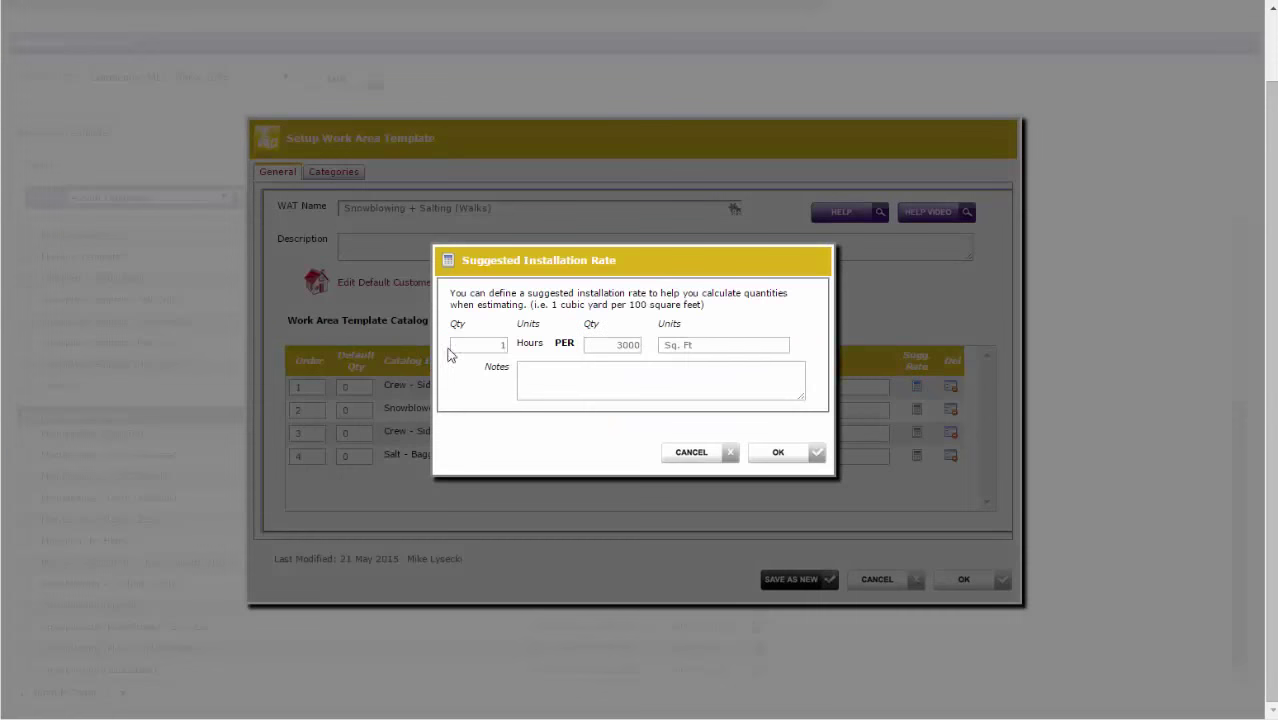
{"action": "left_click", "coordinate": [491, 344]}
{"action": "left_click", "coordinate": [630, 345]}
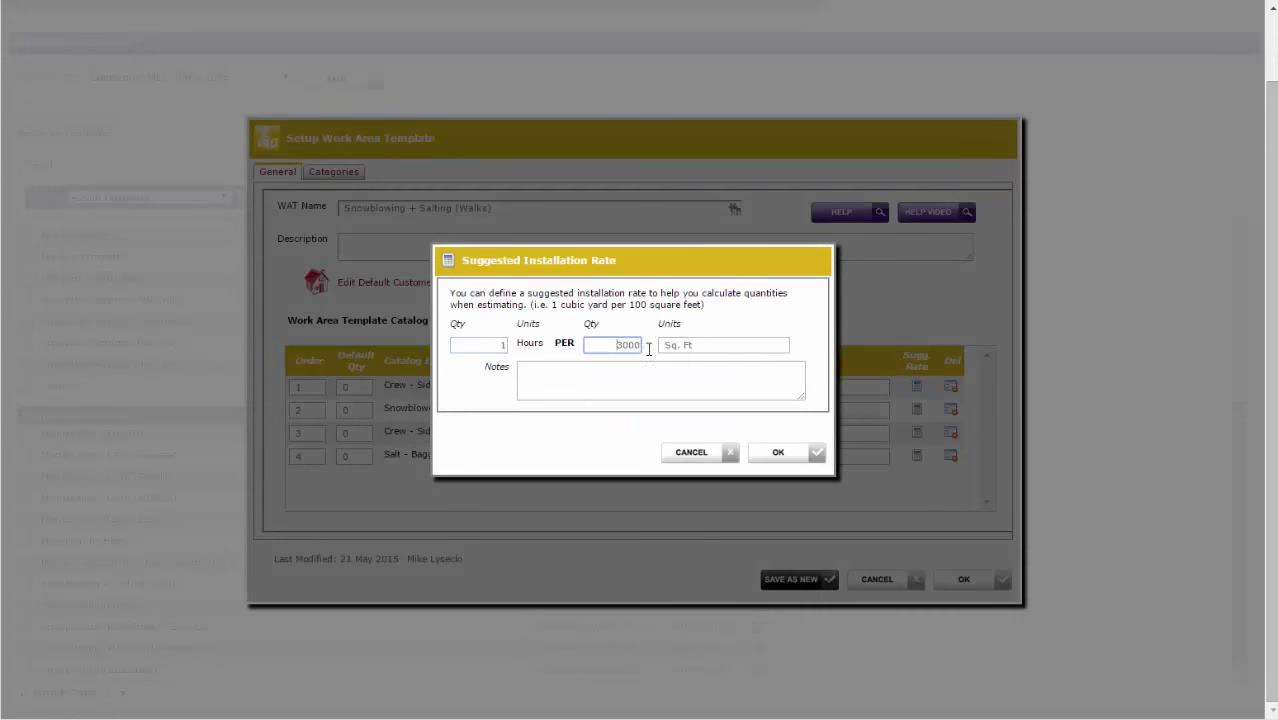
{"action": "double_click", "coordinate": [646, 346]}
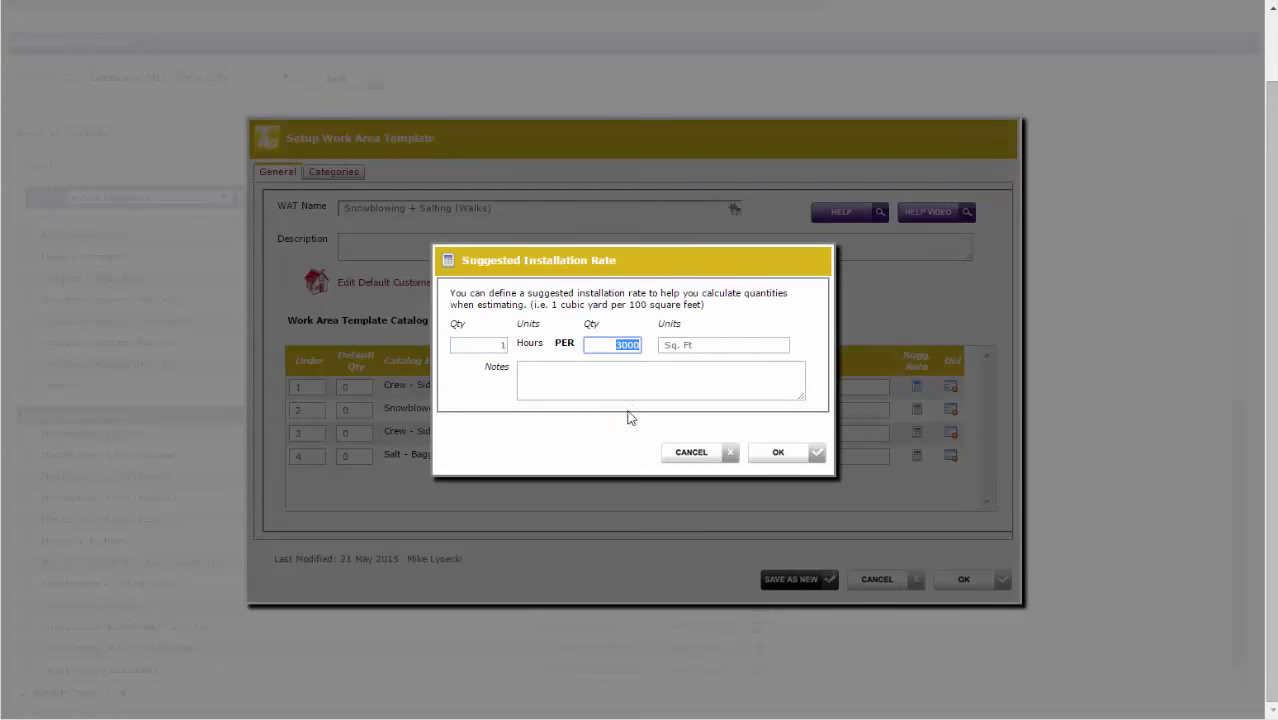
{"action": "left_click", "coordinate": [779, 455]}
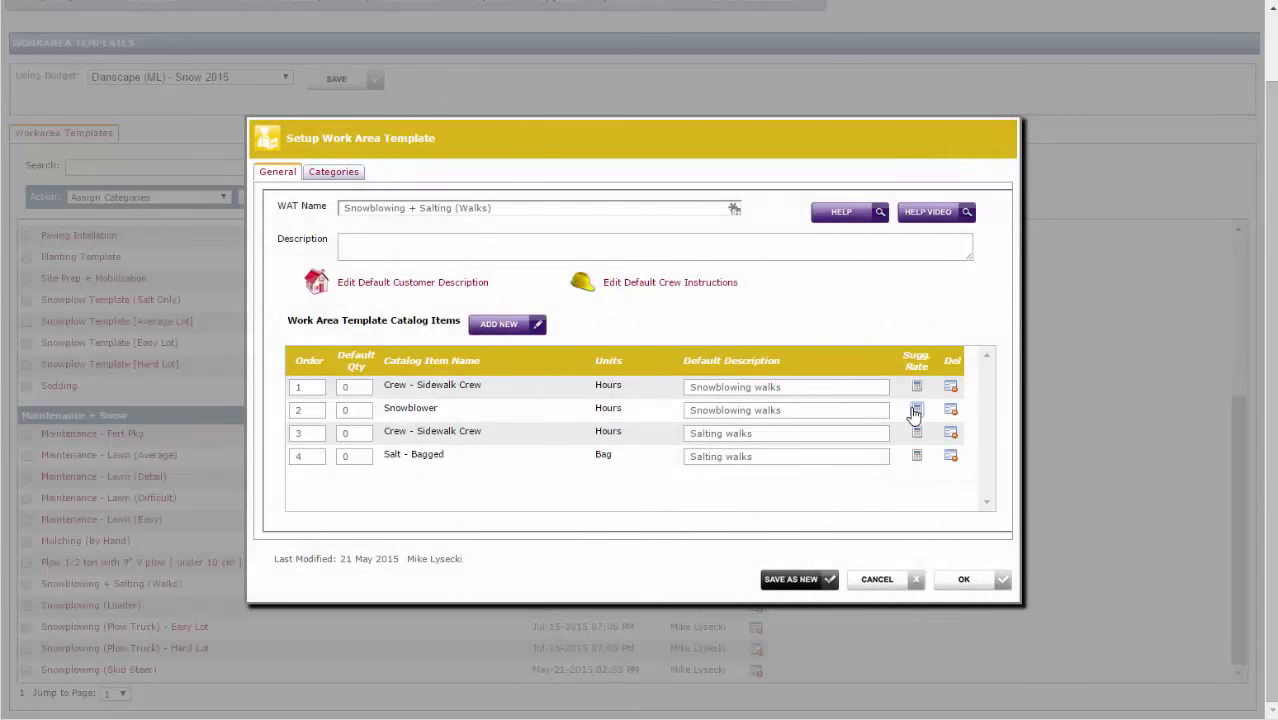
{"action": "left_click", "coordinate": [916, 410]}
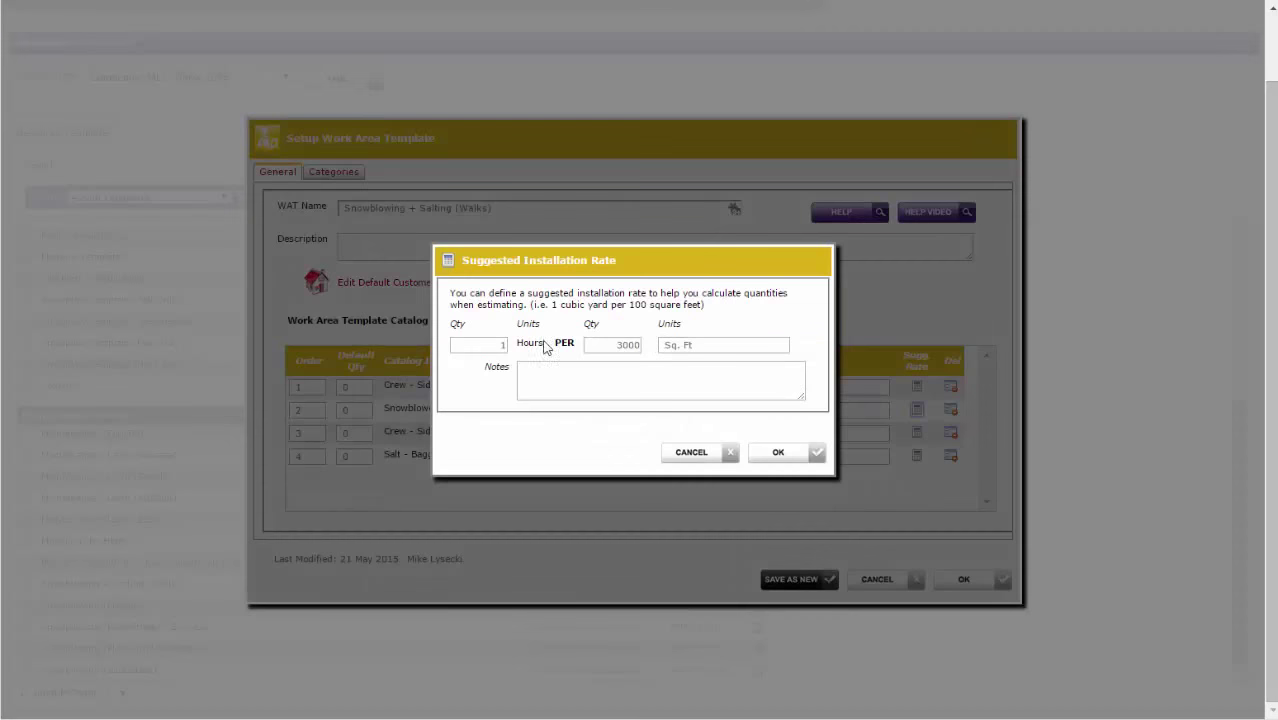
{"action": "left_click", "coordinate": [779, 455]}
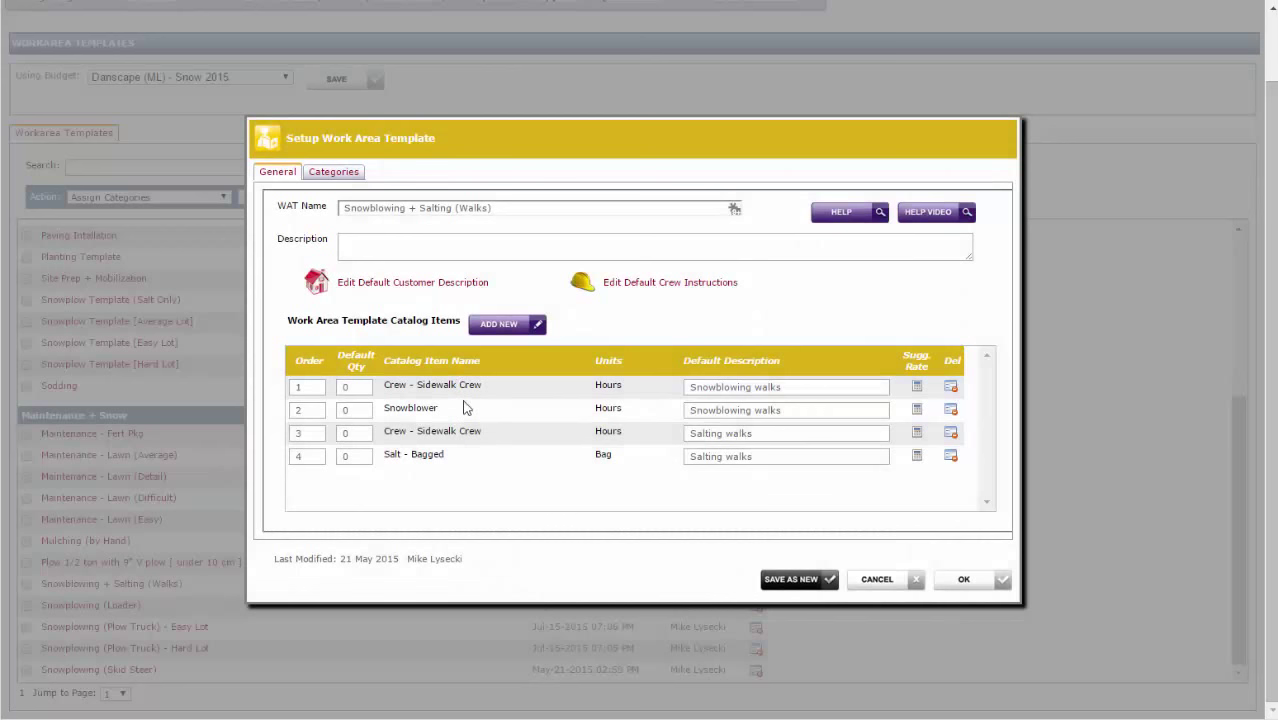
Review the suggested rates of the salting Sidewalk Crew and bagged salt, and close the template without saving
{"action": "left_click", "coordinate": [917, 440]}
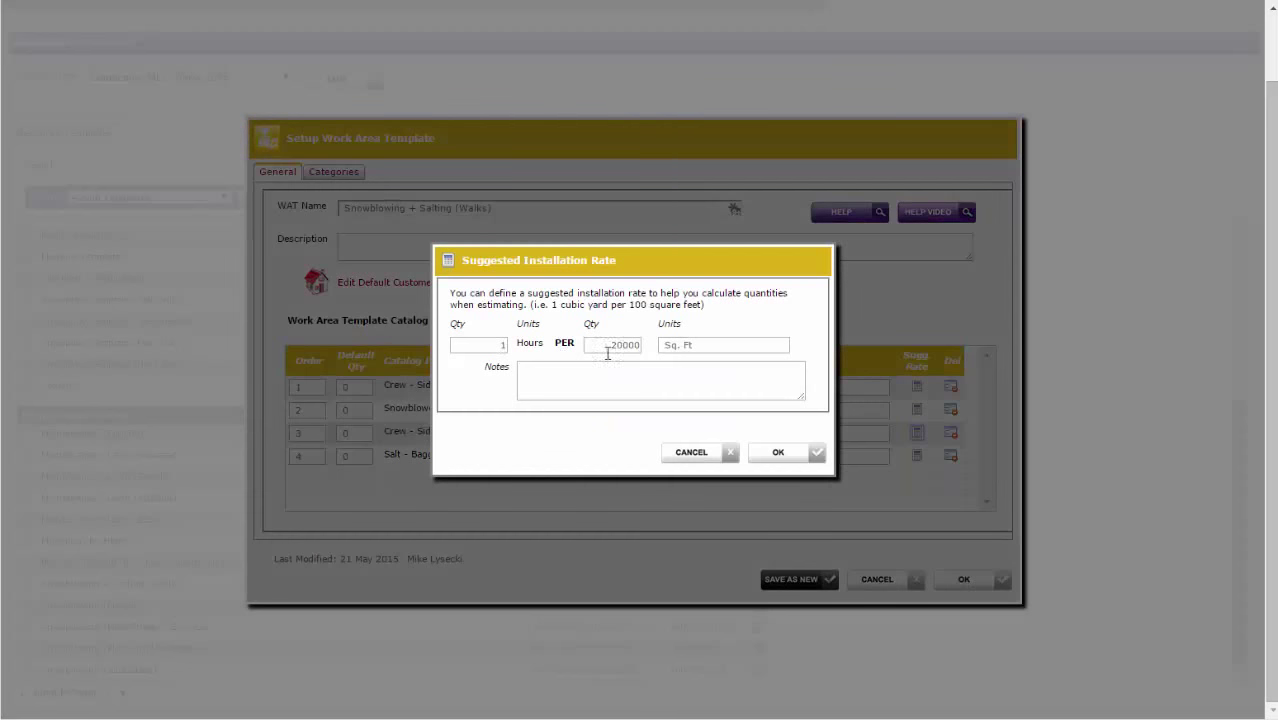
{"action": "left_click_drag", "start_coordinate": [605, 346], "coordinate": [660, 347]}
{"action": "left_click", "coordinate": [790, 456]}
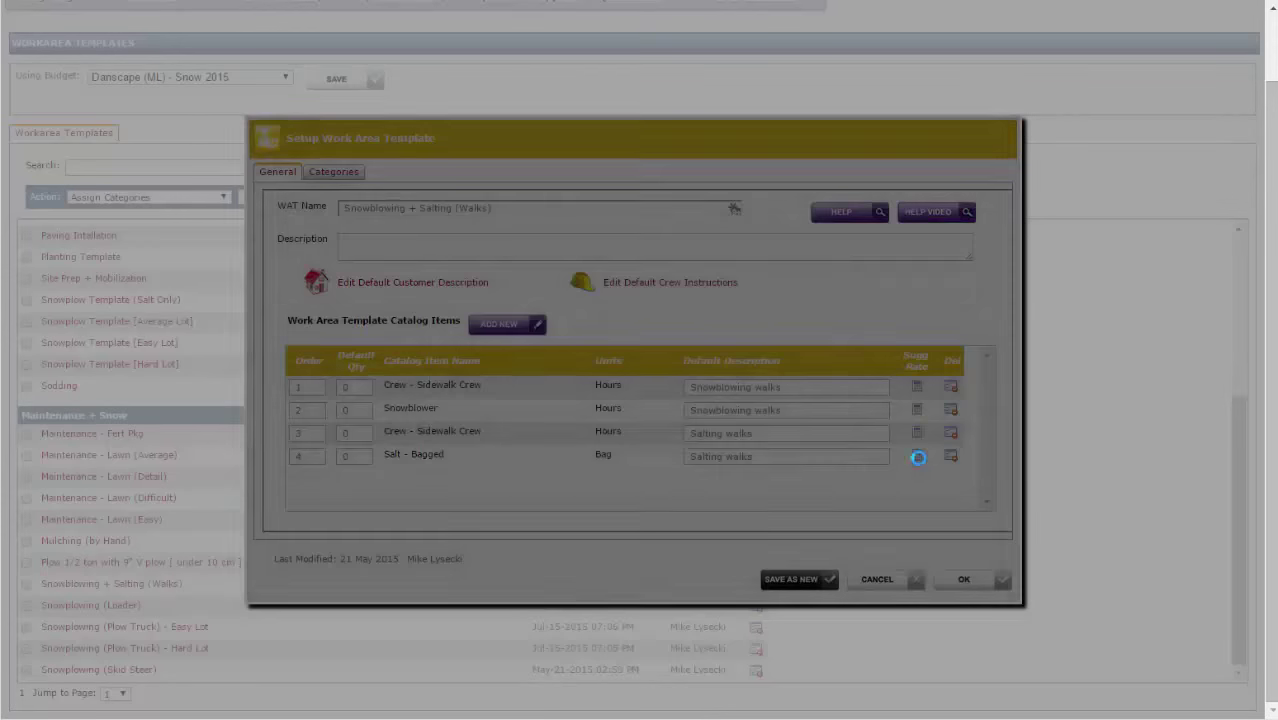
{"action": "left_click", "coordinate": [917, 457]}
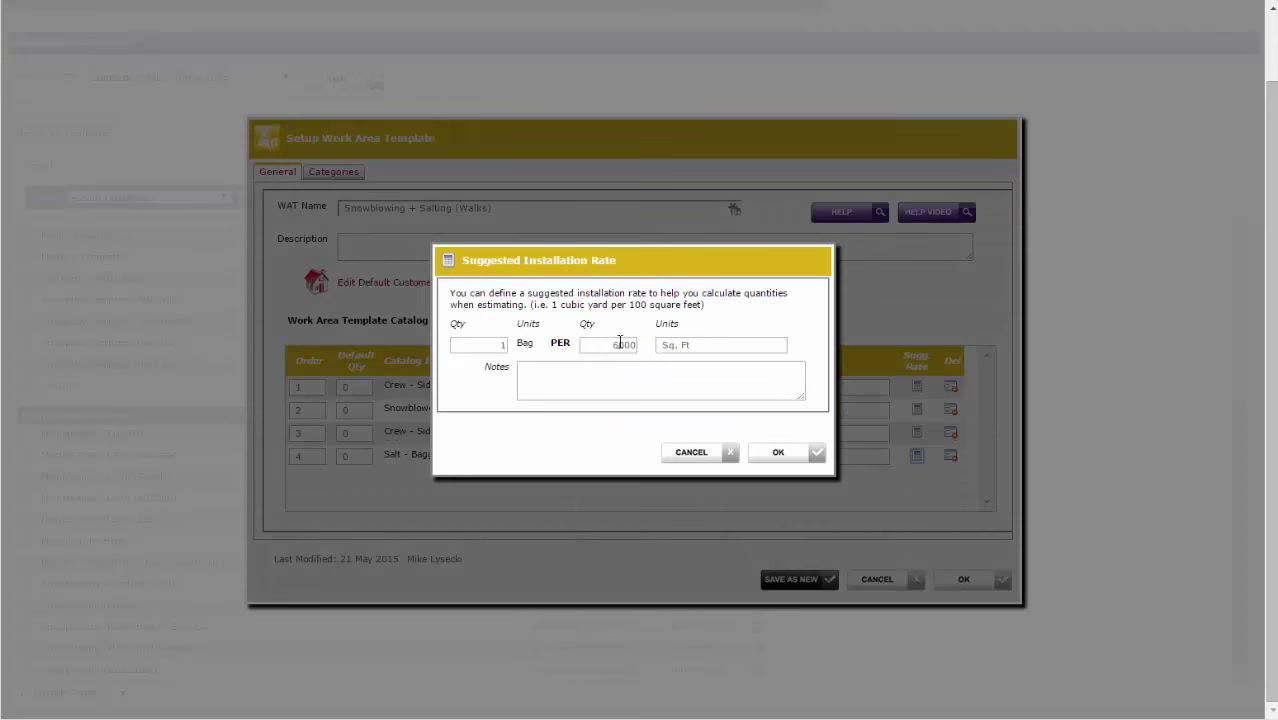
{"action": "left_click", "coordinate": [797, 456]}
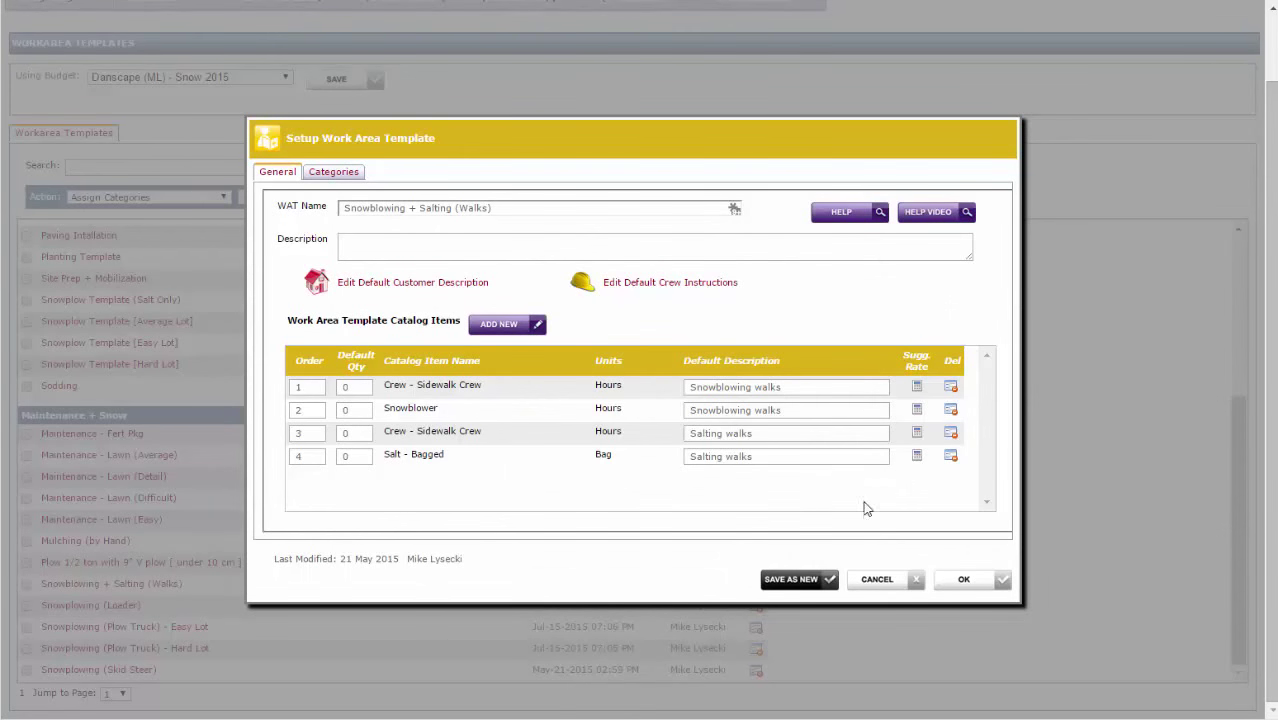
{"action": "left_click", "coordinate": [895, 579]}
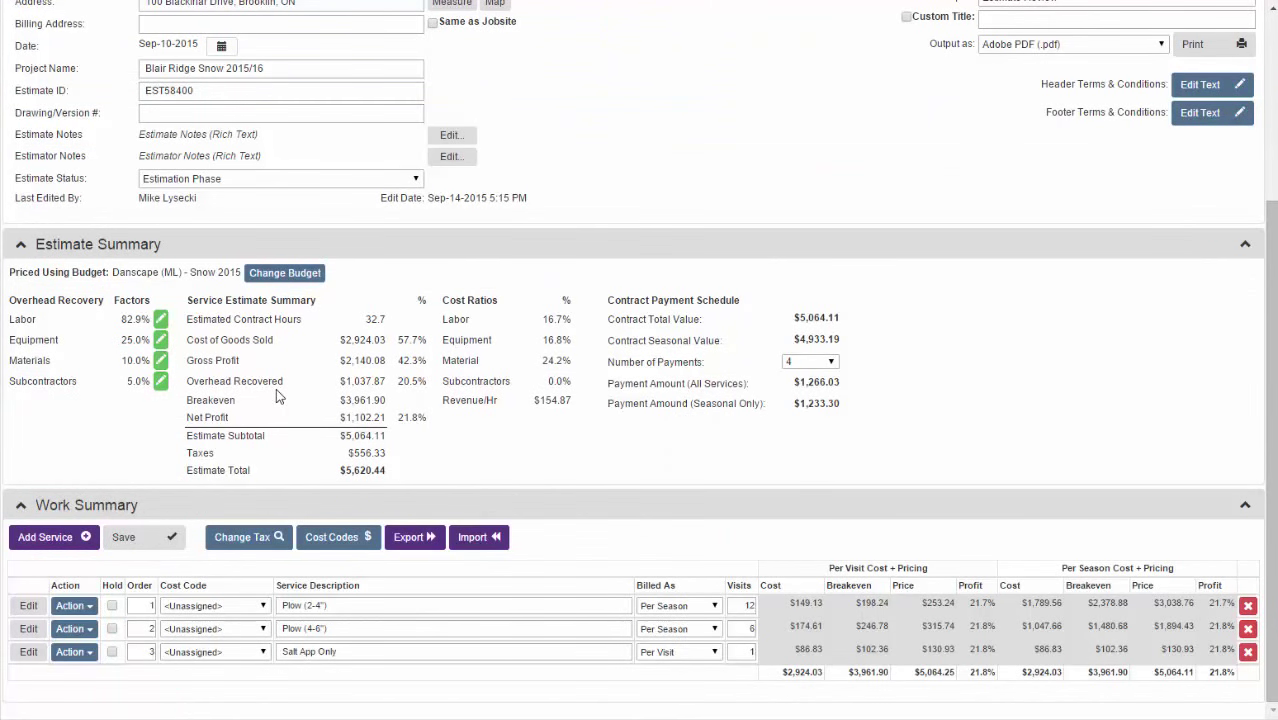
Add a service named Walkway Clearing + Salting to the estimate, billed per visit
{"action": "left_click", "coordinate": [52, 540]}
{"action": "left_click", "coordinate": [579, 90]}
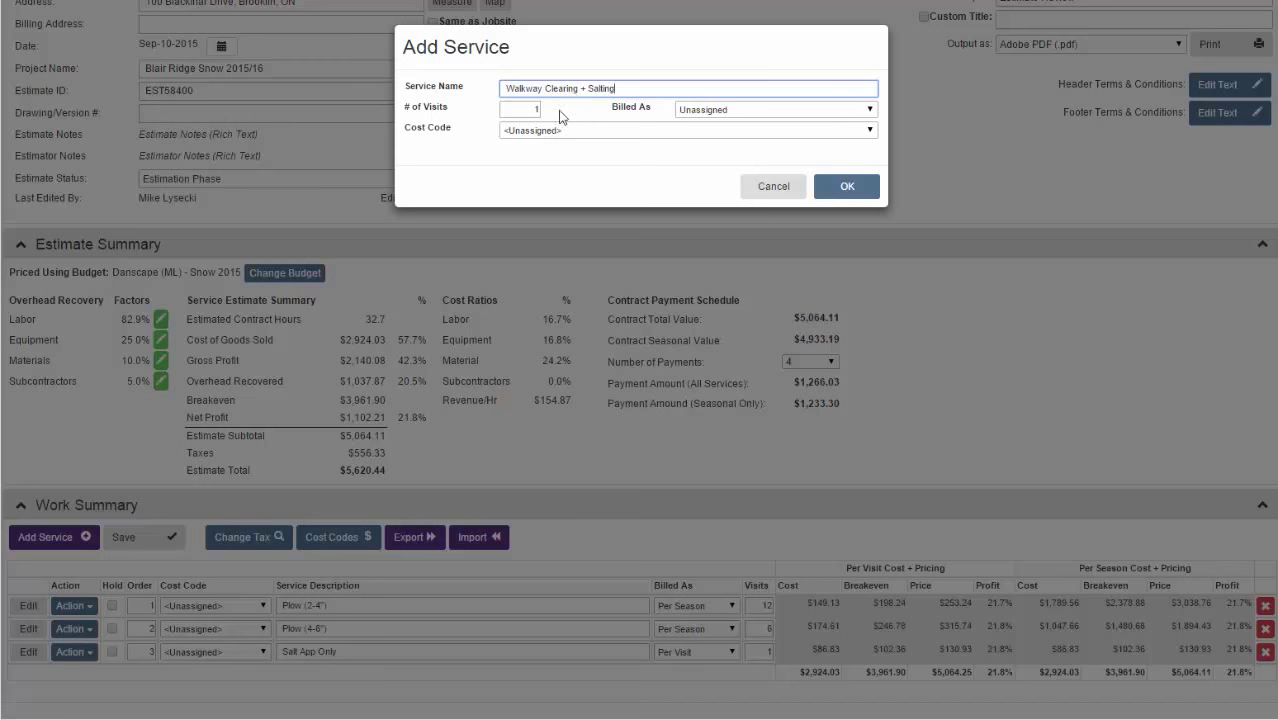
{"action": "left_click", "coordinate": [705, 112]}
{"action": "left_click", "coordinate": [720, 136]}
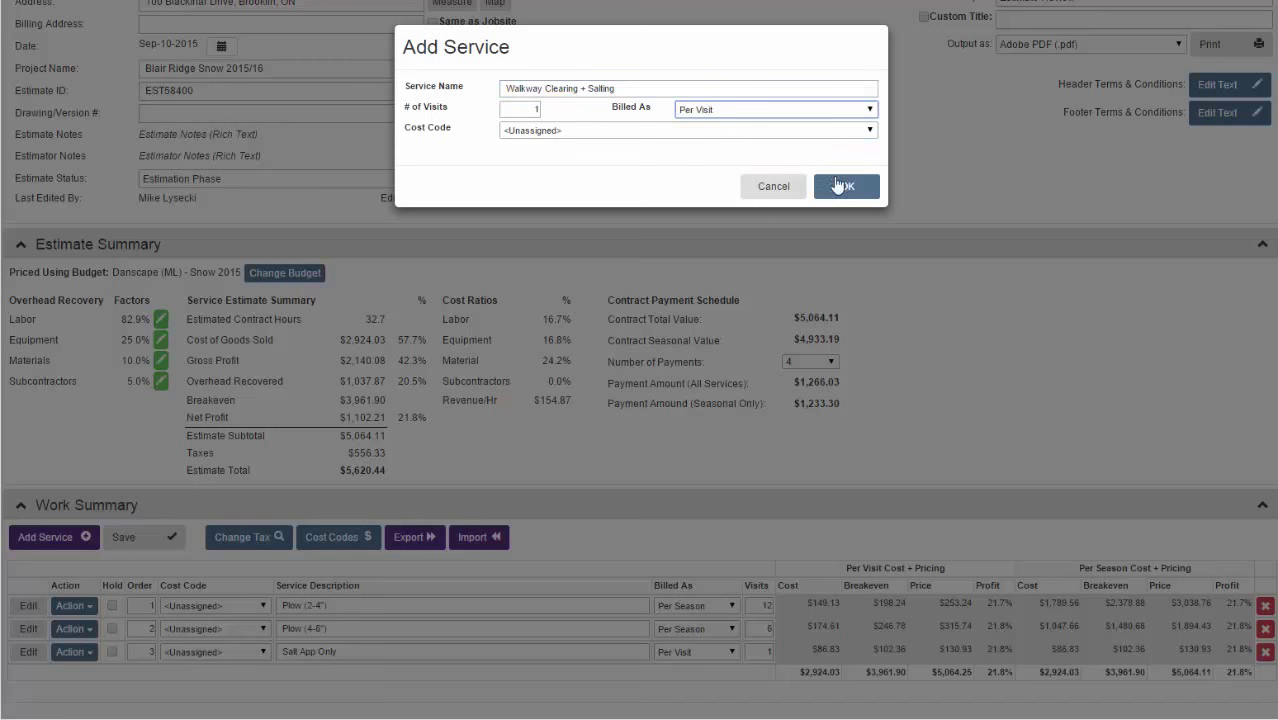
{"action": "left_click", "coordinate": [846, 188]}
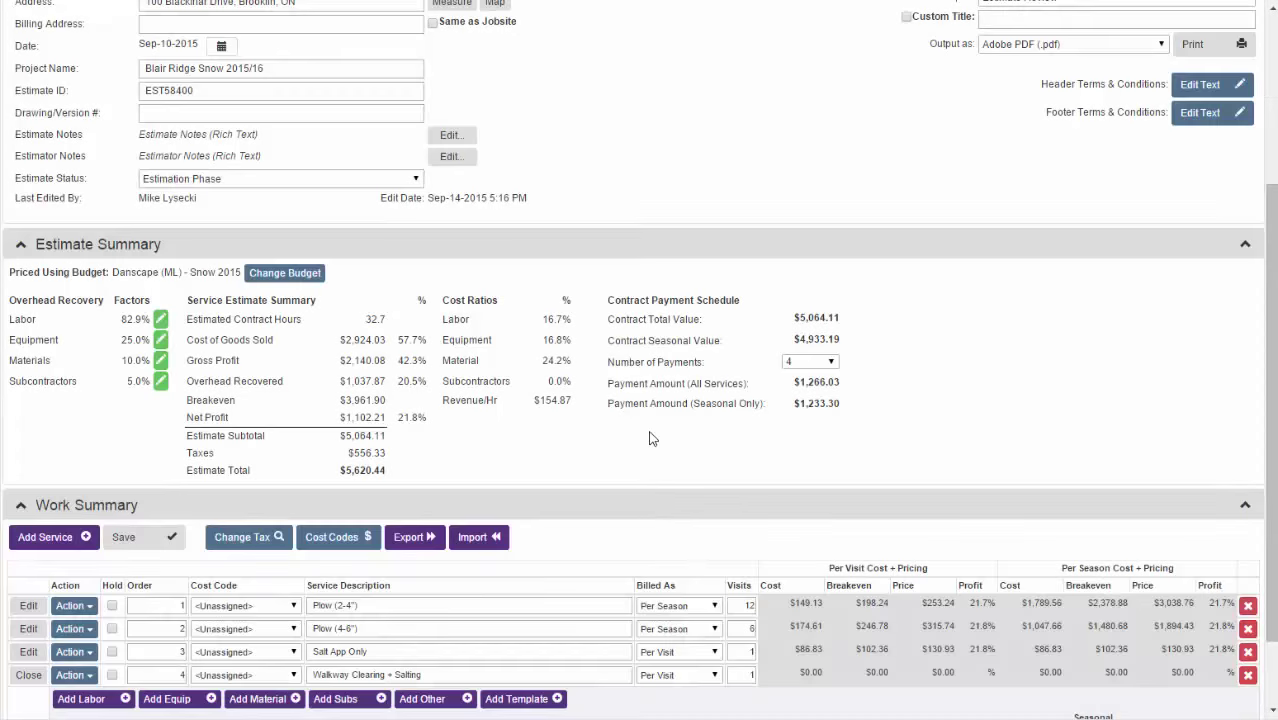
Load the Snowblowing + Salting (Walks) work area template's items for the Walkway Clearing + Salting service
{"action": "scroll", "coordinate": [650, 450], "scroll_direction": "down", "scroll_amount": 1}
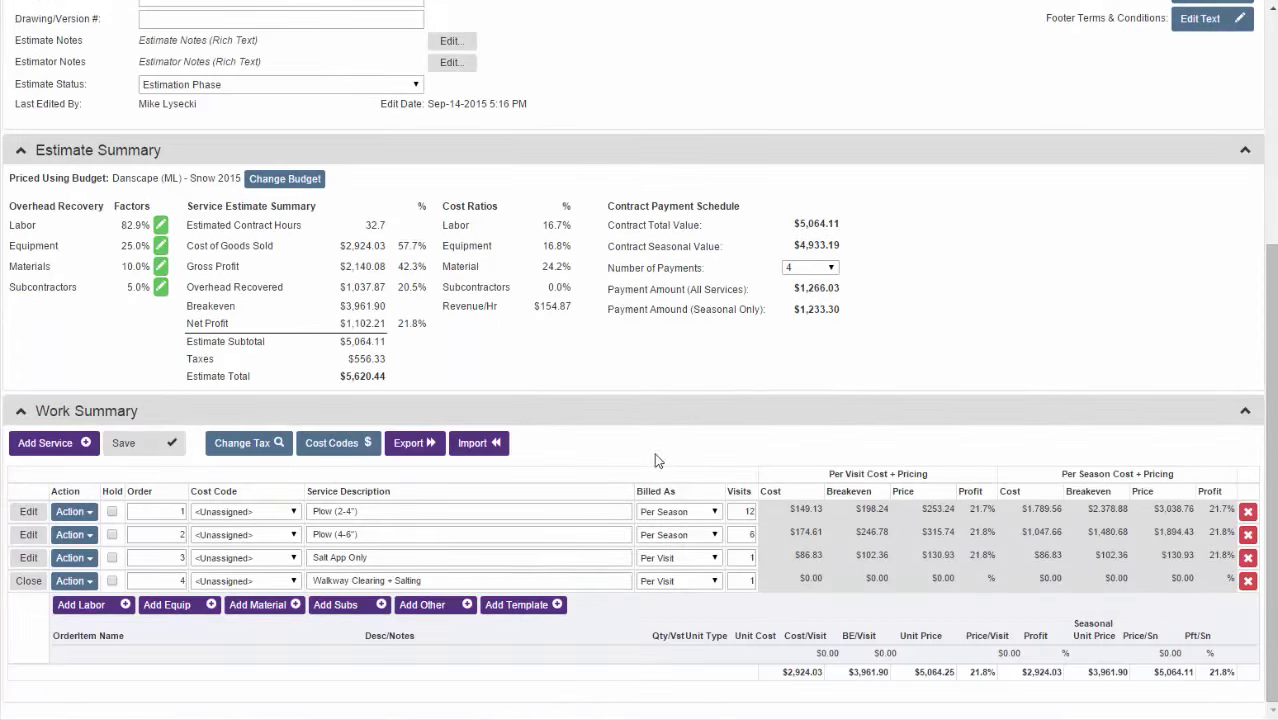
{"action": "left_click", "coordinate": [516, 605]}
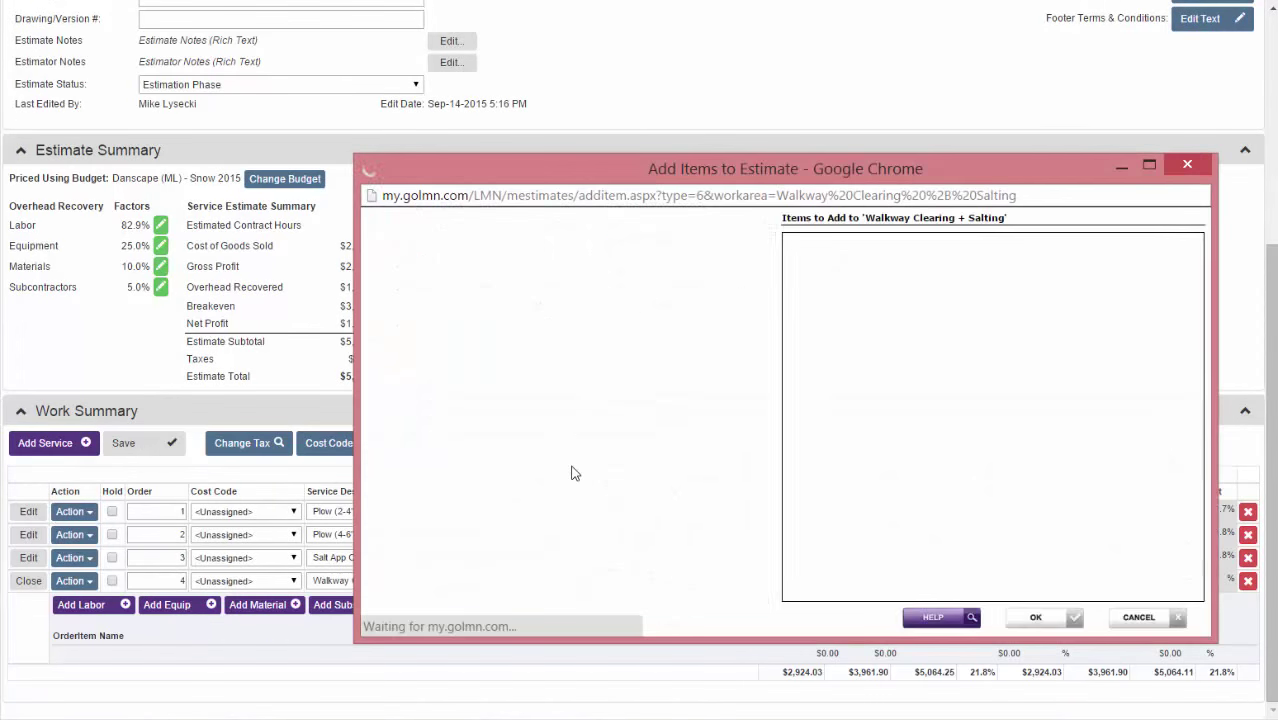
{"action": "scroll", "coordinate": [575, 472], "scroll_direction": "down", "scroll_amount": 5}
{"action": "scroll", "coordinate": [575, 471], "scroll_direction": "down", "scroll_amount": 1}
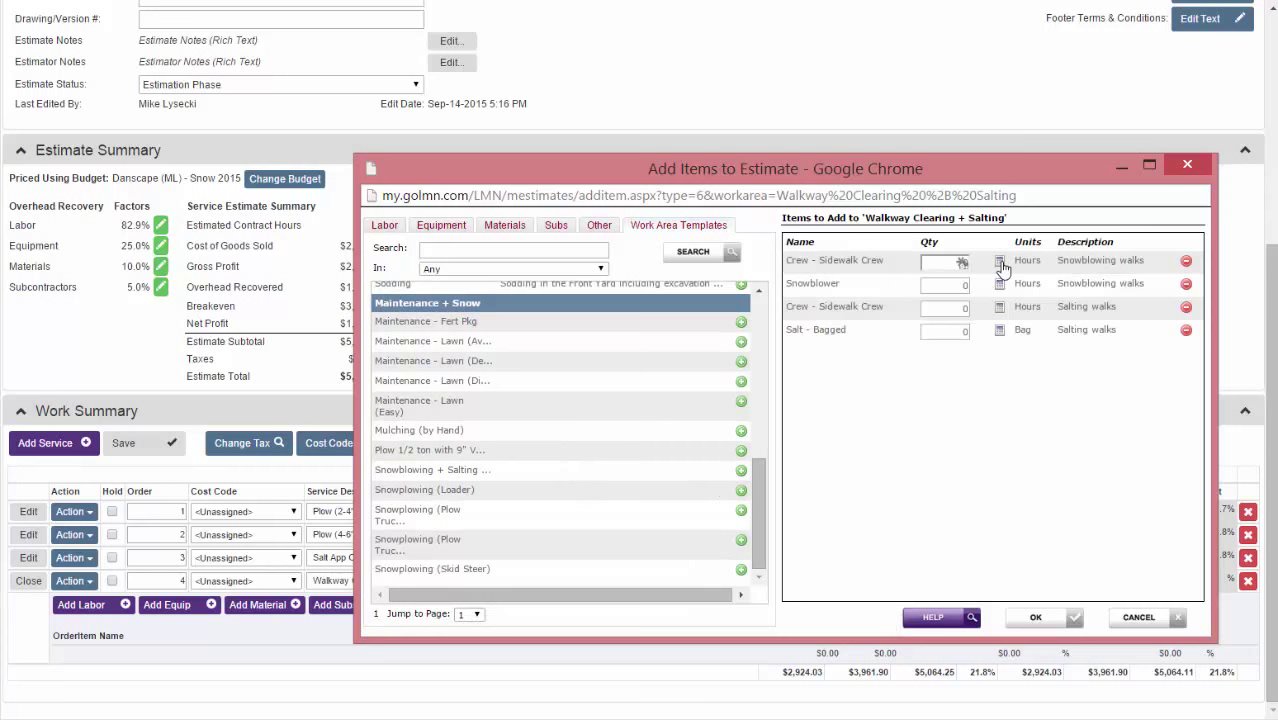
Calculate the snowblowing Sidewalk Crew's rounded hours for 2200 sq. ft and set the Snowblower quantity to .8 hours
{"action": "left_click", "coordinate": [1000, 264]}
{"action": "left_click", "coordinate": [644, 414]}
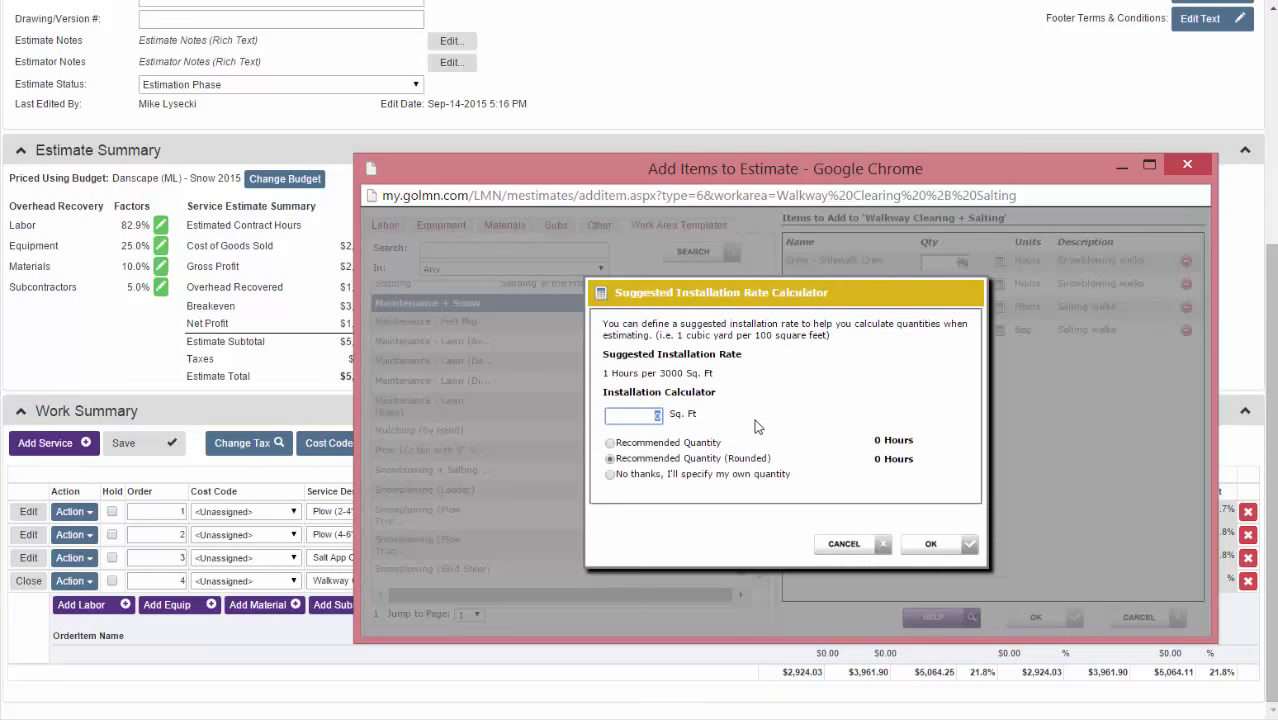
{"action": "type", "text": "2200"}
{"action": "key", "text": "Tab"}
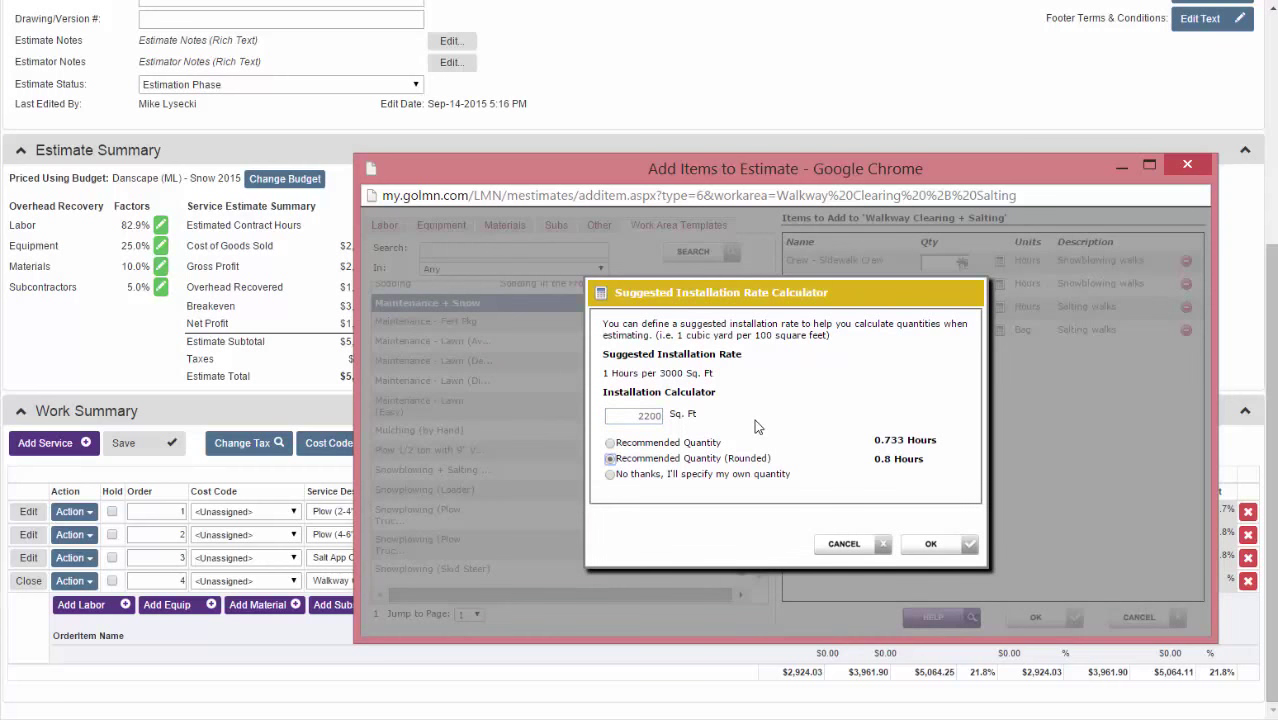
{"action": "left_click", "coordinate": [941, 548]}
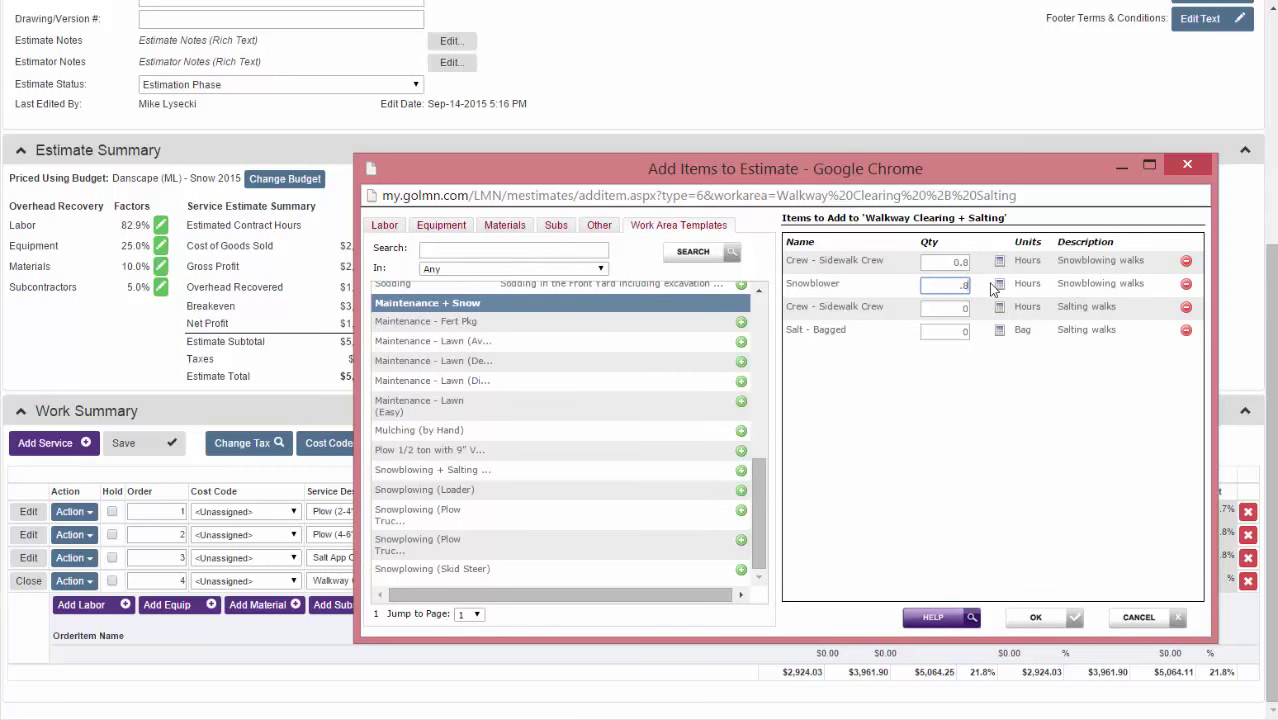
{"action": "key", "text": "Tab"}
Calculate the salting Sidewalk Crew's hours for 2200 sq. ft and use the rounded recommended quantity
{"action": "left_click", "coordinate": [999, 309]}
{"action": "type", "text": "22"}
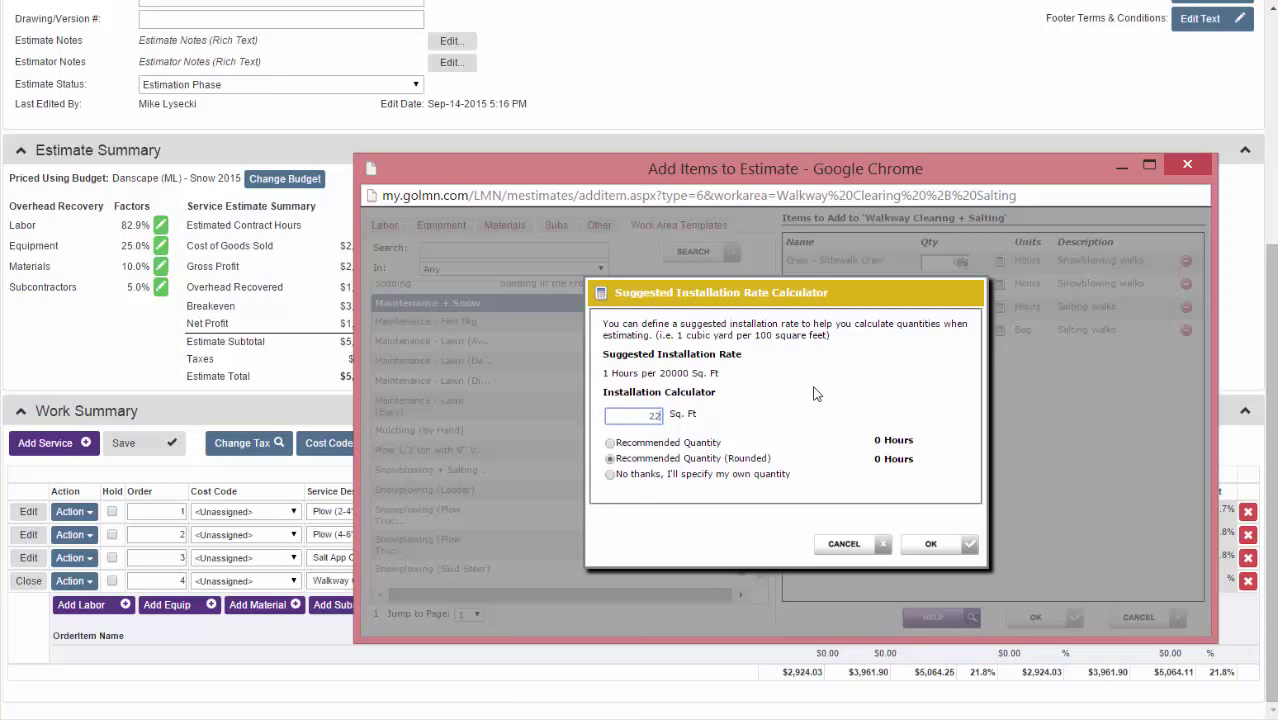
{"action": "type", "text": "00"}
{"action": "key", "text": "Tab"}
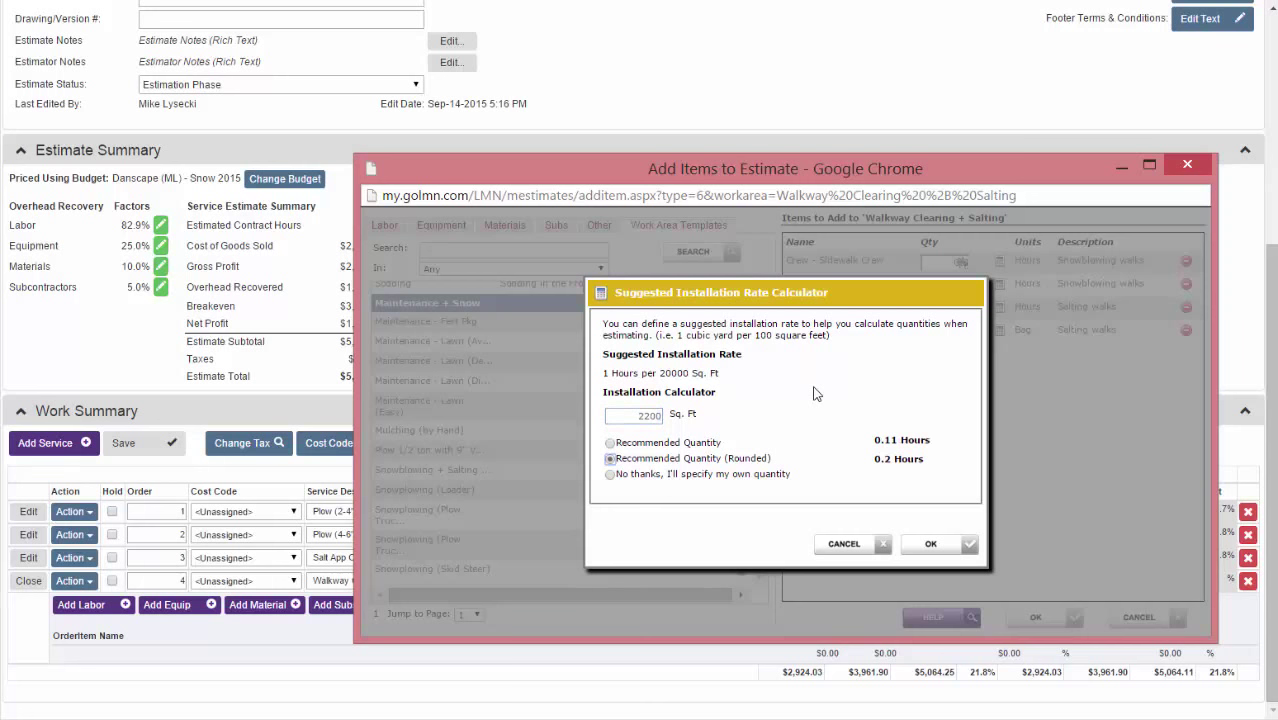
{"action": "left_click", "coordinate": [930, 544]}
Calculate the bagged salt quantity for 2200 sq. ft, rounded, and add all the items to the service
{"action": "left_click", "coordinate": [996, 332]}
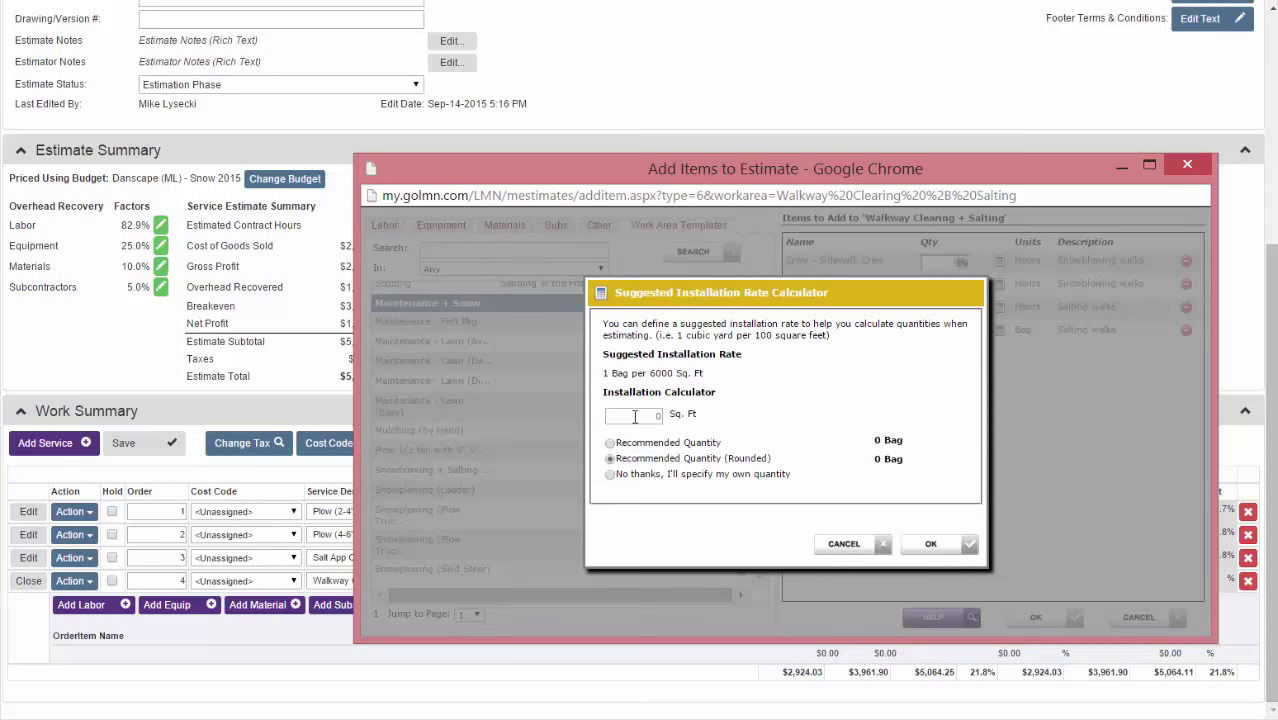
{"action": "left_click", "coordinate": [634, 417]}
{"action": "type", "text": "2200"}
{"action": "key", "text": "Tab"}
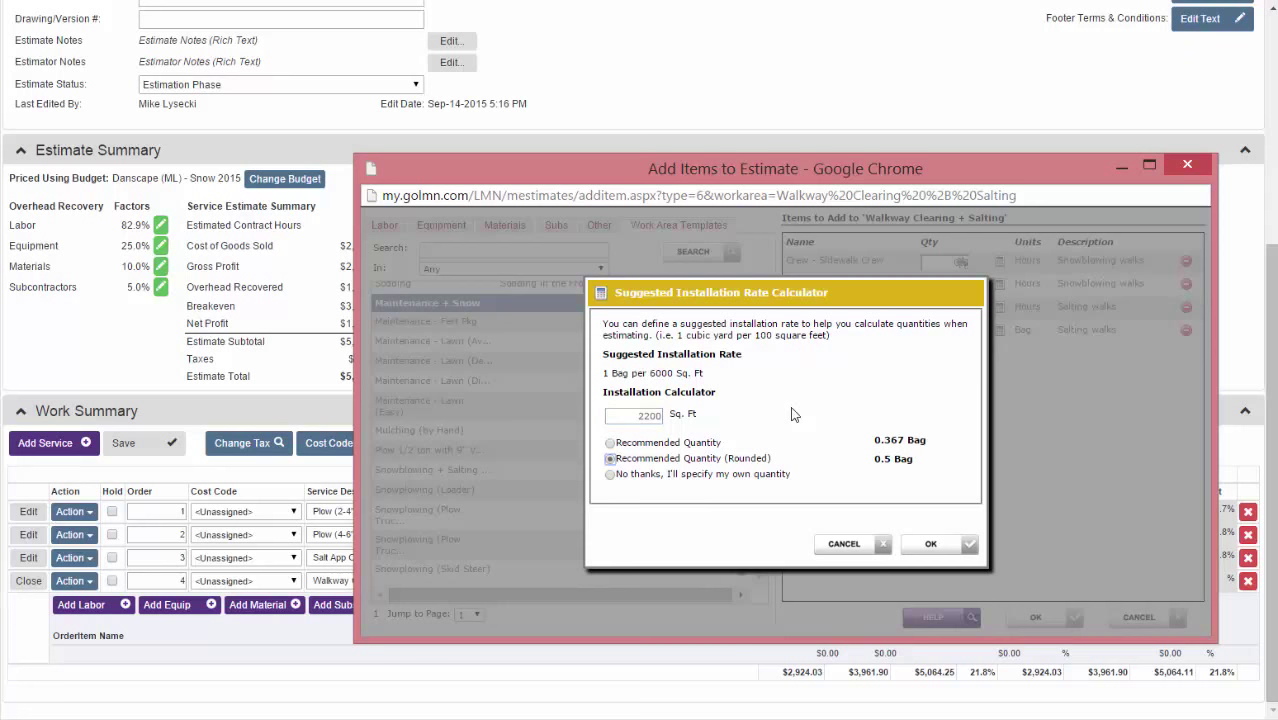
{"action": "left_click", "coordinate": [970, 548]}
{"action": "left_click", "coordinate": [1072, 617]}
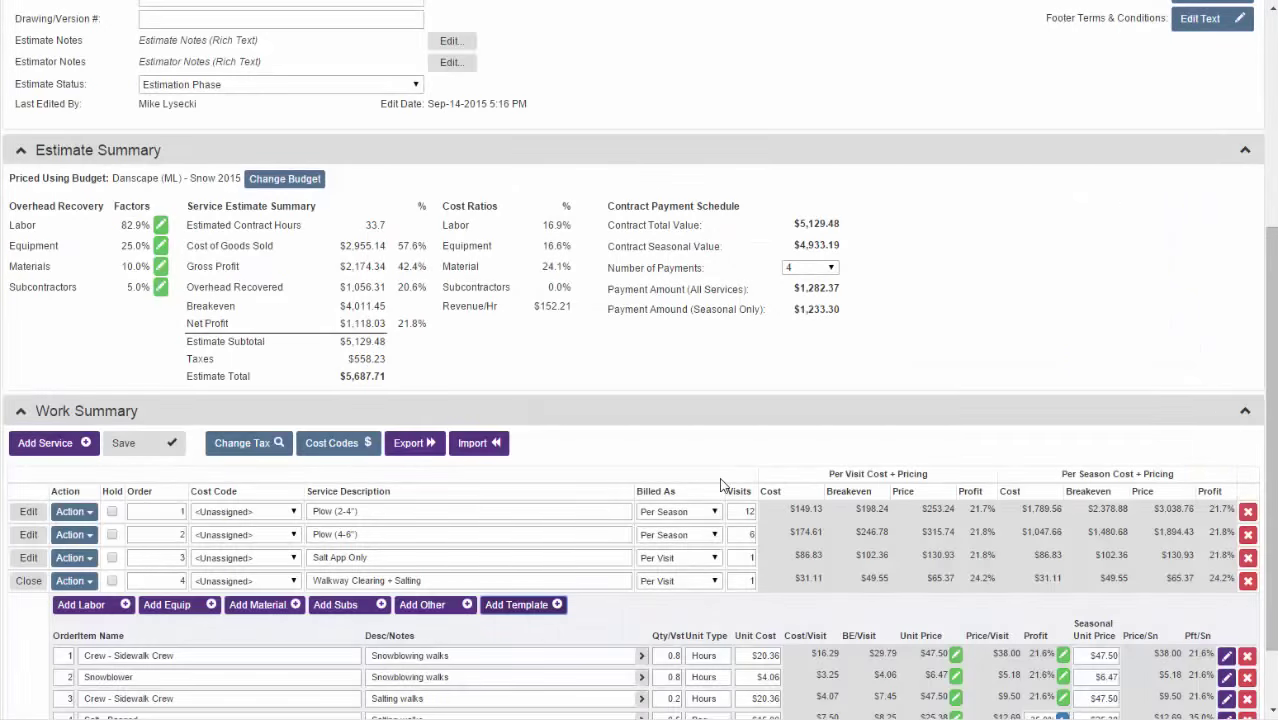
Copy the Walkway Clearing + Salting service as a new service named Walkway Salting Only
{"action": "scroll", "coordinate": [720, 485], "scroll_direction": "down", "scroll_amount": 2}
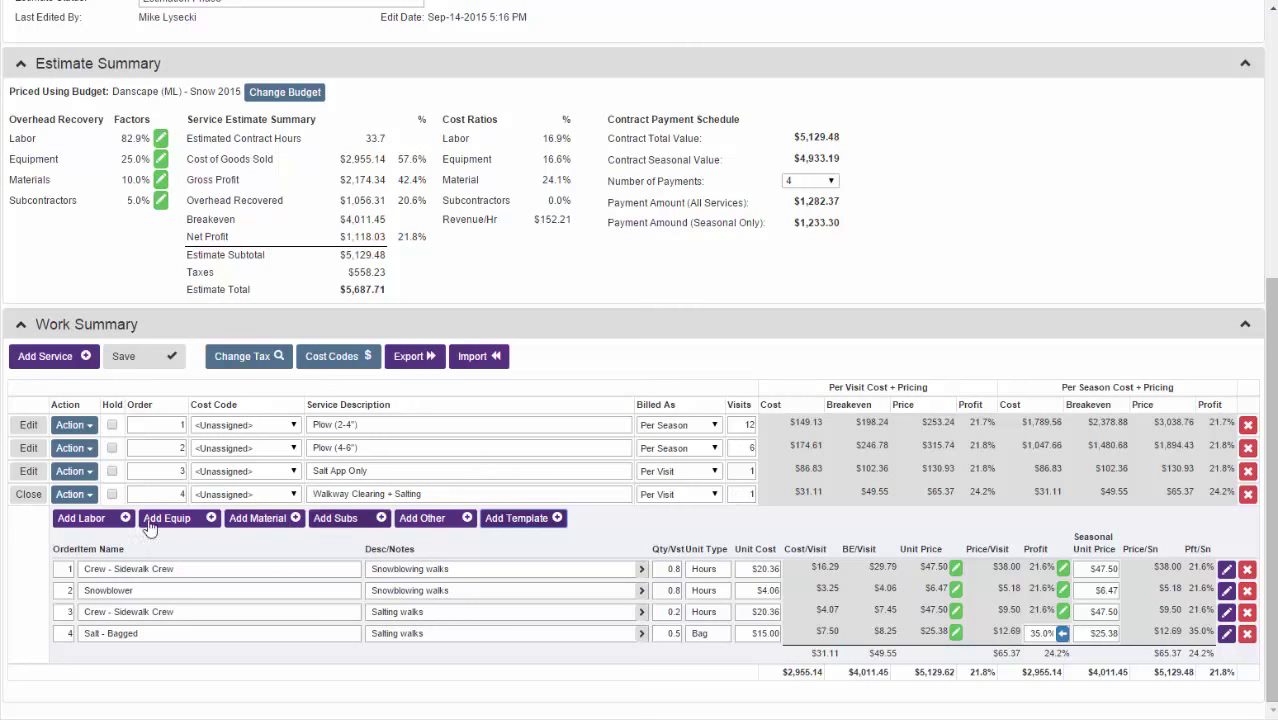
{"action": "left_click", "coordinate": [75, 495]}
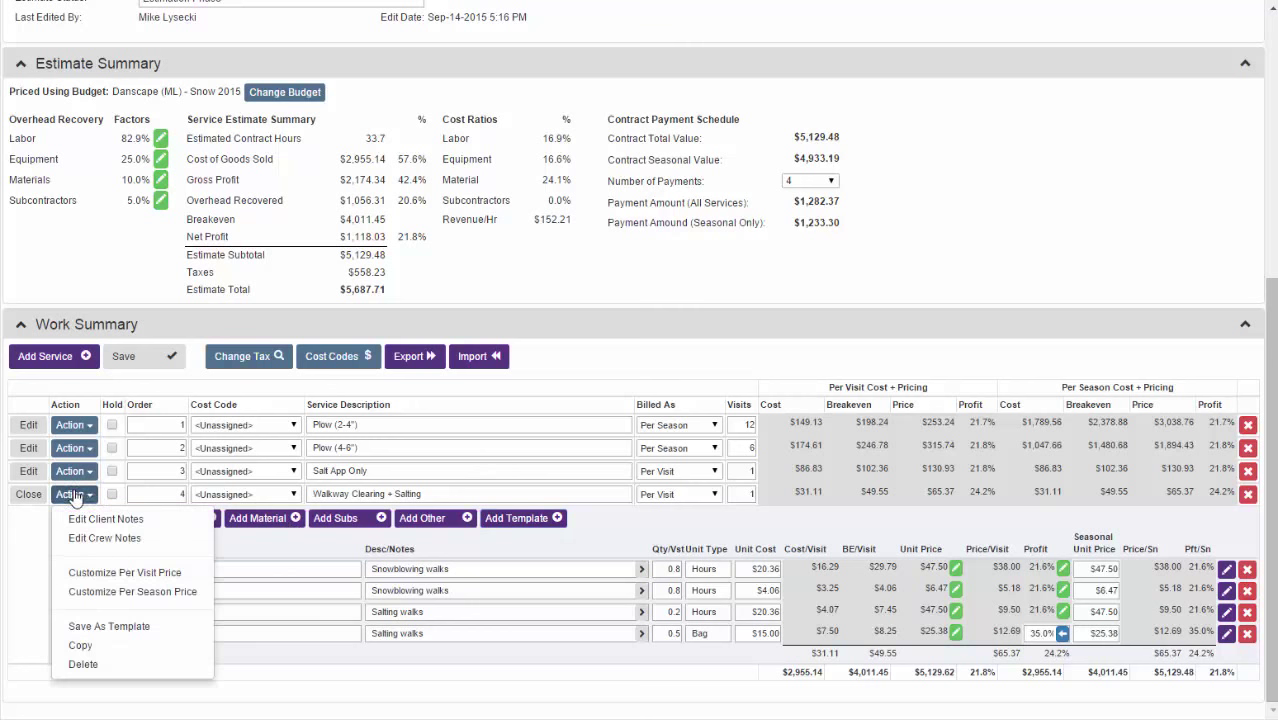
{"action": "left_click", "coordinate": [106, 644]}
{"action": "left_click", "coordinate": [562, 88]}
{"action": "type", "text": "S"}
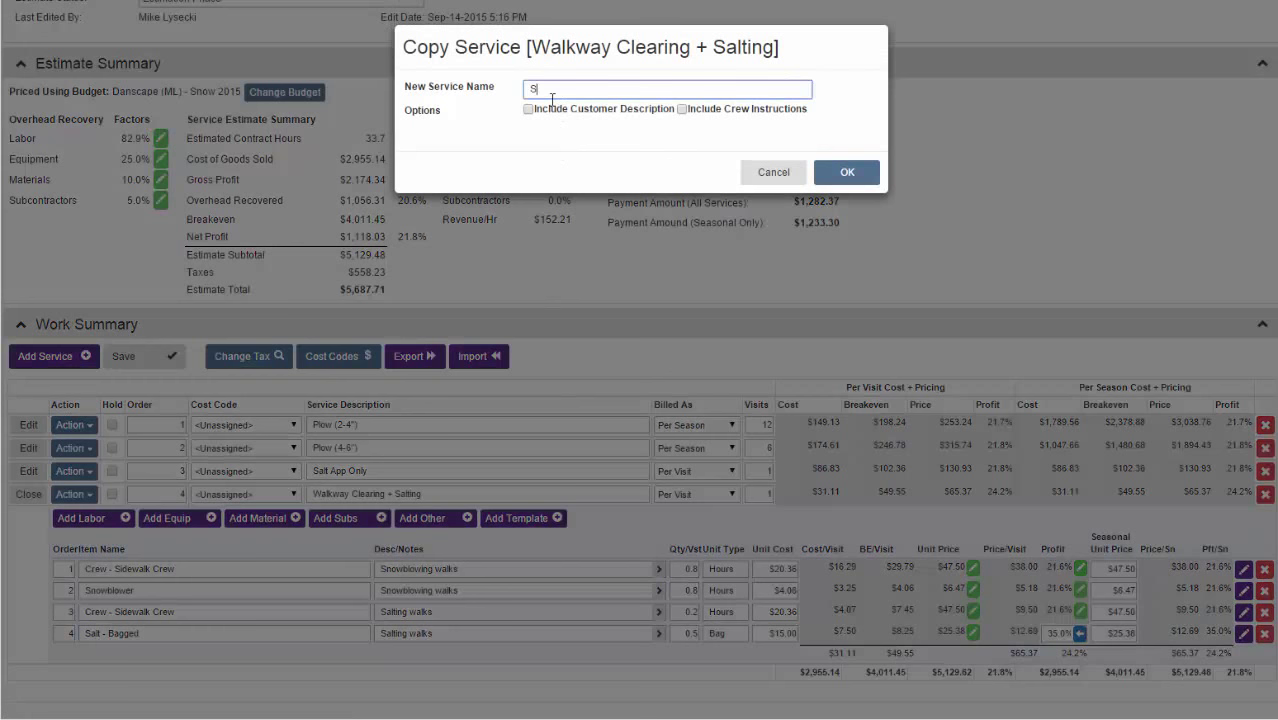
{"action": "type", "text": "alting"}
{"action": "key", "text": "BackSpace"}
{"action": "key", "text": "BackSpace"}
{"action": "key", "text": "BackSpace"}
{"action": "key", "text": "BackSpace"}
{"action": "type", "text": "Walkway Salting Only"}
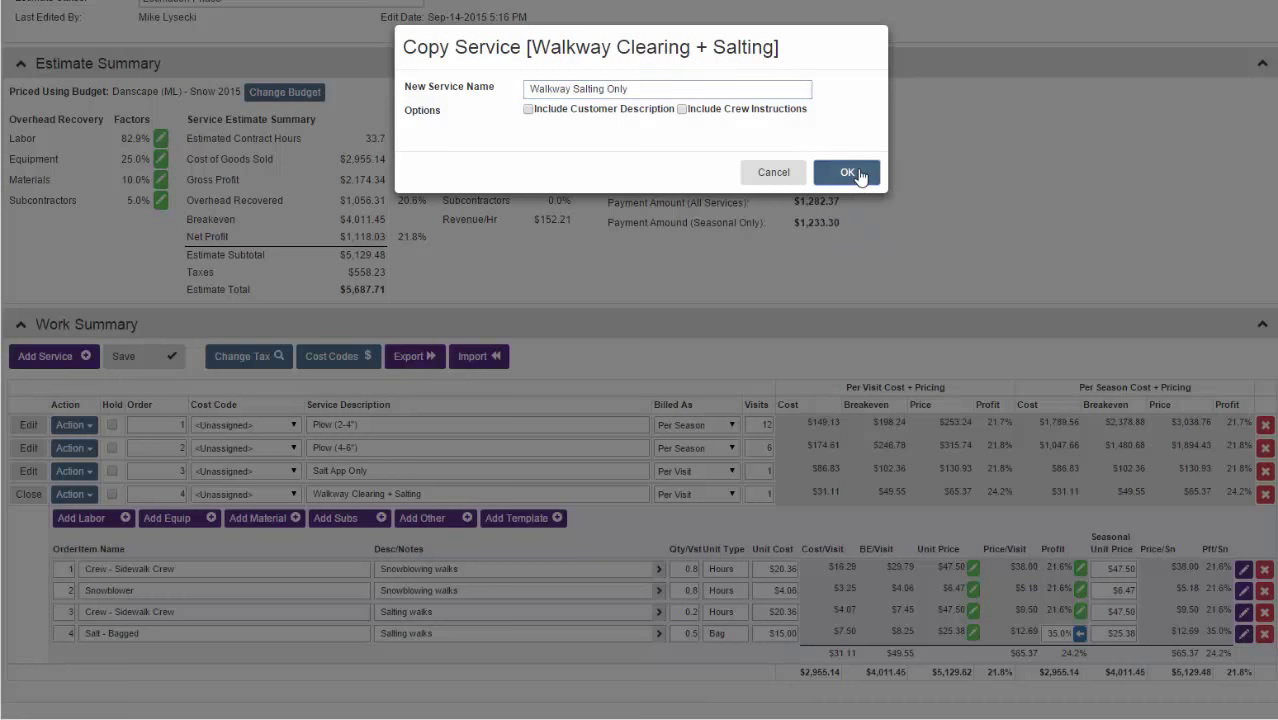
{"action": "left_click", "coordinate": [843, 171]}
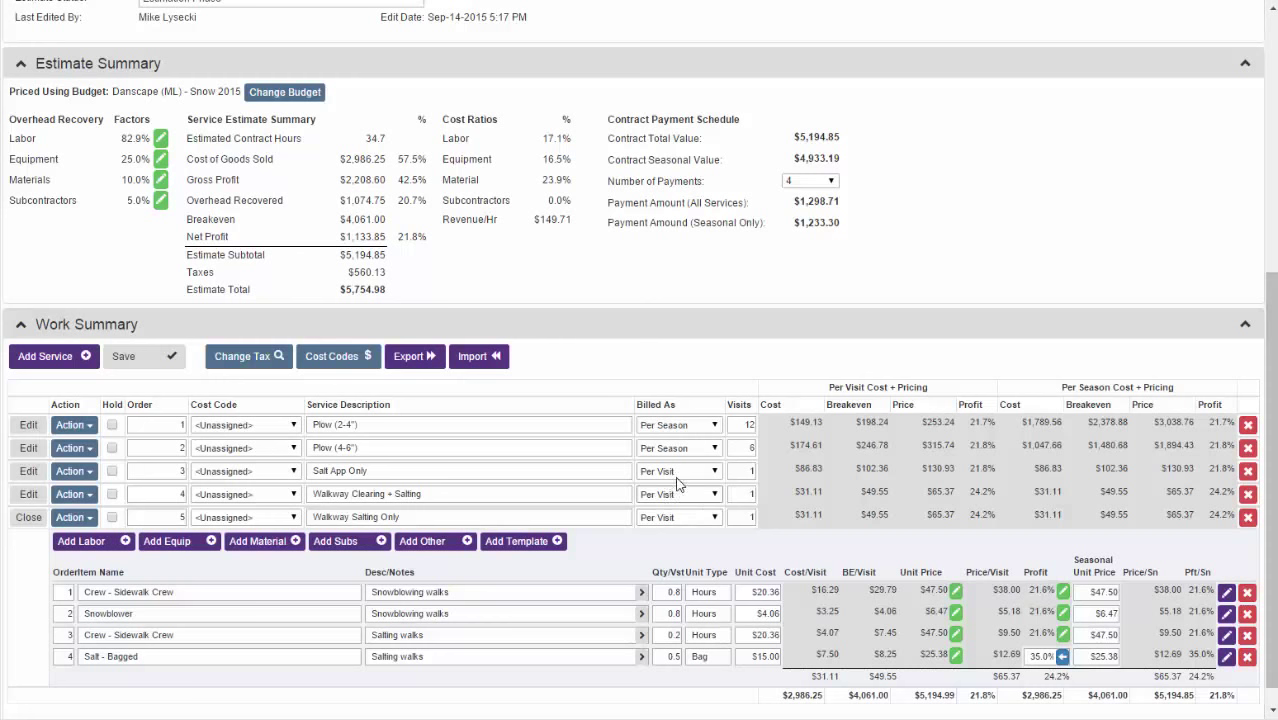
Set the snowblowing Sidewalk Crew and Snowblower quantities to 0 in the Walkway Salting Only service
{"action": "double_click", "coordinate": [670, 592]}
{"action": "type", "text": "0"}
{"action": "double_click", "coordinate": [666, 613]}
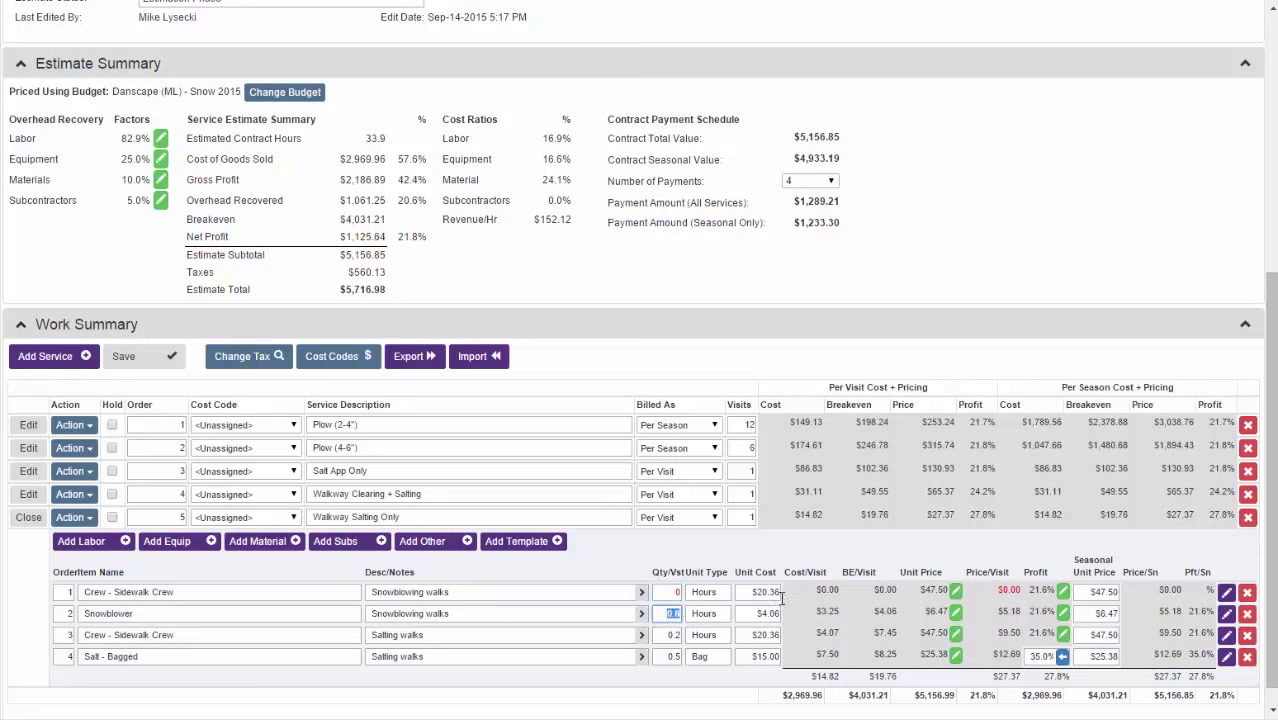
{"action": "type", "text": "0"}
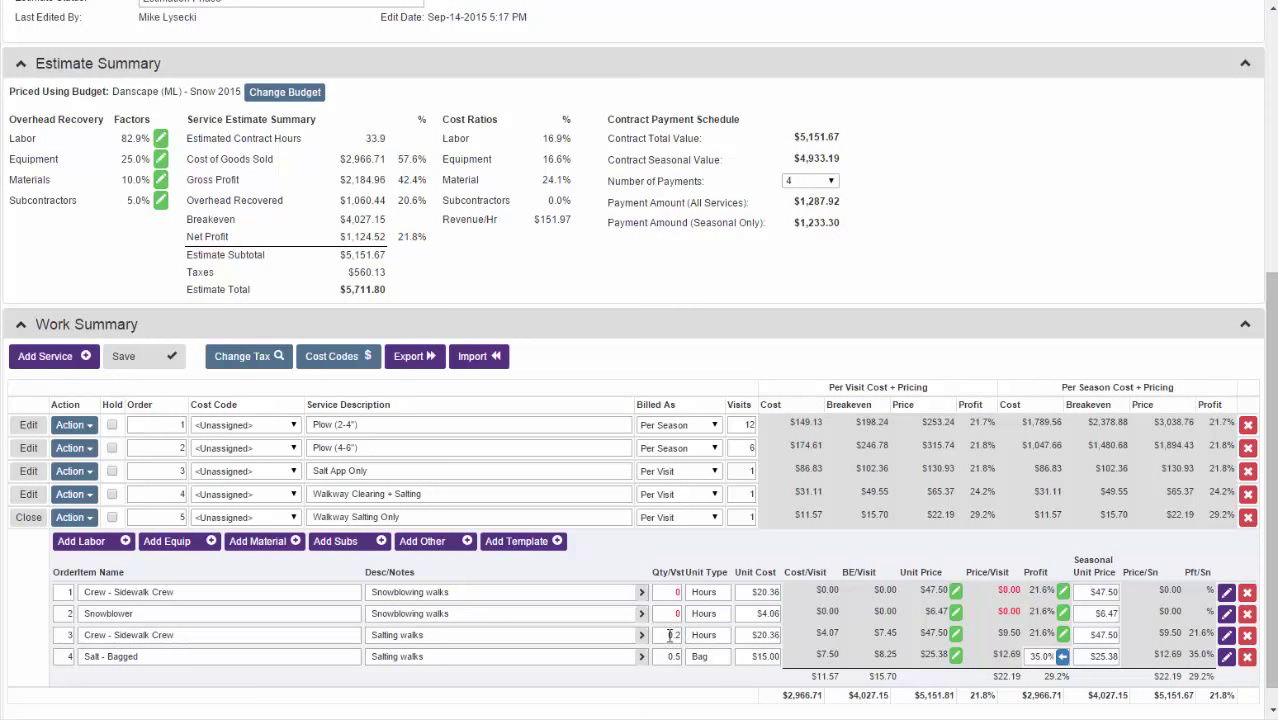
Set the salting Sidewalk Crew to .4 hours per visit and its profit to 30%
{"action": "left_click_drag", "start_coordinate": [662, 638], "coordinate": [704, 636]}
{"action": "type", "text": ".4"}
{"action": "key", "text": "Tab"}
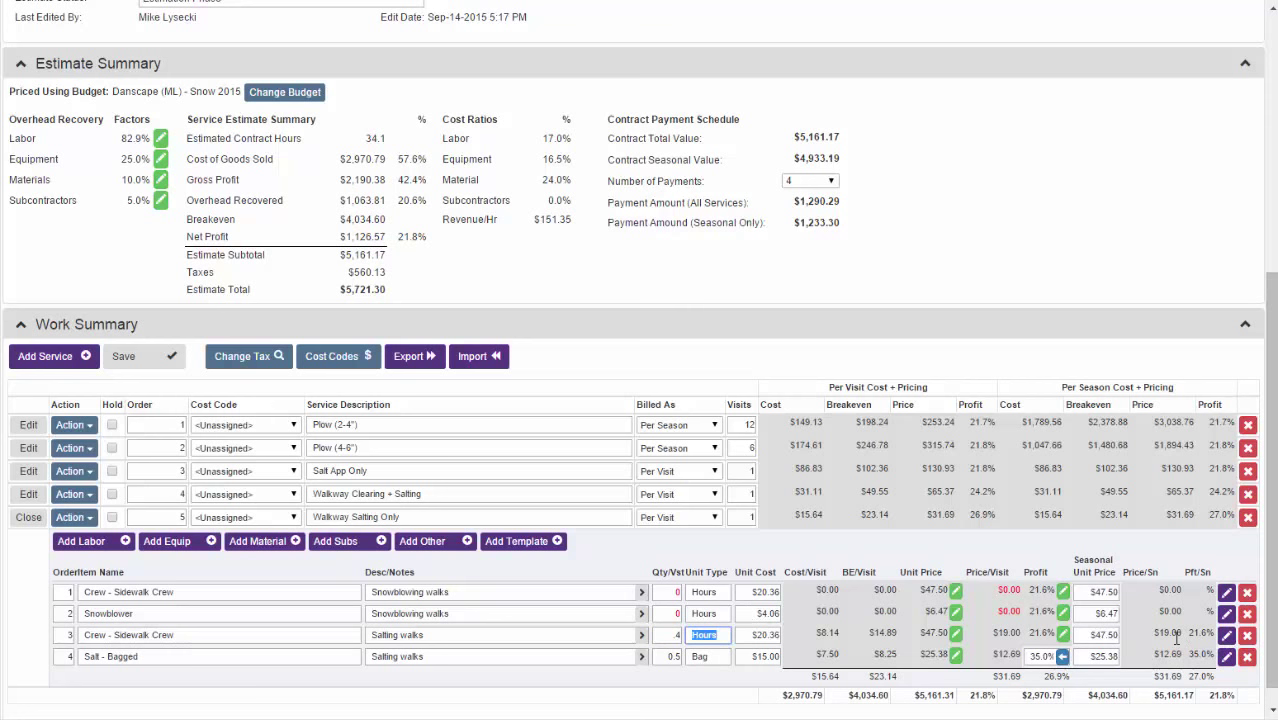
{"action": "left_click", "coordinate": [1063, 634]}
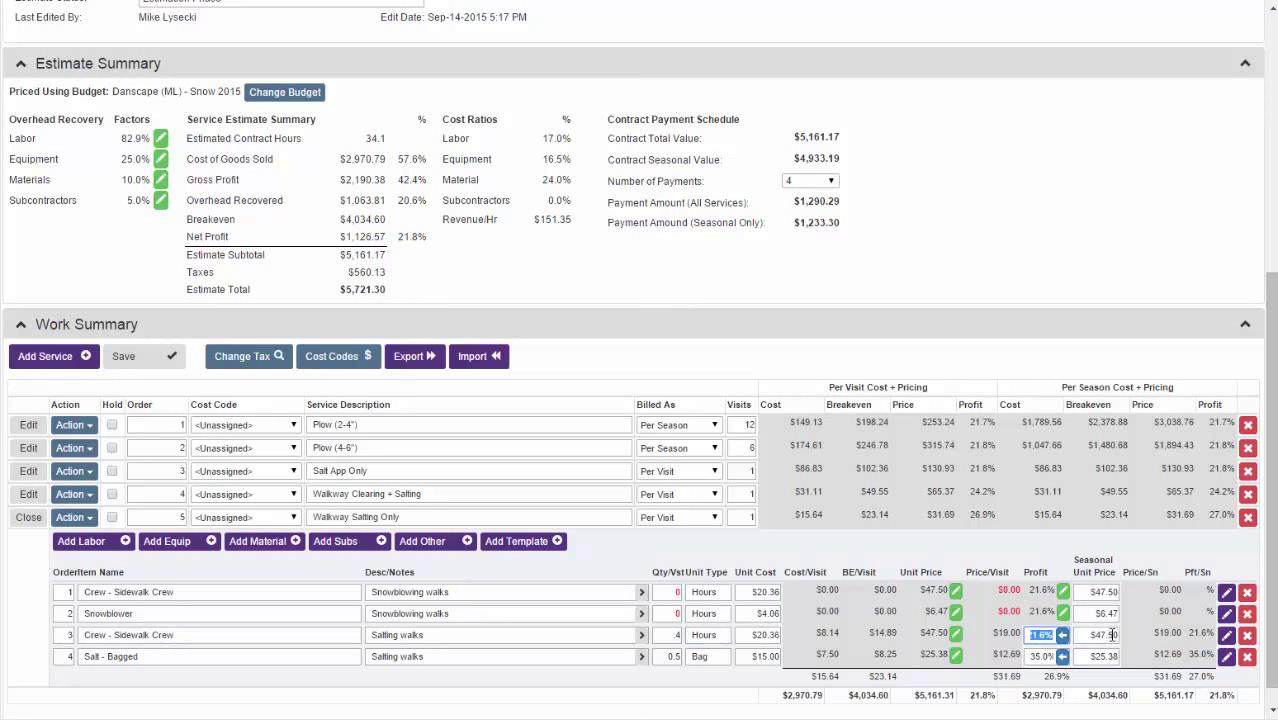
{"action": "type", "text": "30"}
{"action": "key", "text": "Return"}
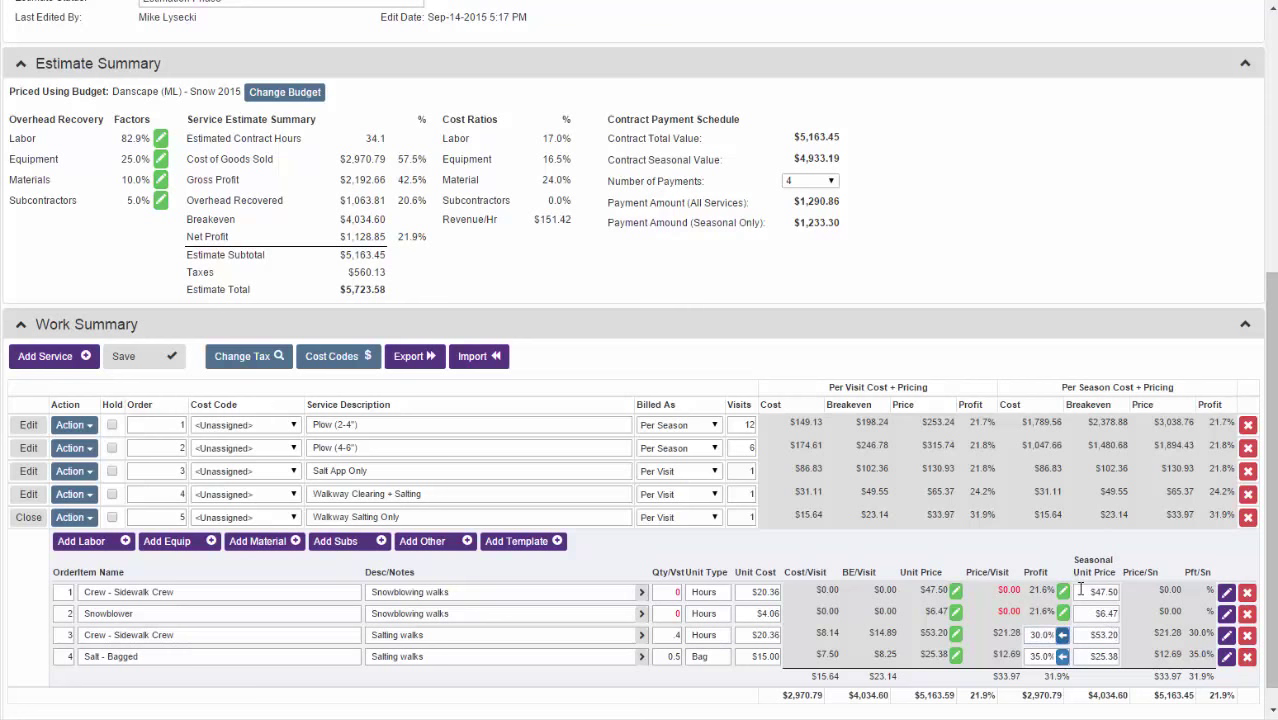
Collapse the Walkway Salting Only service and check the billing options of Walkway Clearing + Salting, keeping it per visit
{"action": "left_click", "coordinate": [24, 519]}
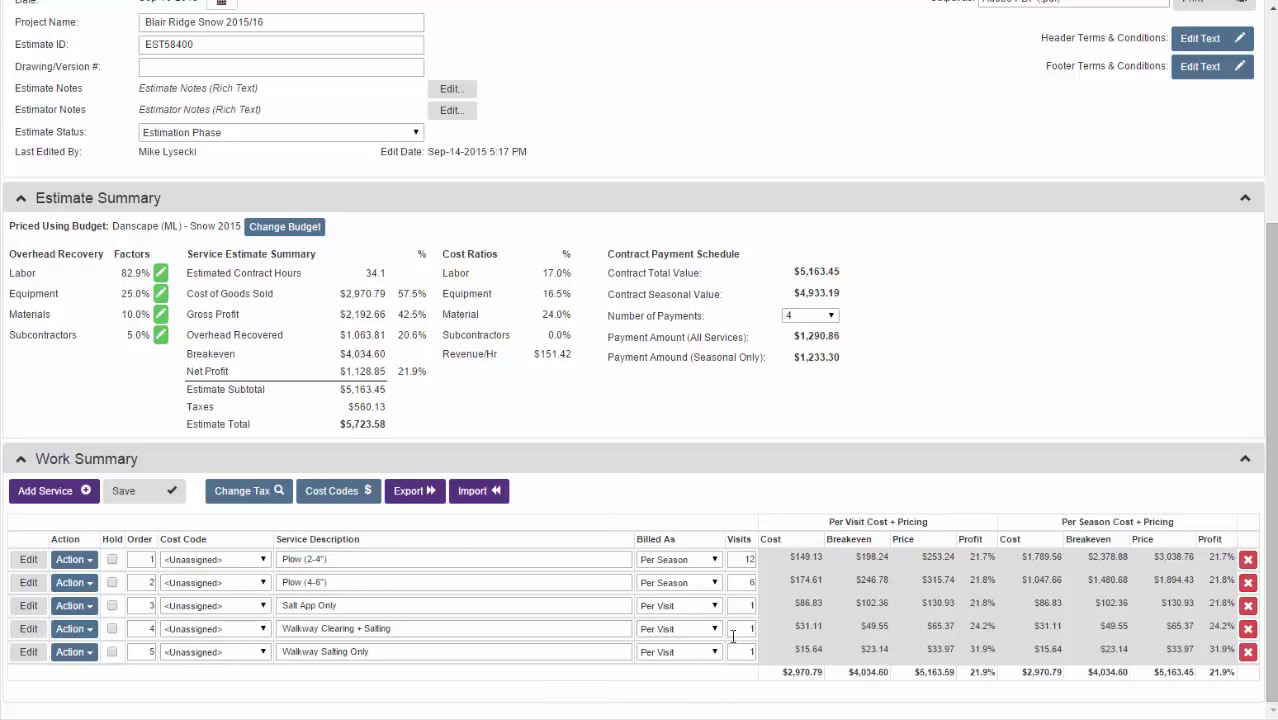
{"action": "left_click", "coordinate": [687, 630]}
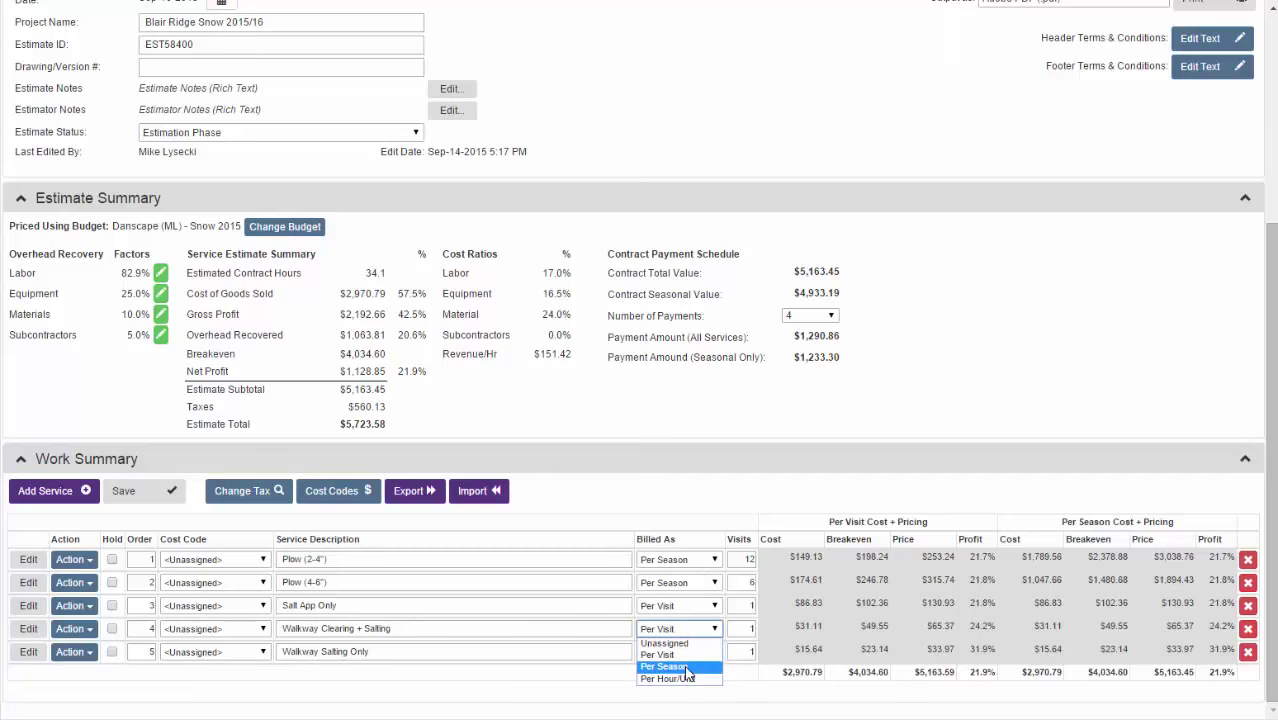
{"action": "key", "text": "Tab"}
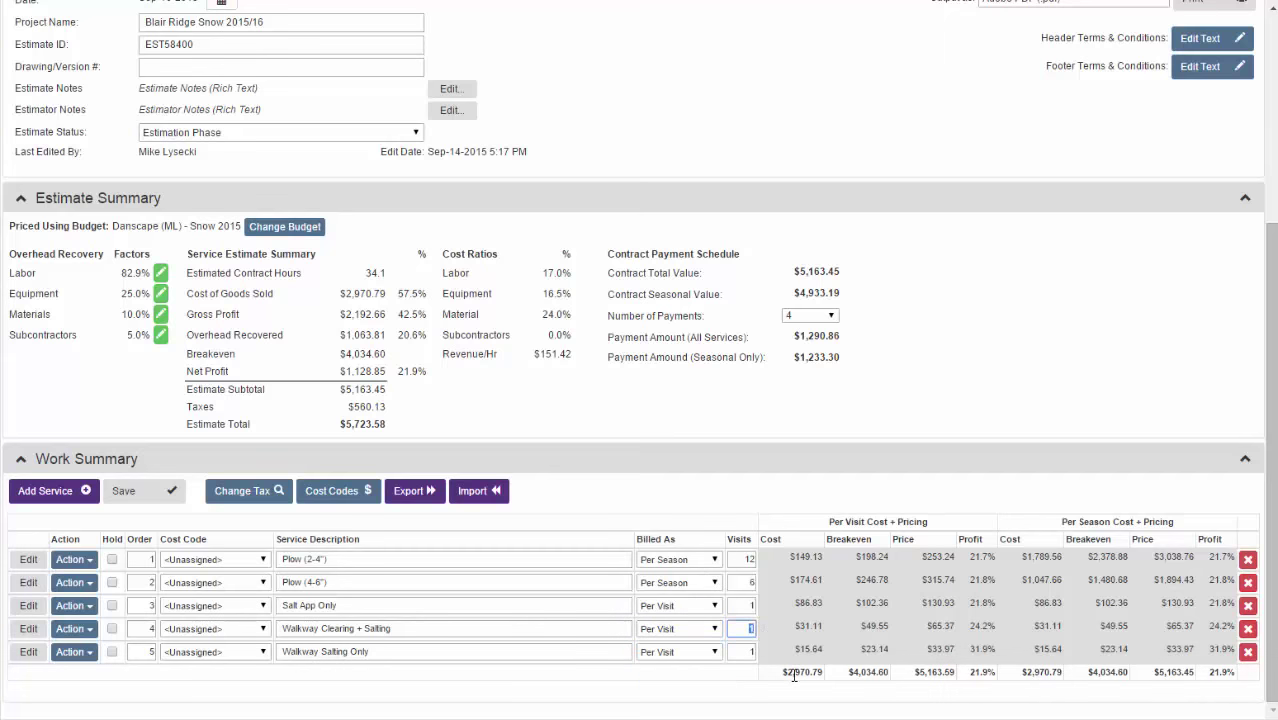